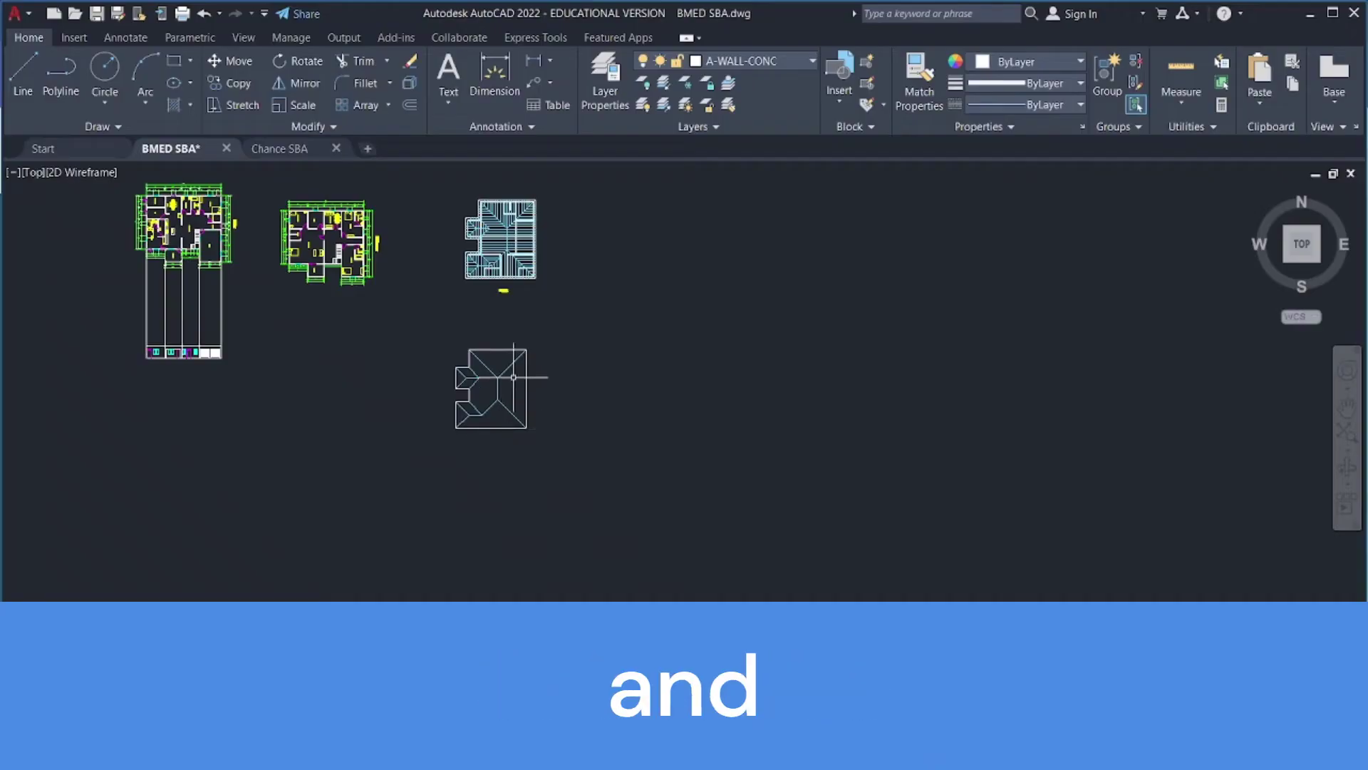
# Zoom in and pan until the roof plan is centred with empty space beneath it.
pyautogui.scroll(2, 491, 413)
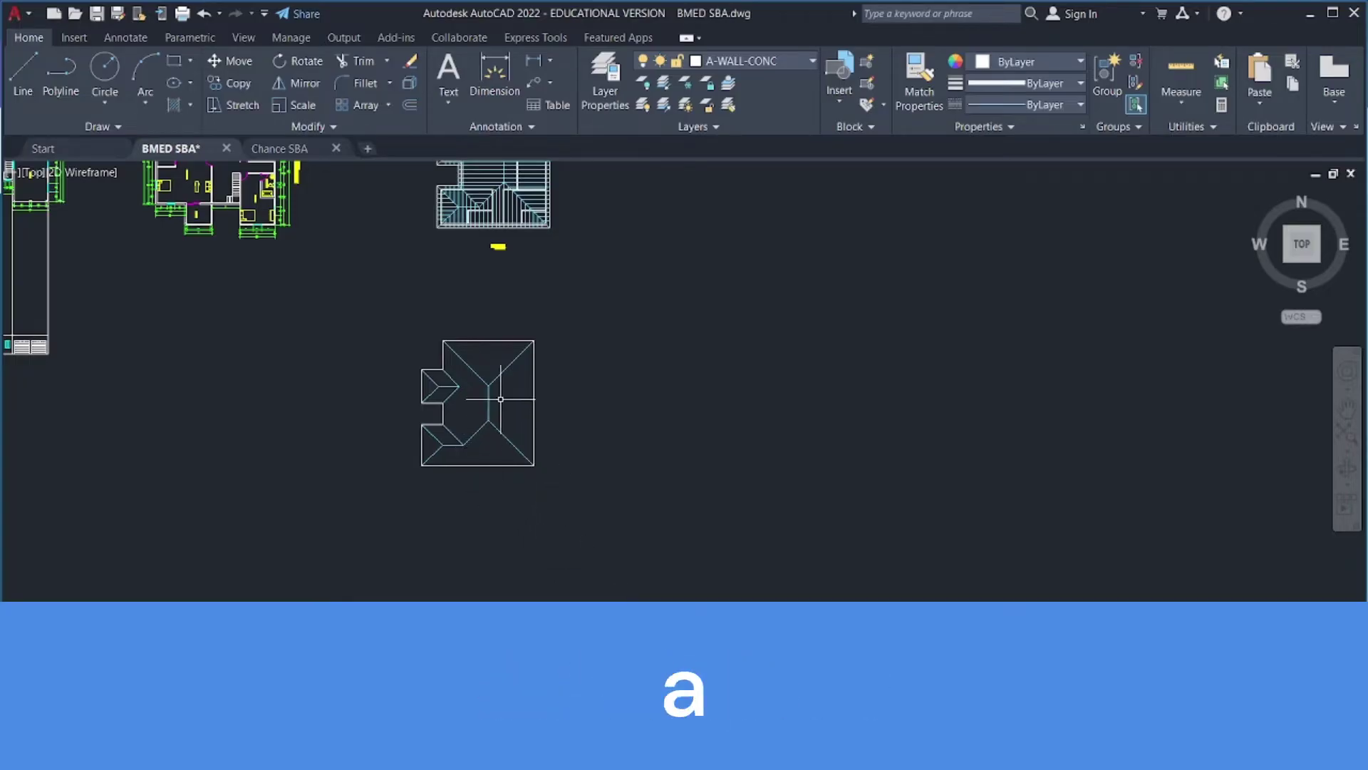
pyautogui.moveTo(494, 413); pyautogui.dragTo(706, 405, button='middle')
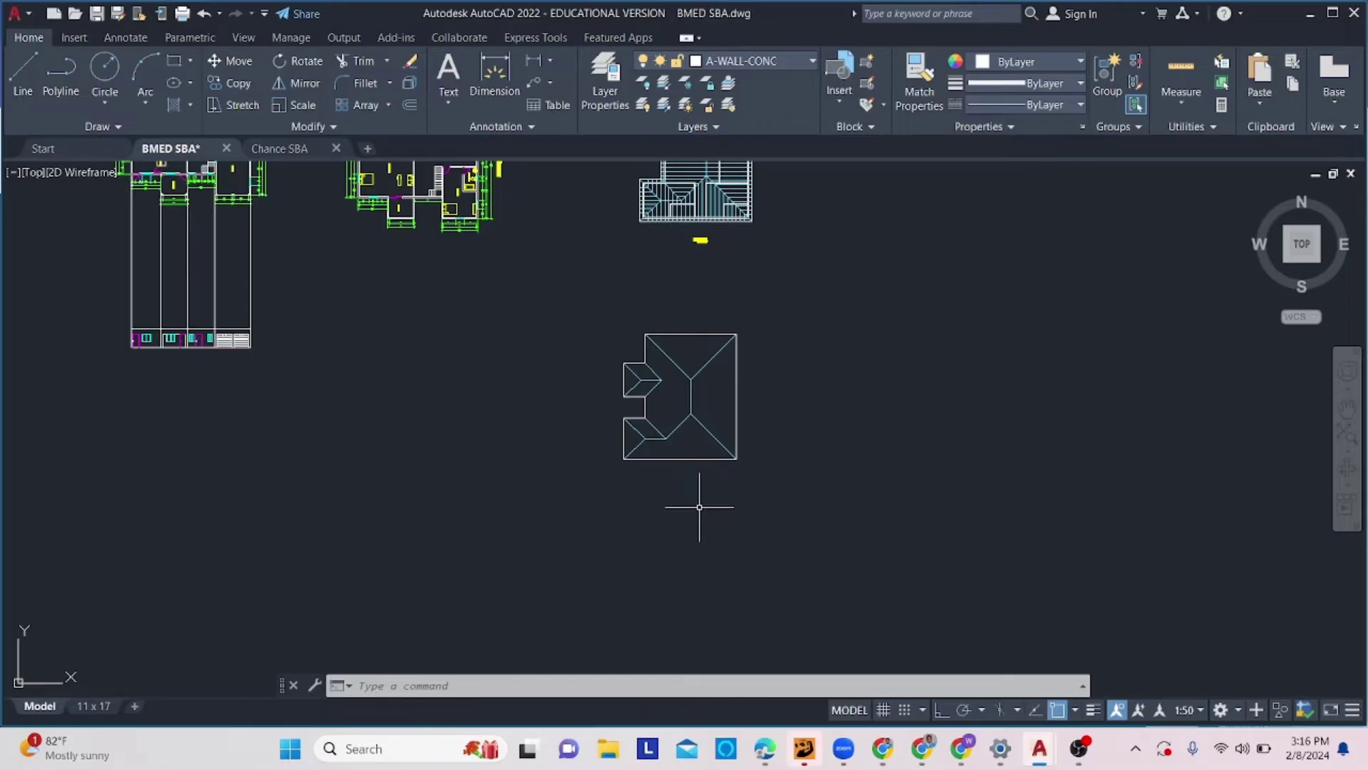
pyautogui.moveTo(699, 507); pyautogui.dragTo(690, 458, button='middle')
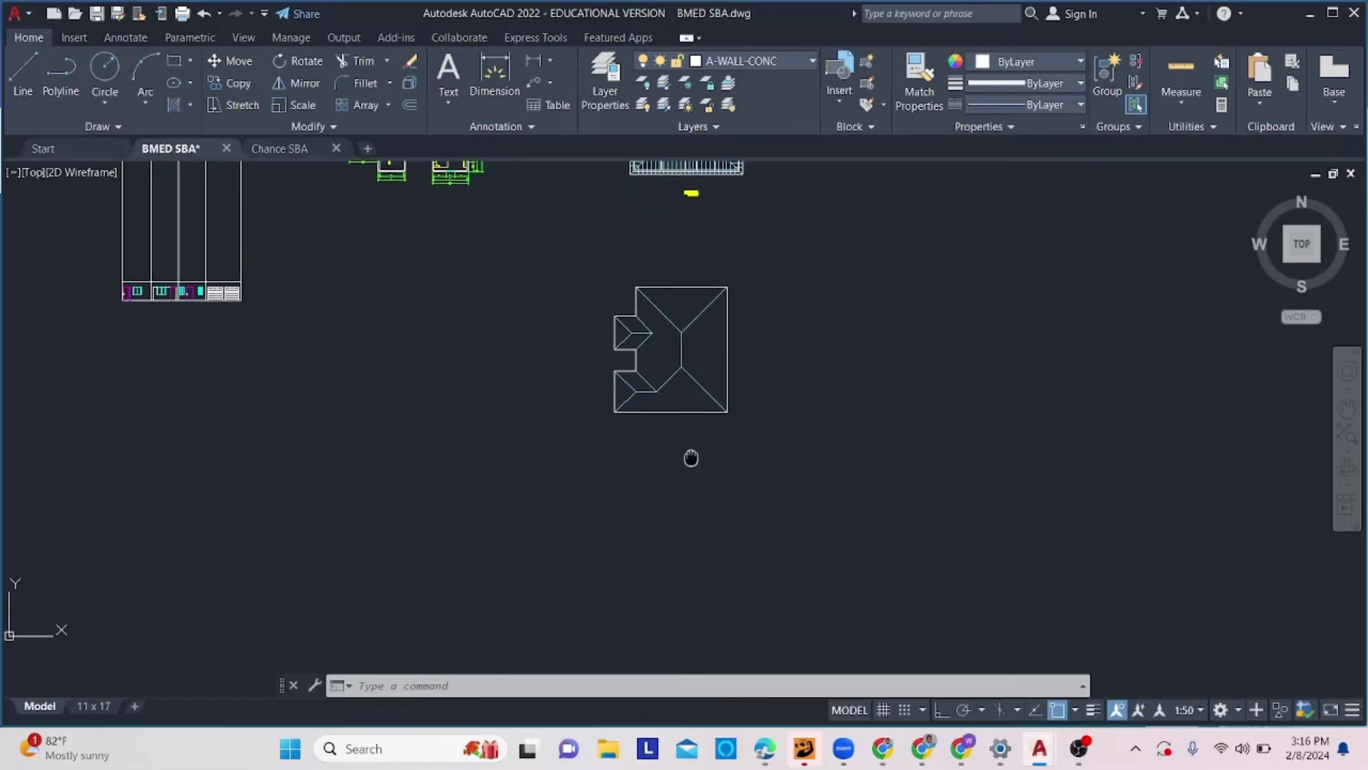
# Draw a long horizontal ground line below the roof plan with Ortho on.
pyautogui.click(32, 67)
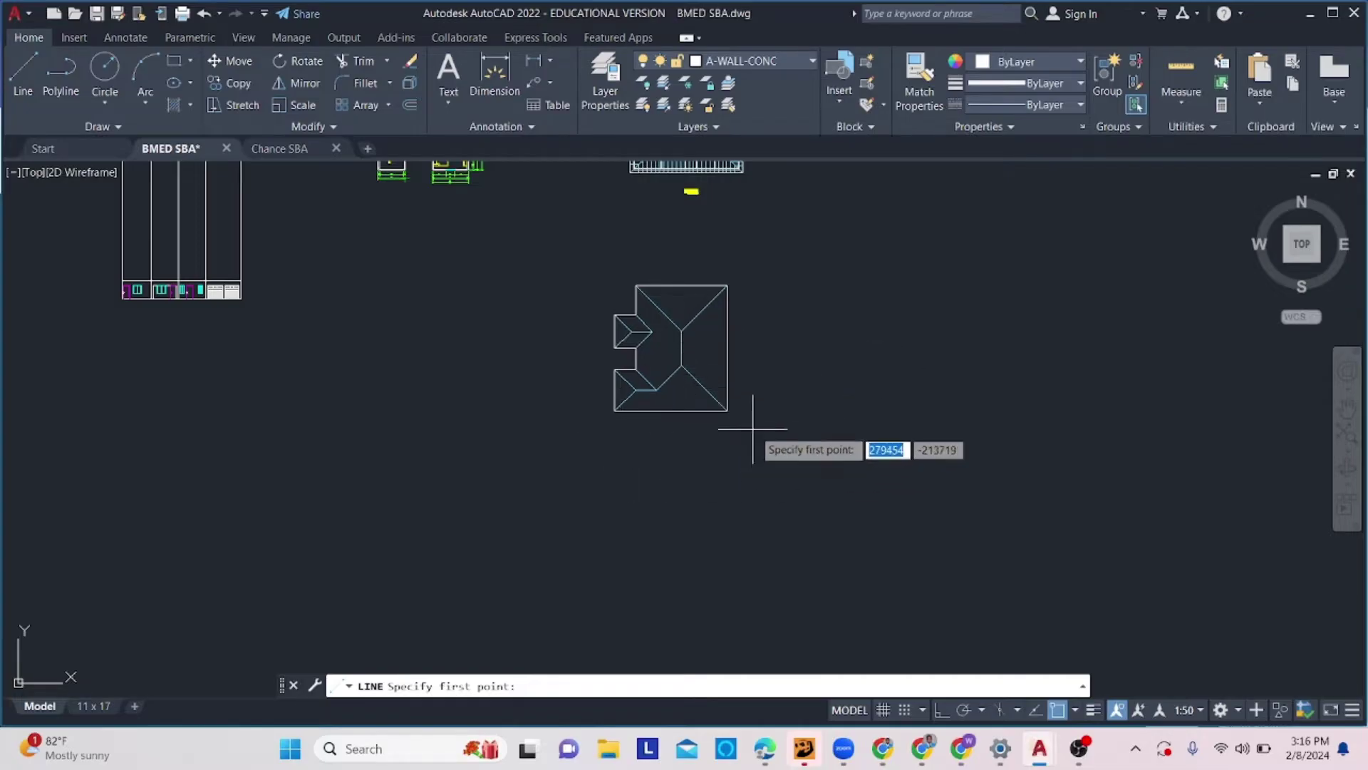
pyautogui.click(519, 493)
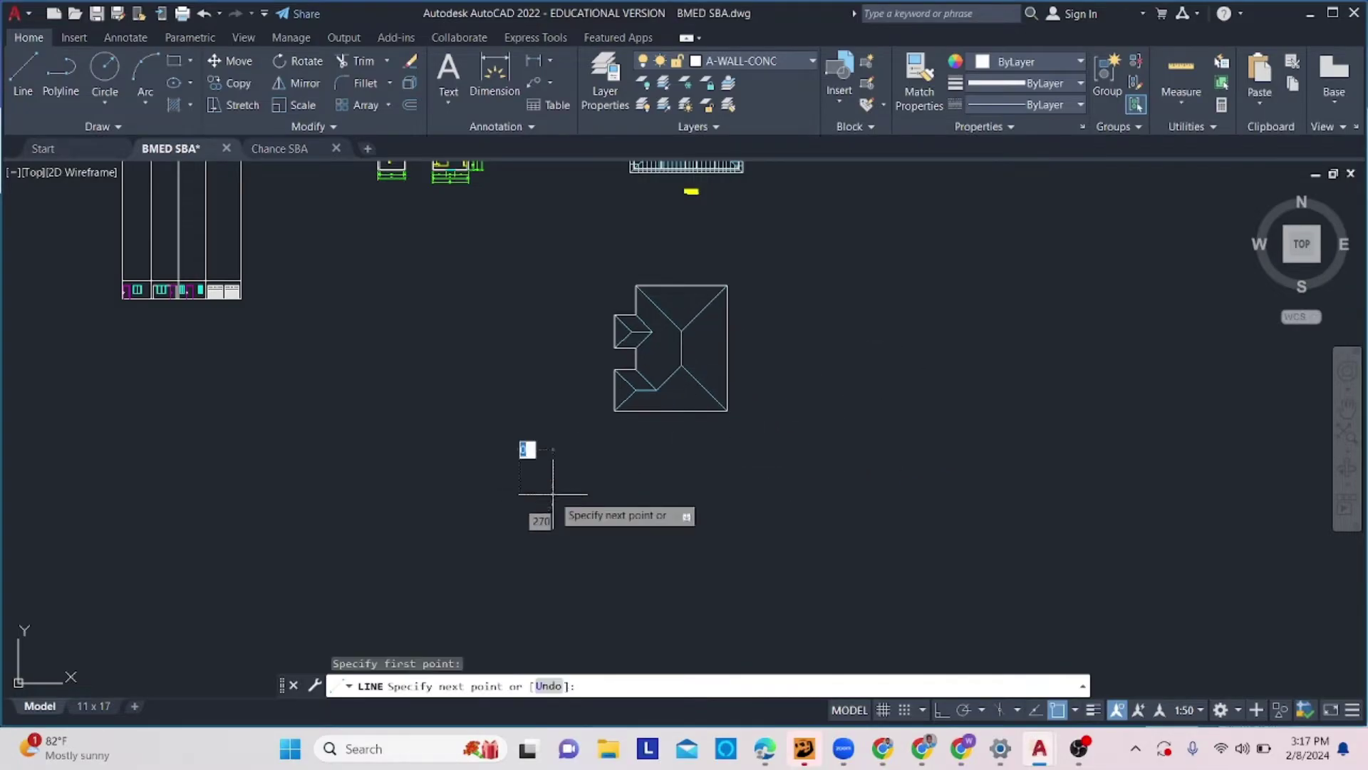
pyautogui.click(942, 708)
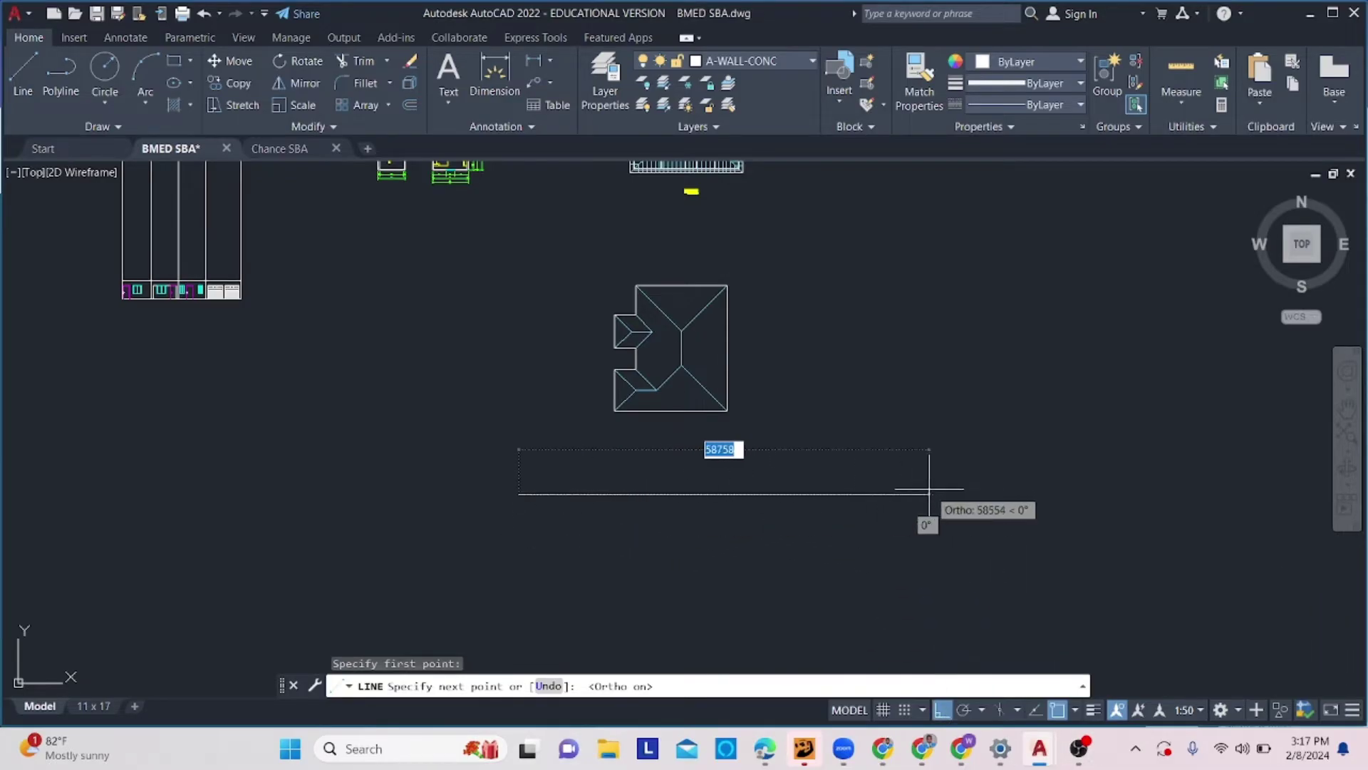
pyautogui.click(874, 492)
pyautogui.press('Return')
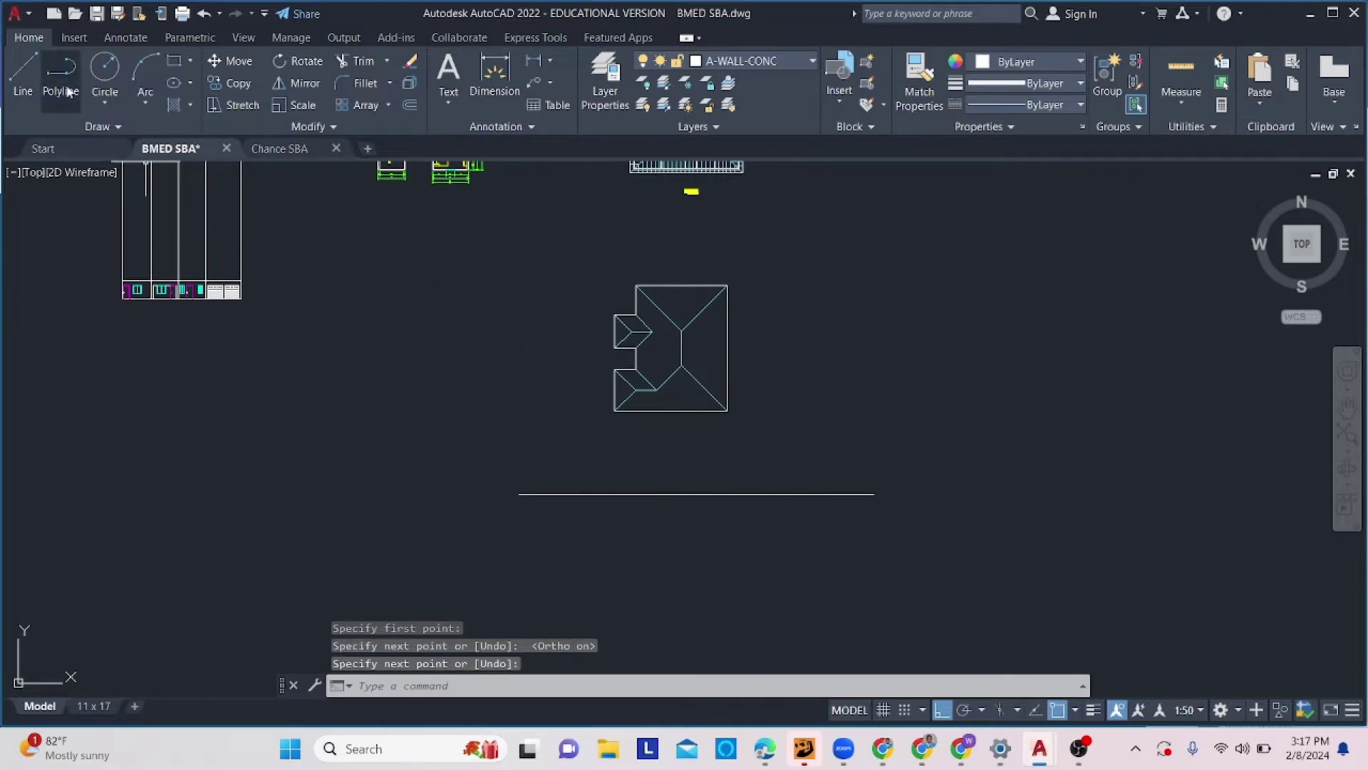
pyautogui.click(22, 71)
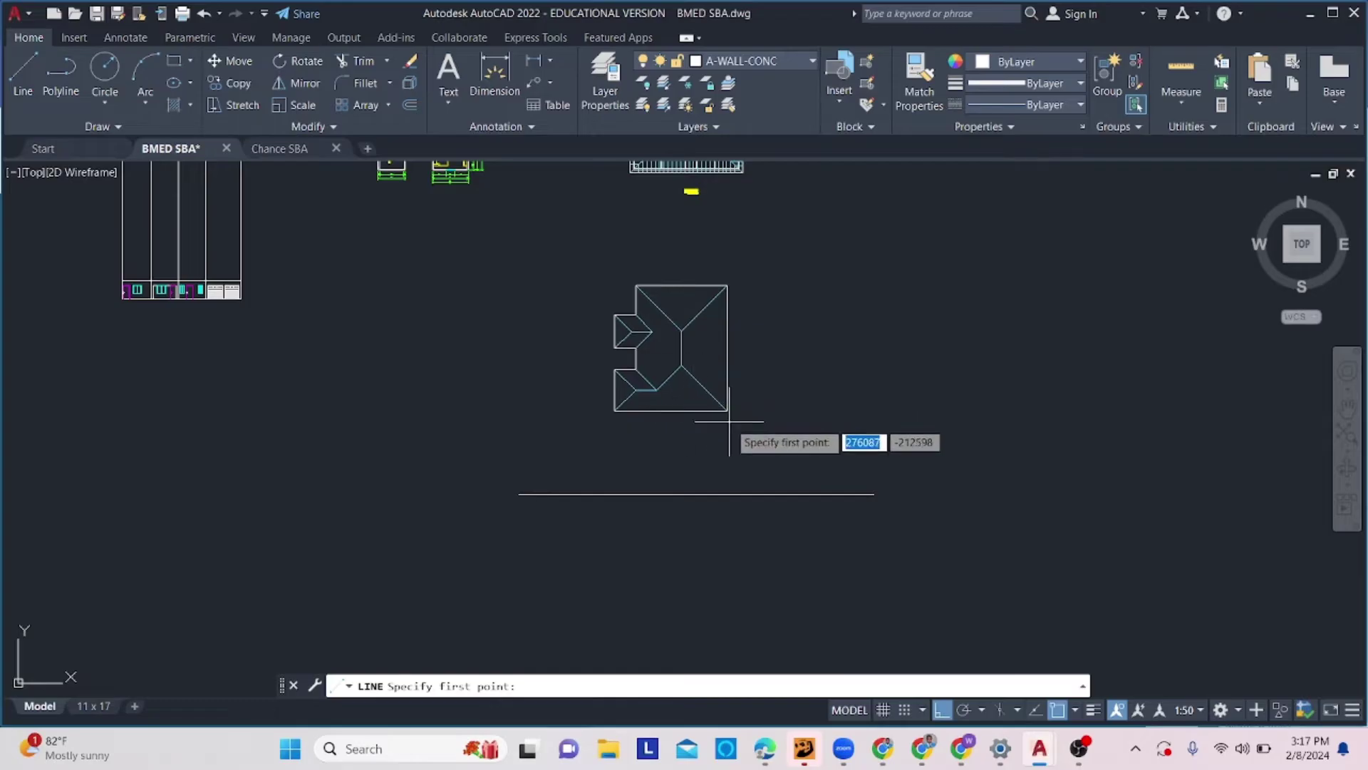
# Draw vertical projection lines from the plan's bottom-right and bottom-left corners to the ground line.
pyautogui.scroll(2, 729, 418)
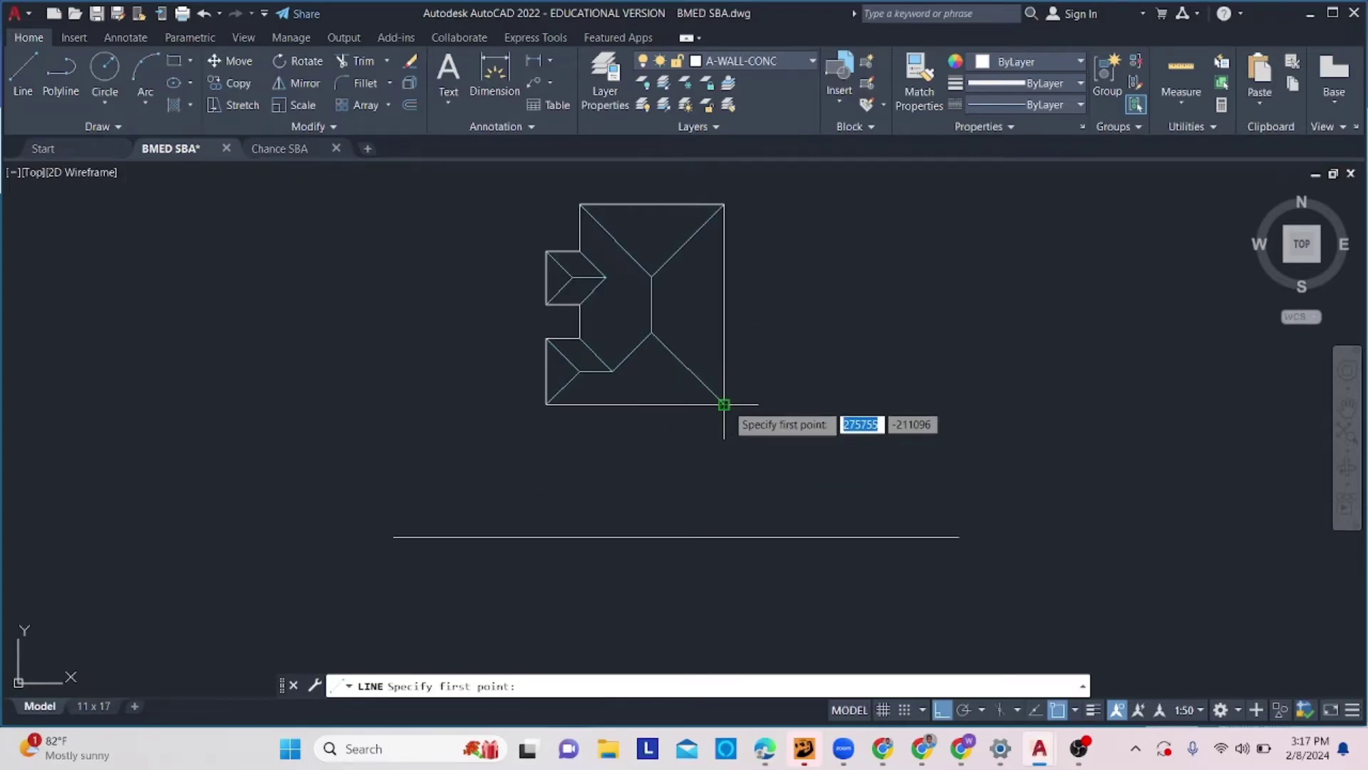
pyautogui.click(724, 405)
pyautogui.click(723, 537)
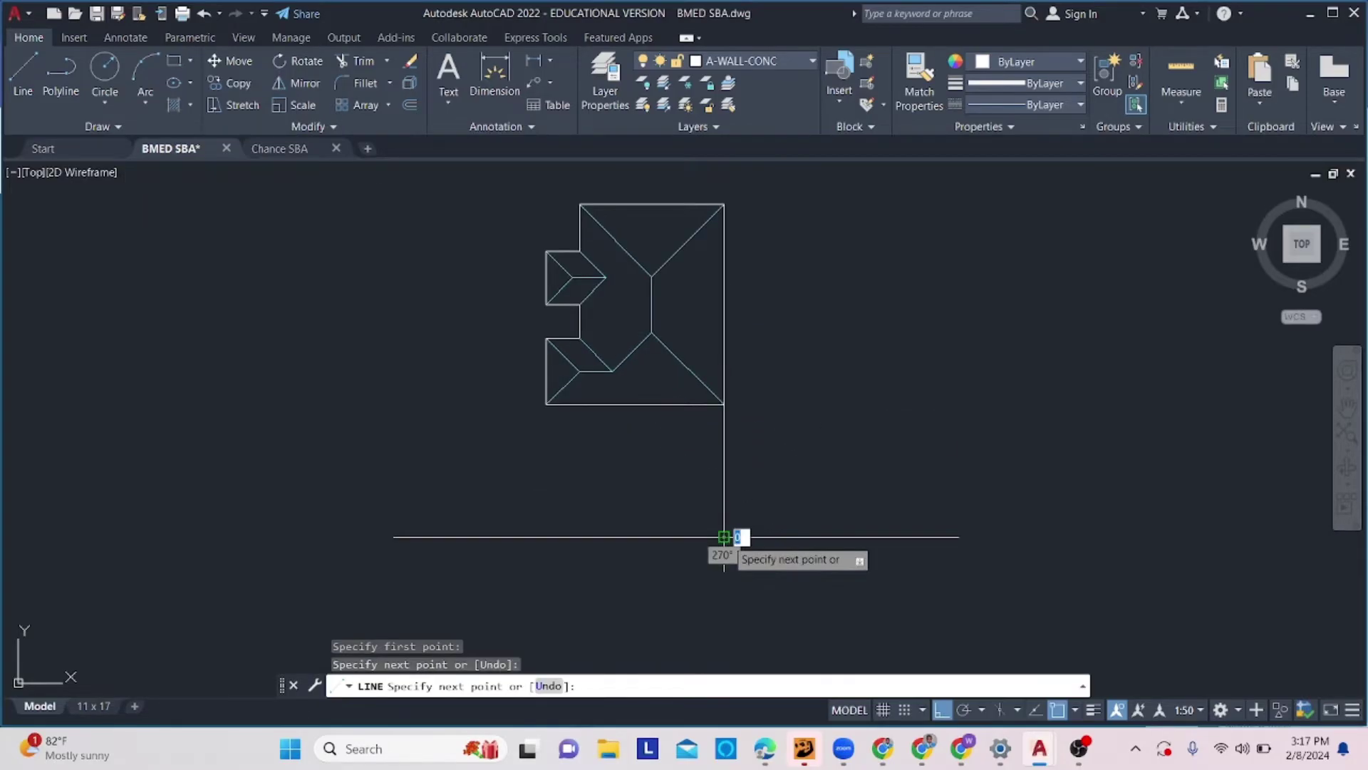
pyautogui.press('Return')
pyautogui.press('Return')
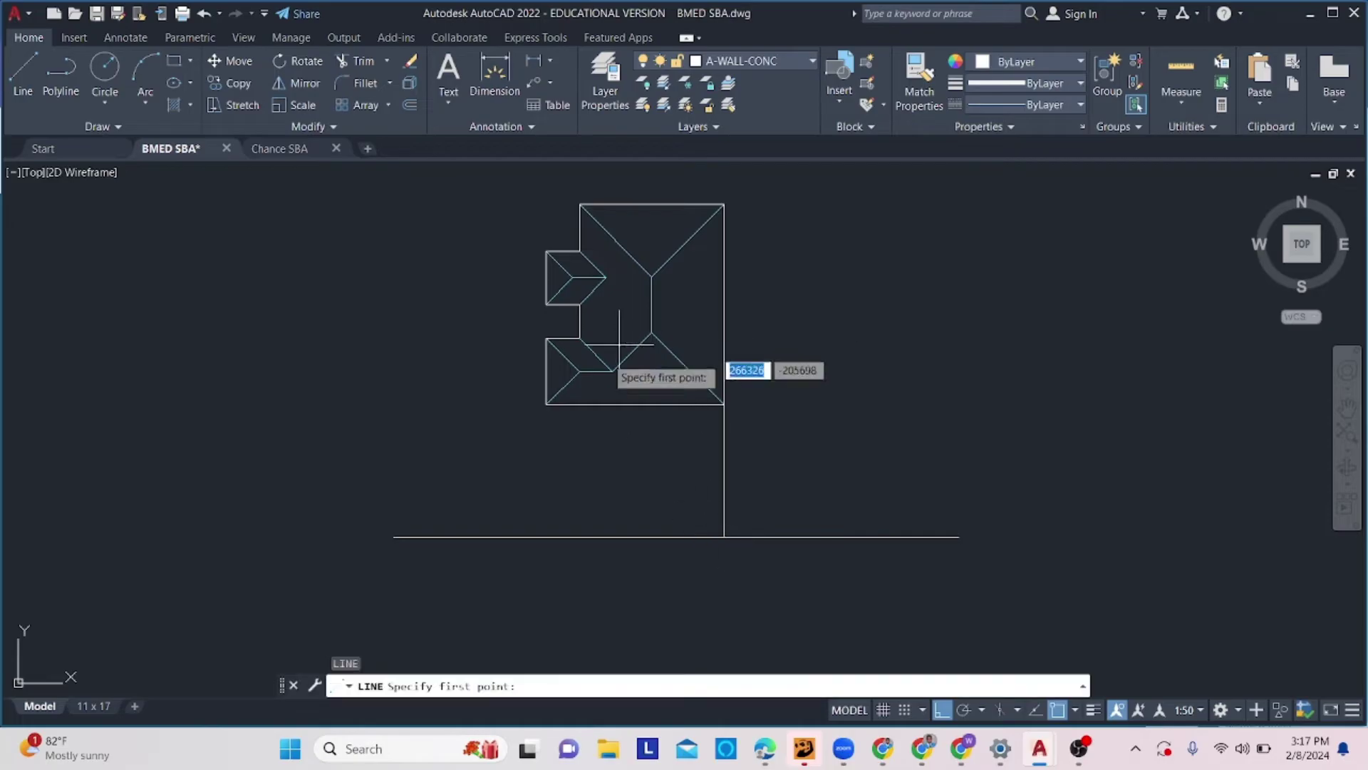
pyautogui.click(547, 404)
pyautogui.click(546, 537)
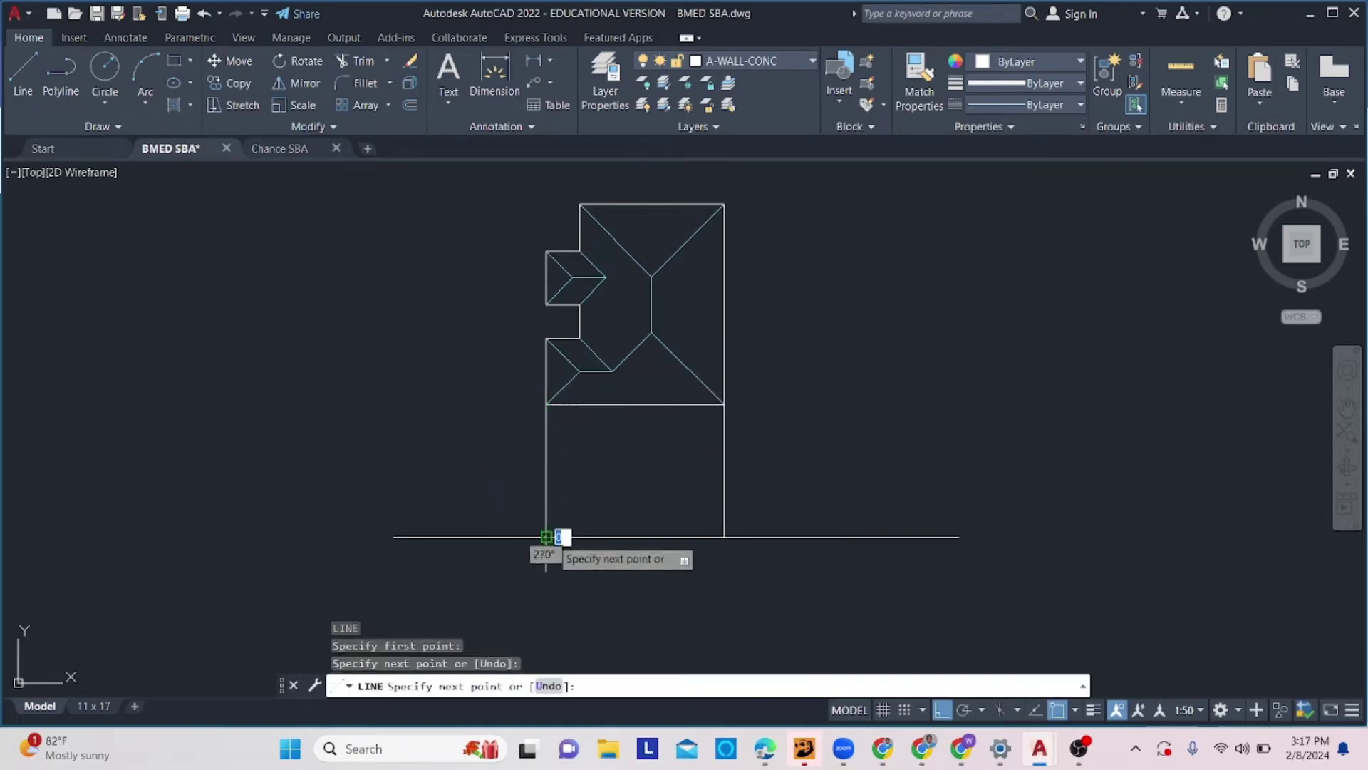
pyautogui.press('Return')
pyautogui.press('Return')
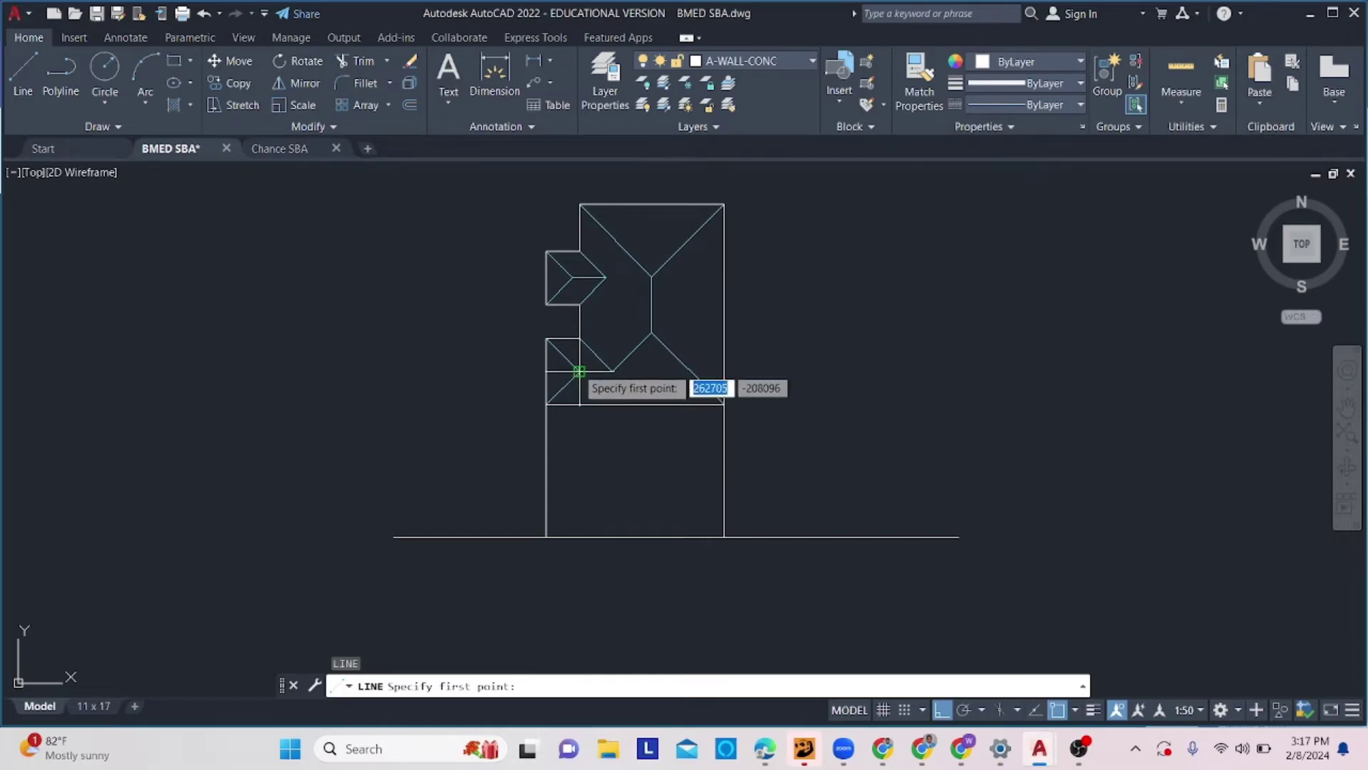
# Drop projection lines from the front wing corner, wing roof corner and ridge end.
pyautogui.click(579, 371)
pyautogui.click(579, 535)
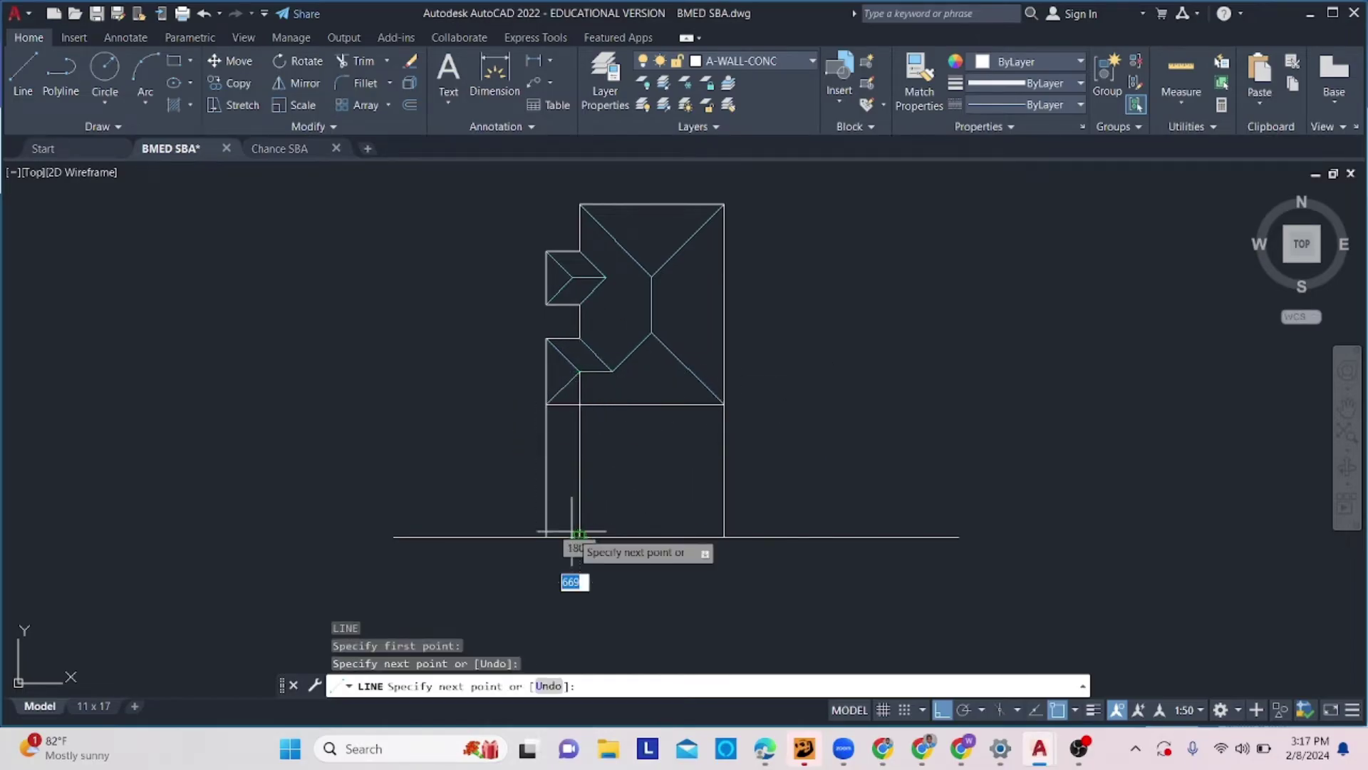
pyautogui.press('Return')
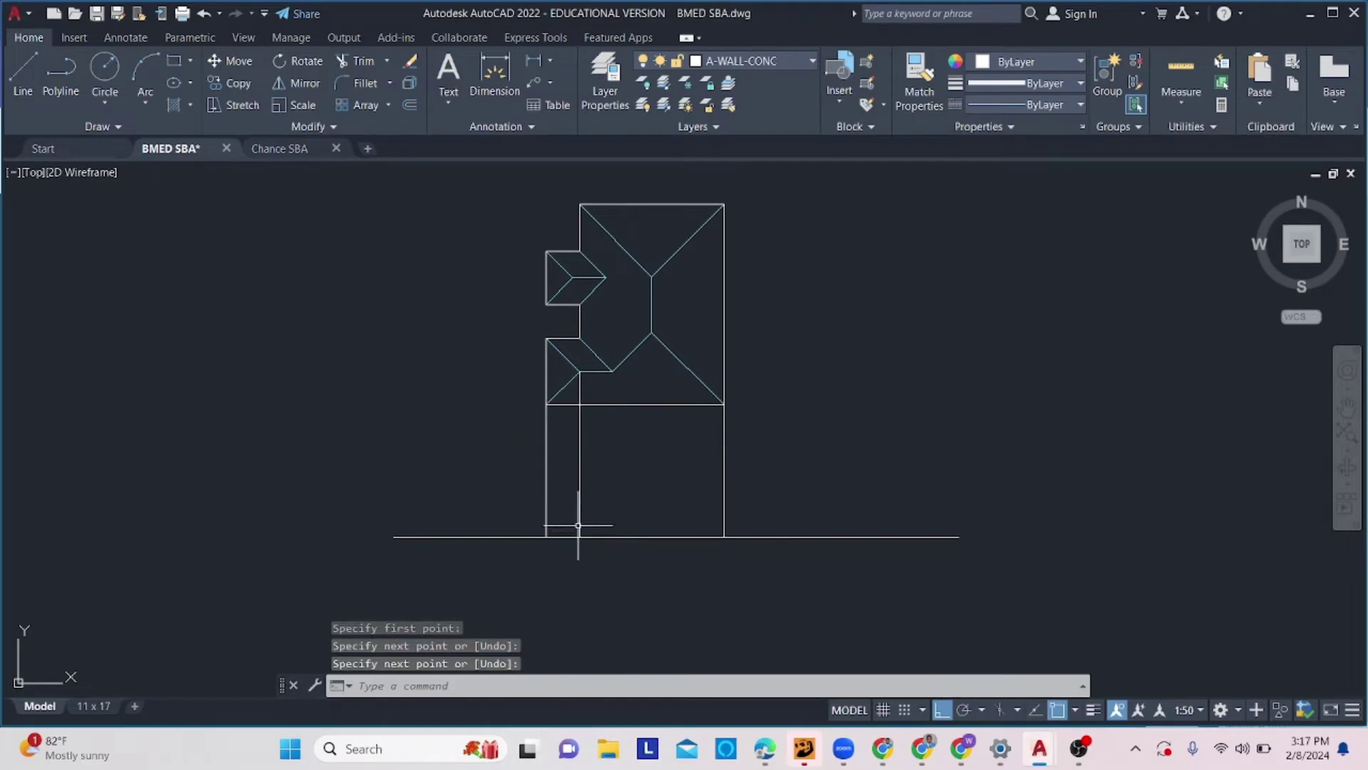
pyautogui.press('Return')
pyautogui.click(613, 371)
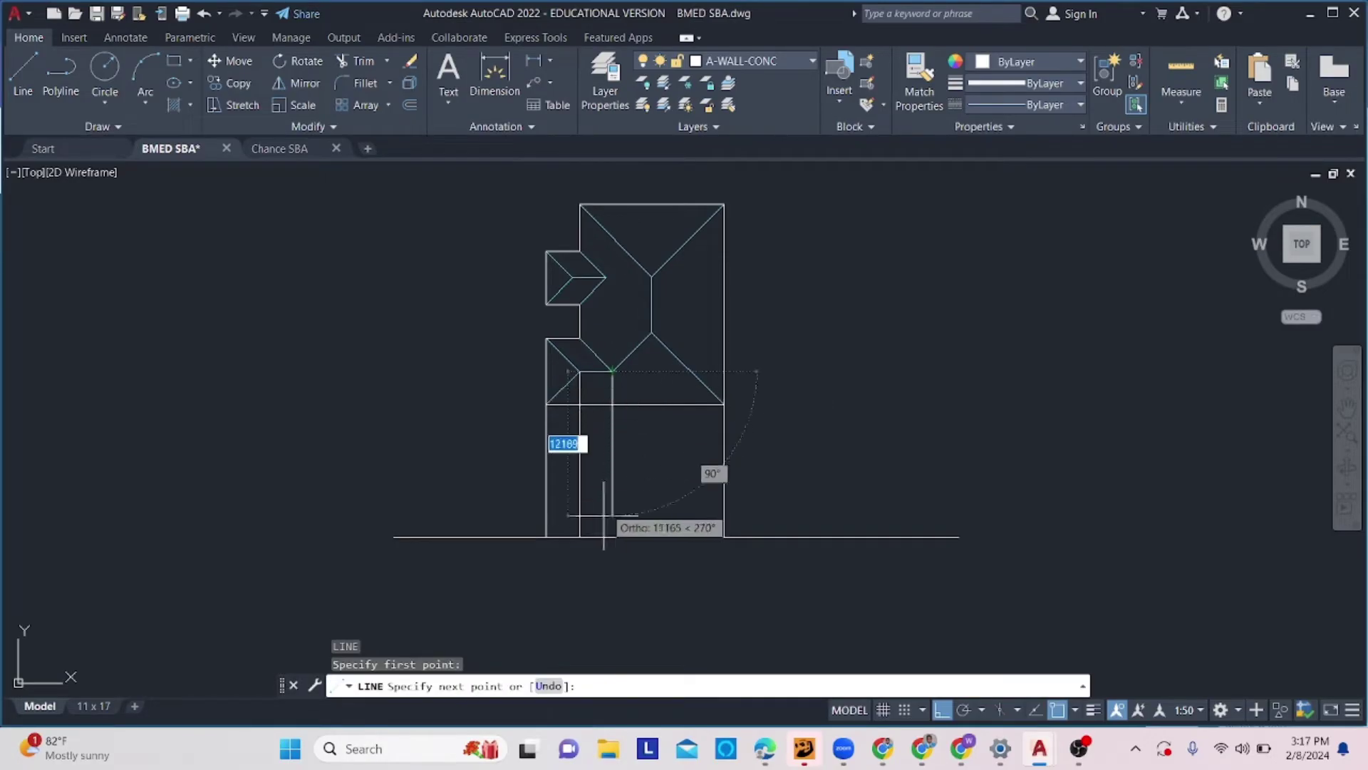
pyautogui.click(612, 536)
pyautogui.press('Return')
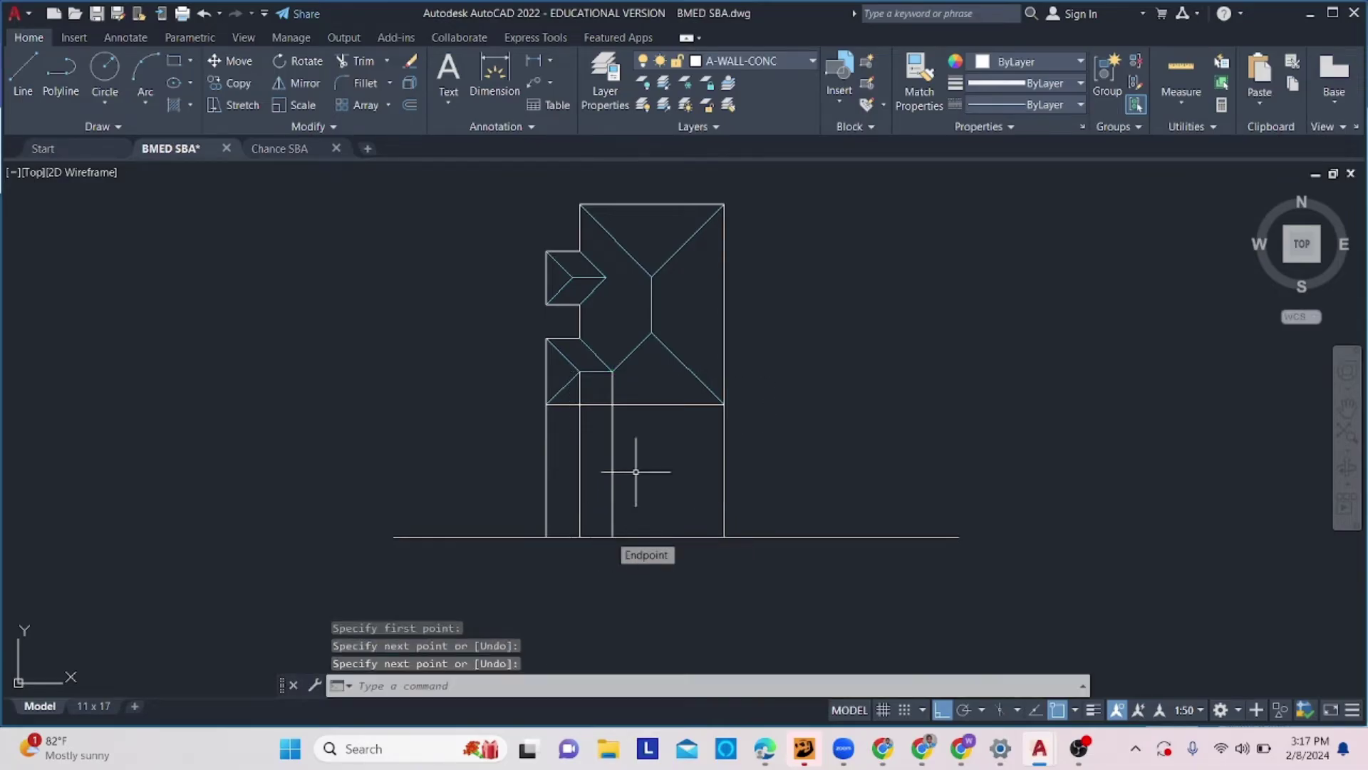
pyautogui.press('Return')
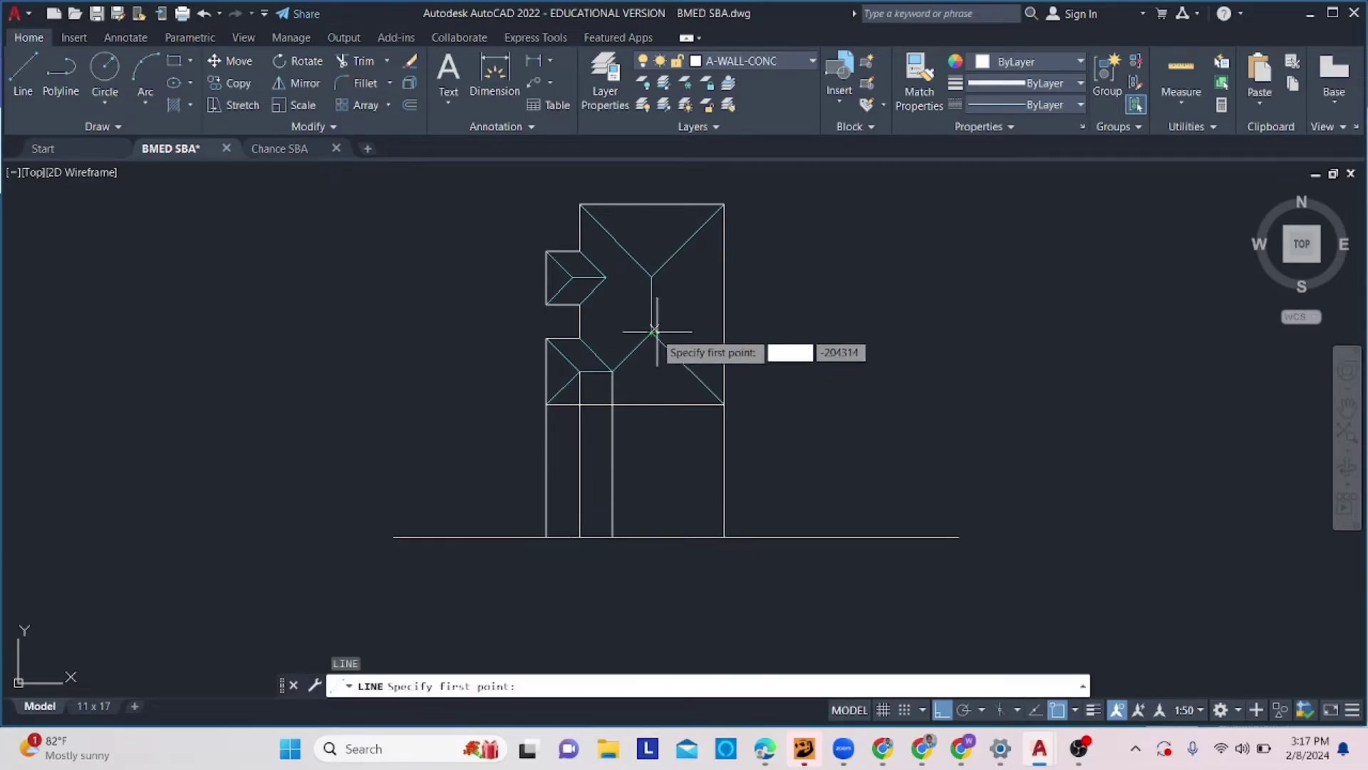
pyautogui.click(651, 332)
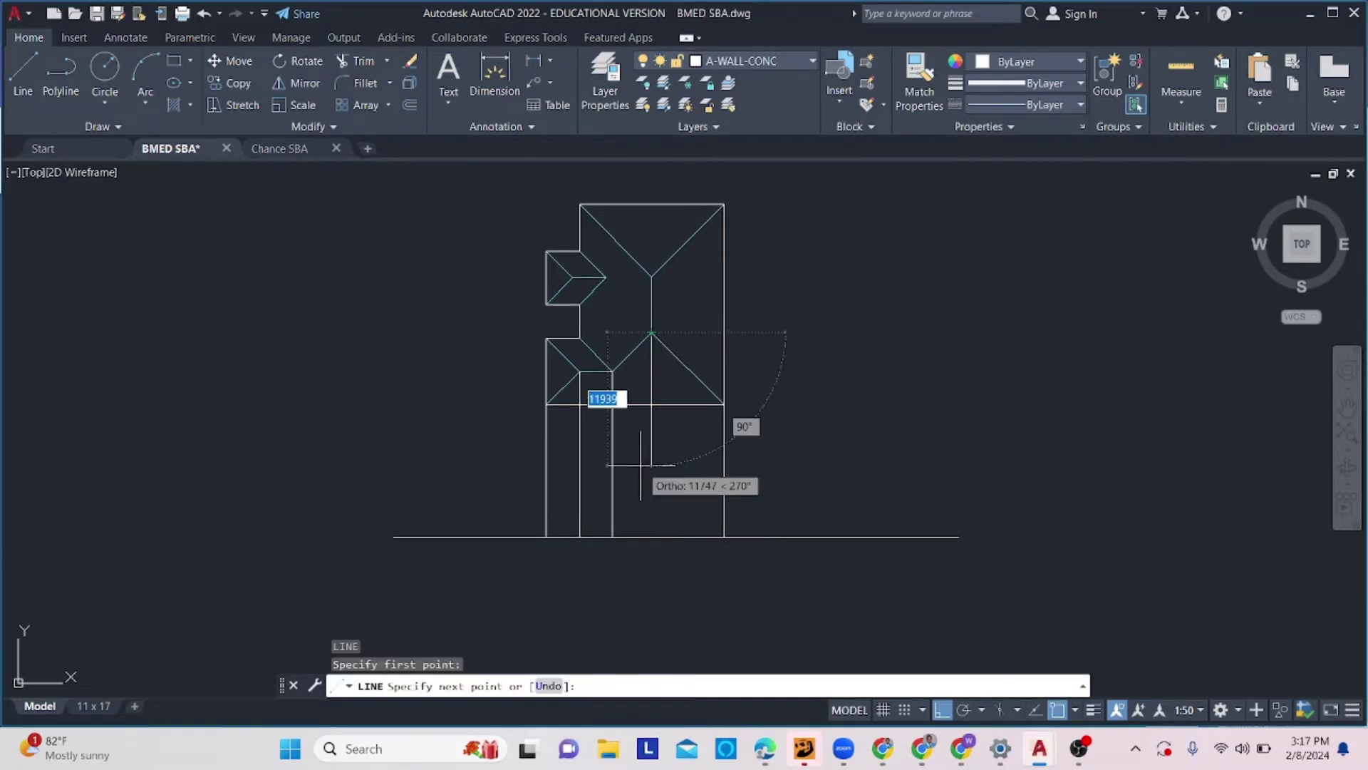
pyautogui.click(651, 535)
pyautogui.press('Escape')
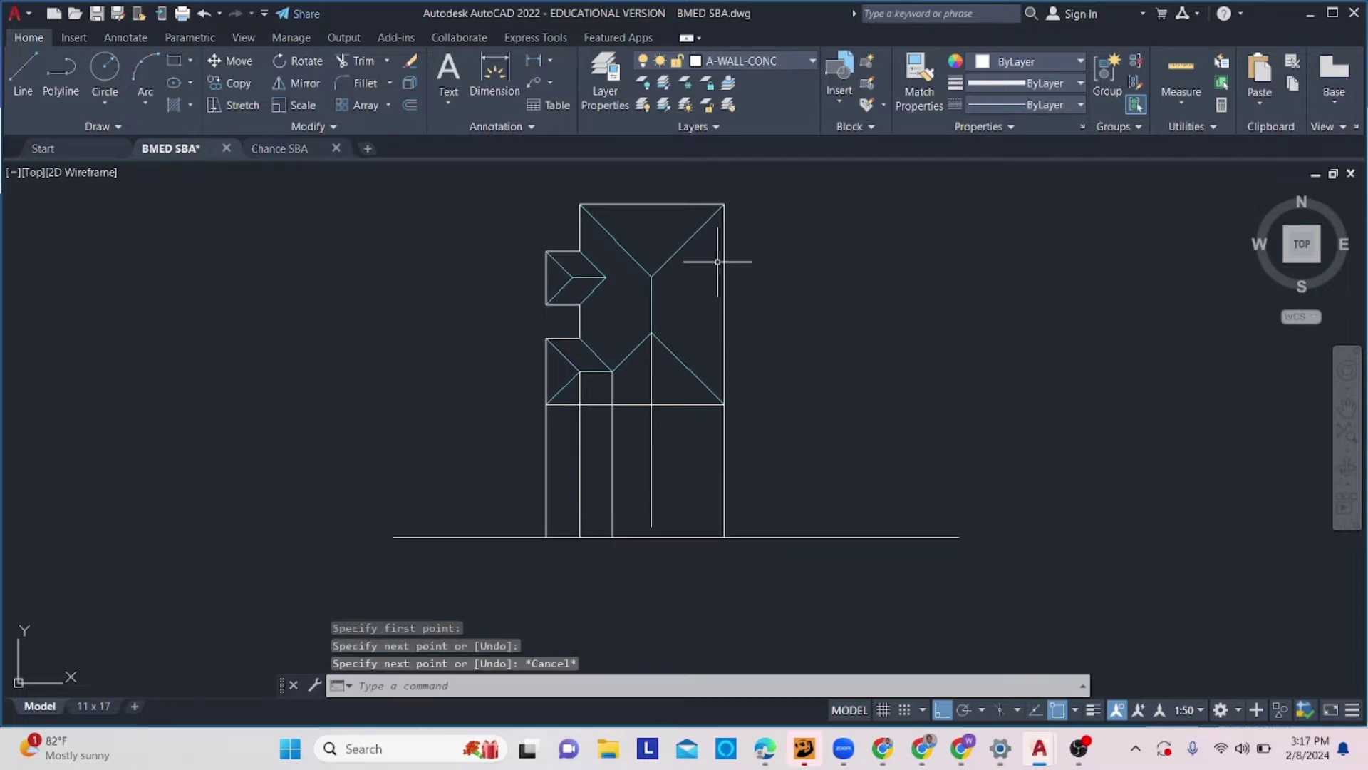
# Extend the short ridge projection line down to the ground line.
pyautogui.click(689, 539)
pyautogui.press('Escape')
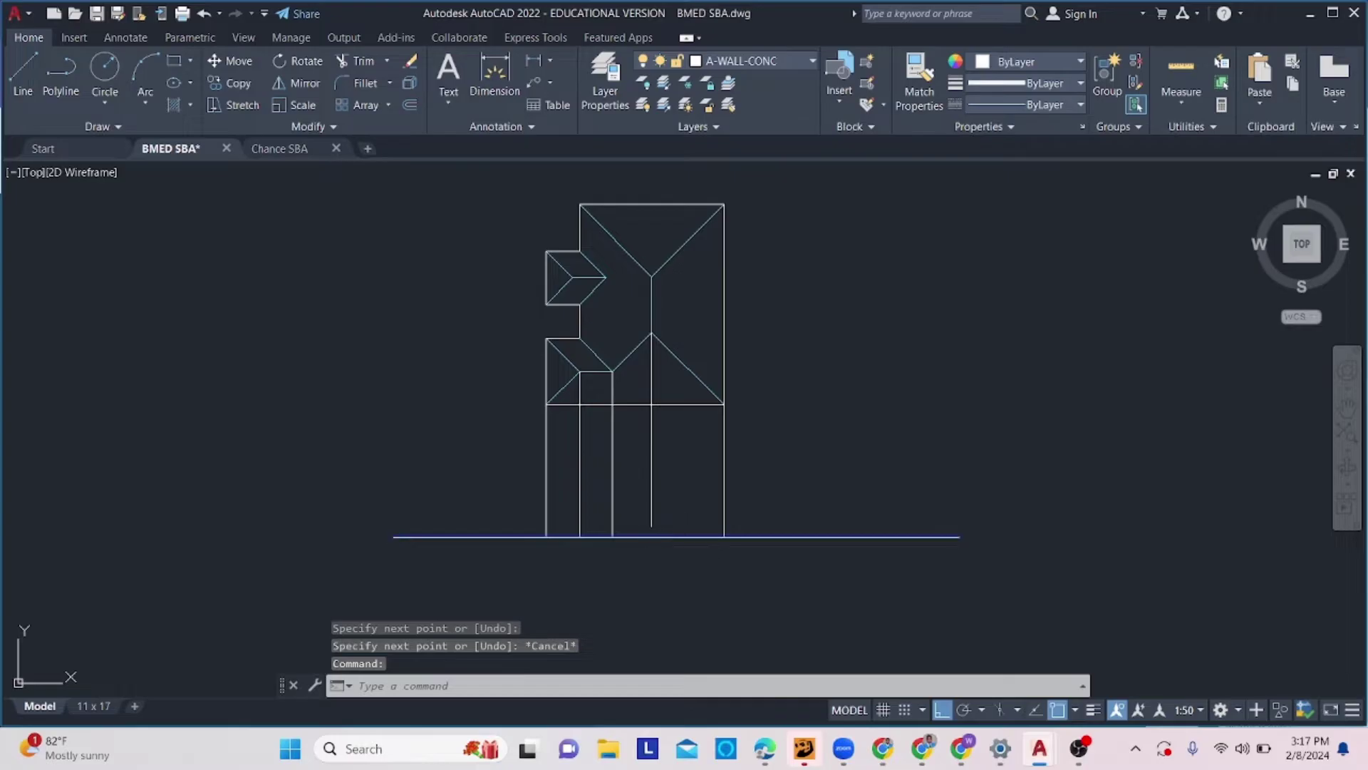
pyautogui.write('ex')
pyautogui.press('Return')
pyautogui.moveTo(646, 488); pyautogui.dragTo(642, 508)
# Offset the ground line by 150 to create a parallel copy.
pyautogui.press('Escape')
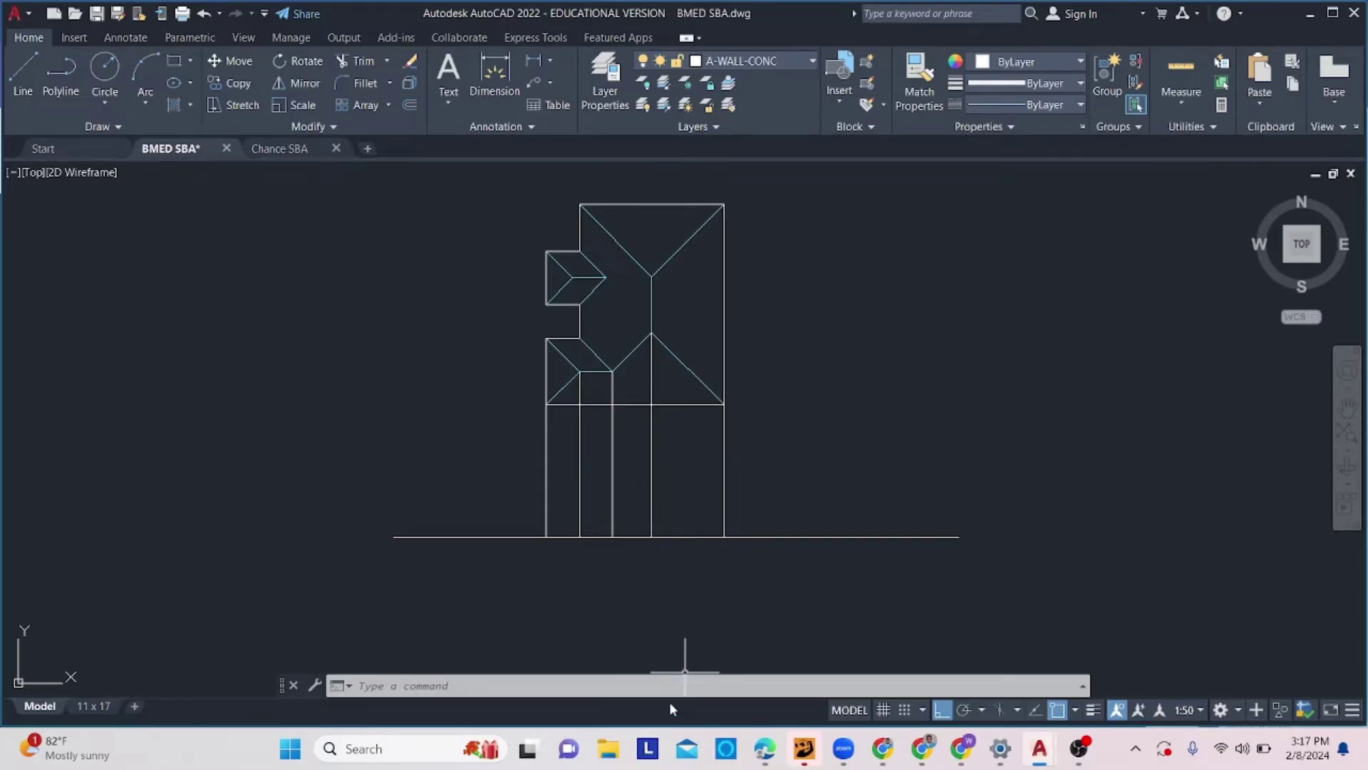
pyautogui.write('o')
pyautogui.press('Return')
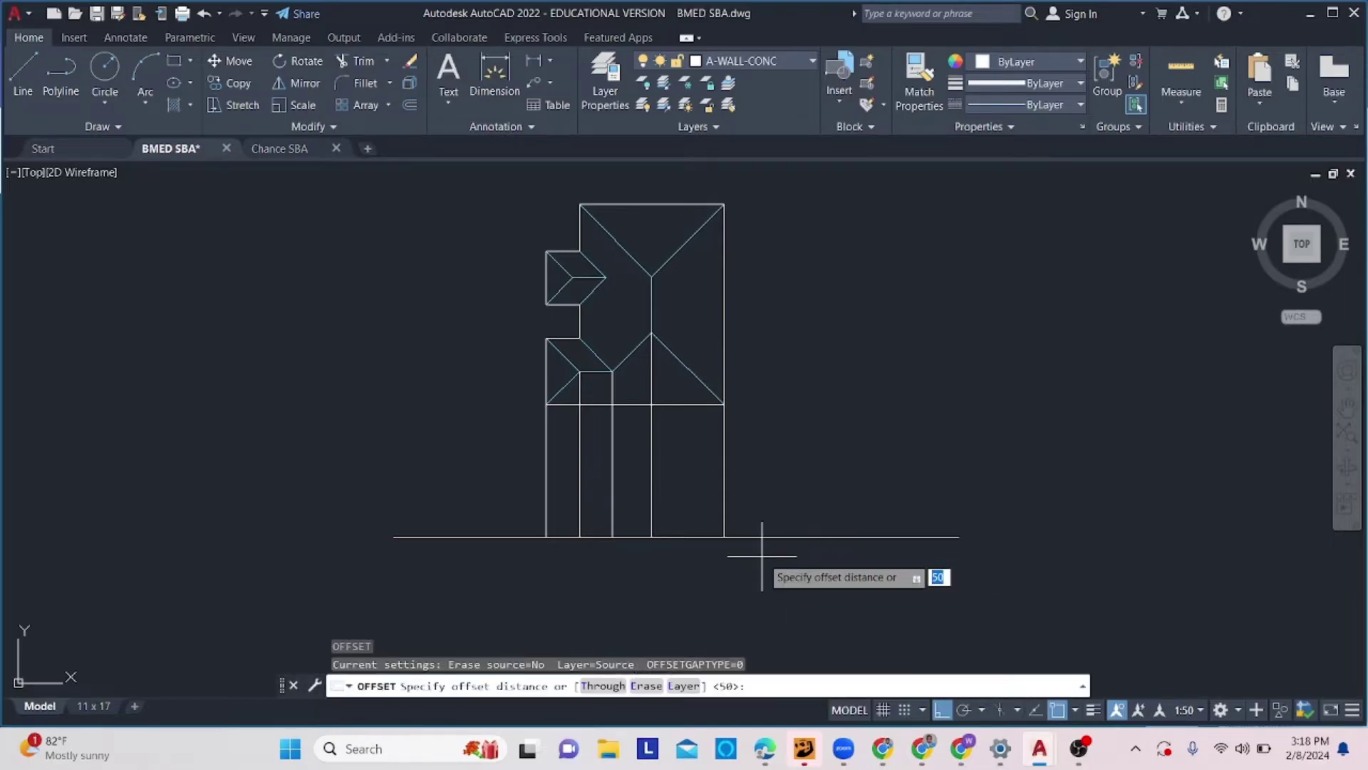
pyautogui.write('1')
pyautogui.press('Return')
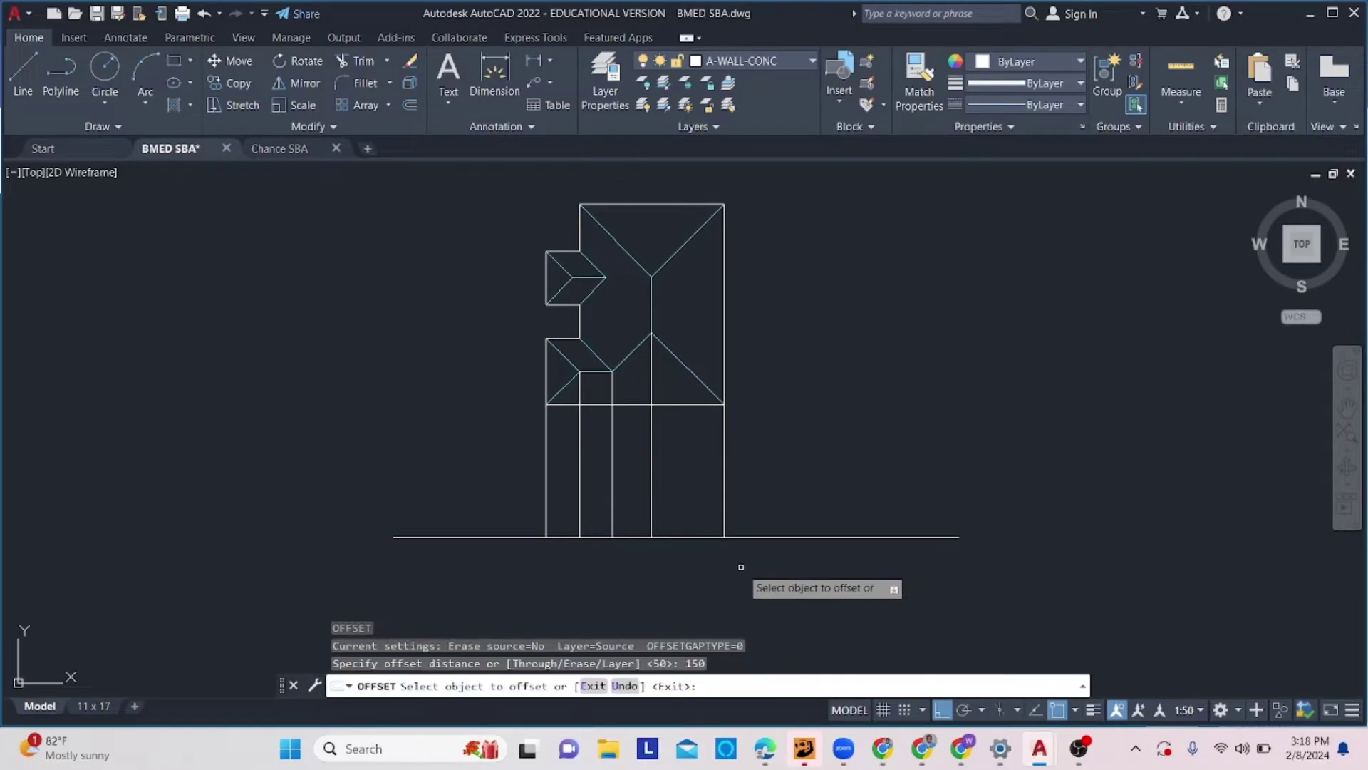
pyautogui.click(691, 536)
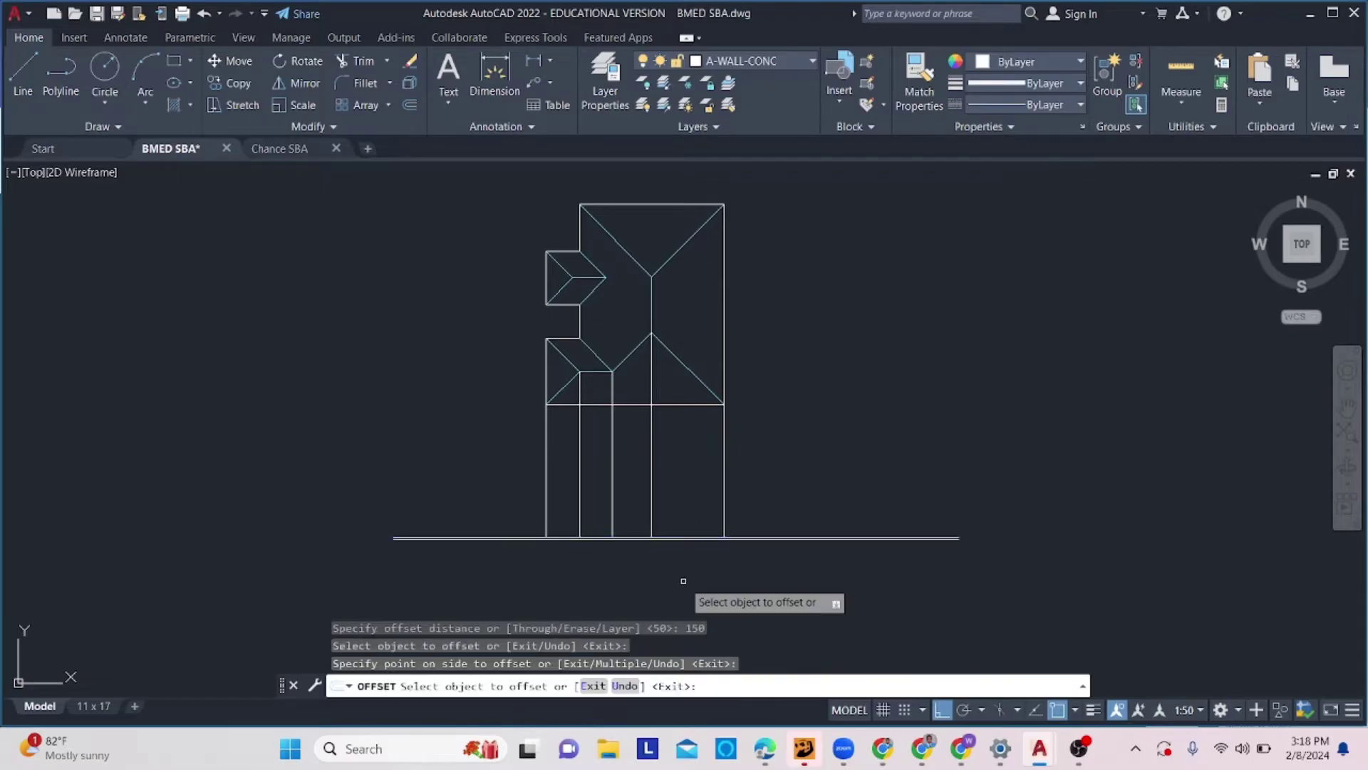
pyautogui.scroll(4, 648, 541)
pyautogui.scroll(-2, 675, 546)
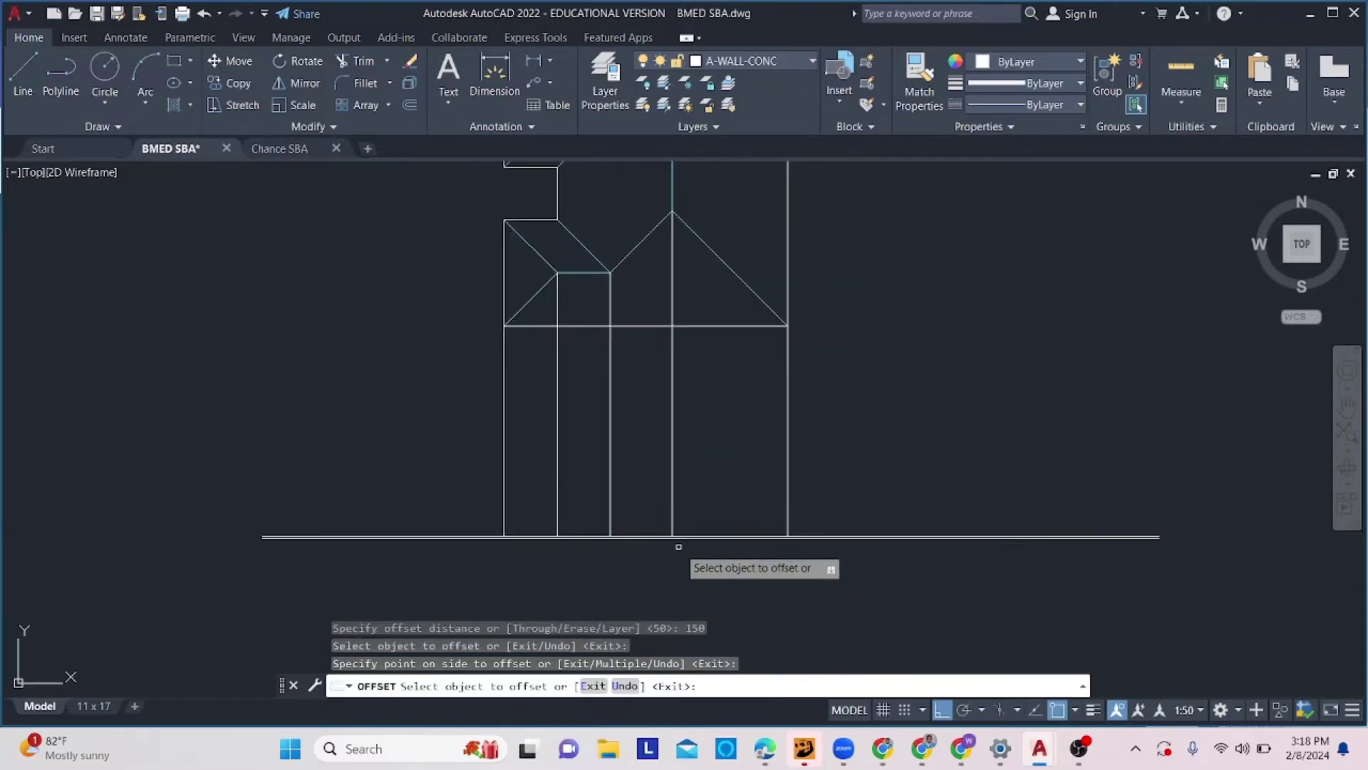
pyautogui.press('Escape')
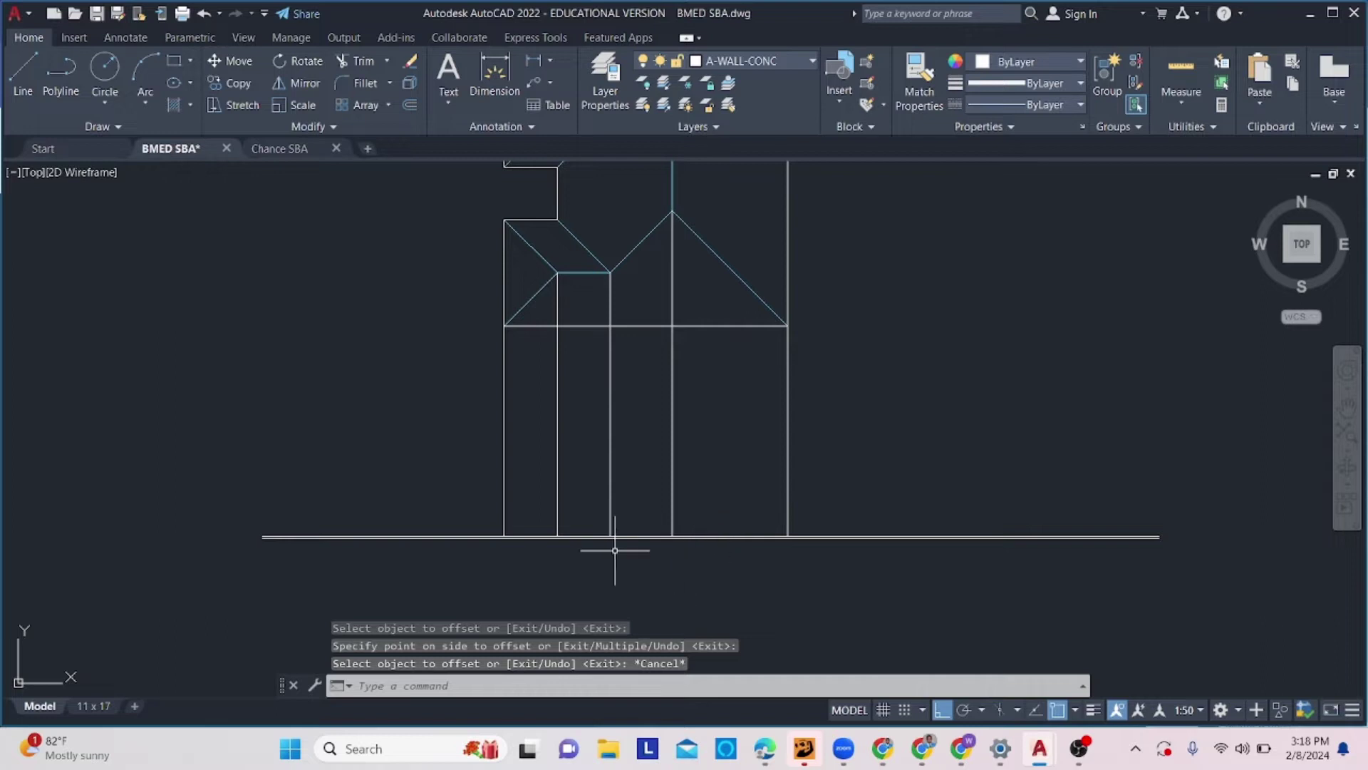
pyautogui.scroll(4, 504, 534)
pyautogui.scroll(-4, 510, 427)
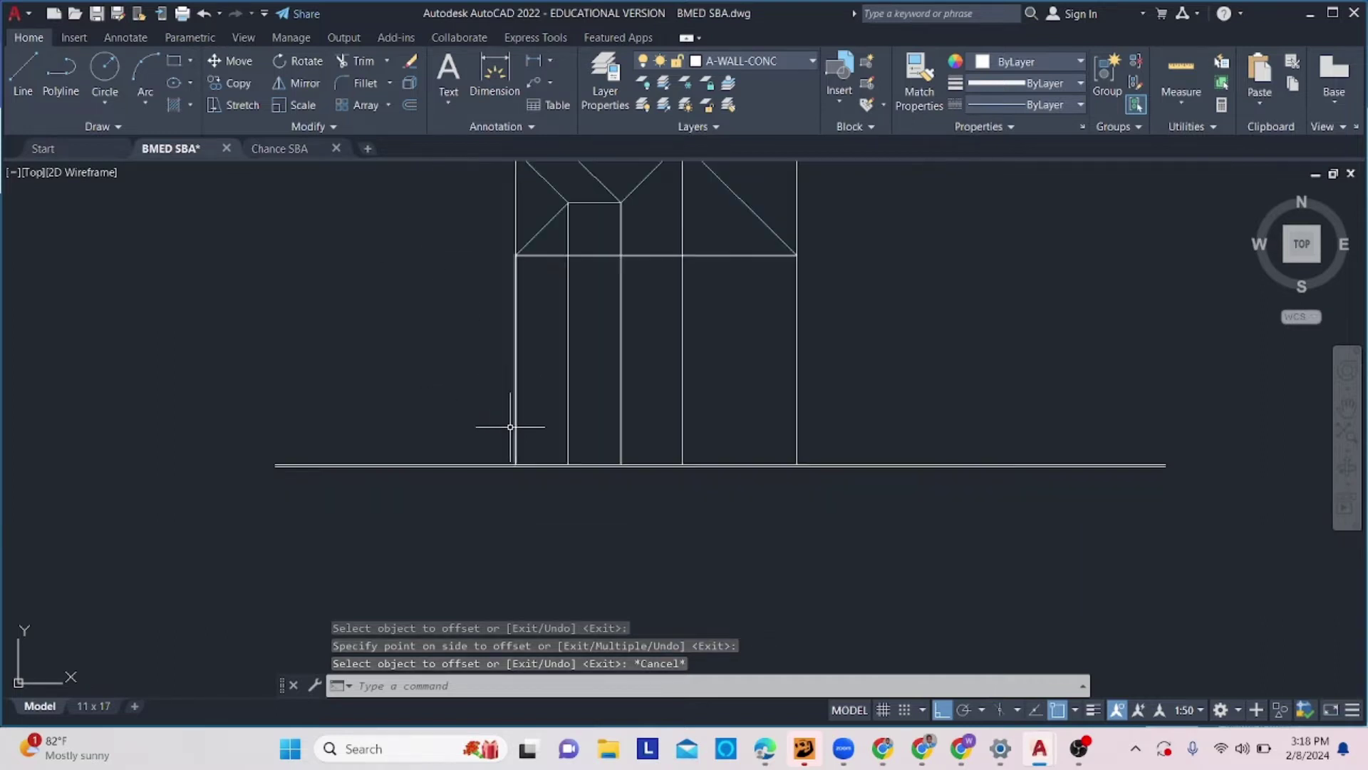
pyautogui.scroll(-2, 511, 427)
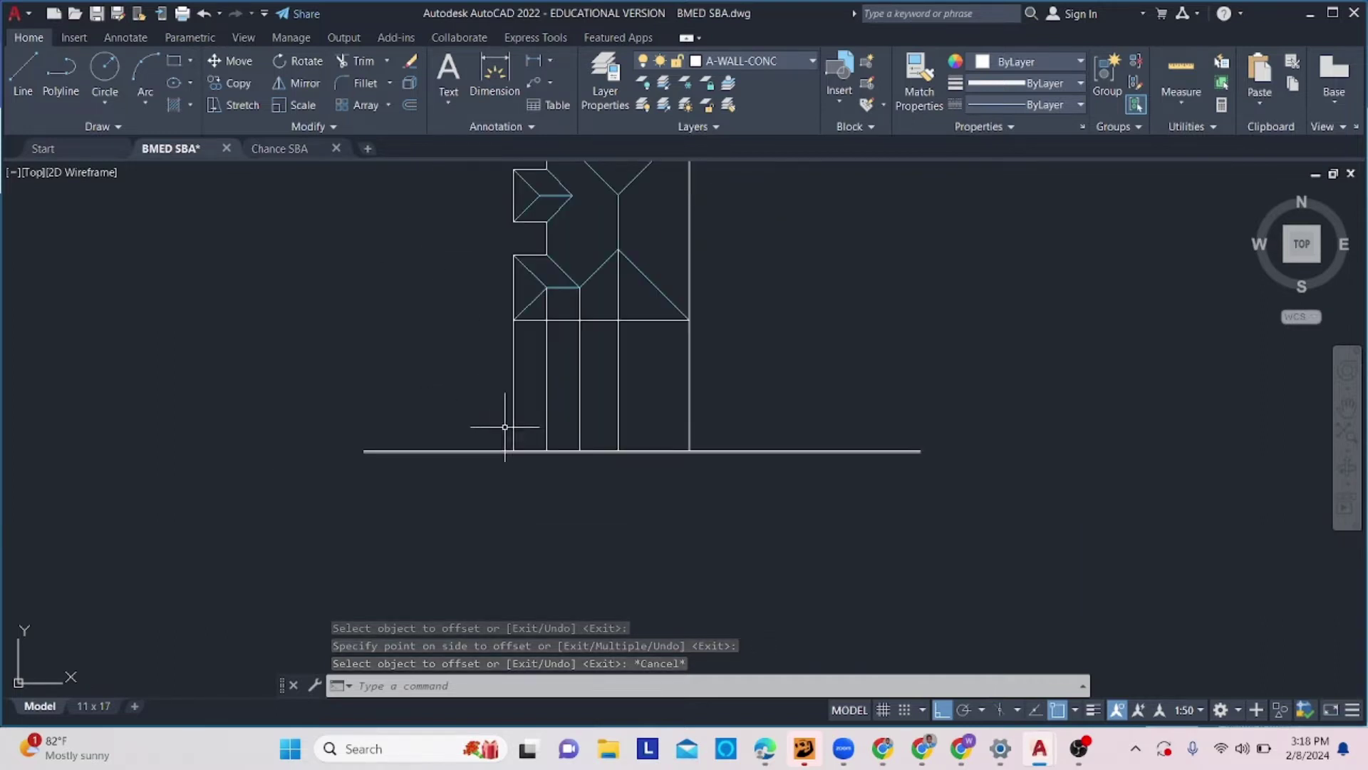
# Fillet the left and right wall lines with the ground line to close both corners.
pyautogui.click(353, 87)
pyautogui.scroll(2, 516, 431)
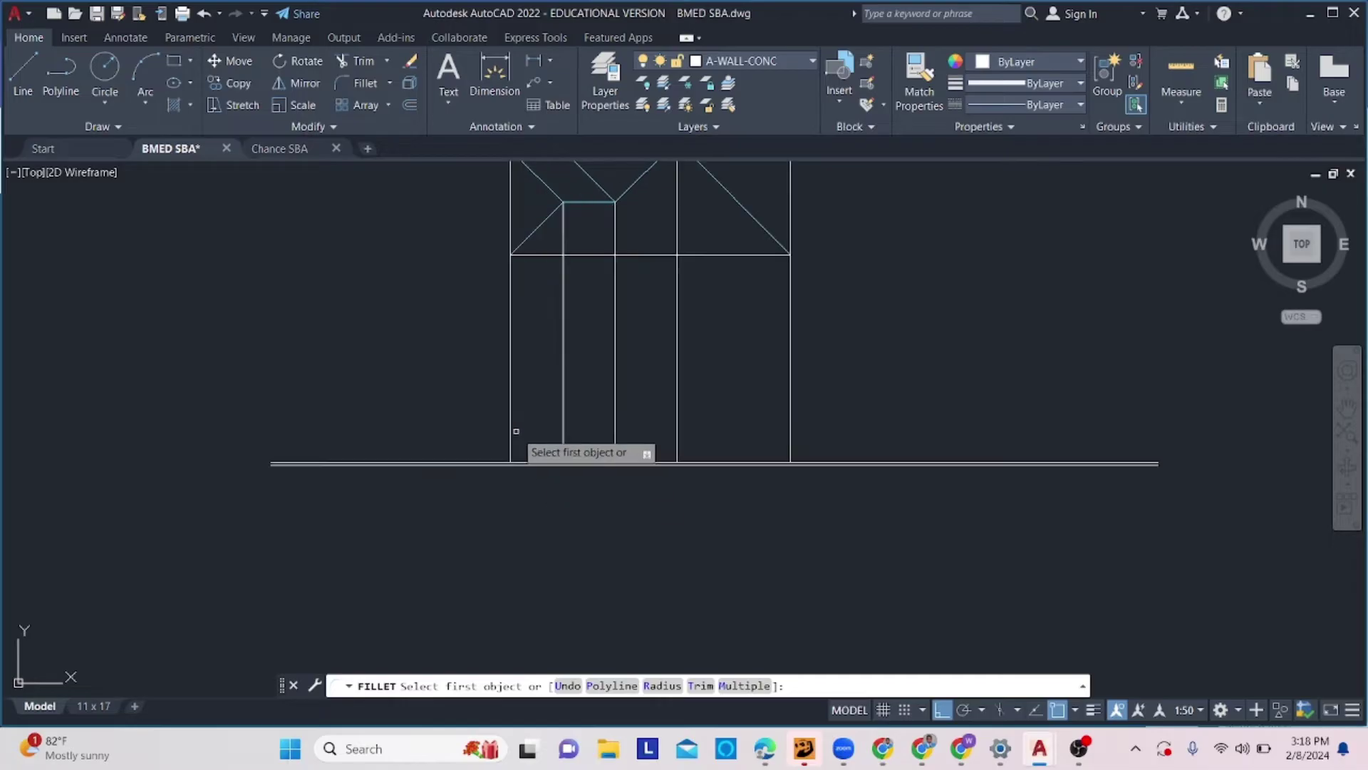
pyautogui.click(512, 433)
pyautogui.click(534, 465)
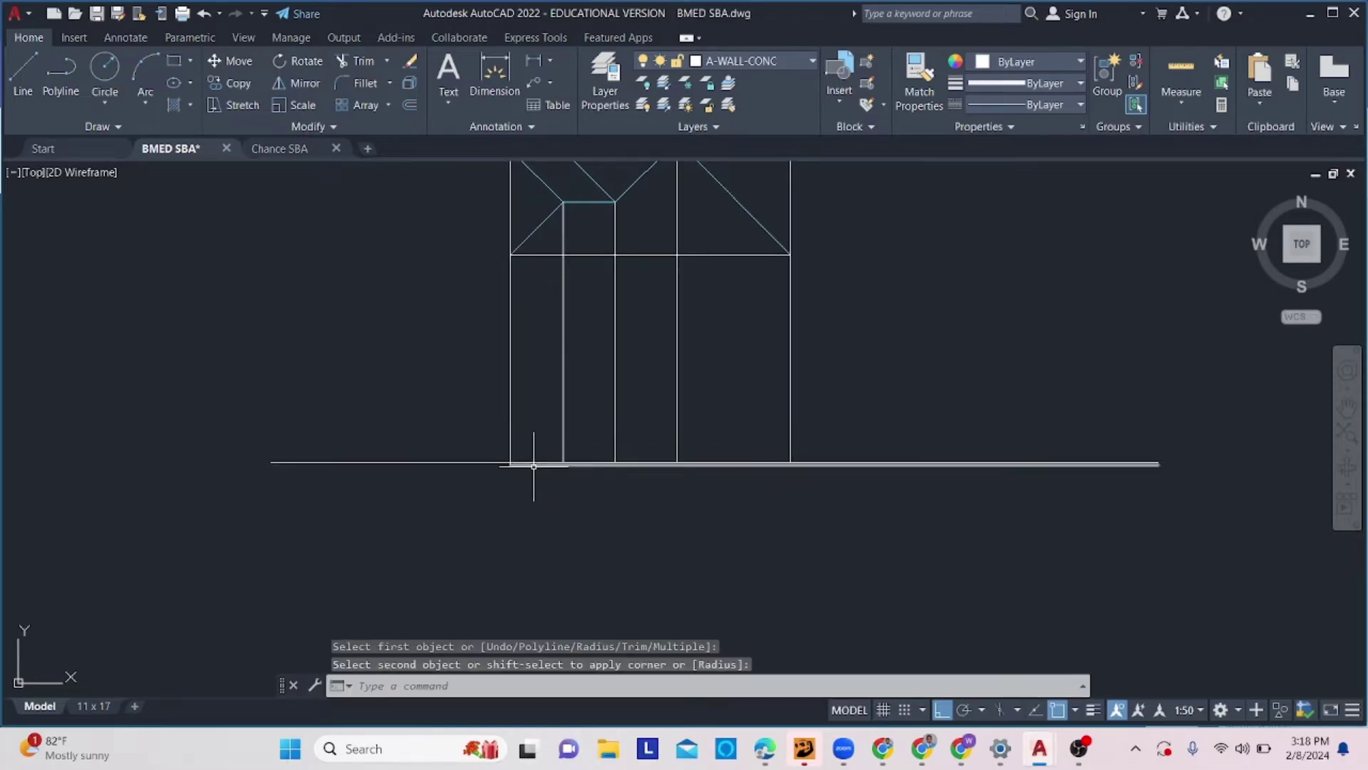
pyautogui.press('Return')
pyautogui.click(789, 423)
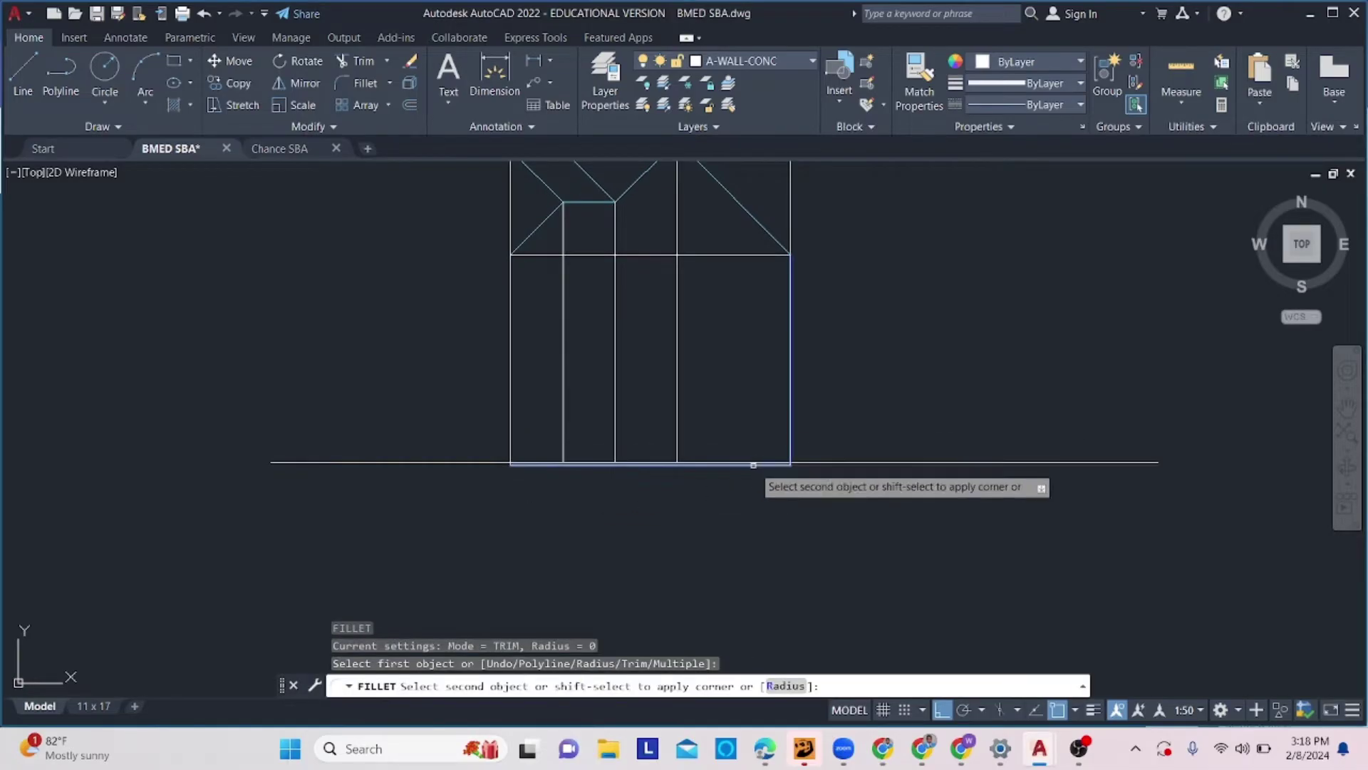
pyautogui.click(753, 464)
pyautogui.scroll(3, 751, 464)
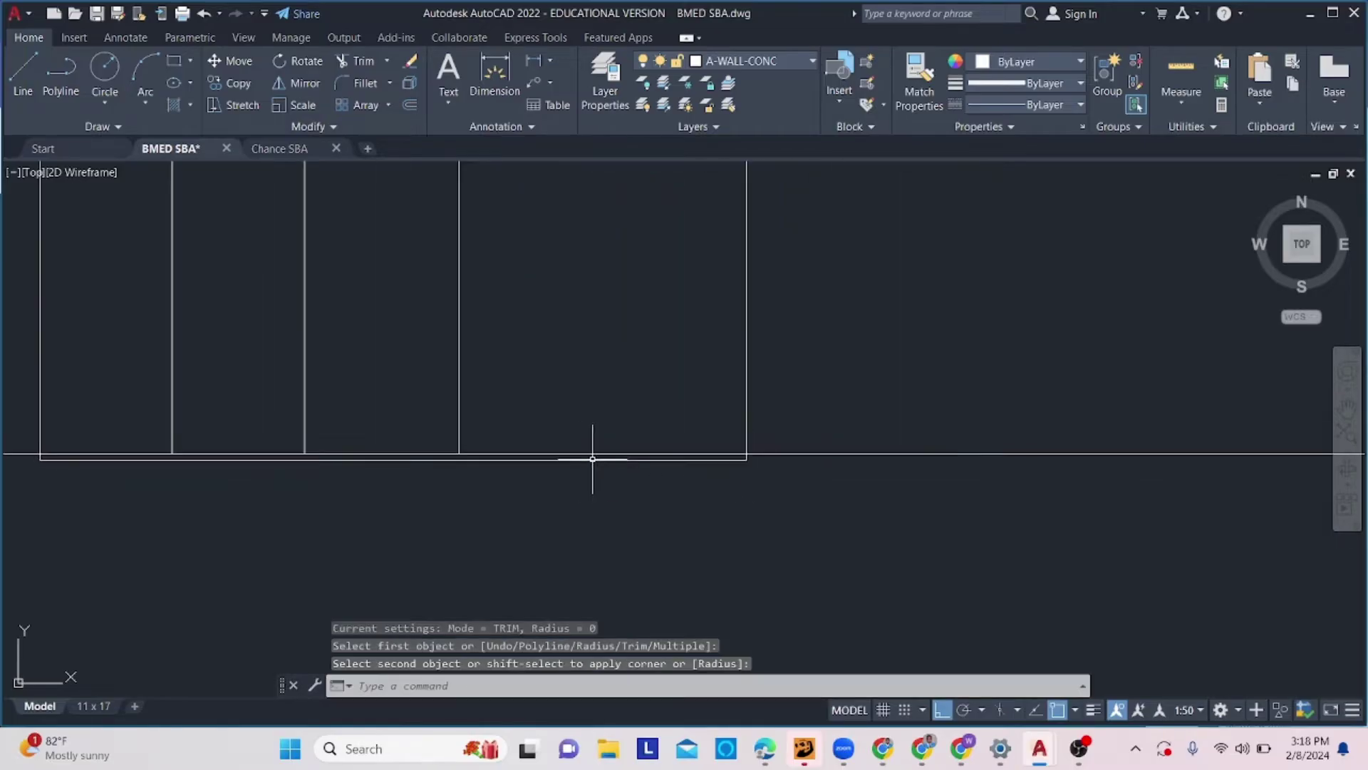
pyautogui.scroll(-3, 741, 458)
# Trim the ground line ends projecting beyond the left and right walls.
pyautogui.click(818, 382)
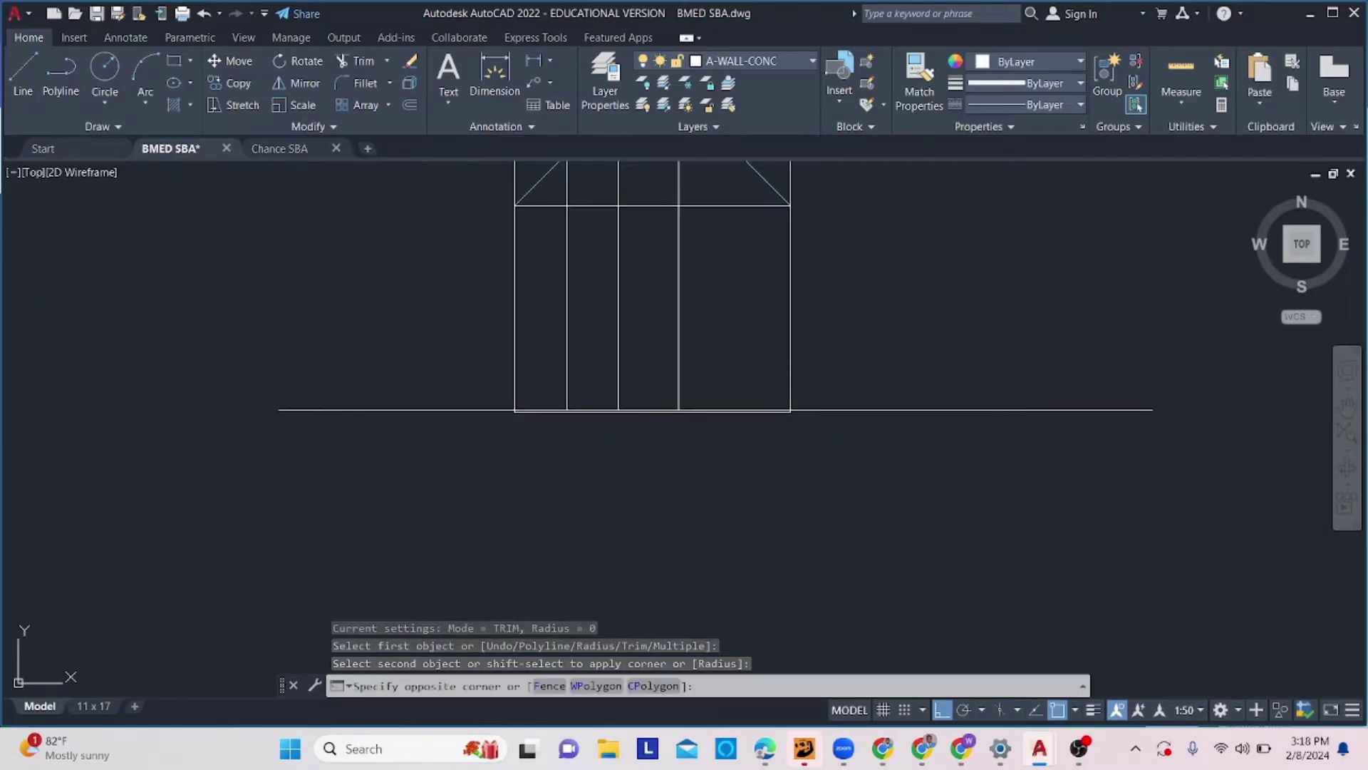
pyautogui.click(769, 378)
pyautogui.click(534, 382)
pyautogui.click(475, 375)
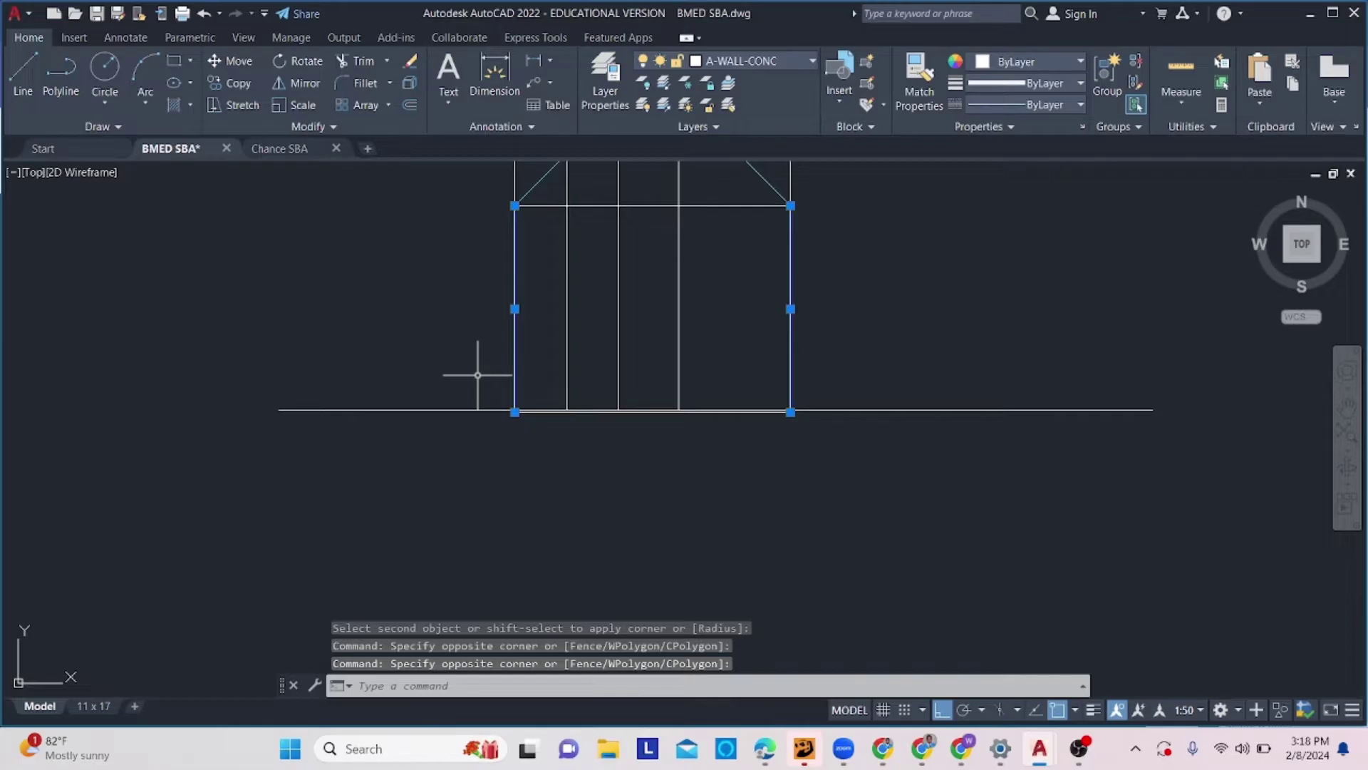
pyautogui.write('tr')
pyautogui.press('Return')
pyautogui.moveTo(865, 374)
pyautogui.mouseDown()
pyautogui.moveTo(832, 402)
pyautogui.moveTo(473, 445)
pyautogui.mouseUp()
pyautogui.moveTo(382, 382)
pyautogui.mouseDown()
pyautogui.moveTo(360, 422)
pyautogui.moveTo(344, 360)
pyautogui.mouseUp()
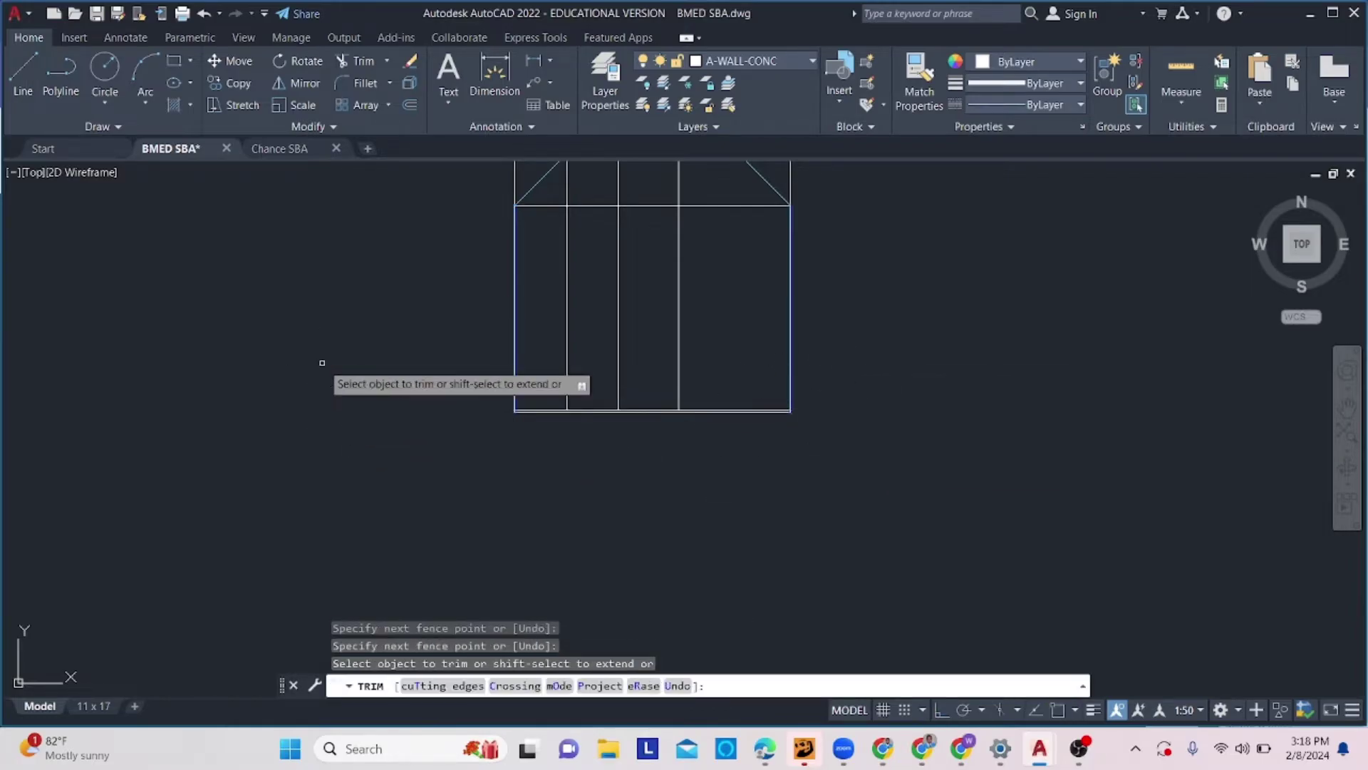
pyautogui.press('Escape')
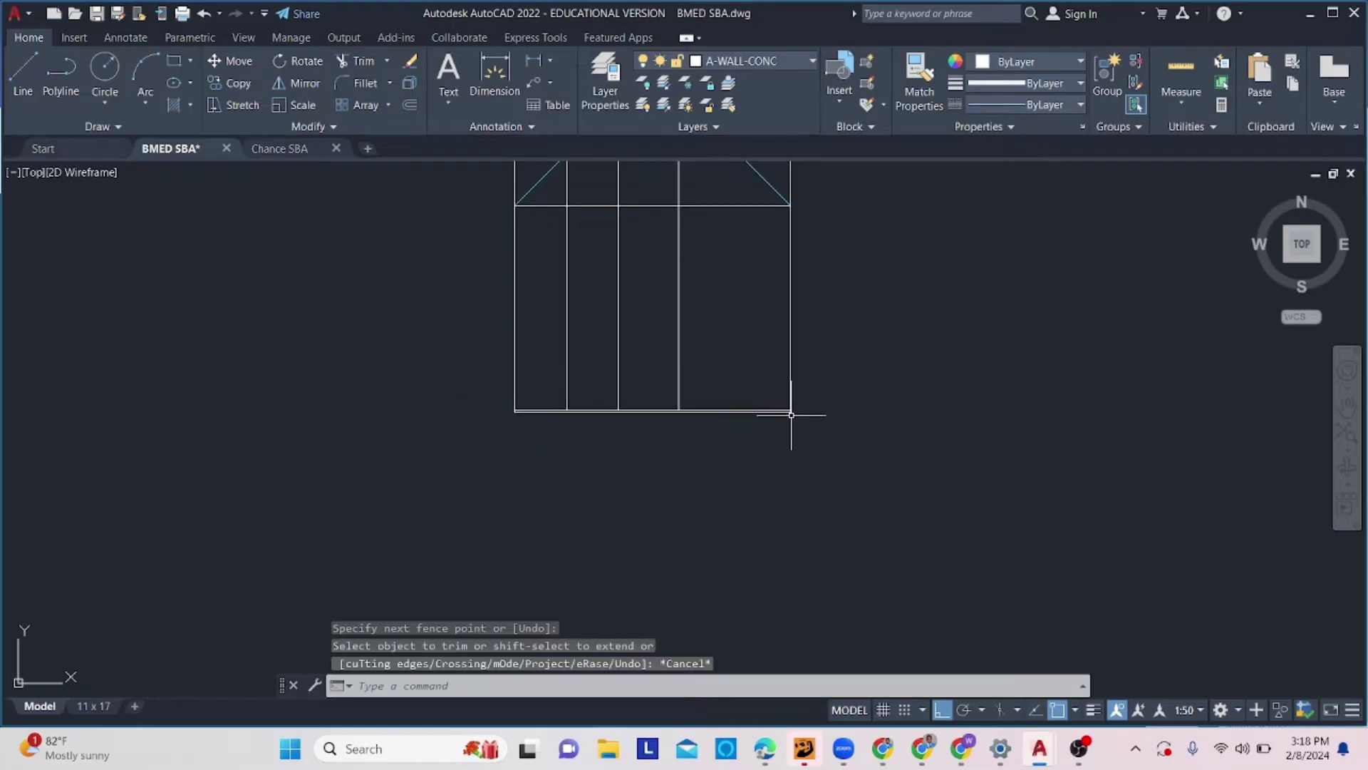
pyautogui.scroll(4, 788, 409)
pyautogui.scroll(-5, 781, 427)
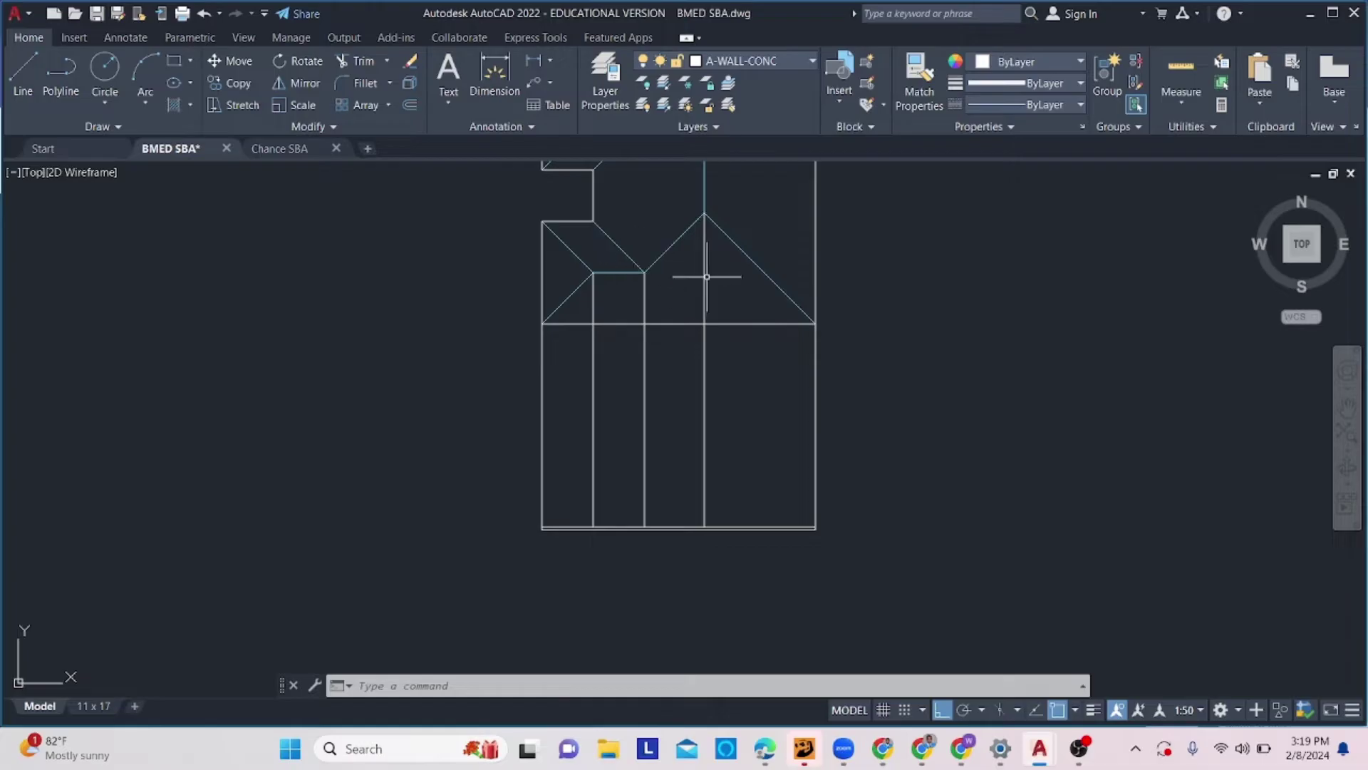
pyautogui.moveTo(754, 229); pyautogui.dragTo(749, 269)
pyautogui.moveTo(686, 207); pyautogui.dragTo(652, 260)
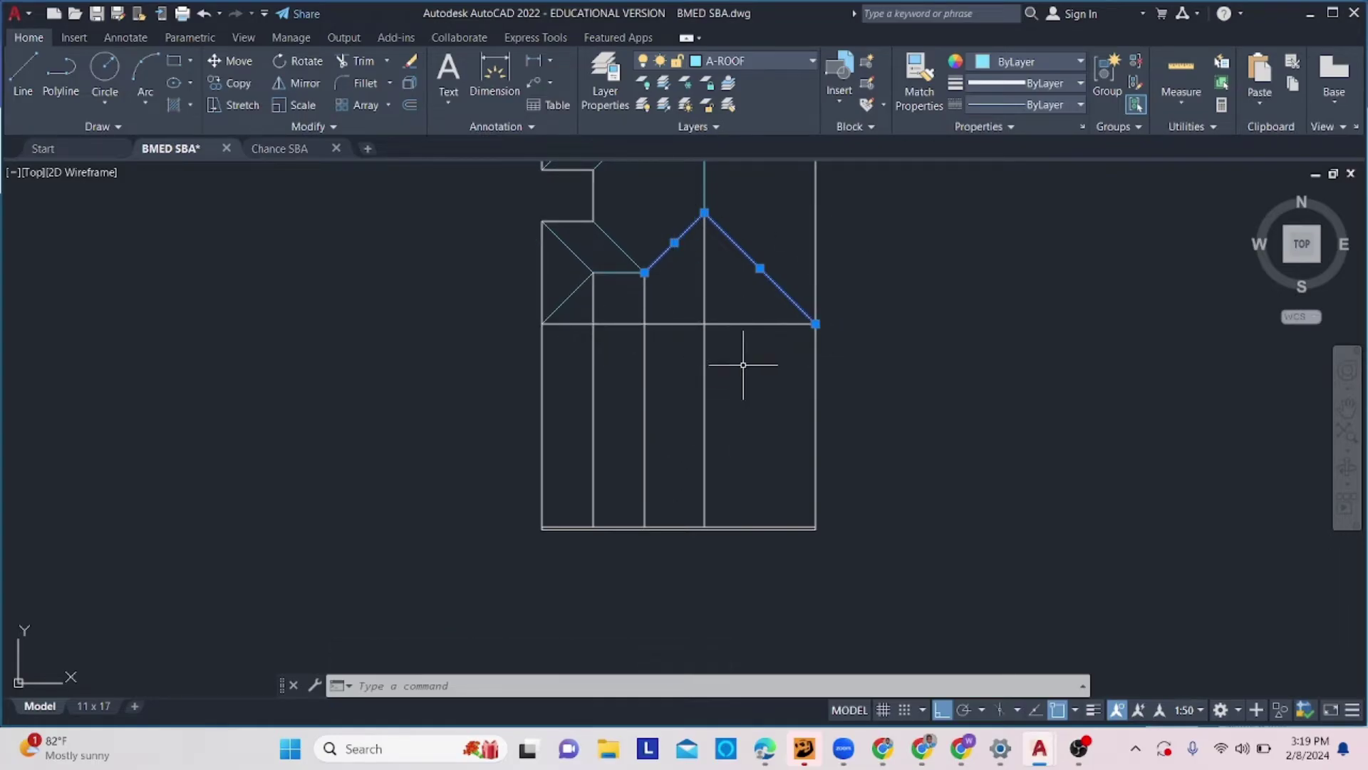
pyautogui.press('Escape')
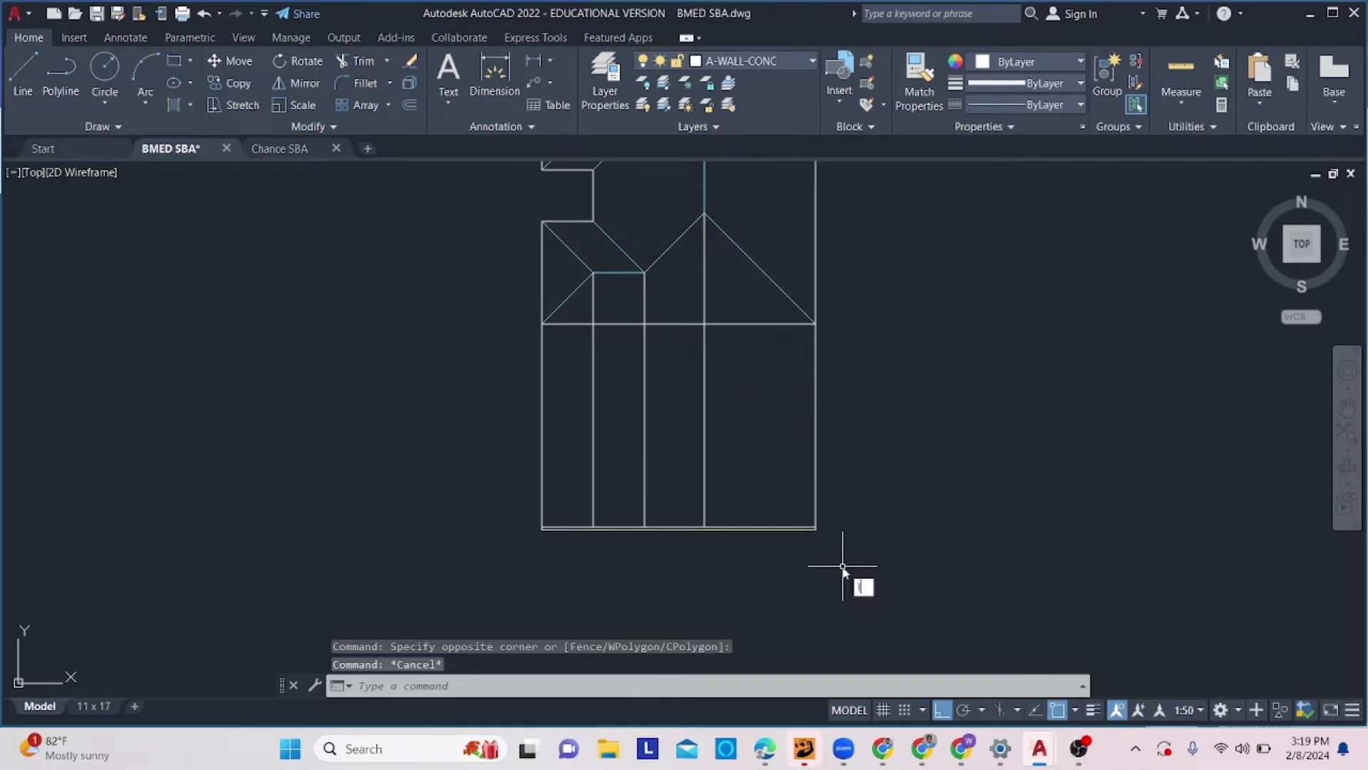
pyautogui.write('l')
pyautogui.press('Return')
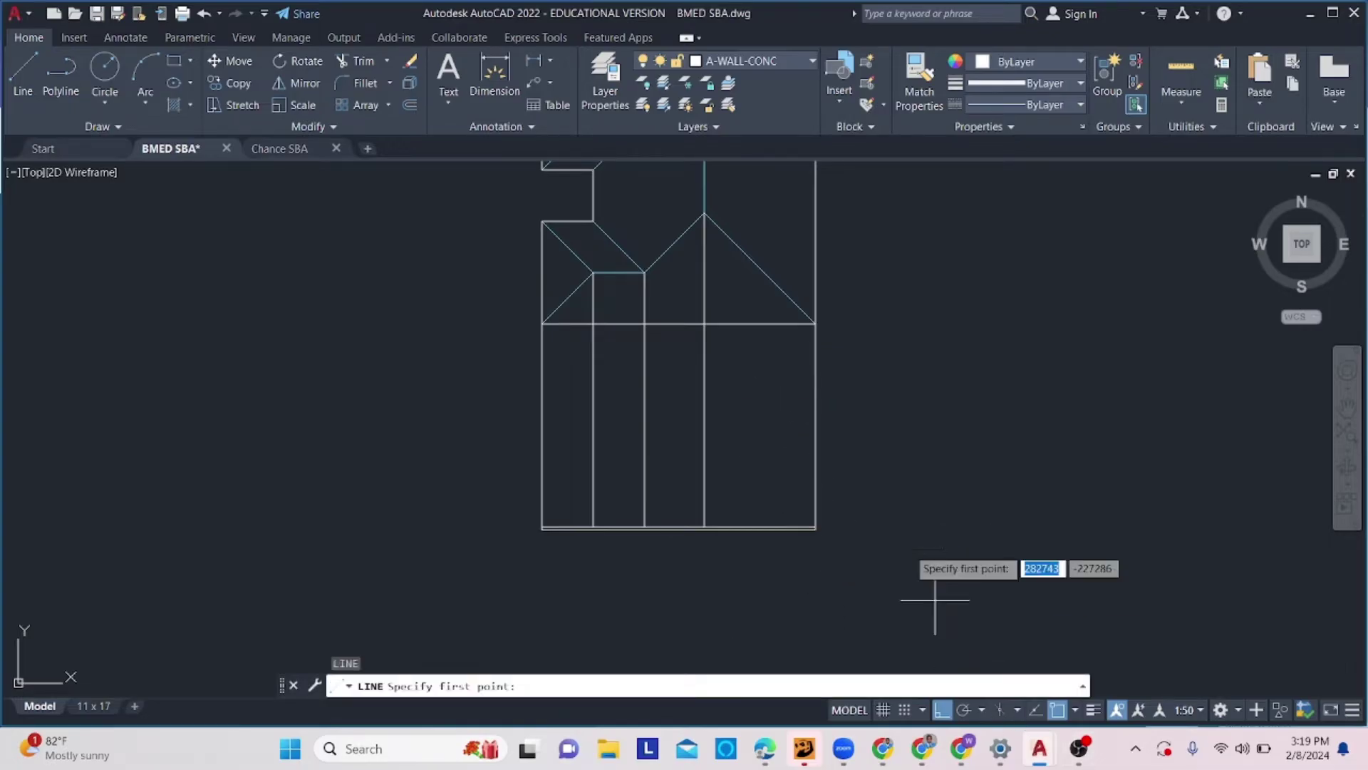
# Set polar tracking to 30° and draw a 30° line from the lower-right wall corner.
pyautogui.click(816, 526)
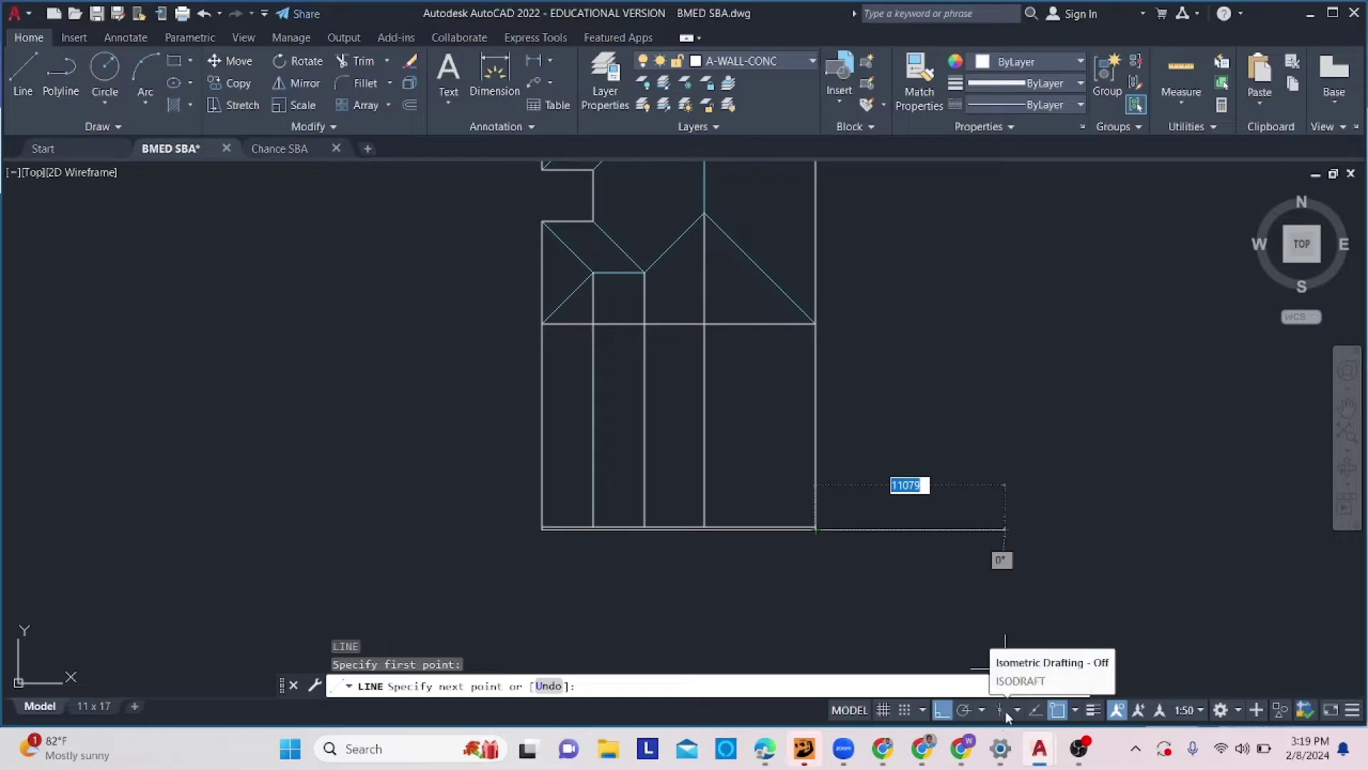
pyautogui.click(982, 709)
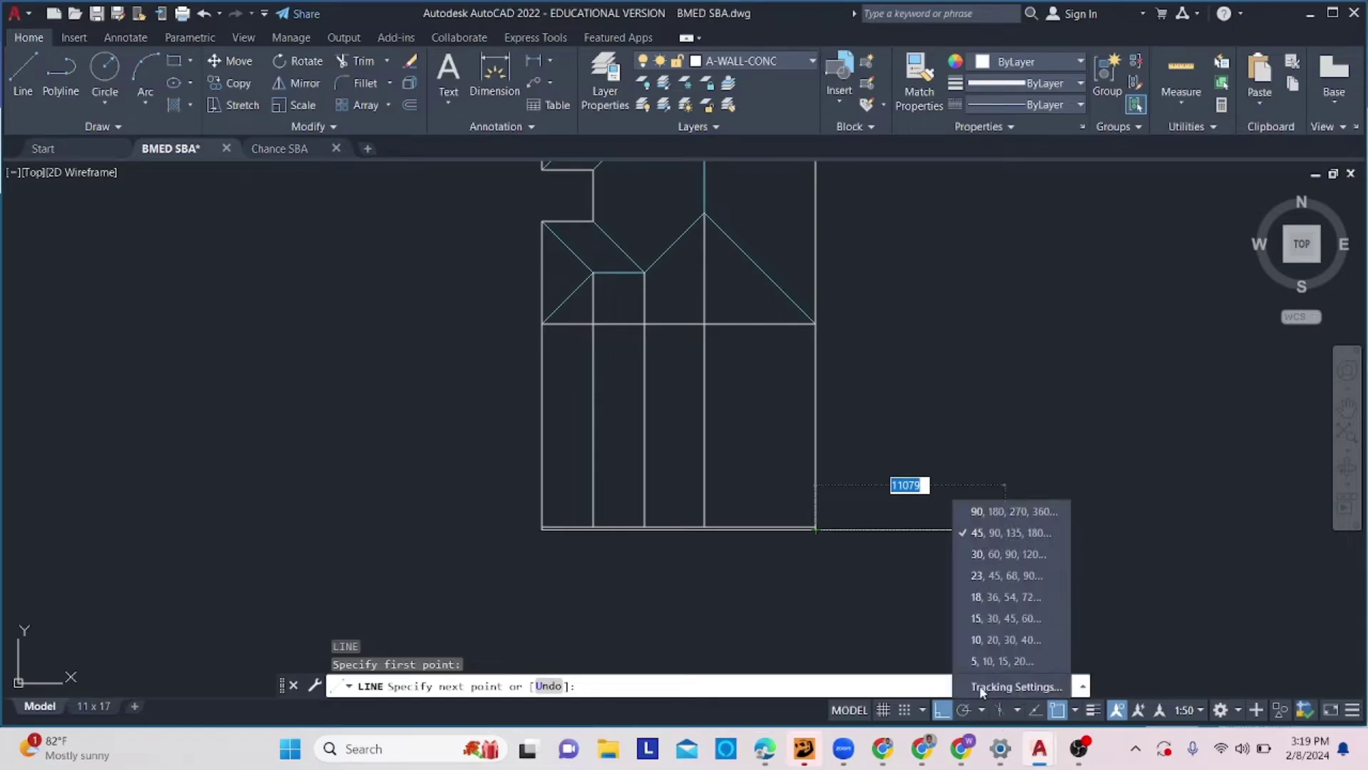
pyautogui.click(994, 550)
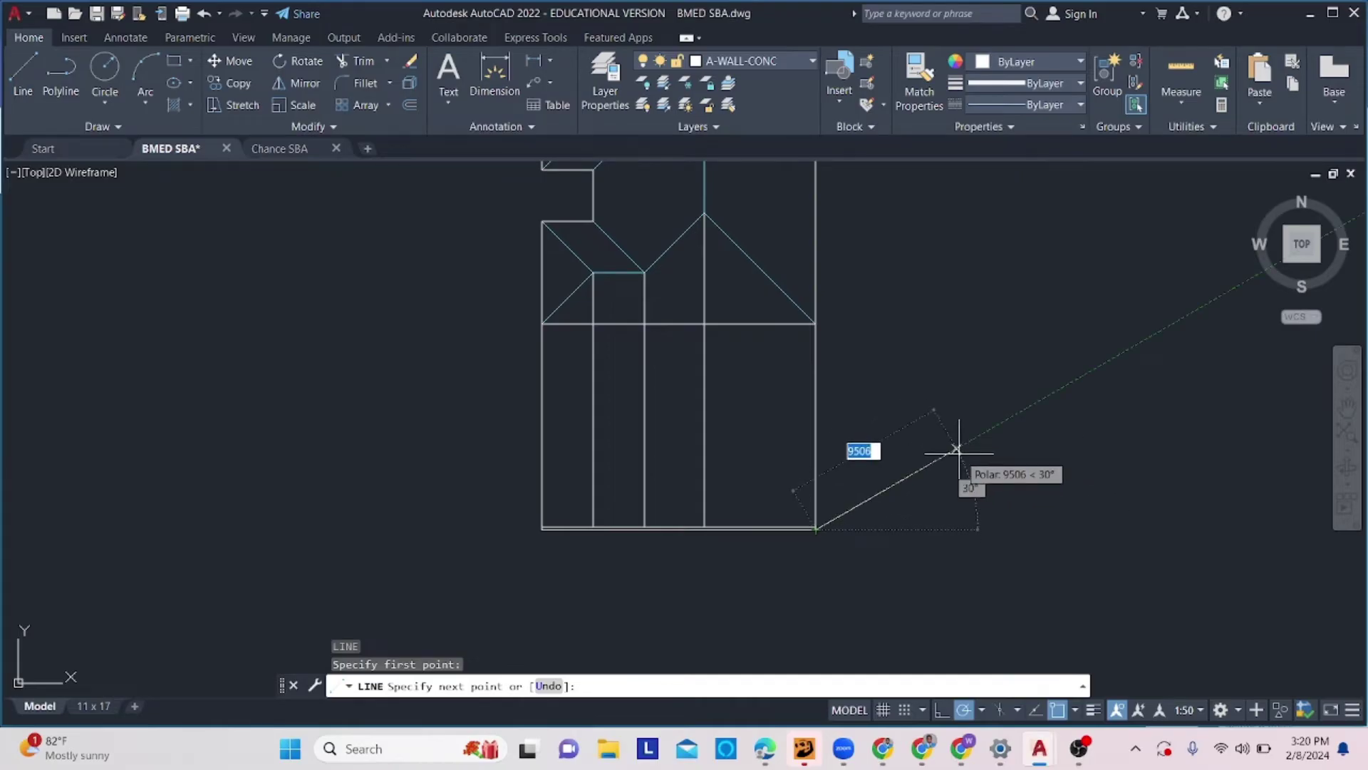
pyautogui.click(956, 448)
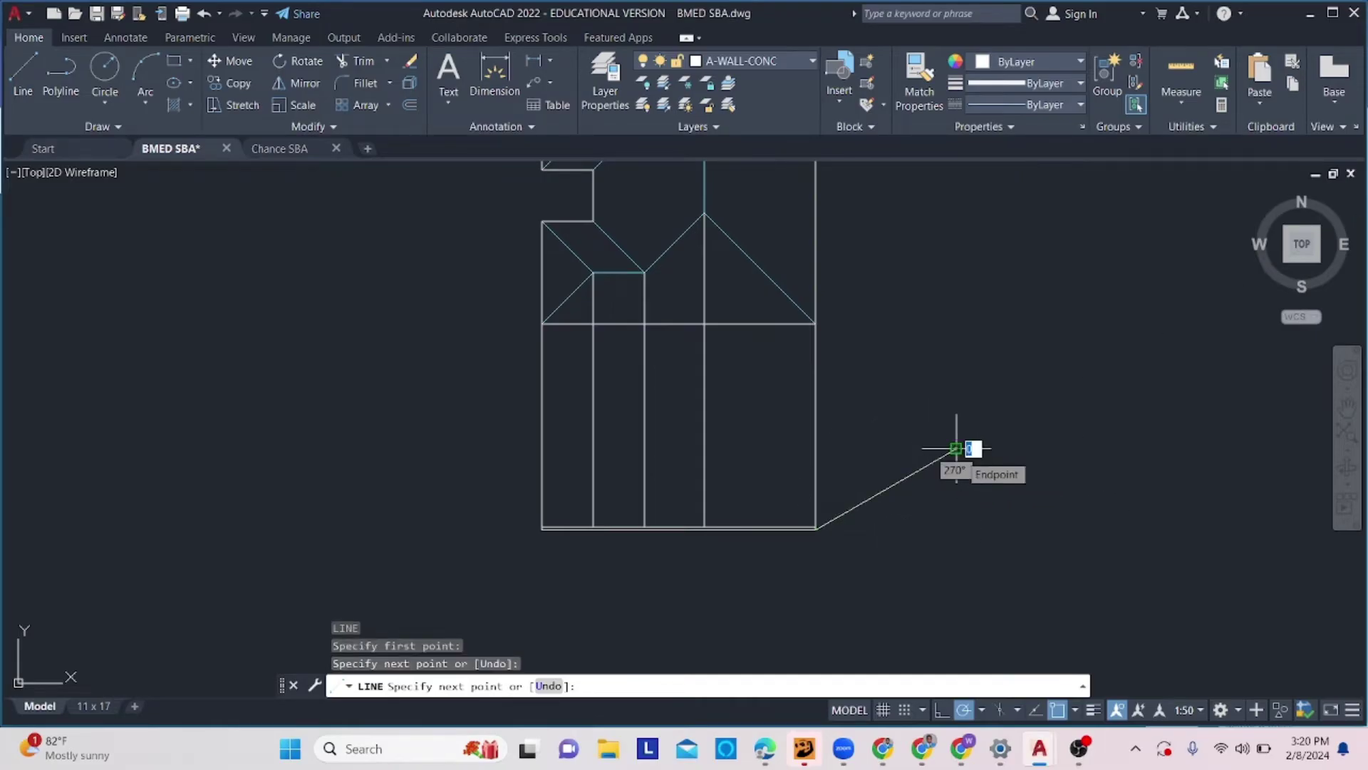
pyautogui.press('Escape')
# Move the sloped line by its endpoint to sit on the corner.
pyautogui.click(971, 463)
pyautogui.click(906, 487)
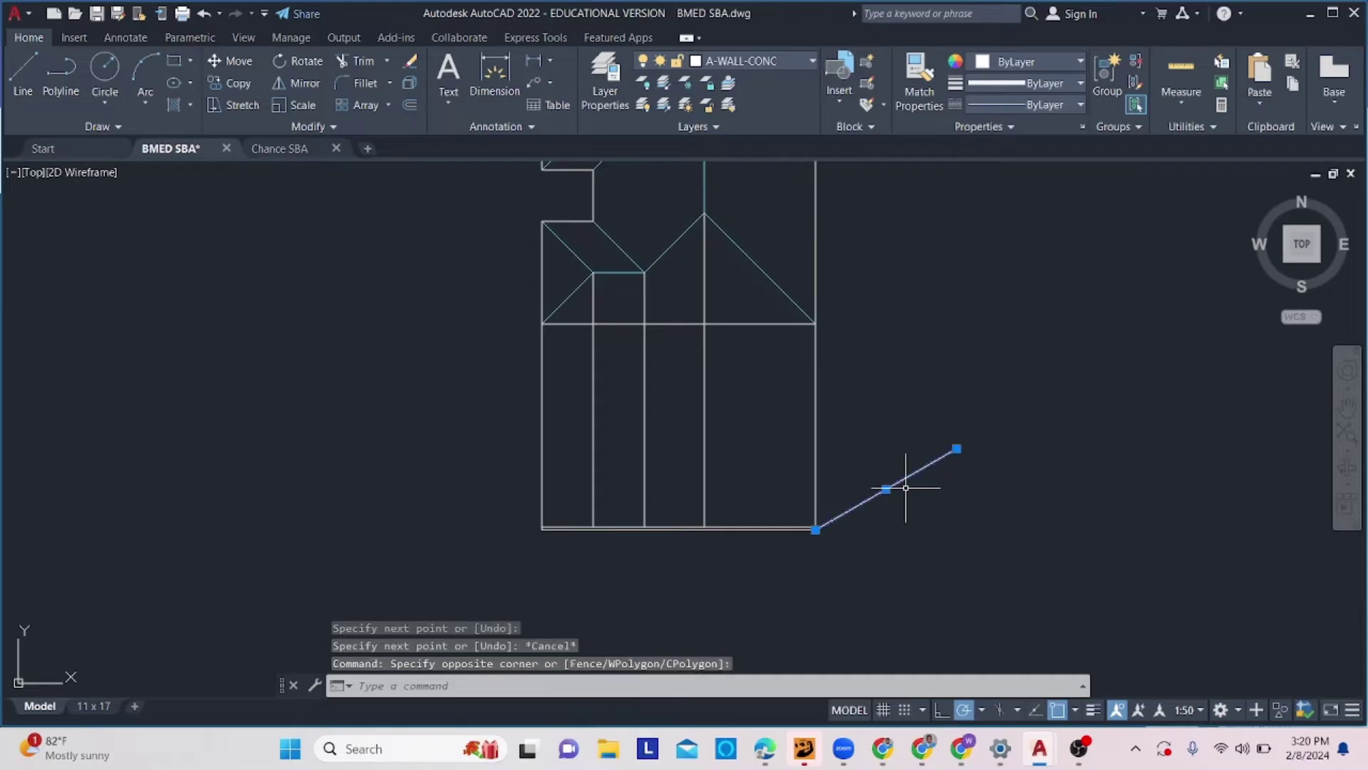
pyautogui.scroll(5, 839, 541)
pyautogui.write('M')
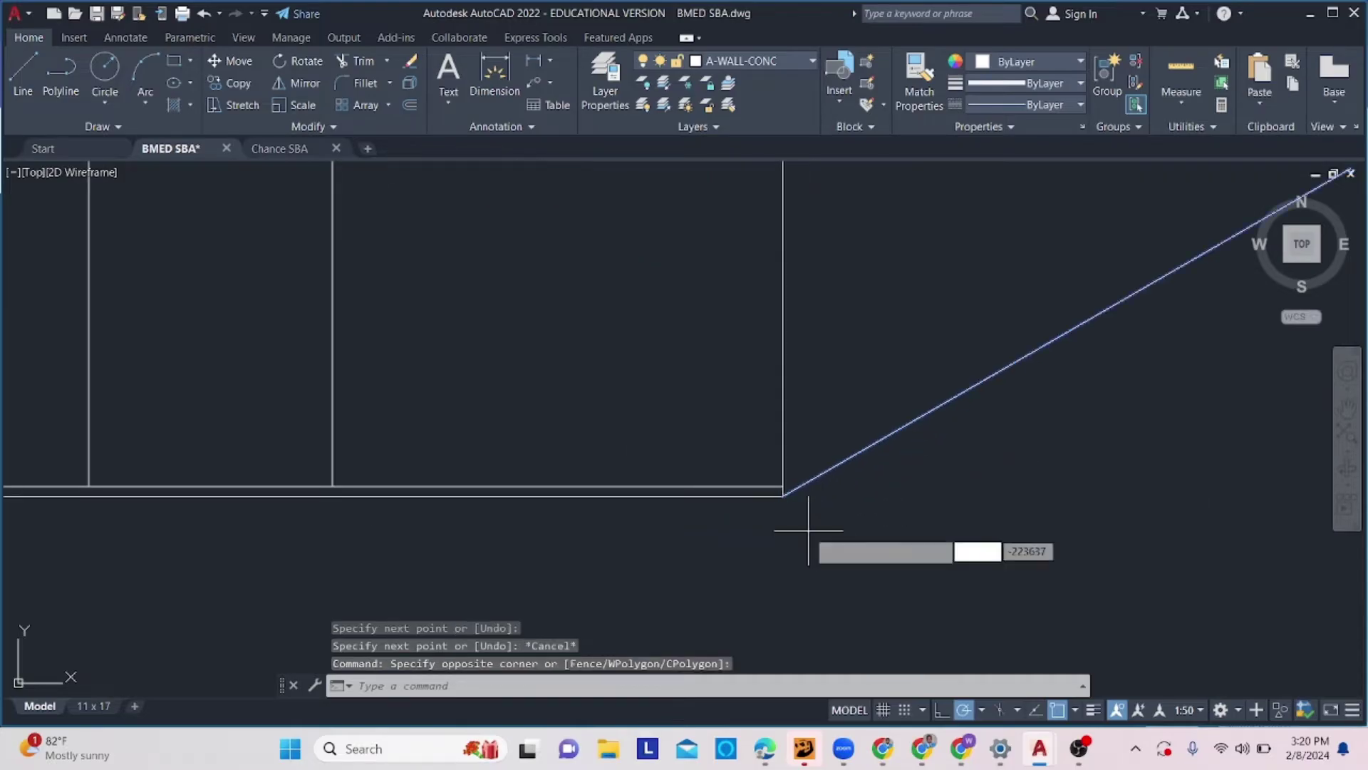
pyautogui.press('Return')
pyautogui.click(784, 495)
pyautogui.click(783, 488)
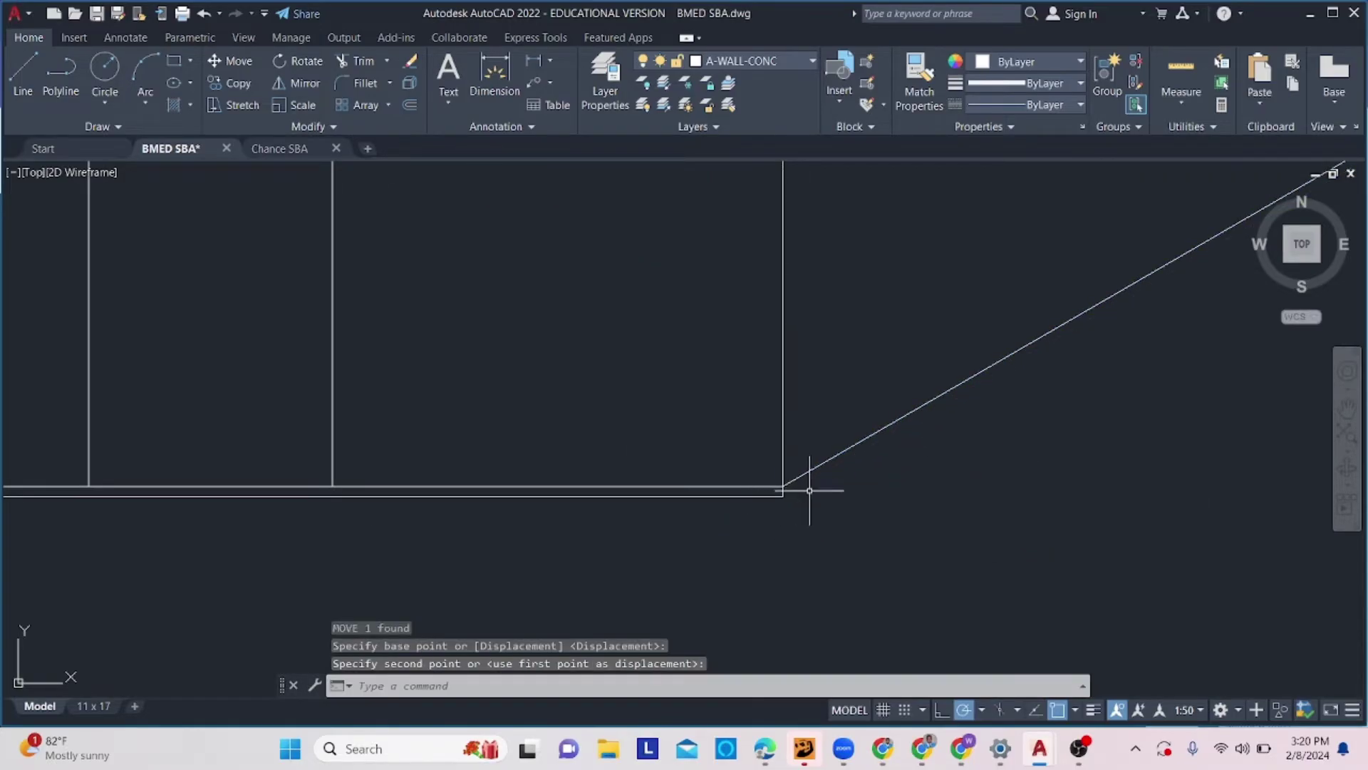
pyautogui.scroll(-3, 934, 467)
# Mirror the sloped line about a vertical axis through the lower-right corner, erasing the original.
pyautogui.click(1007, 365)
pyautogui.click(904, 395)
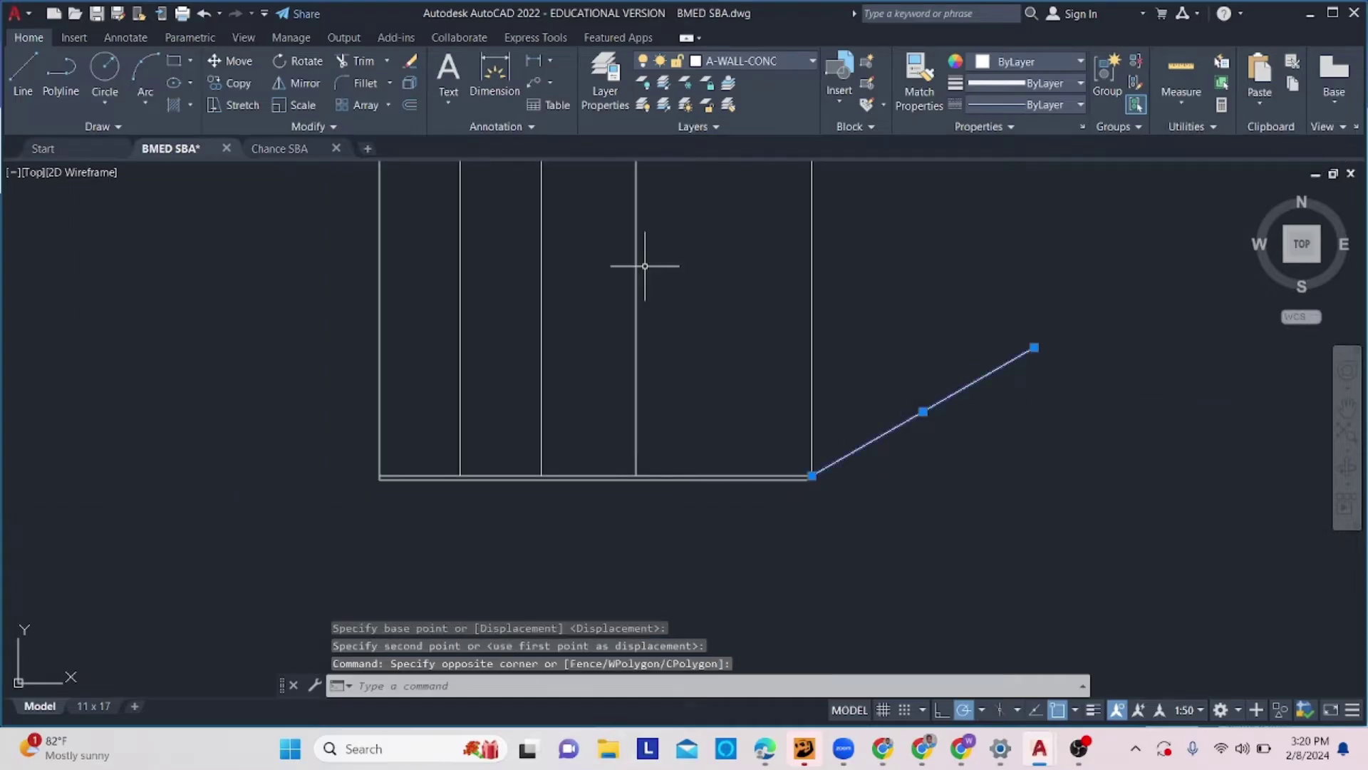
pyautogui.click(292, 82)
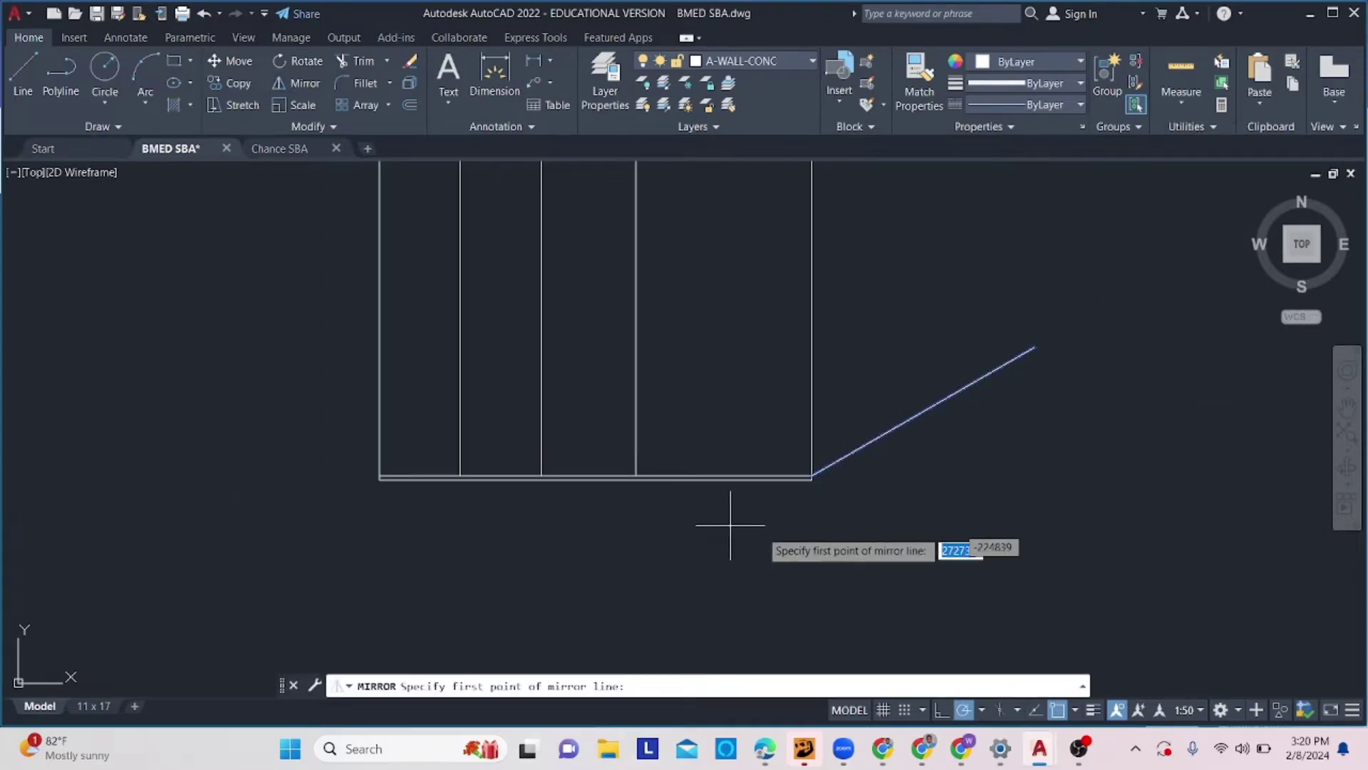
pyautogui.click(804, 481)
pyautogui.click(818, 581)
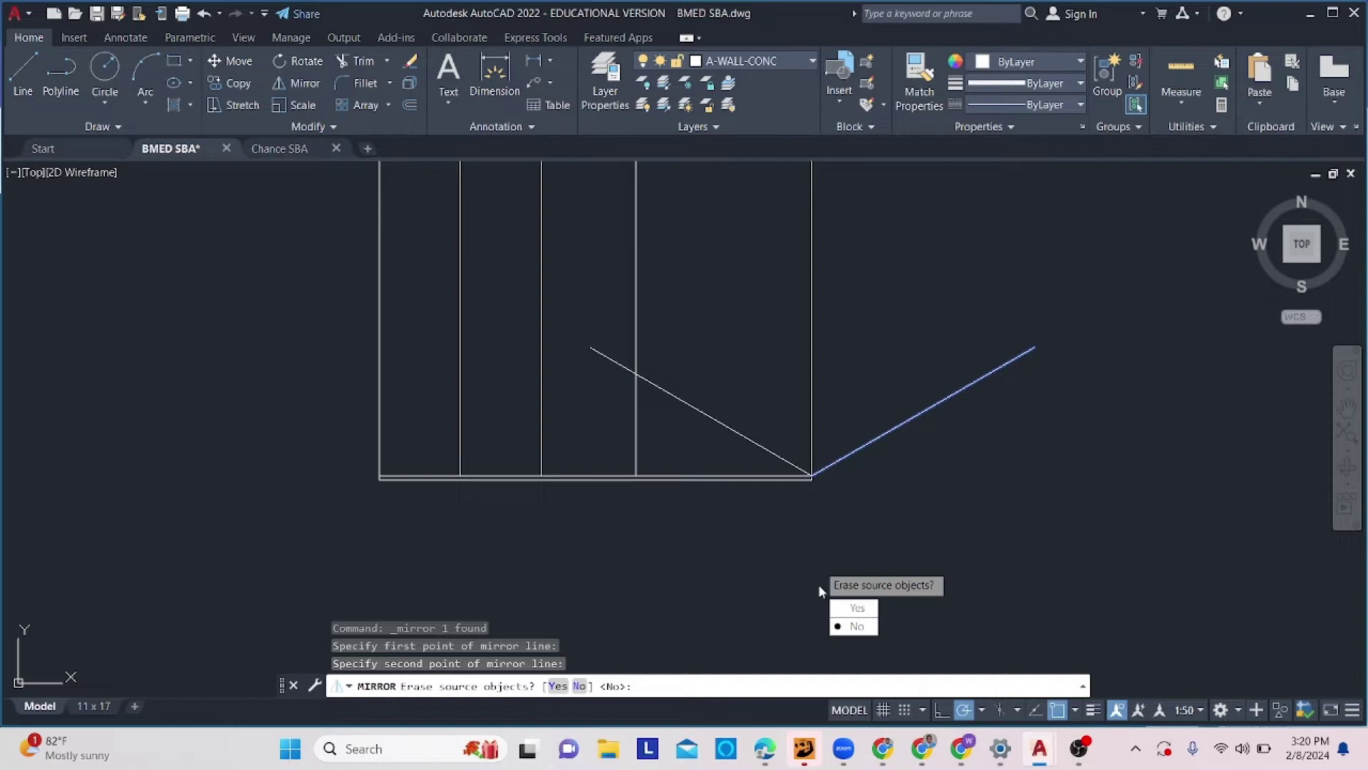
pyautogui.click(848, 608)
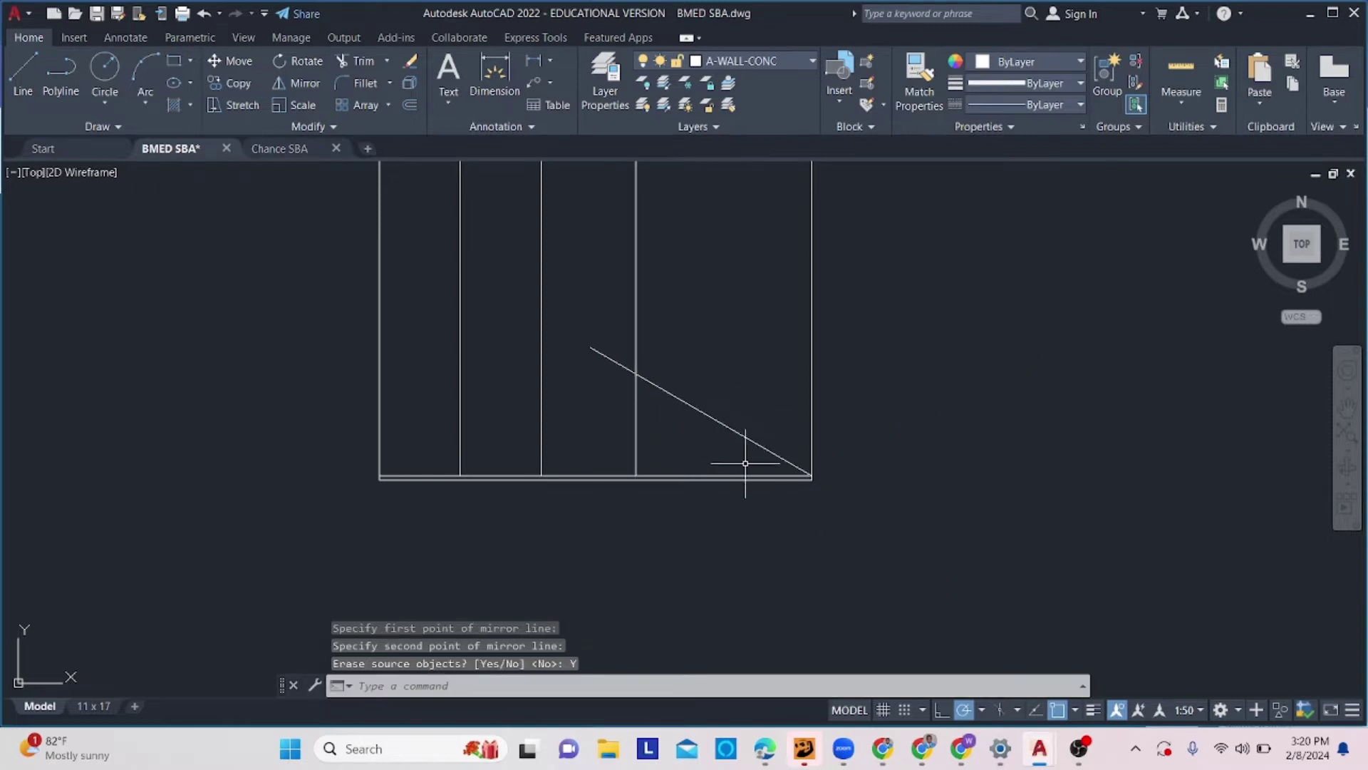
pyautogui.scroll(-2, 670, 381)
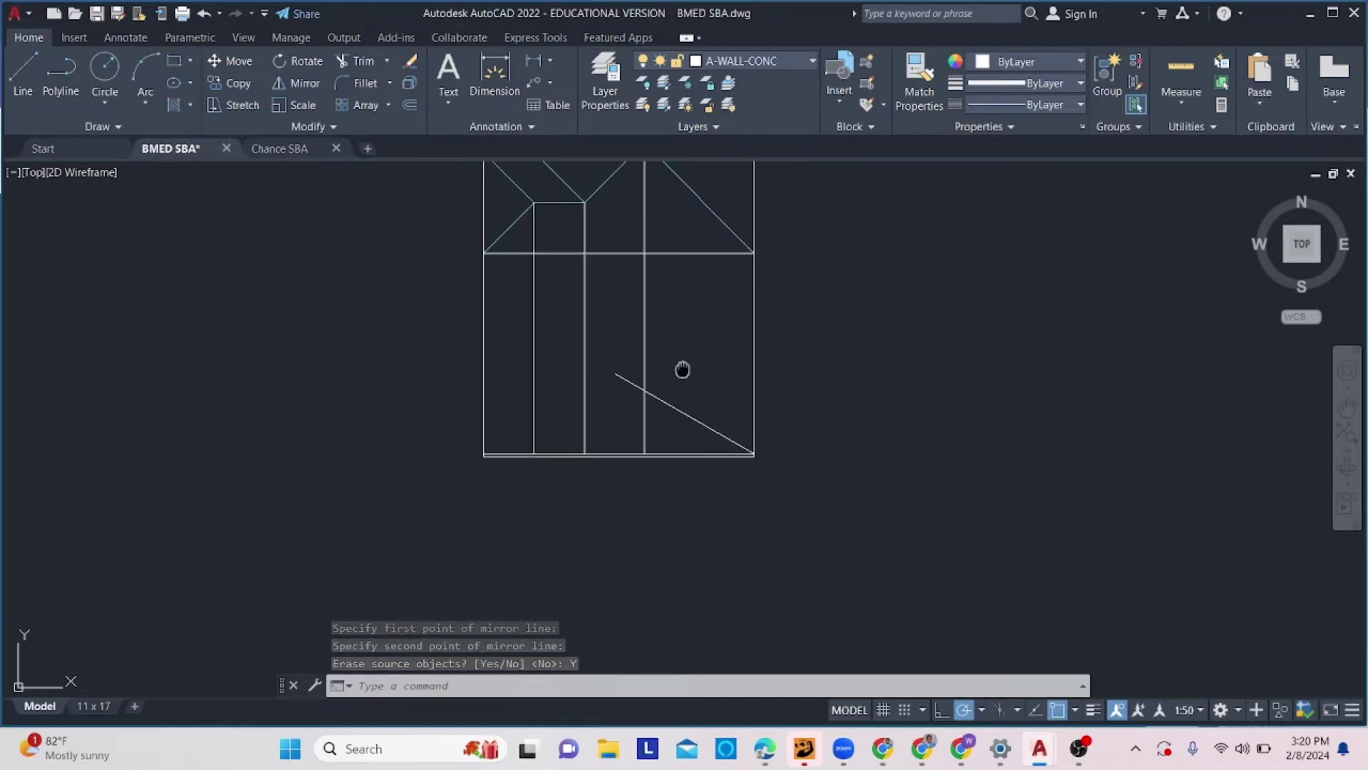
pyautogui.moveTo(681, 370); pyautogui.dragTo(648, 427, button='middle')
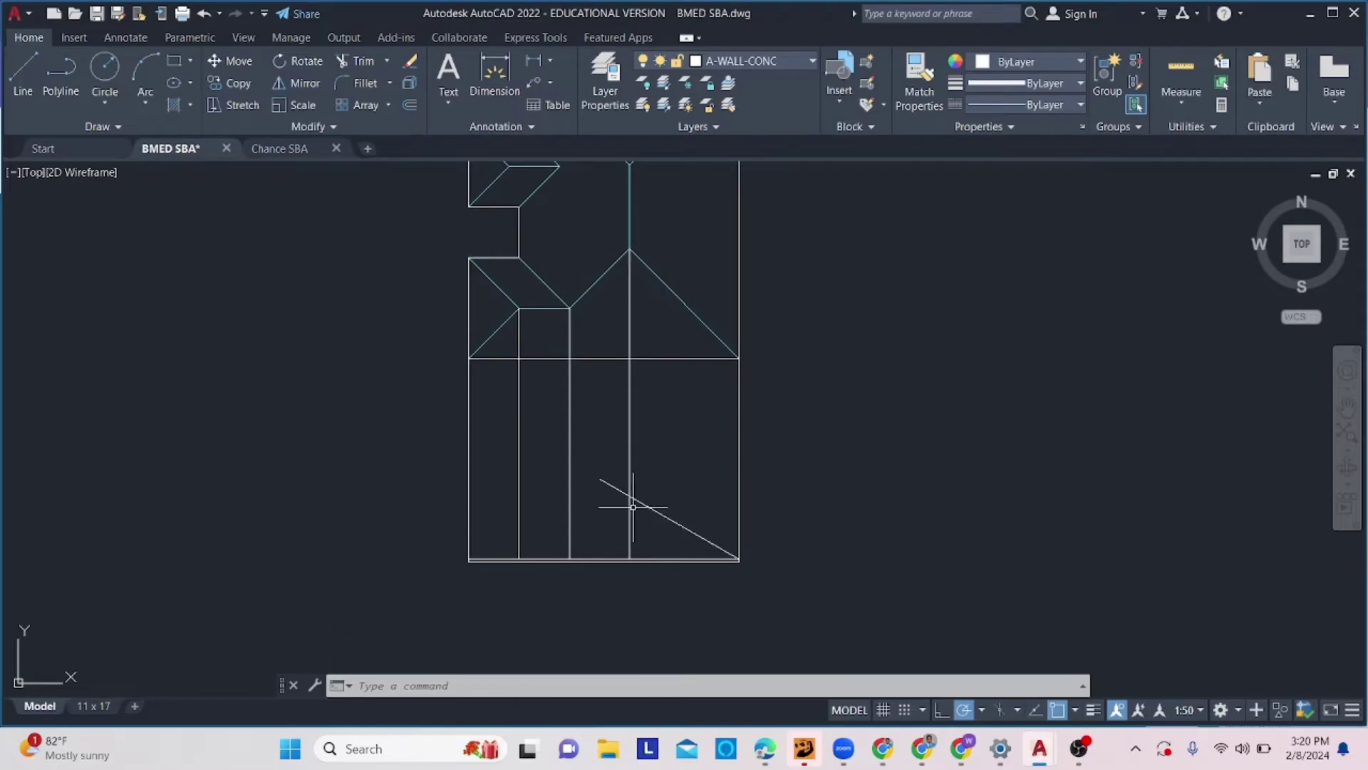
pyautogui.scroll(4, 643, 563)
# Trim the mirrored 30° slope line back to the nearby vertical projection line.
pyautogui.click(632, 444)
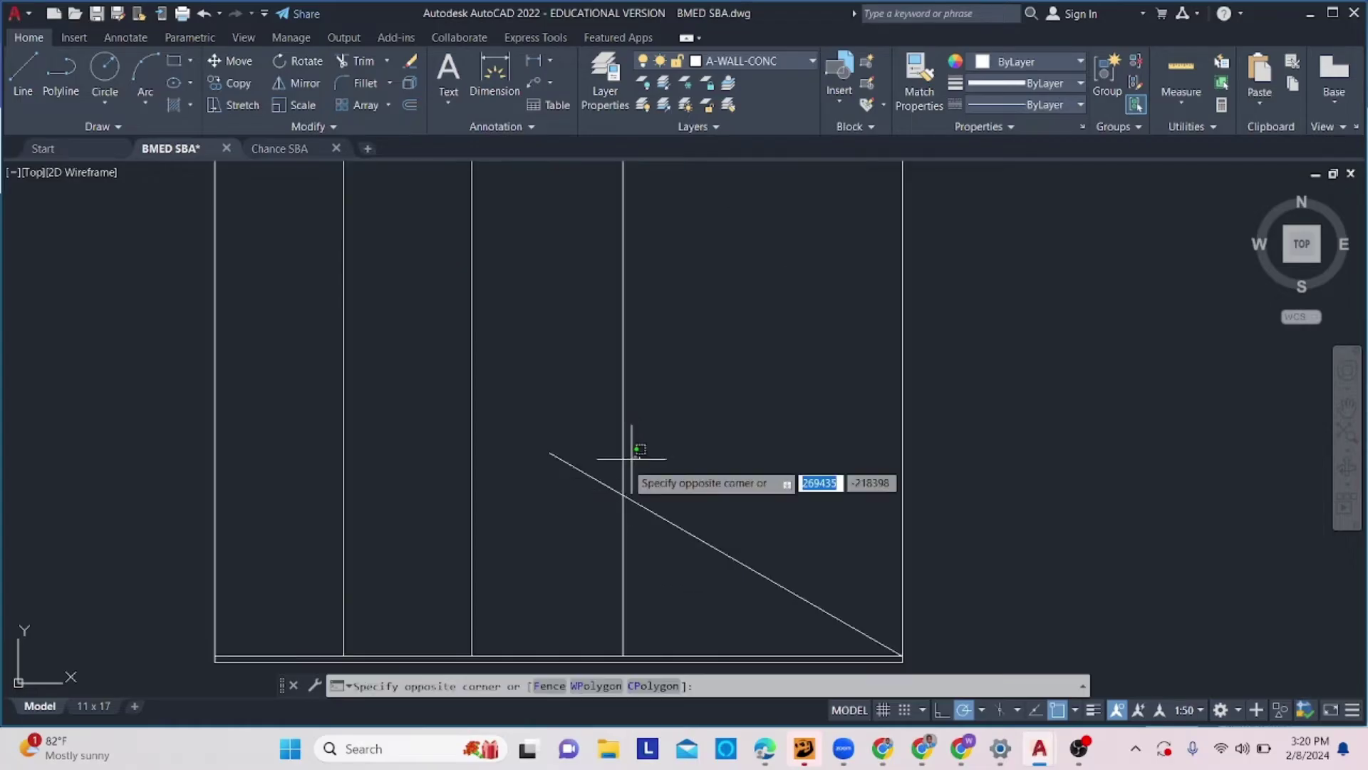
pyautogui.click(609, 462)
pyautogui.write('tr')
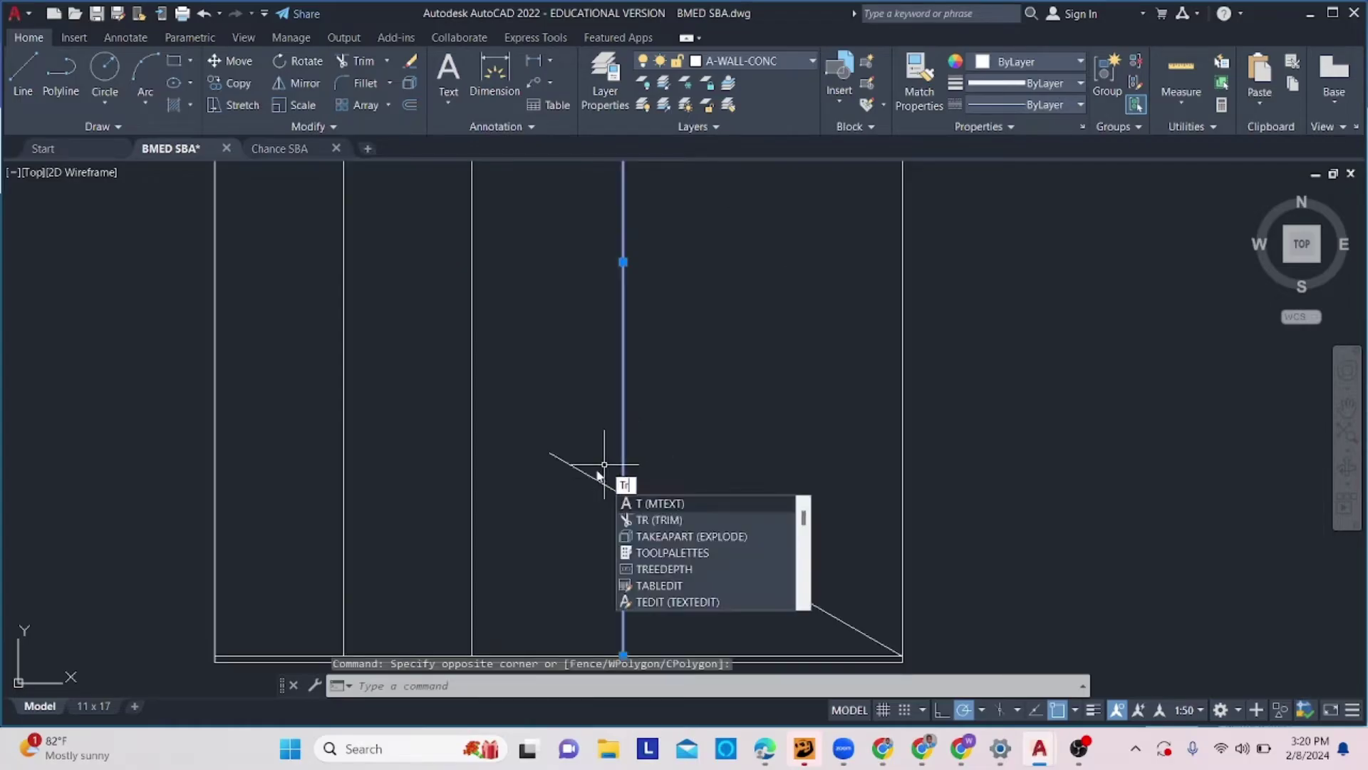
pyautogui.press('Return')
pyautogui.click(588, 464)
pyautogui.click(571, 467)
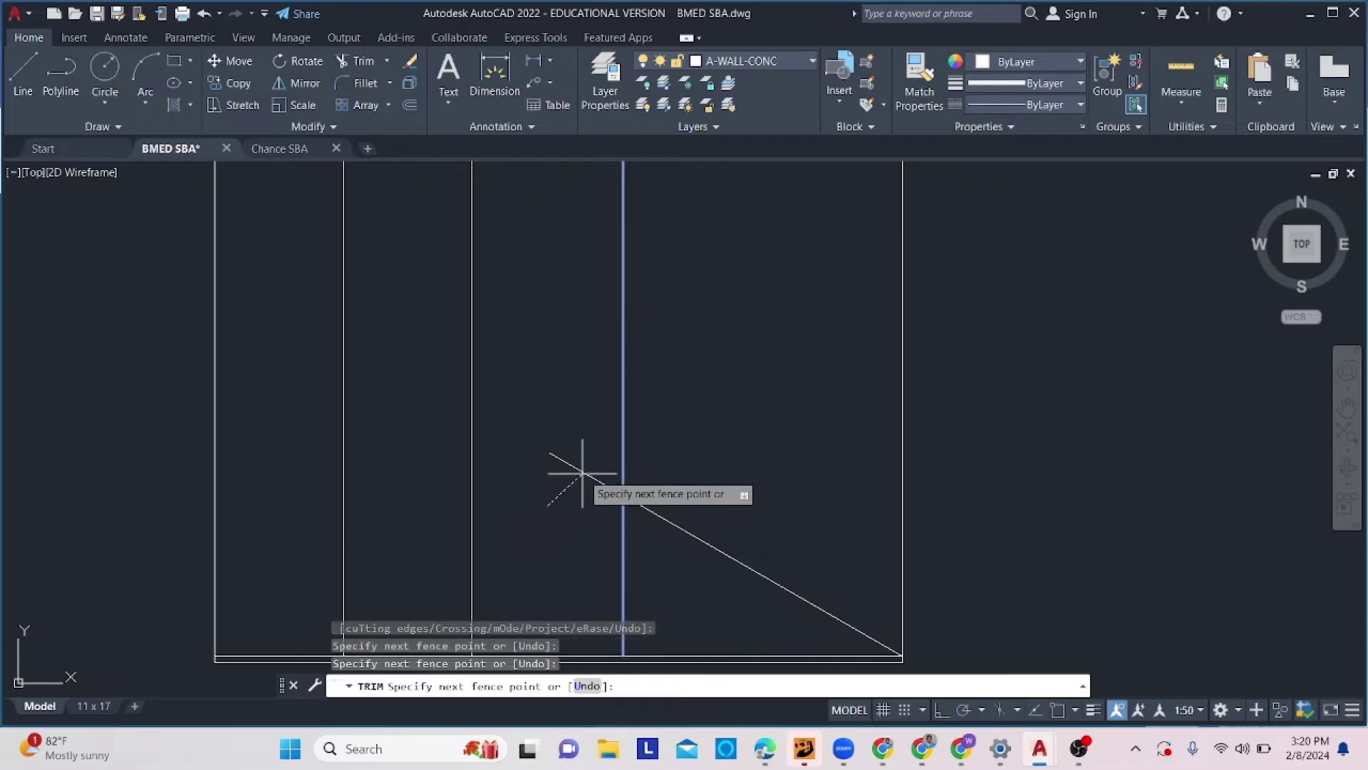
pyautogui.press('Return')
pyautogui.press('Escape')
pyautogui.scroll(-6, 616, 456)
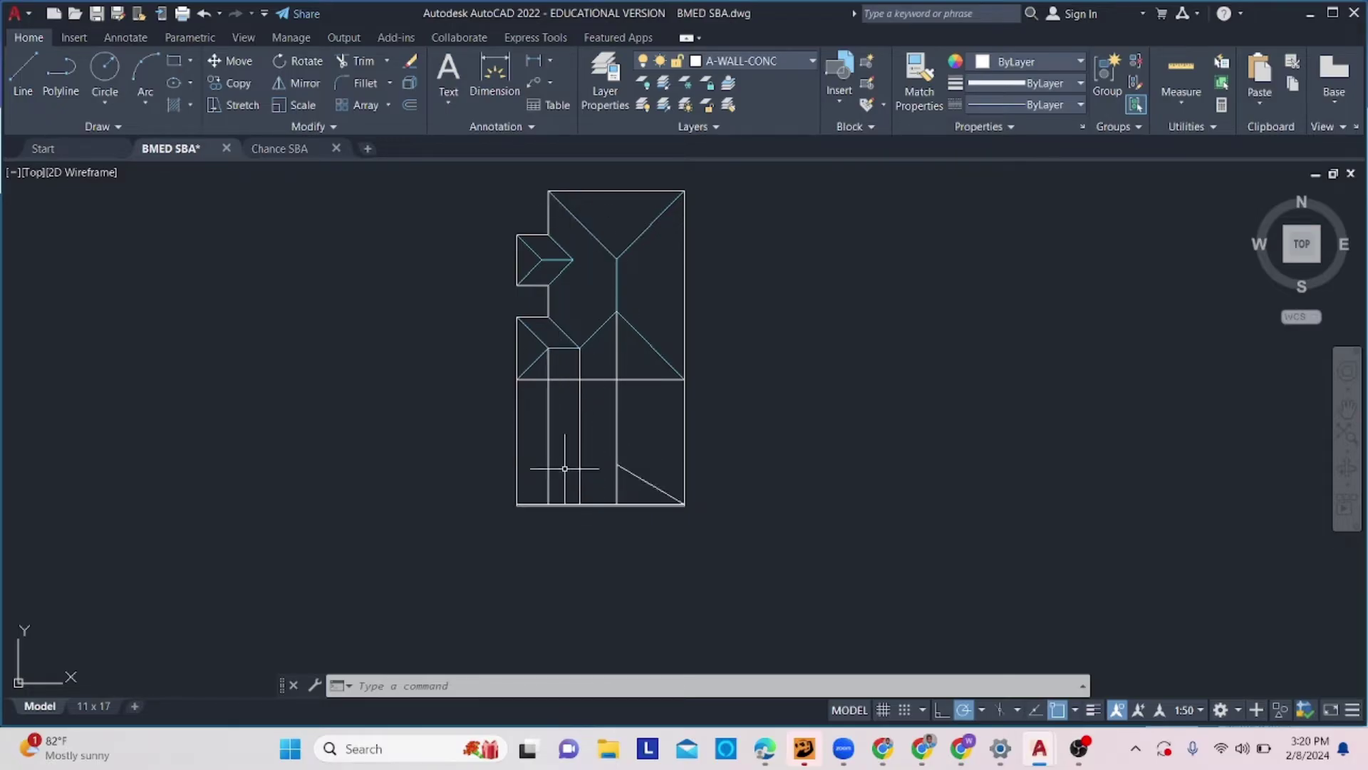
# Mirror the diagonal roof line about the central vertical line, keeping the original.
pyautogui.click(650, 482)
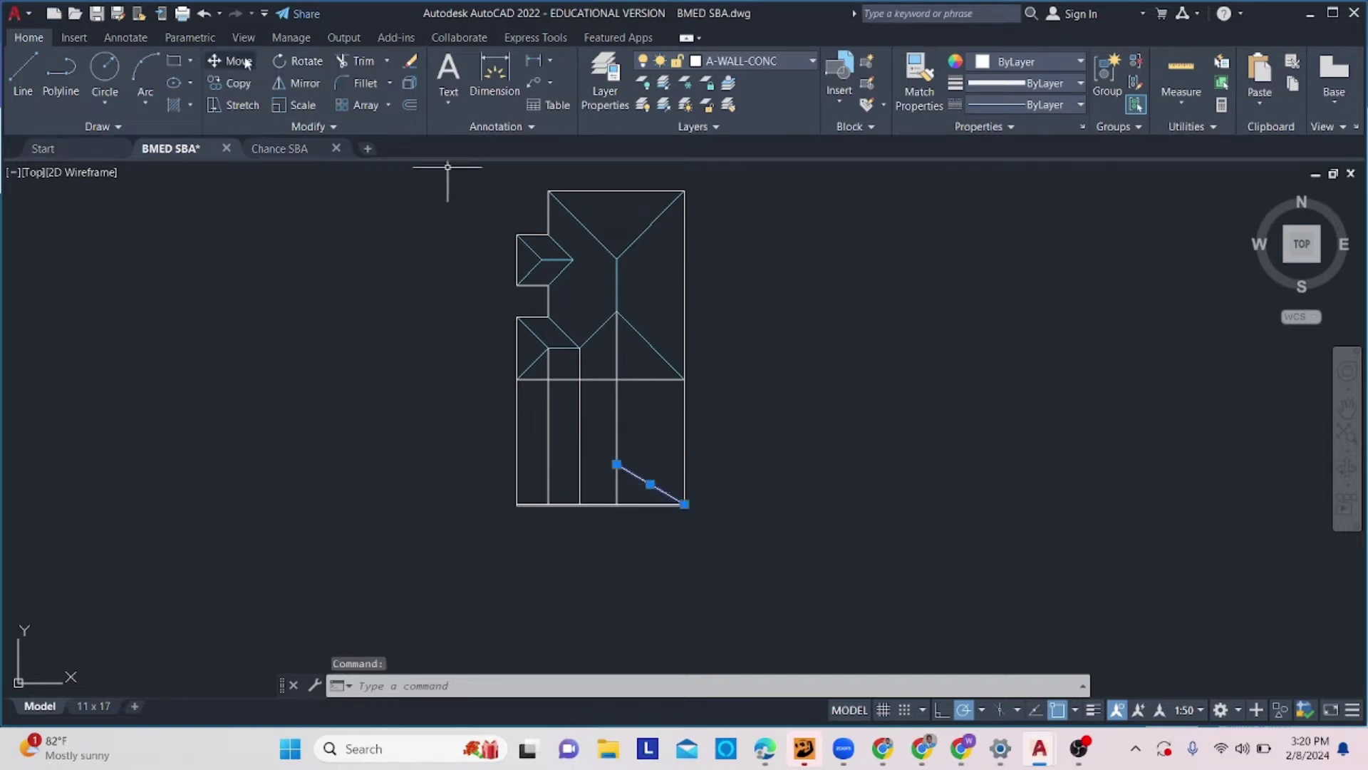
pyautogui.click(297, 84)
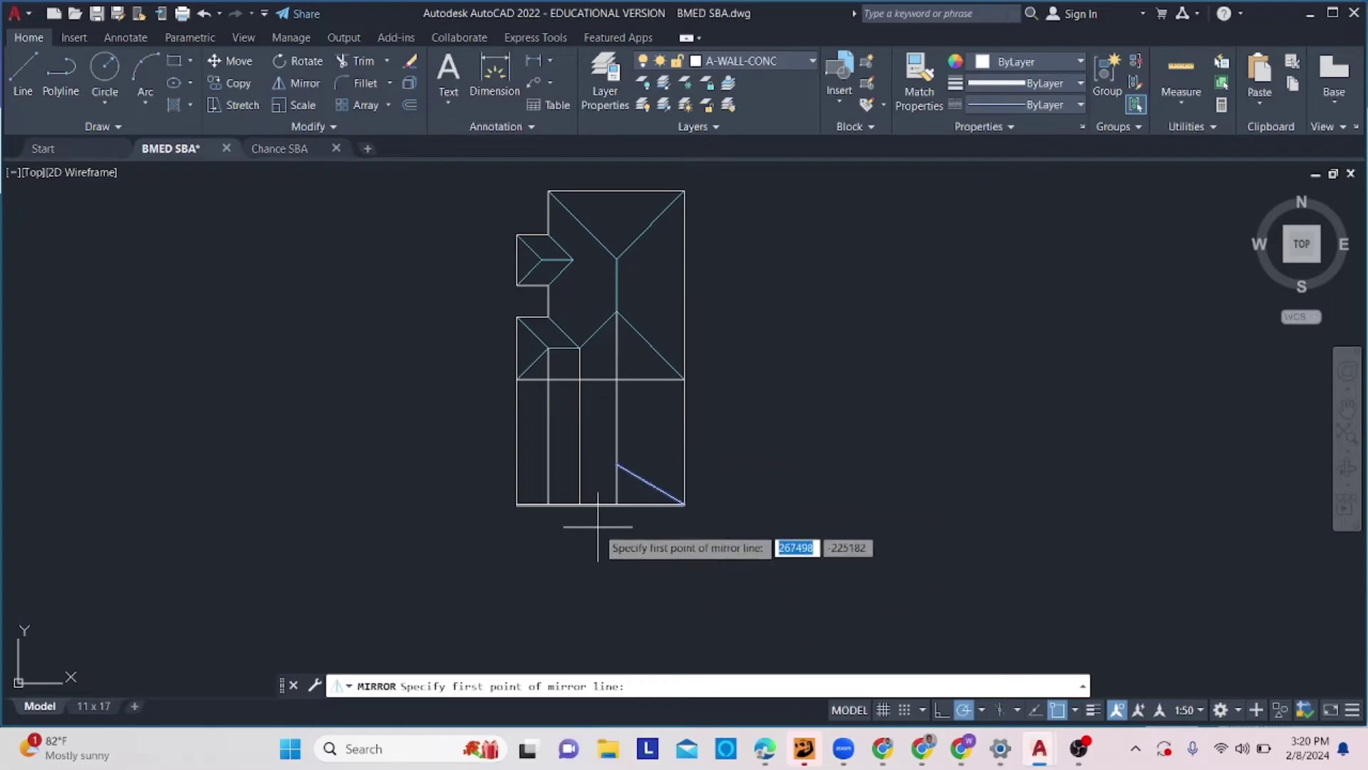
pyautogui.click(616, 503)
pyautogui.click(621, 558)
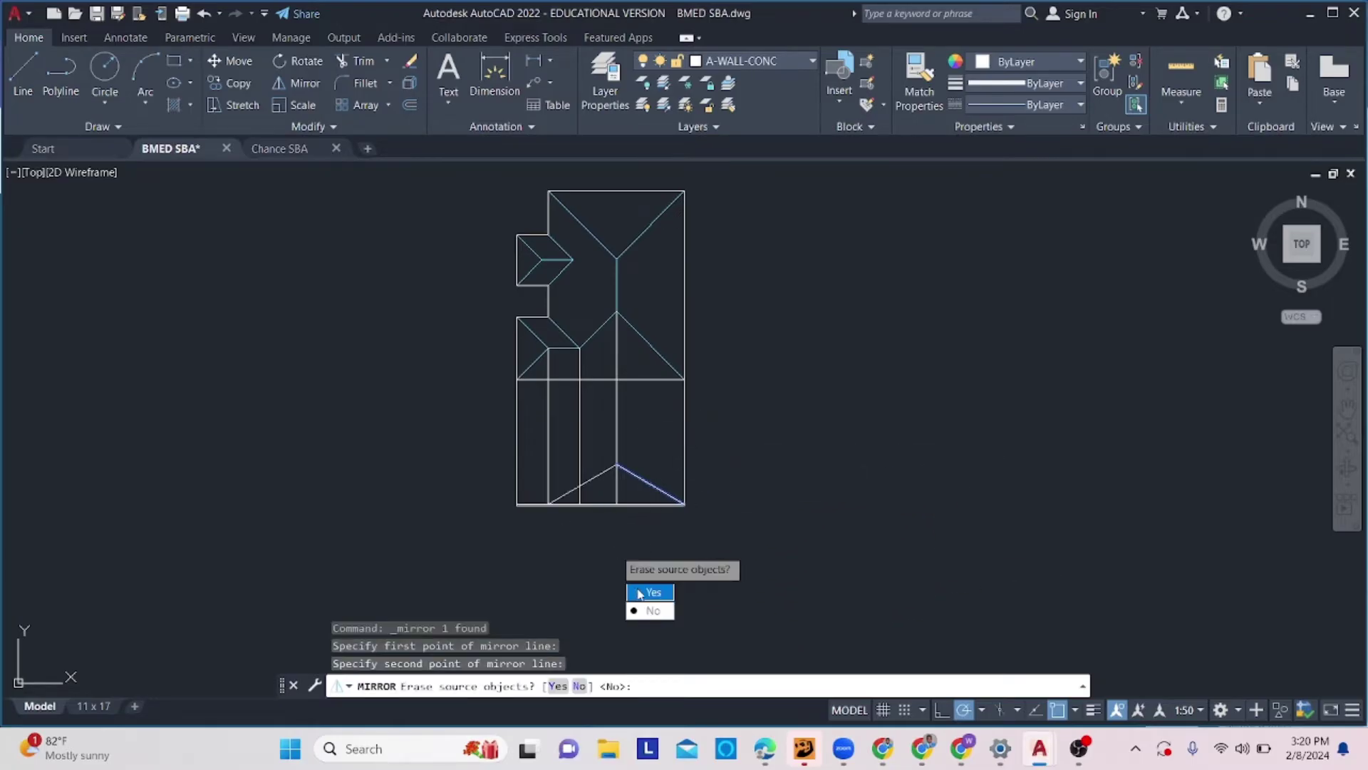
pyautogui.write('N')
pyautogui.press('Return')
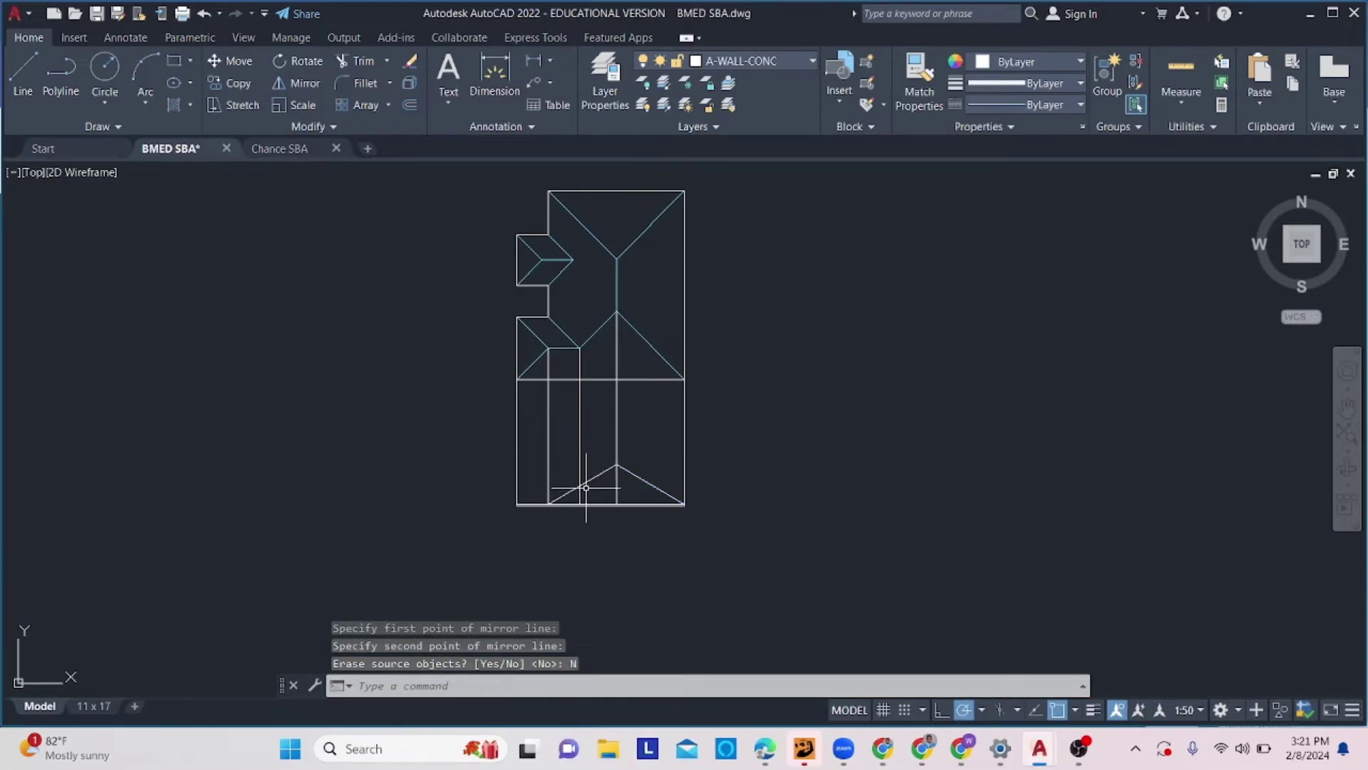
pyautogui.scroll(4, 585, 487)
# Trim the vertical line below the hip and the left diagonal's excess.
pyautogui.click(553, 428)
pyautogui.scroll(-5, 550, 415)
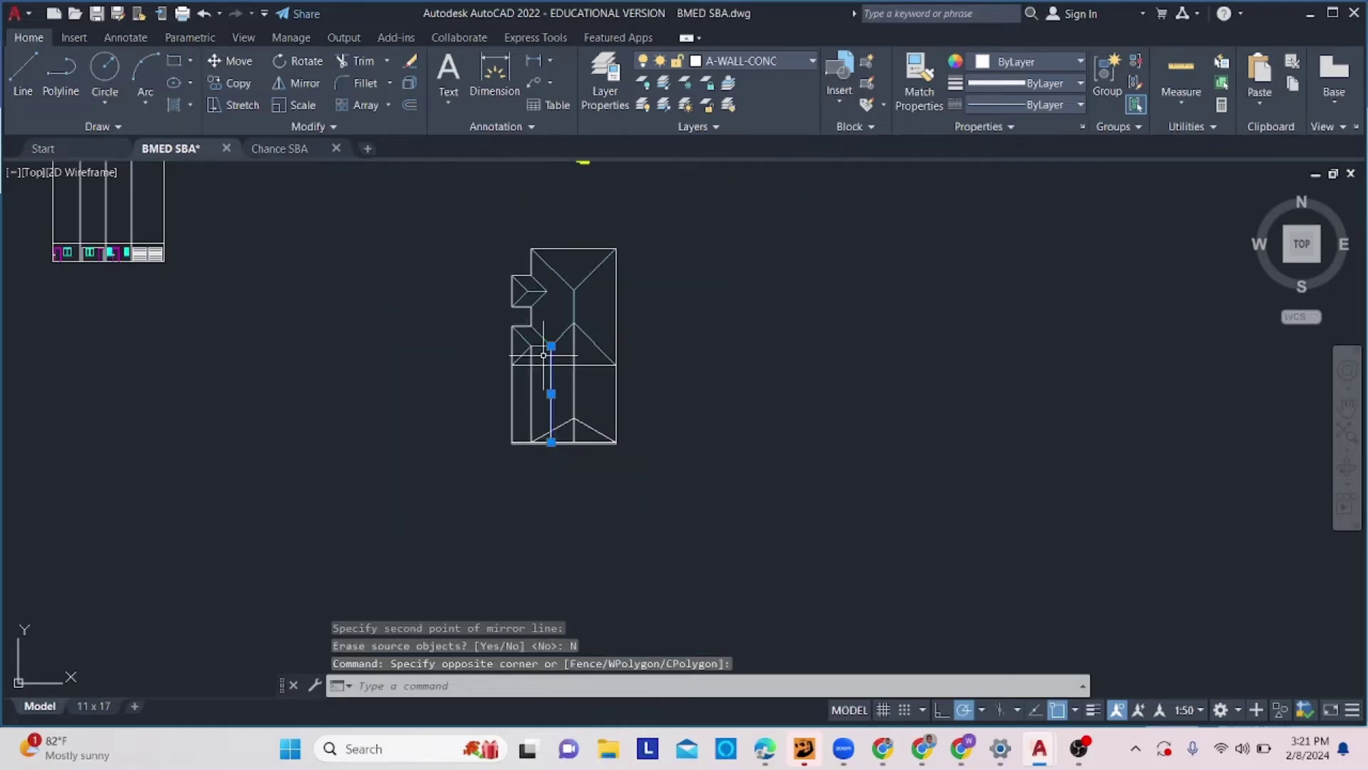
pyautogui.scroll(4, 565, 476)
pyautogui.write('t')
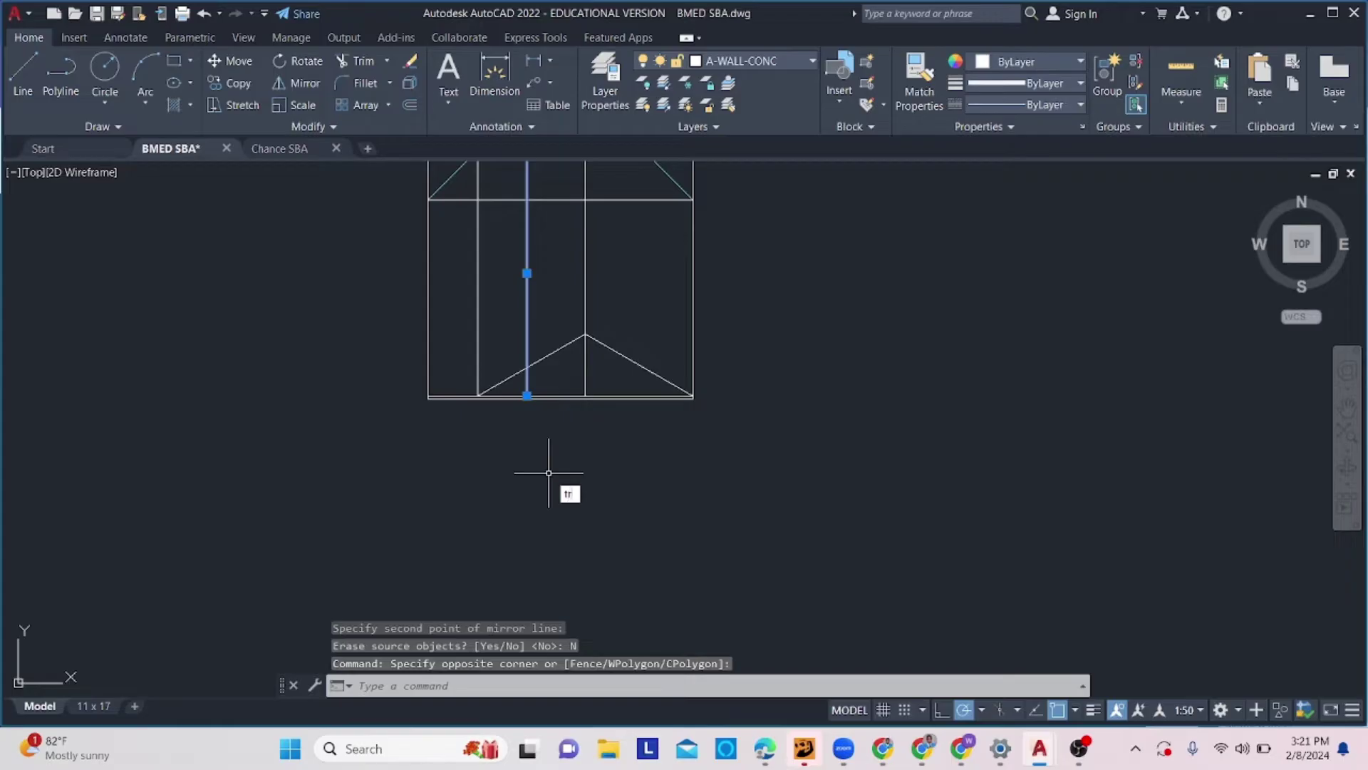
pyautogui.write('r')
pyautogui.press('Return')
pyautogui.click(526, 385)
pyautogui.click(497, 387)
pyautogui.press('Escape')
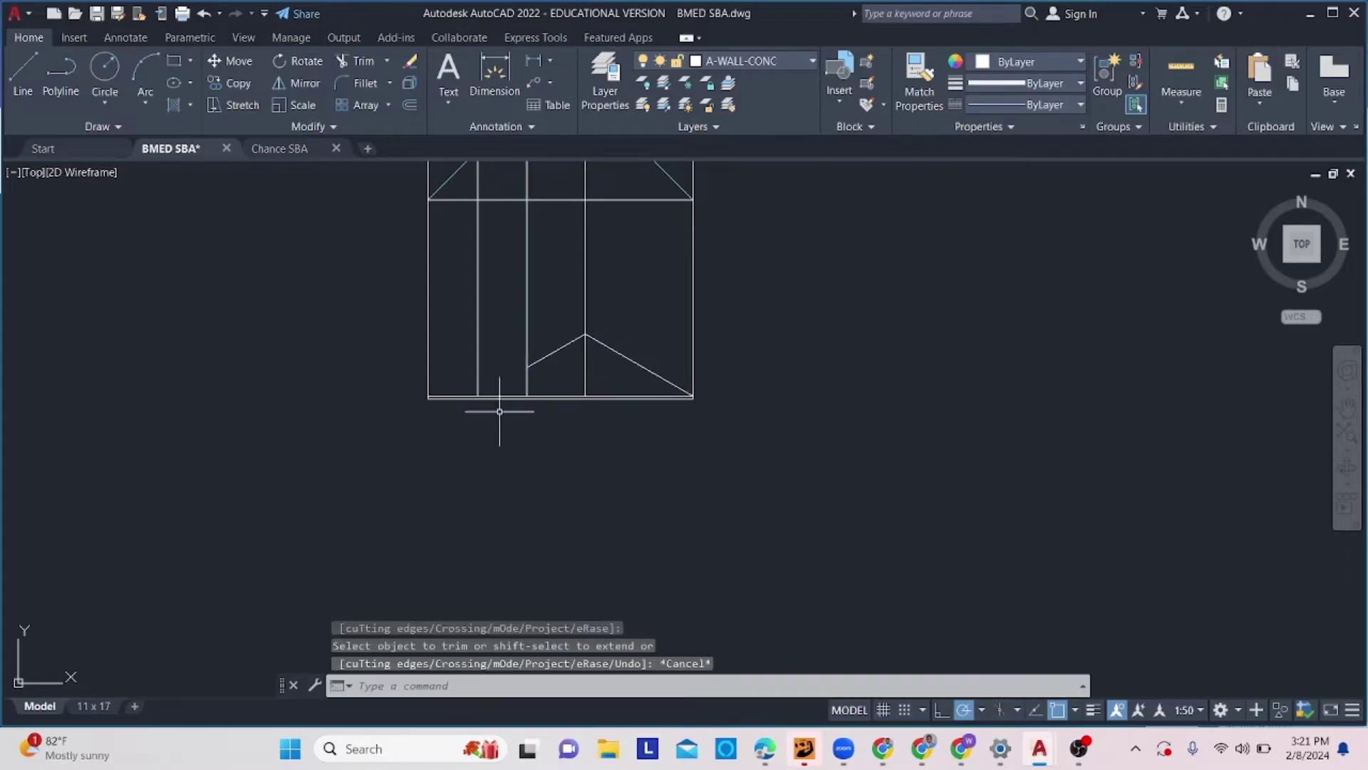
pyautogui.scroll(-2, 543, 441)
pyautogui.moveTo(542, 406); pyautogui.dragTo(553, 427, button='middle')
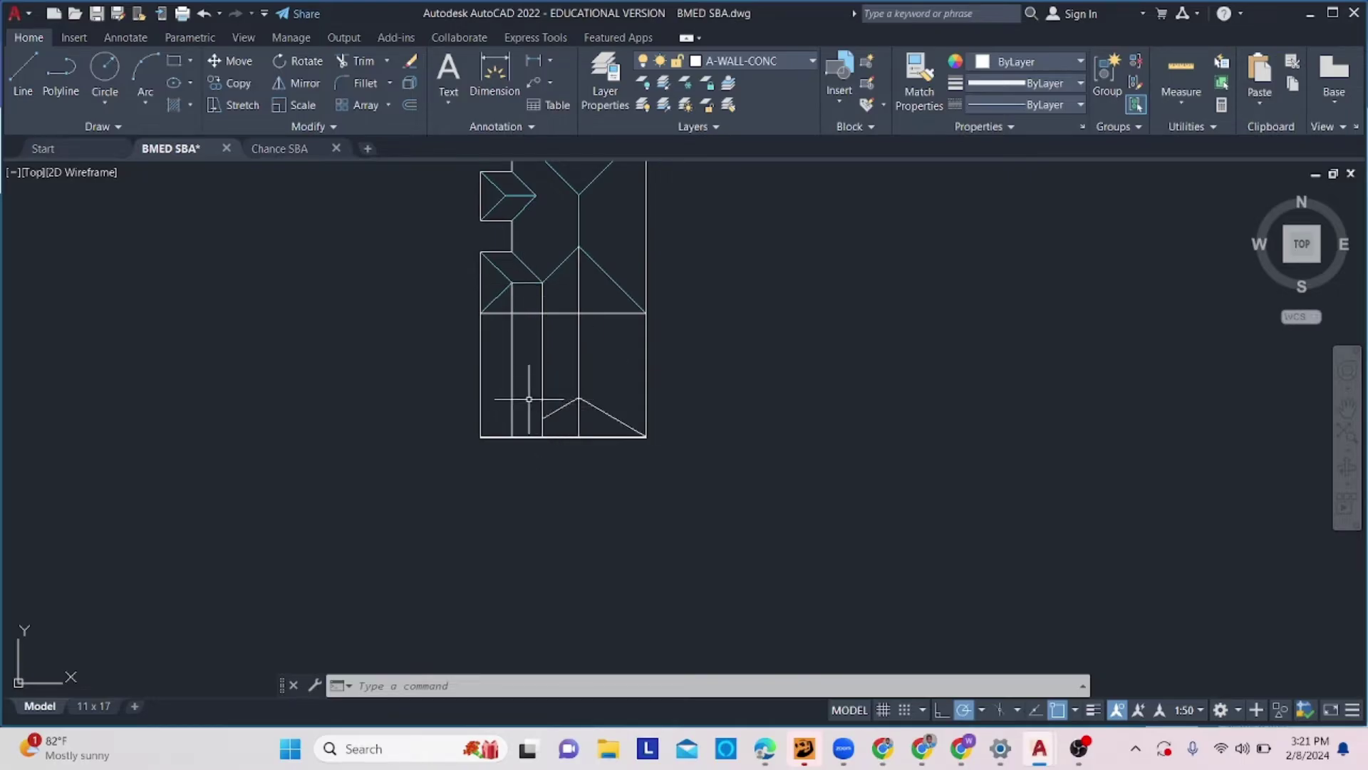
# Draw a short horizontal line joining the two left vertical lines near the plan's bottom.
pyautogui.write('l')
pyautogui.press('Return')
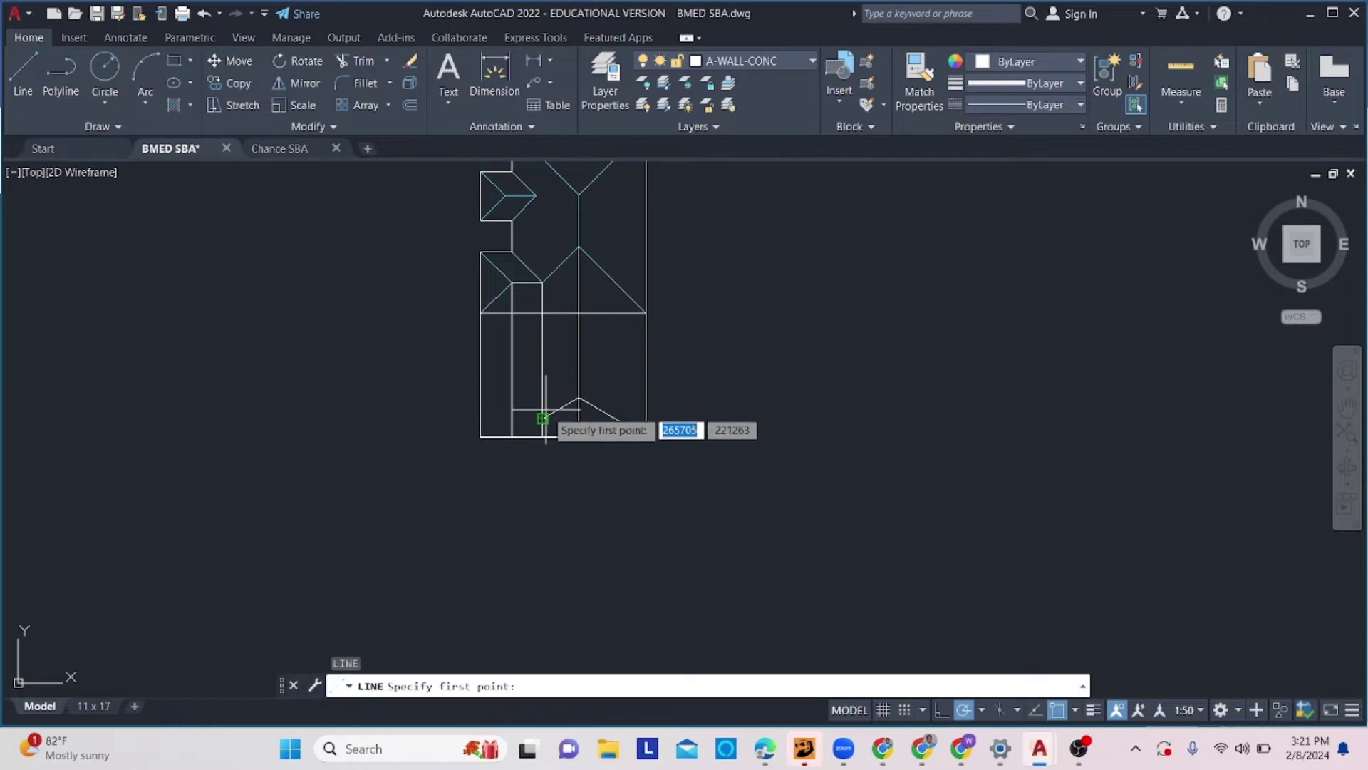
pyautogui.click(511, 419)
pyautogui.click(512, 419)
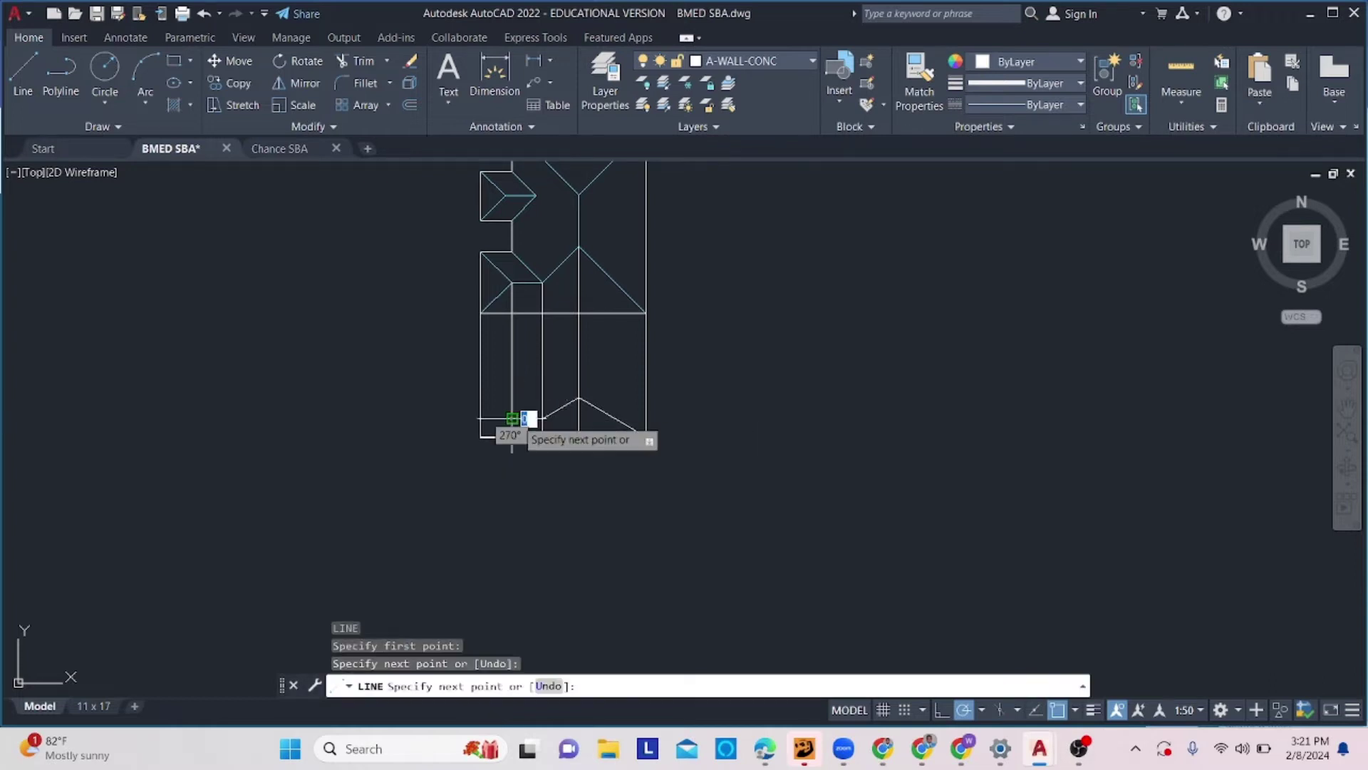
pyautogui.press('Return')
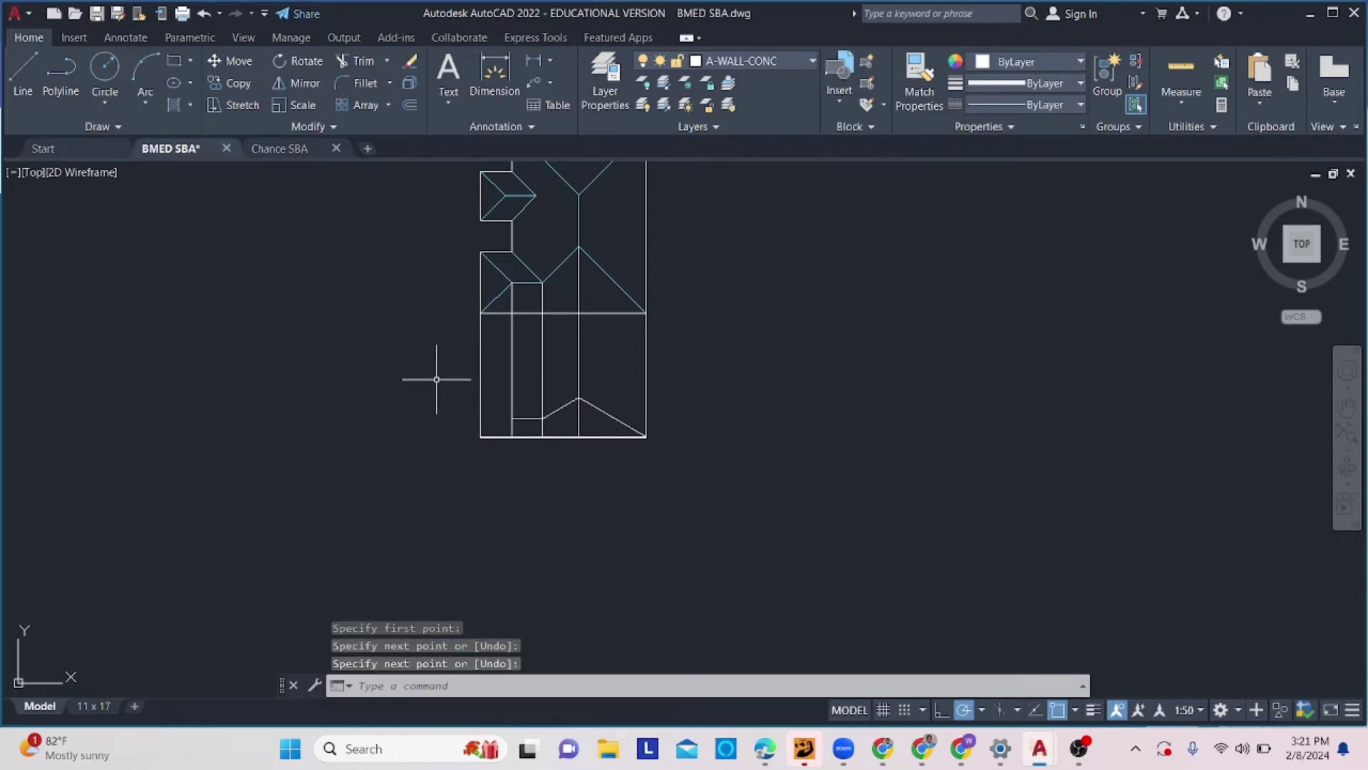
# Begin another line at the bottom-left endpoint, cancel it, and pan the plan leftward.
pyautogui.click(23, 71)
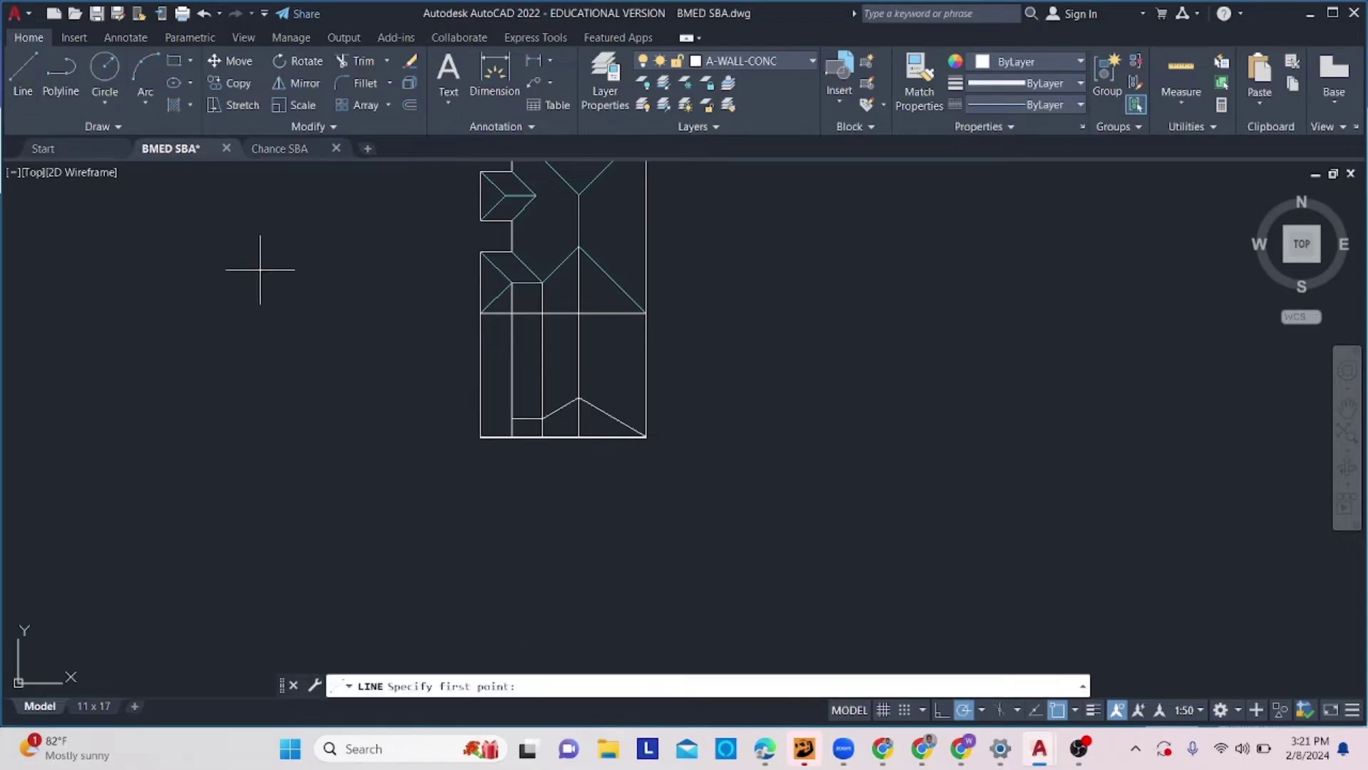
pyautogui.click(512, 418)
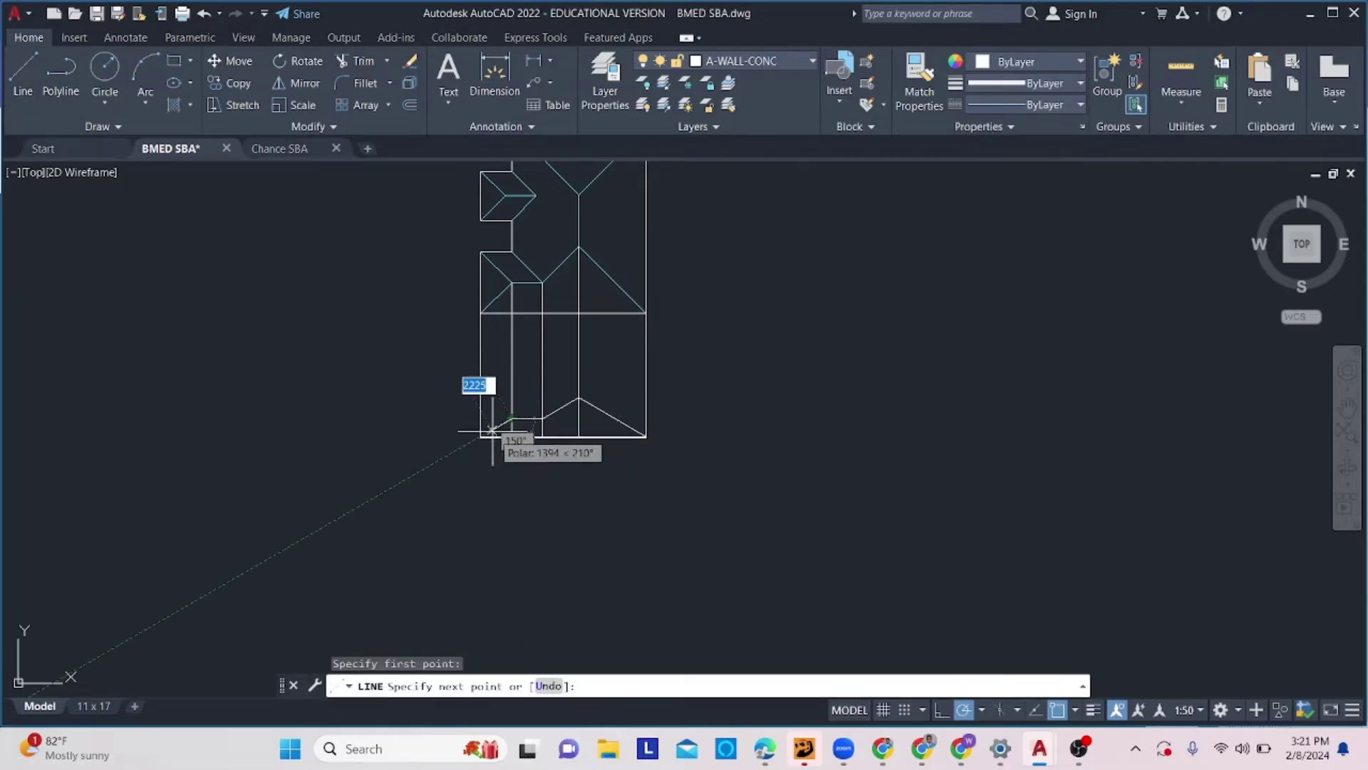
pyautogui.scroll(5, 485, 437)
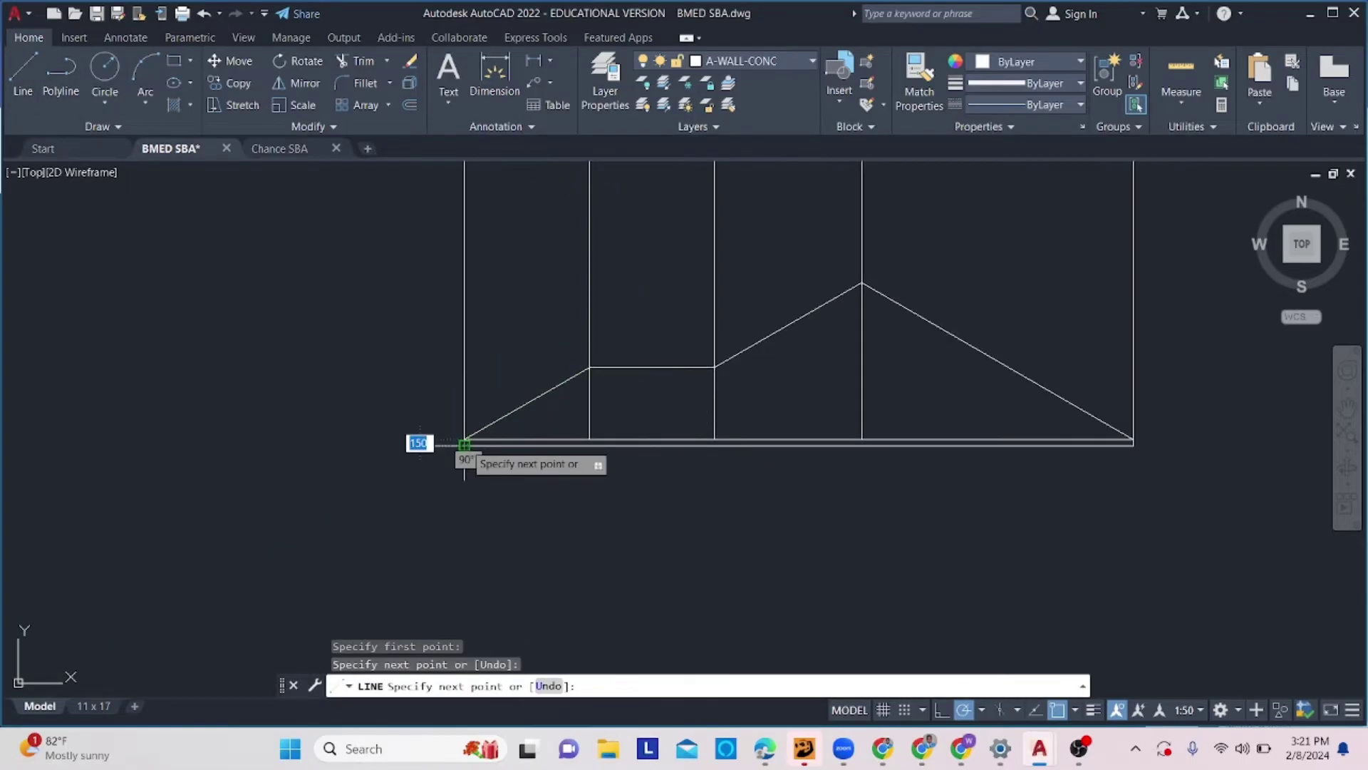
pyautogui.press('Escape')
pyautogui.scroll(-2, 742, 372)
pyautogui.scroll(-3, 592, 329)
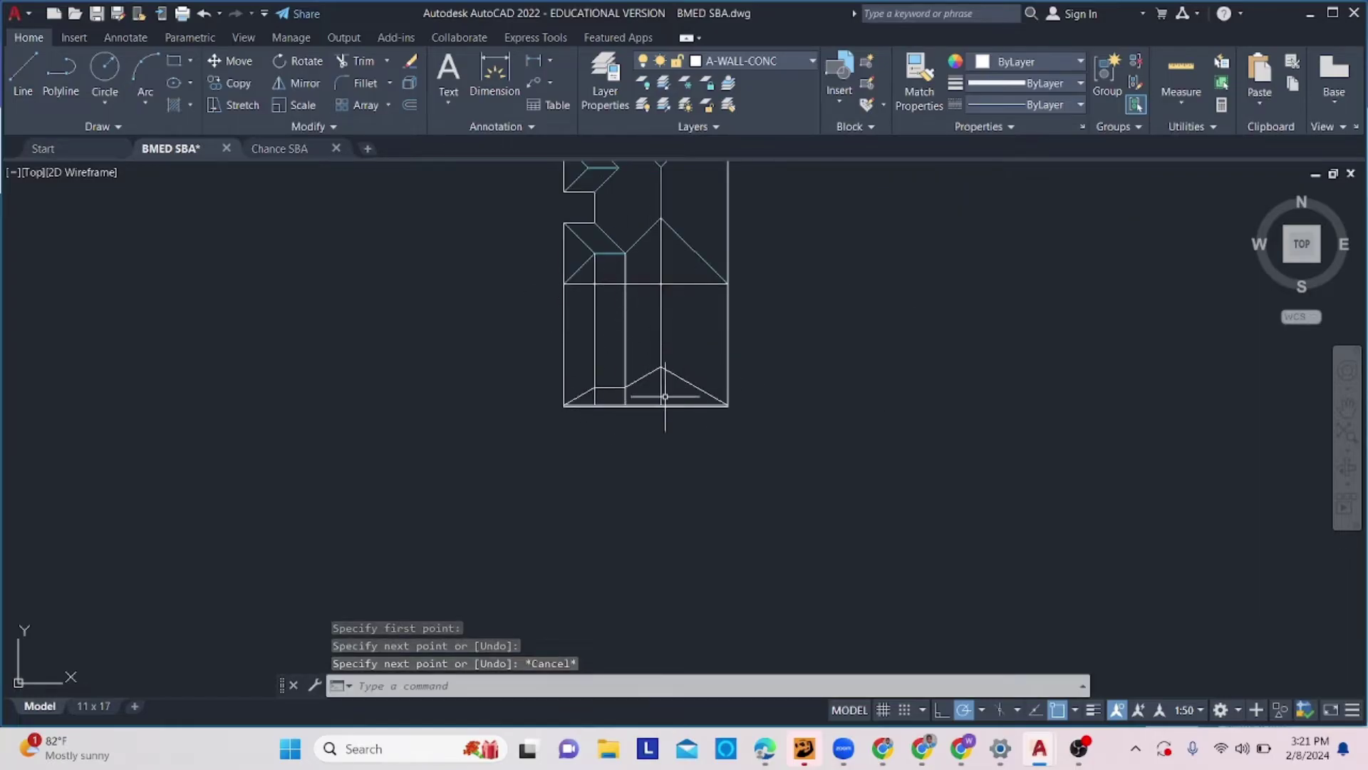
pyautogui.moveTo(677, 370); pyautogui.dragTo(646, 411, button='middle')
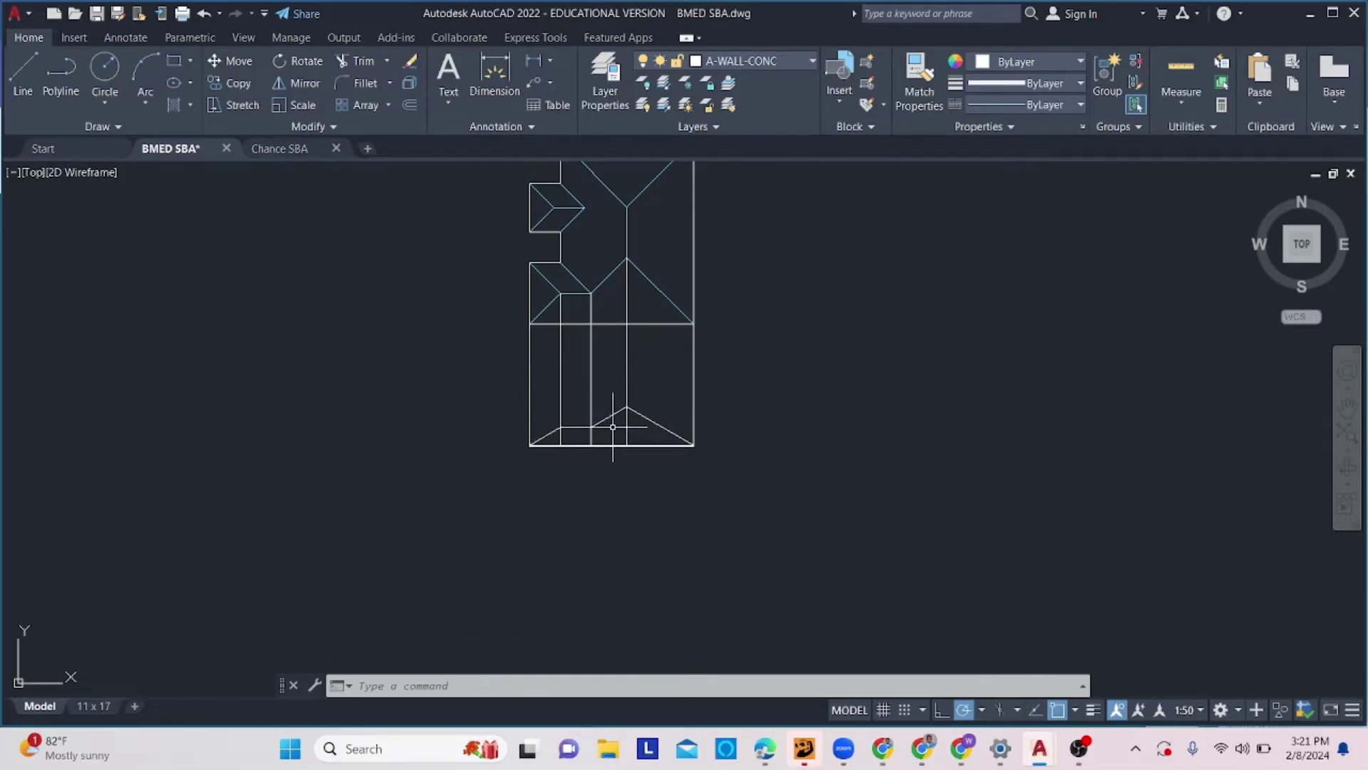
pyautogui.moveTo(613, 427)
pyautogui.mouseDown(button='middle')
pyautogui.moveTo(598, 410)
pyautogui.moveTo(503, 466)
pyautogui.mouseUp(button='middle')
# Select the upper roof plan lines and start a copy, then cancel it.
pyautogui.click(544, 191)
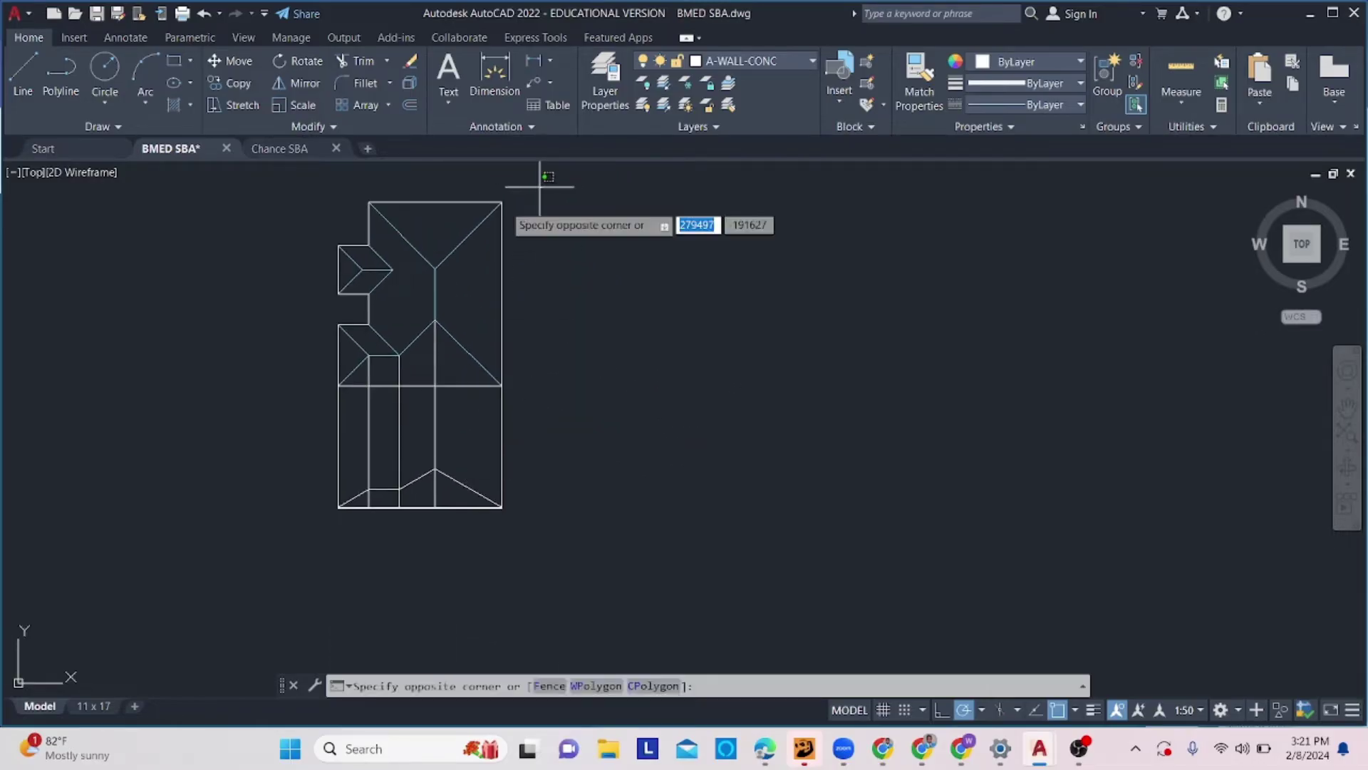
pyautogui.click(287, 390)
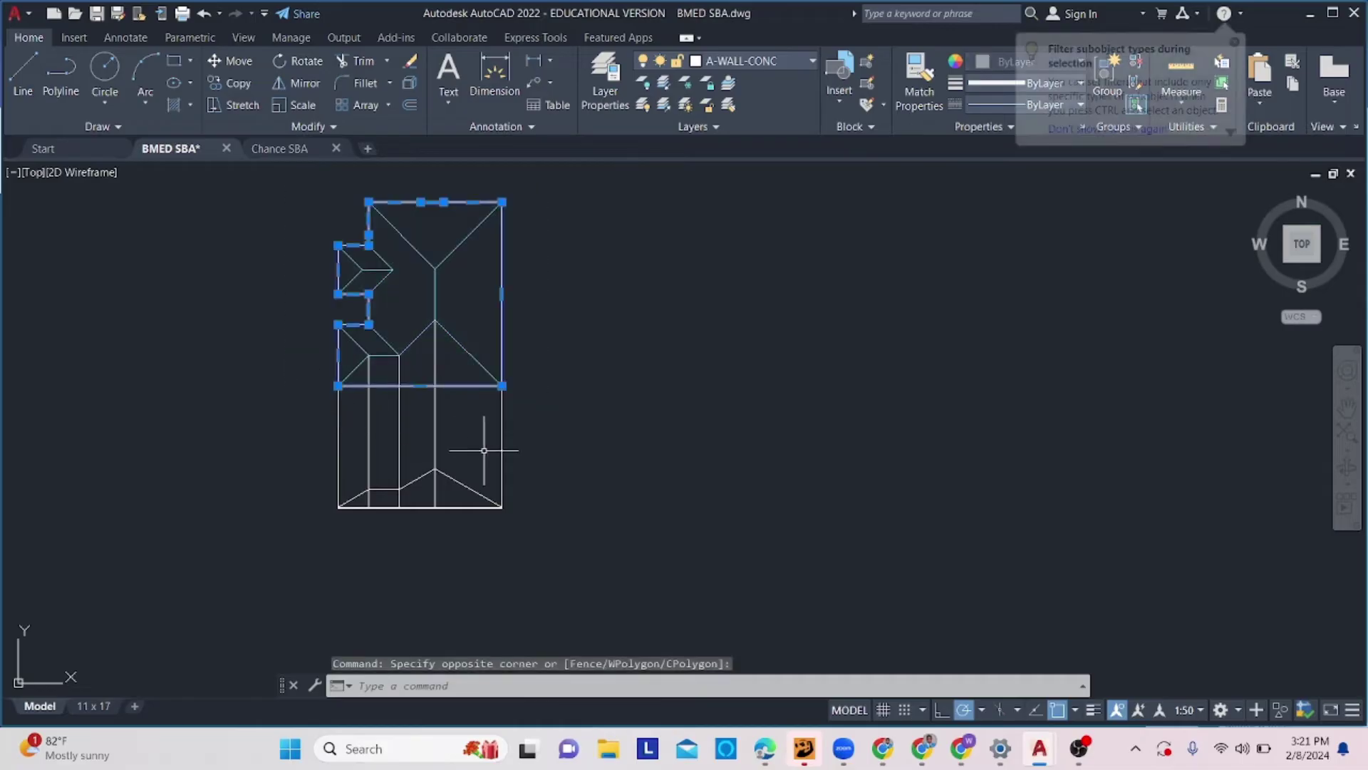
pyautogui.click(519, 437)
pyautogui.click(291, 452)
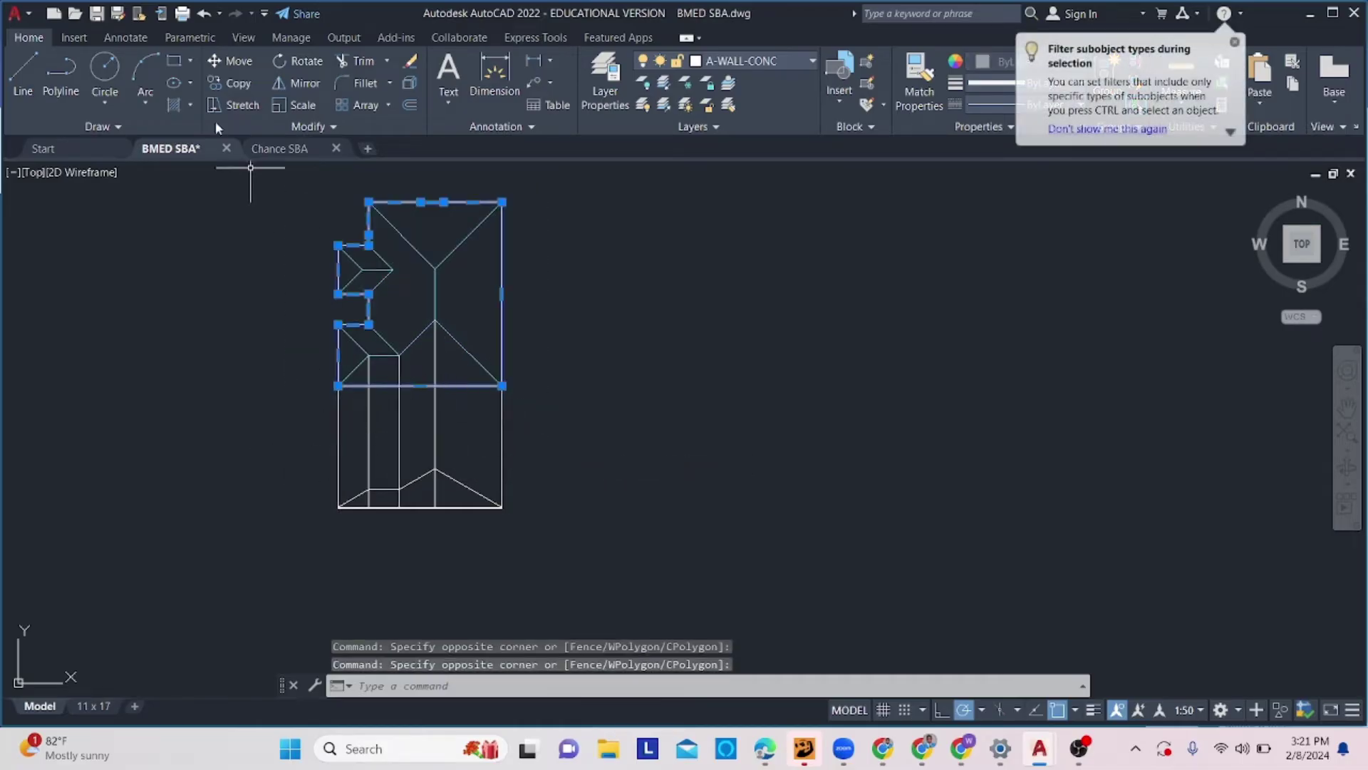
pyautogui.click(229, 84)
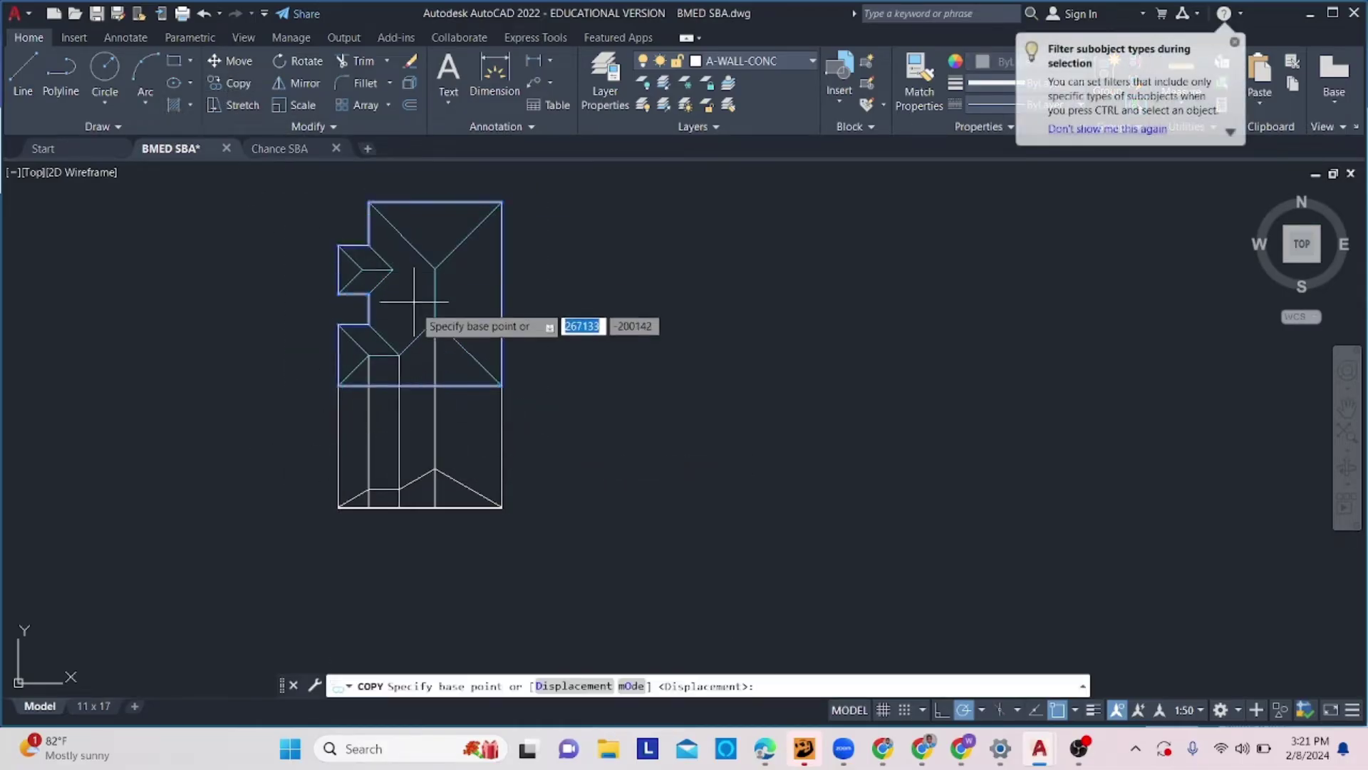
pyautogui.click(421, 355)
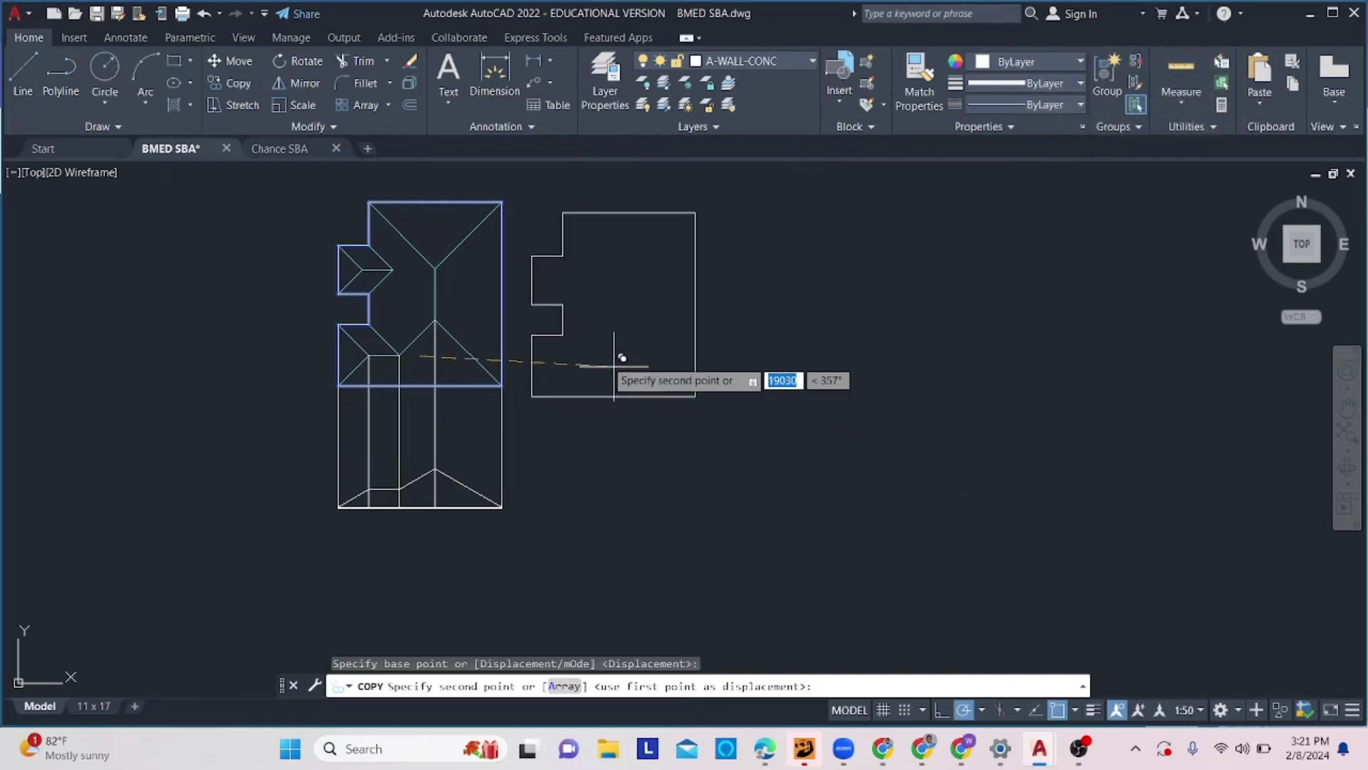
pyautogui.press('Escape')
# Copy the 15 selected upper roof plan lines into a horizontal row to the right.
pyautogui.click(567, 184)
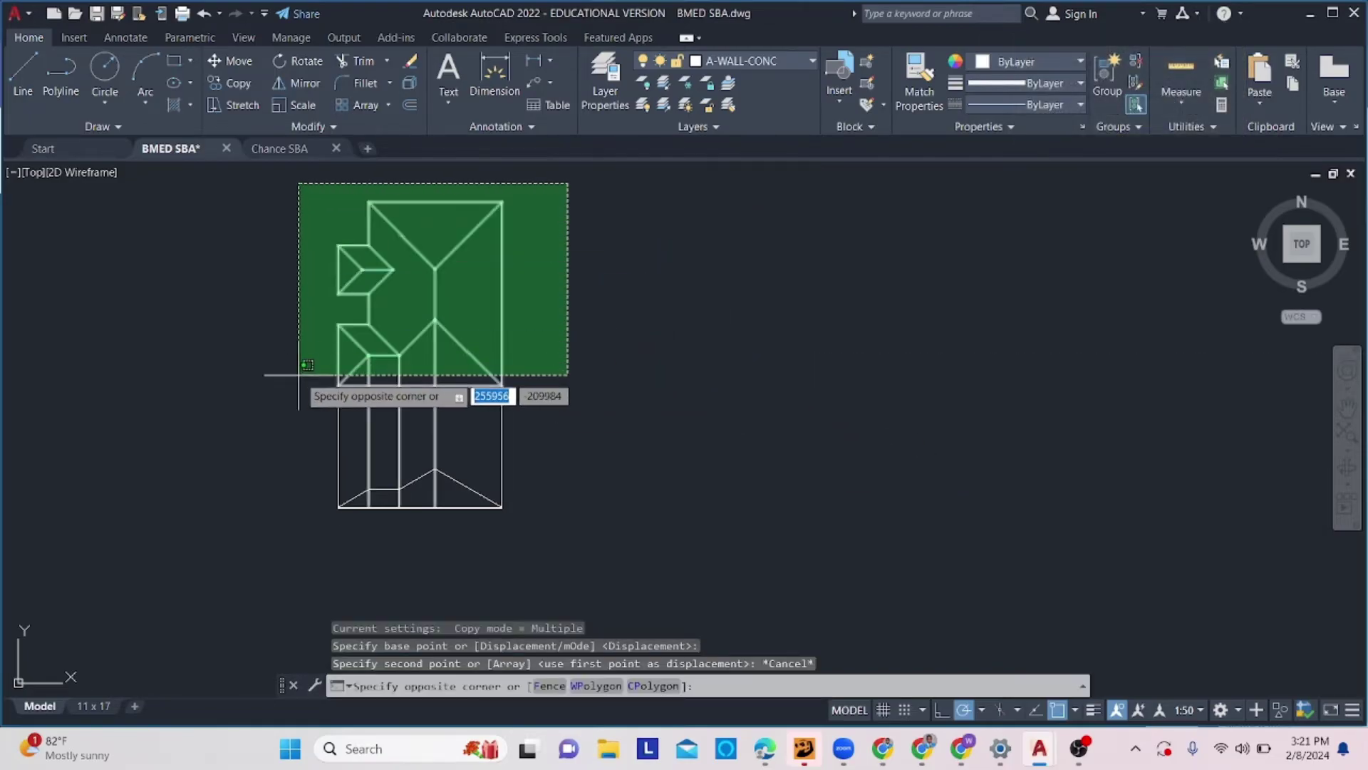
pyautogui.click(244, 396)
pyautogui.keyDown('shift'); pyautogui.click(568, 405); pyautogui.keyUp('shift')
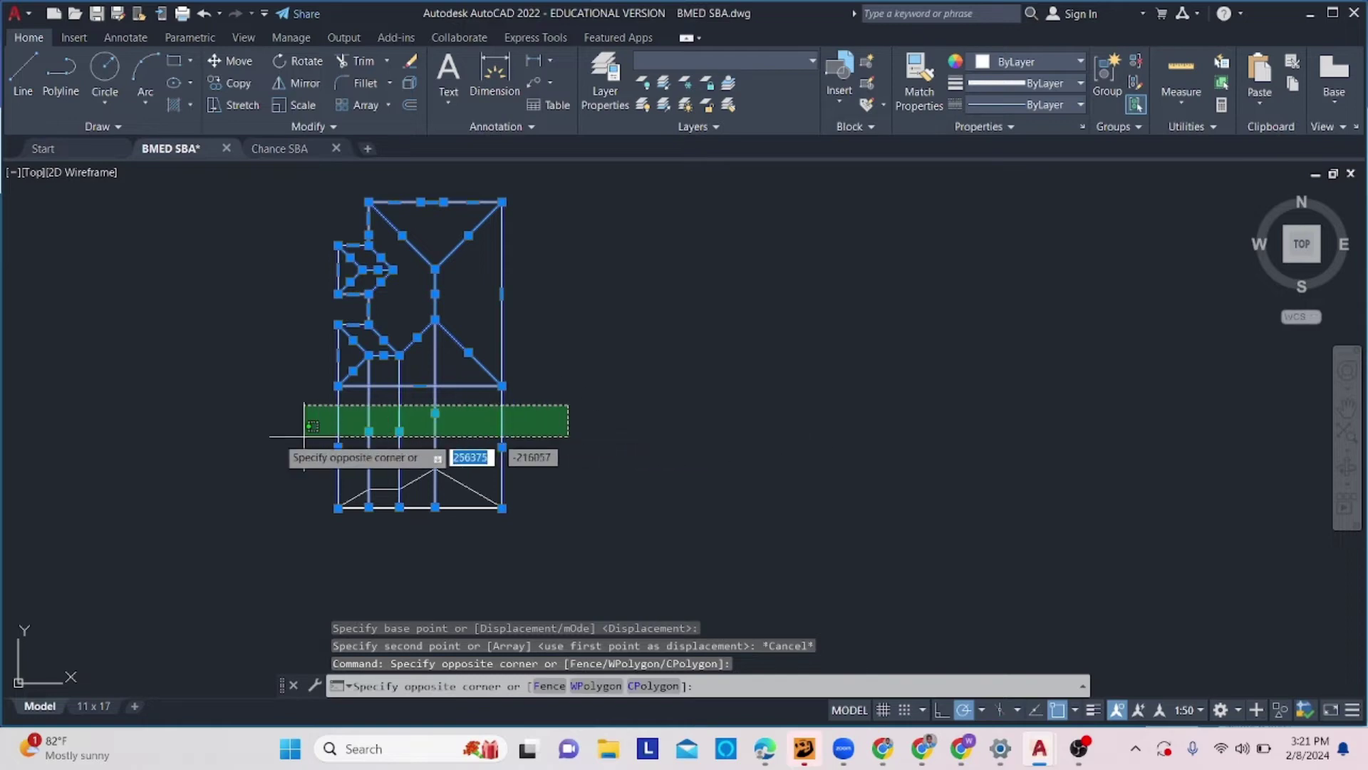
pyautogui.keyDown('shift'); pyautogui.click(307, 431); pyautogui.keyUp('shift')
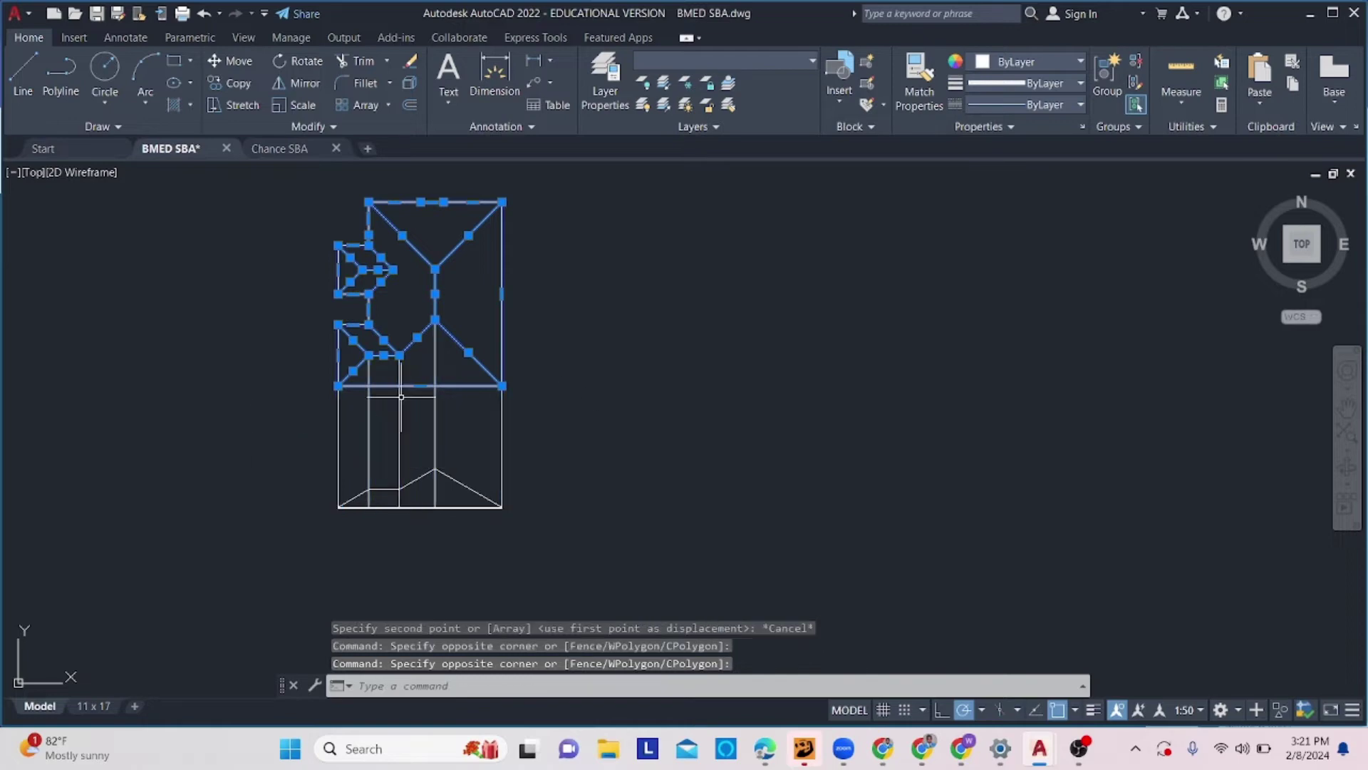
pyautogui.write('cp')
pyautogui.press('Return')
pyautogui.click(553, 358)
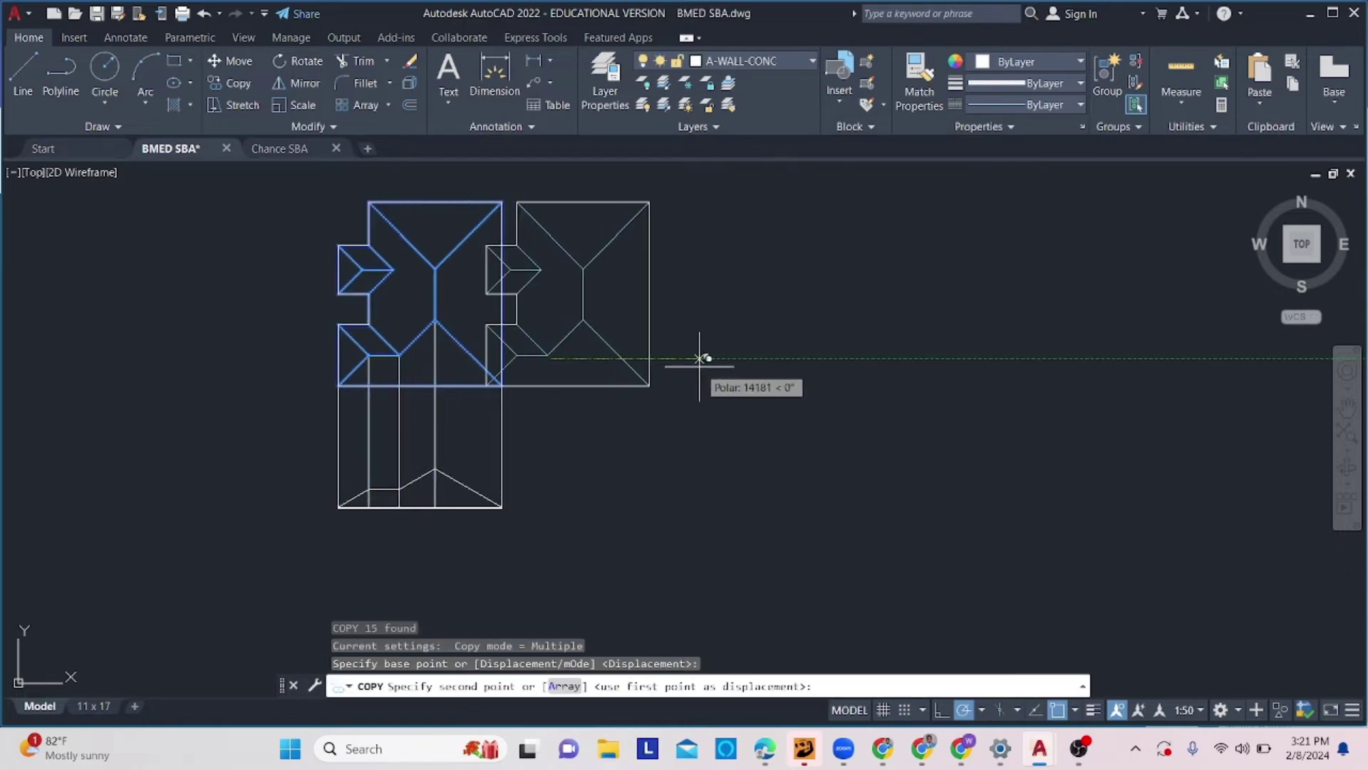
pyautogui.click(841, 358)
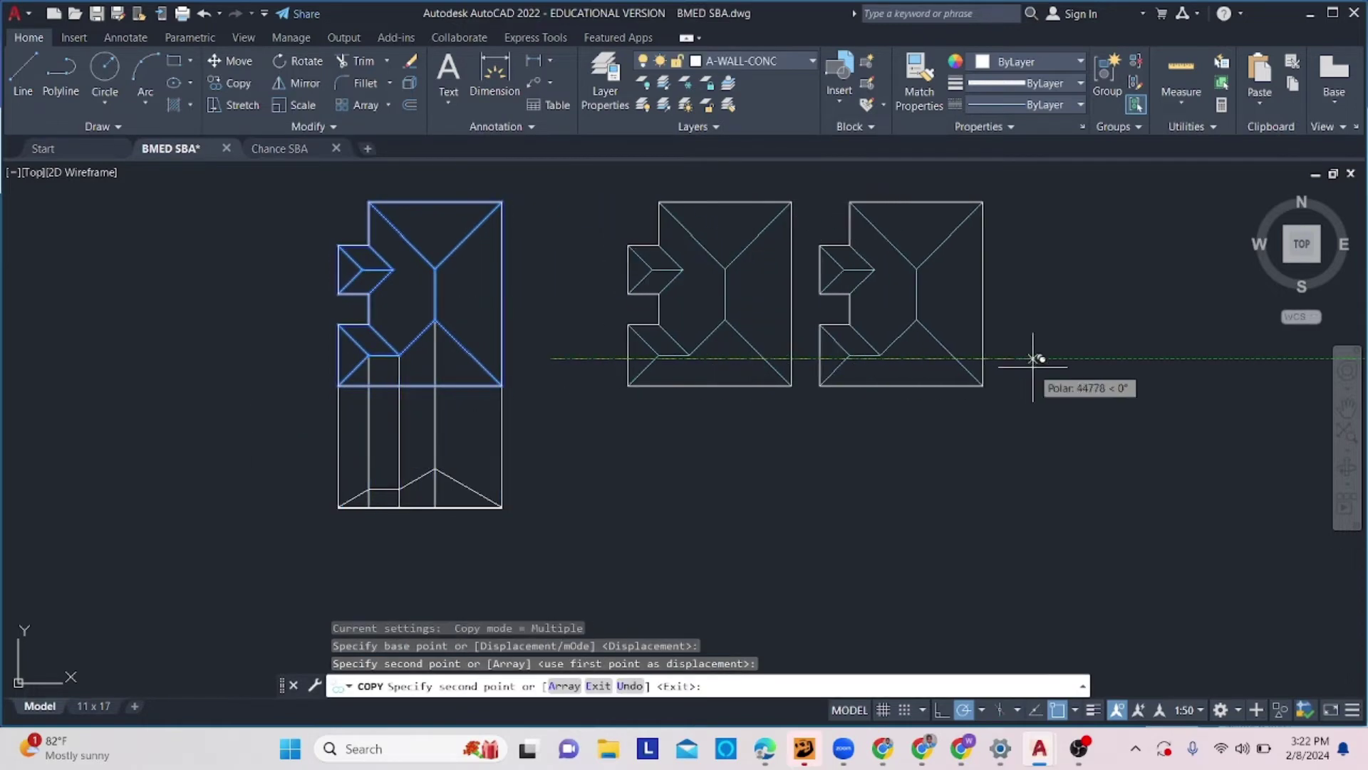
pyautogui.click(1200, 358)
pyautogui.moveTo(1136, 403); pyautogui.dragTo(680, 408, button='middle')
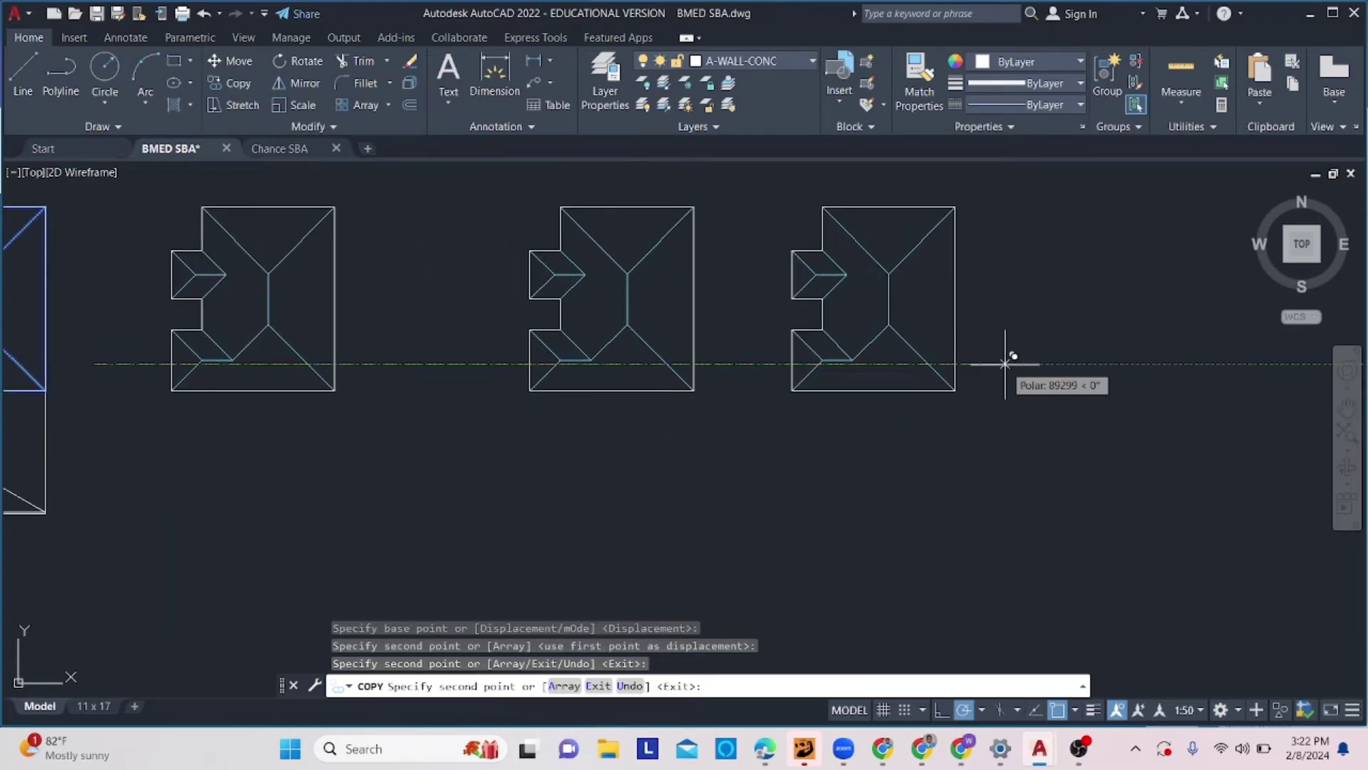
pyautogui.press('Escape')
pyautogui.press('Escape')
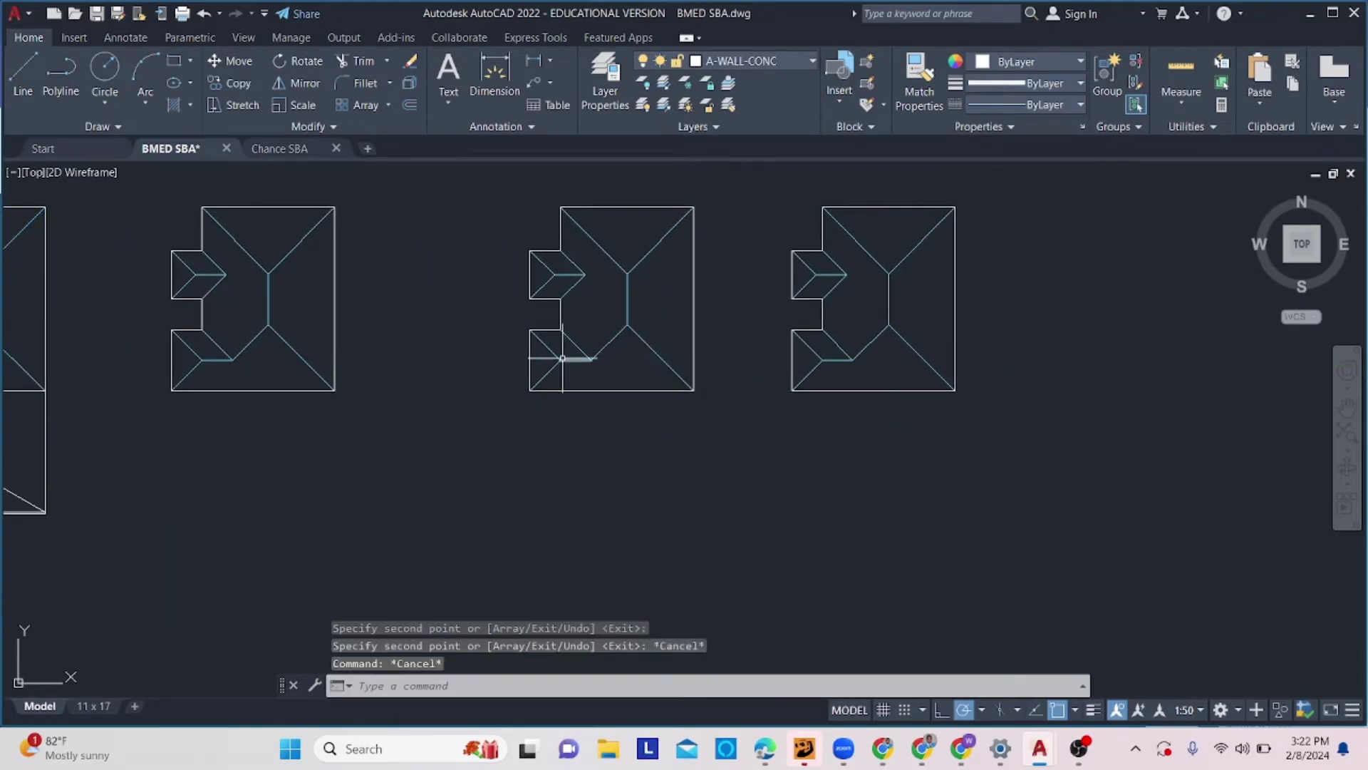
# Rotate the second roof plan copy 90° about its centre.
pyautogui.scroll(-2, 473, 363)
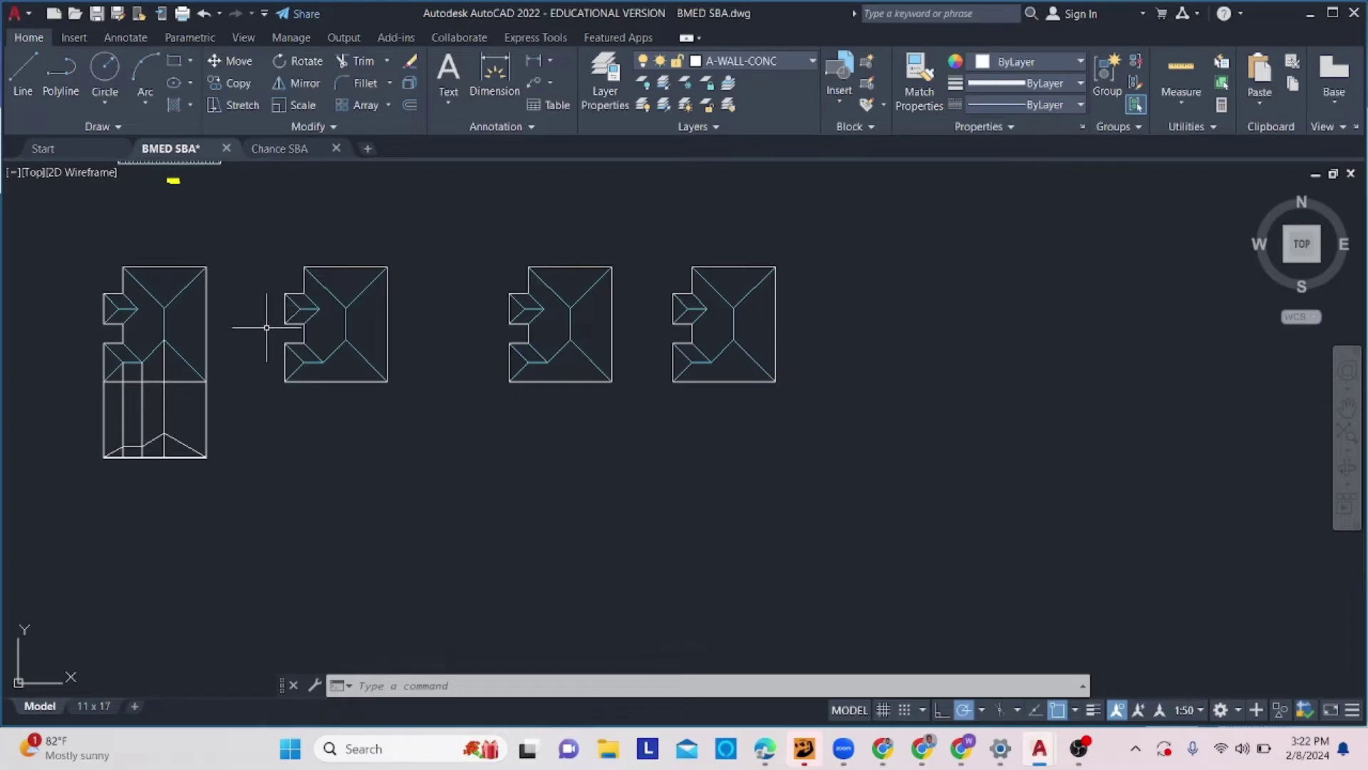
pyautogui.click(423, 252)
pyautogui.click(263, 421)
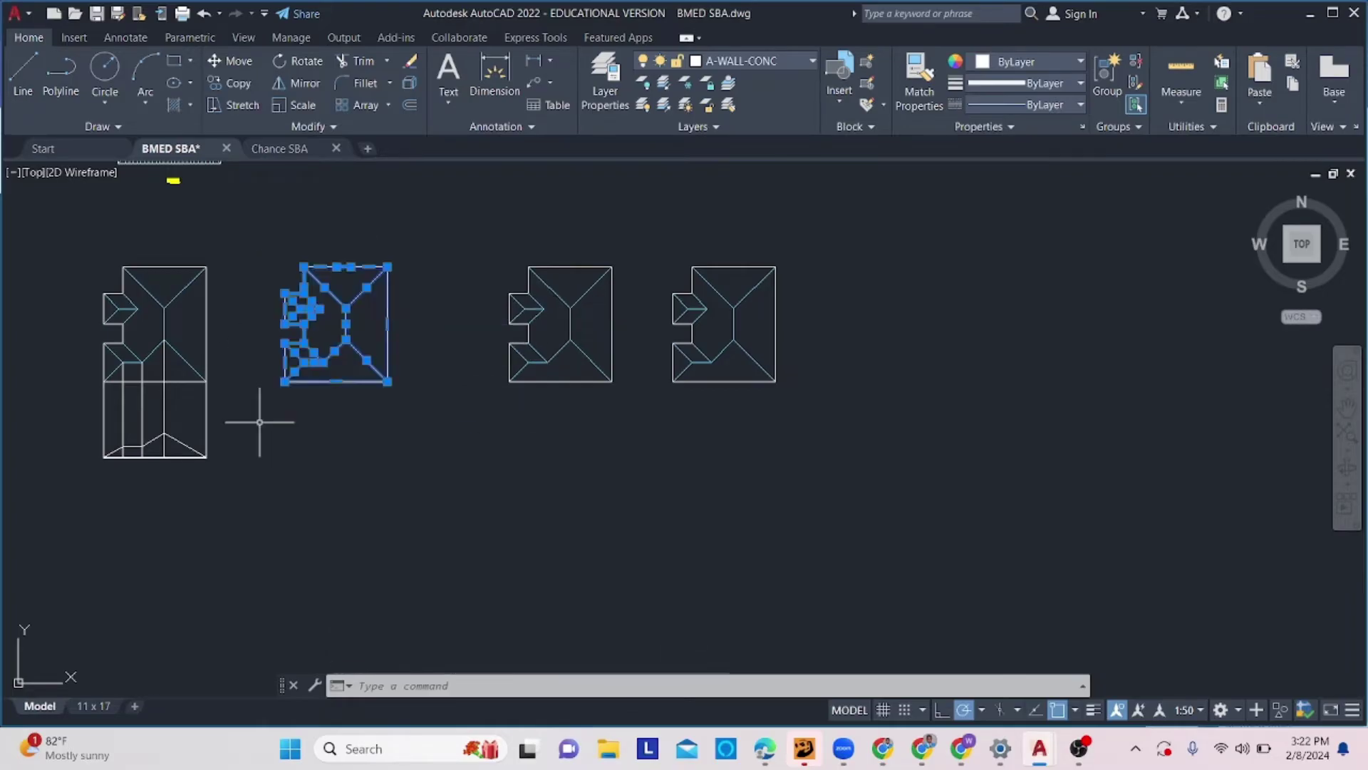
pyautogui.press('Return')
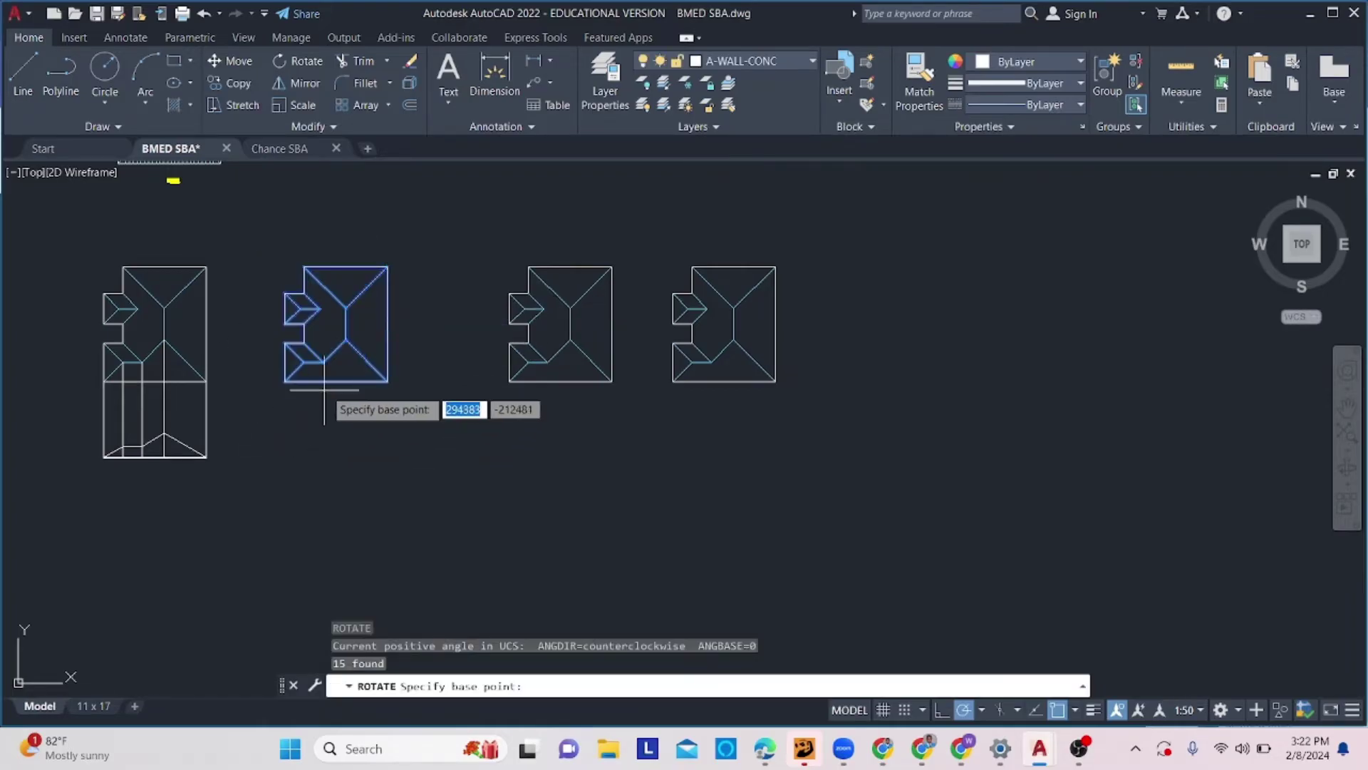
pyautogui.click(346, 340)
pyautogui.click(347, 242)
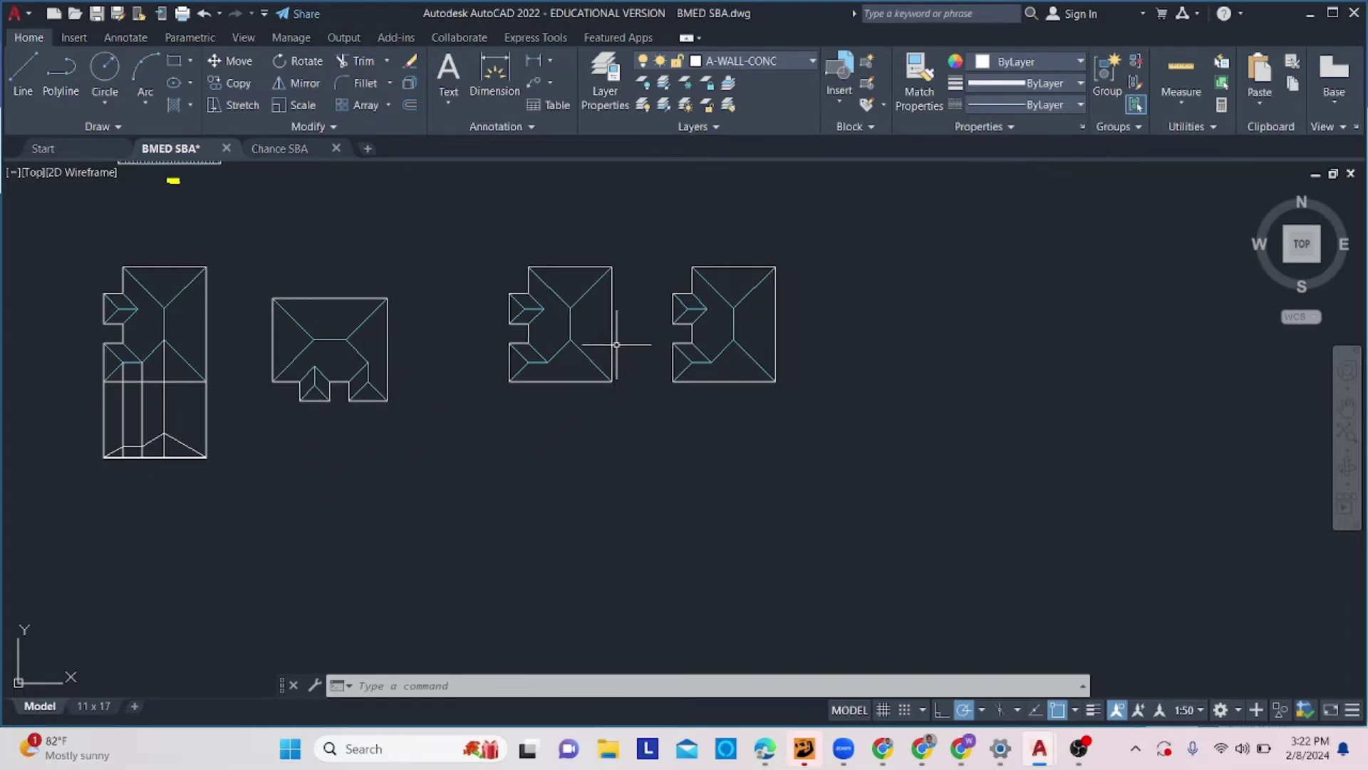
# Rotate the third roof plan copy upright about a pivot on the plan.
pyautogui.click(621, 245)
pyautogui.click(440, 408)
pyautogui.write('r')
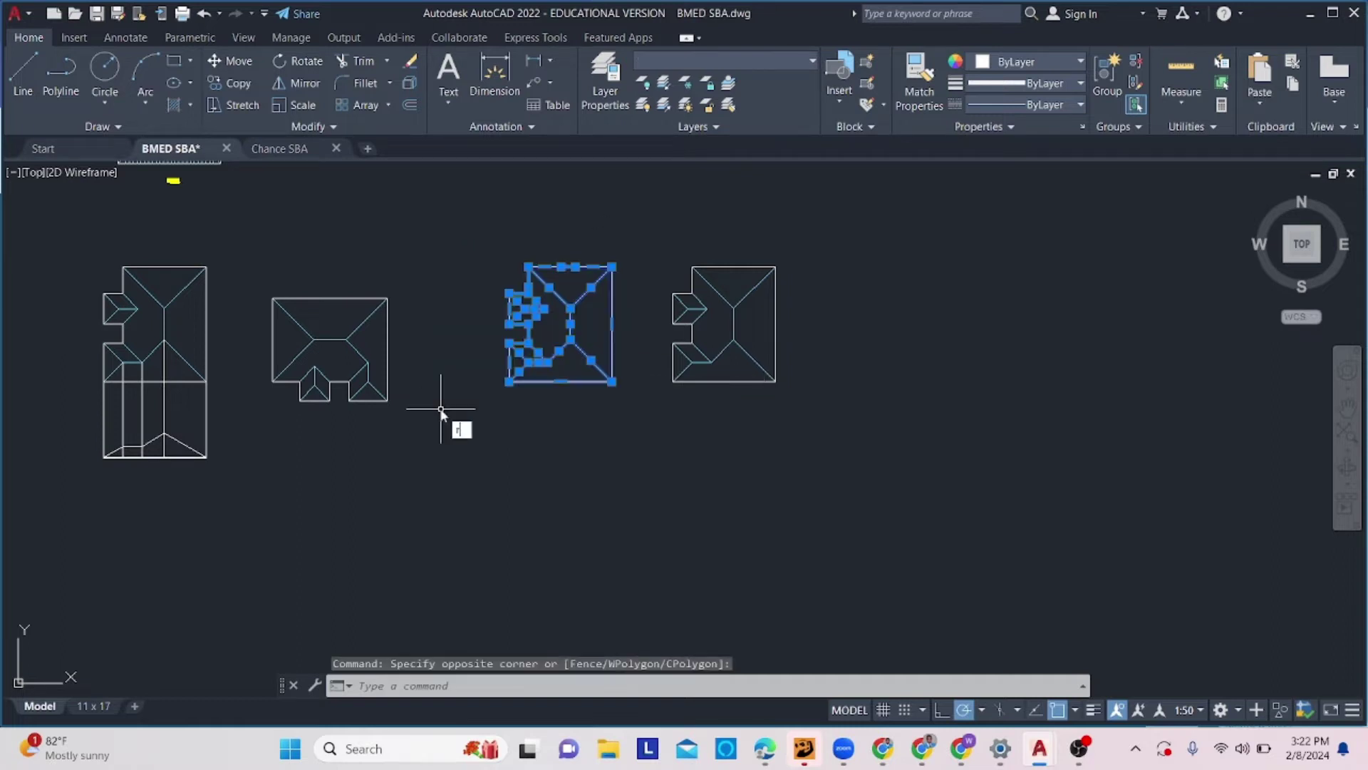
pyautogui.write('o')
pyautogui.press('Return')
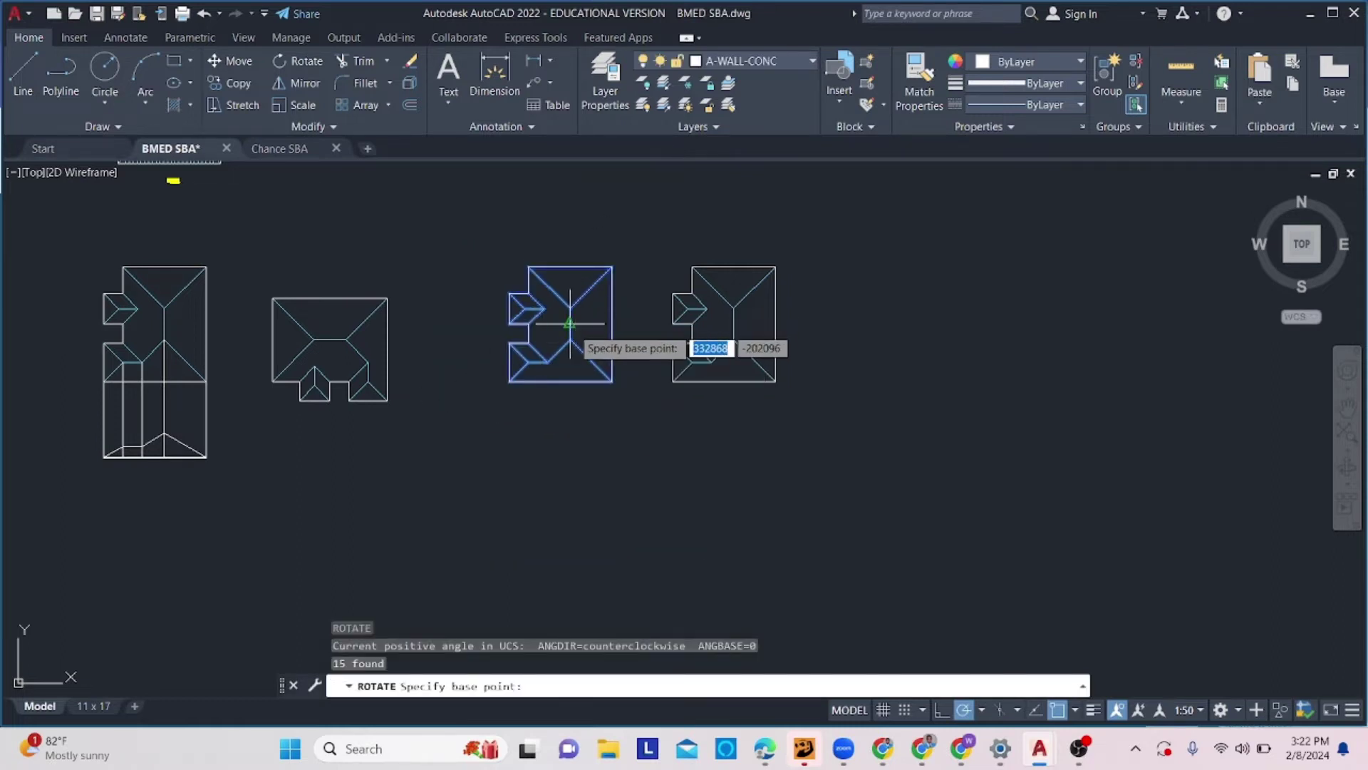
pyautogui.click(570, 323)
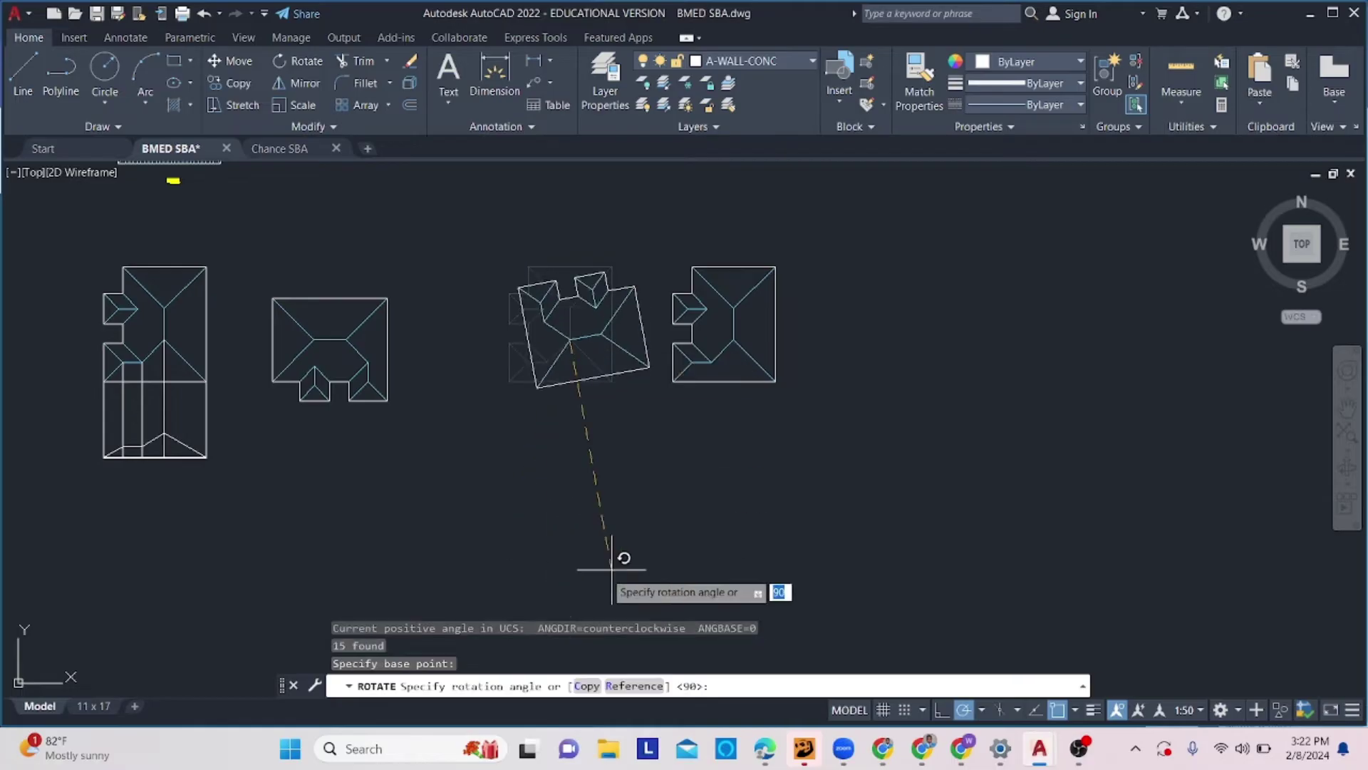
pyautogui.click(571, 559)
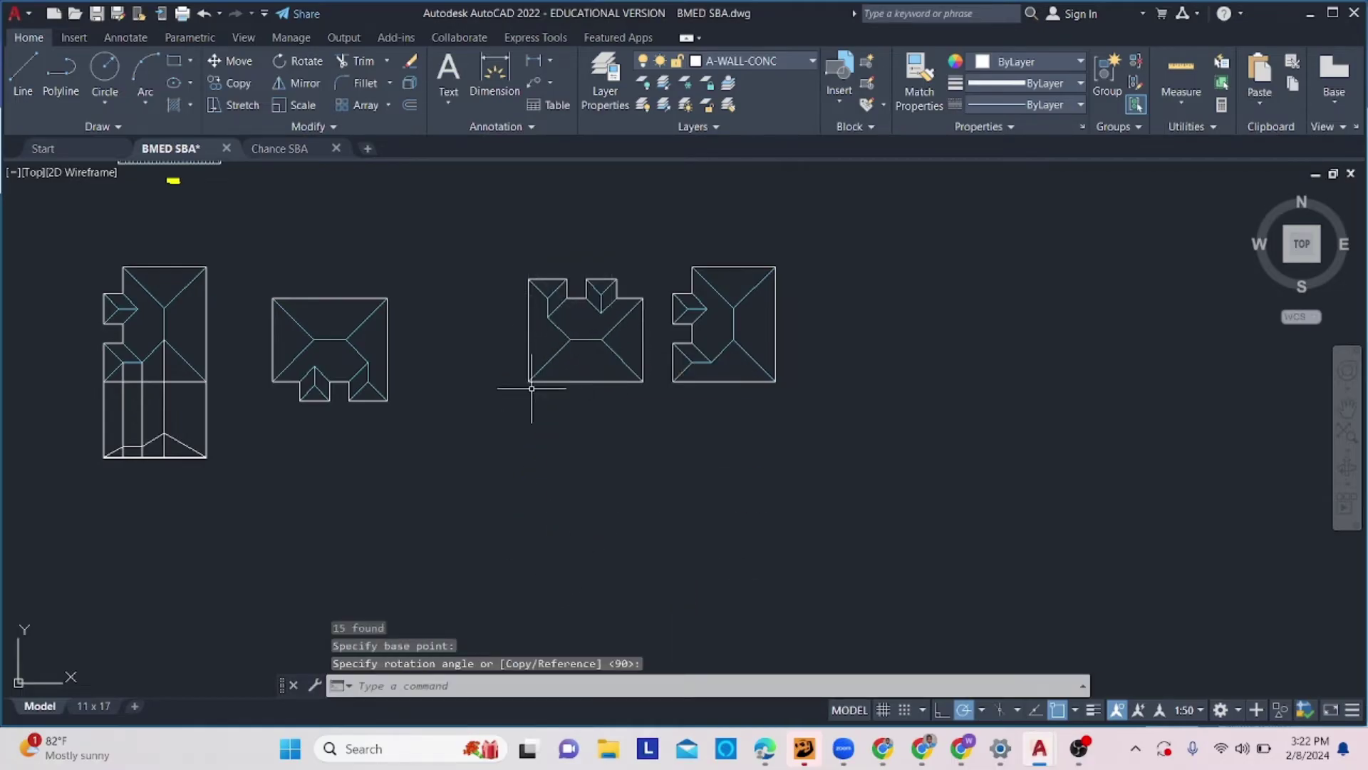
# Move the rotated third roof plan slightly to the left.
pyautogui.click(654, 279)
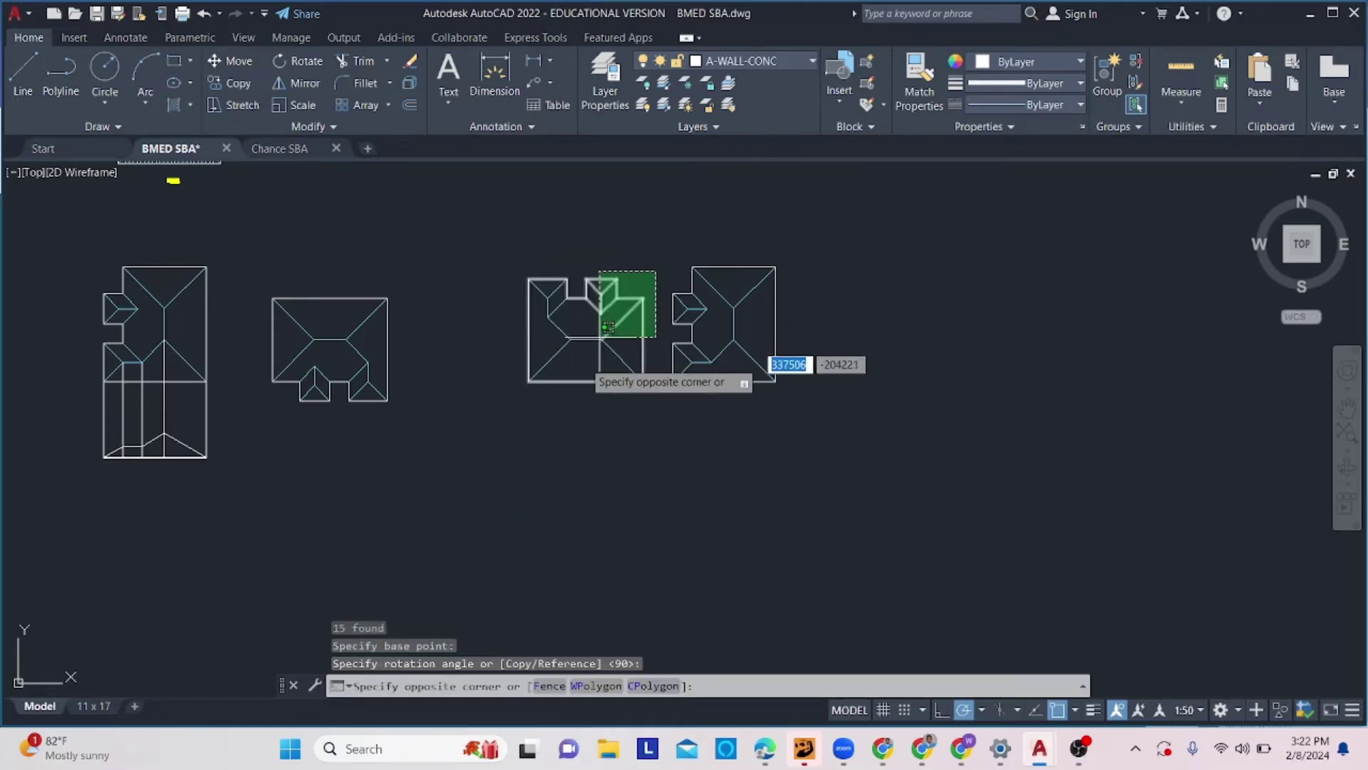
pyautogui.click(470, 415)
pyautogui.write('m')
pyautogui.press('Return')
pyautogui.click(579, 470)
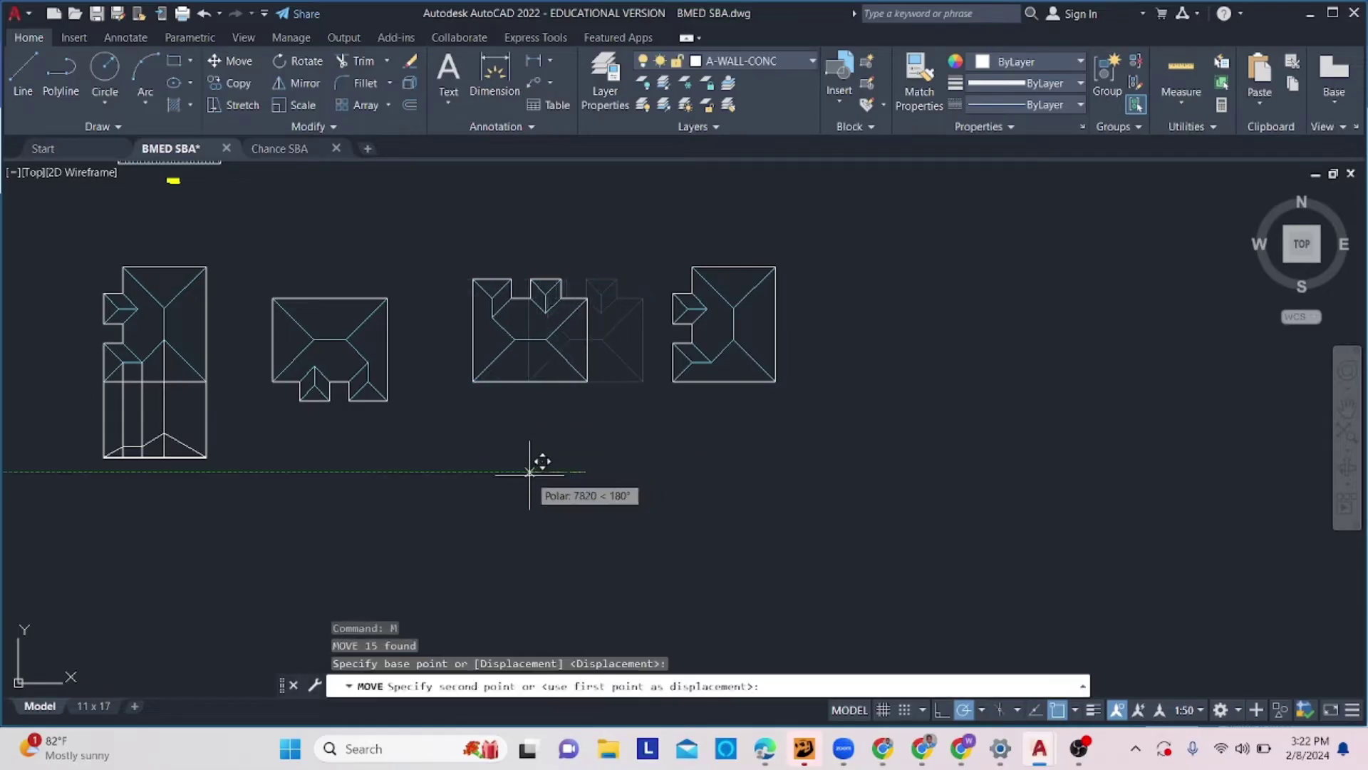
pyautogui.click(514, 474)
pyautogui.press('Escape')
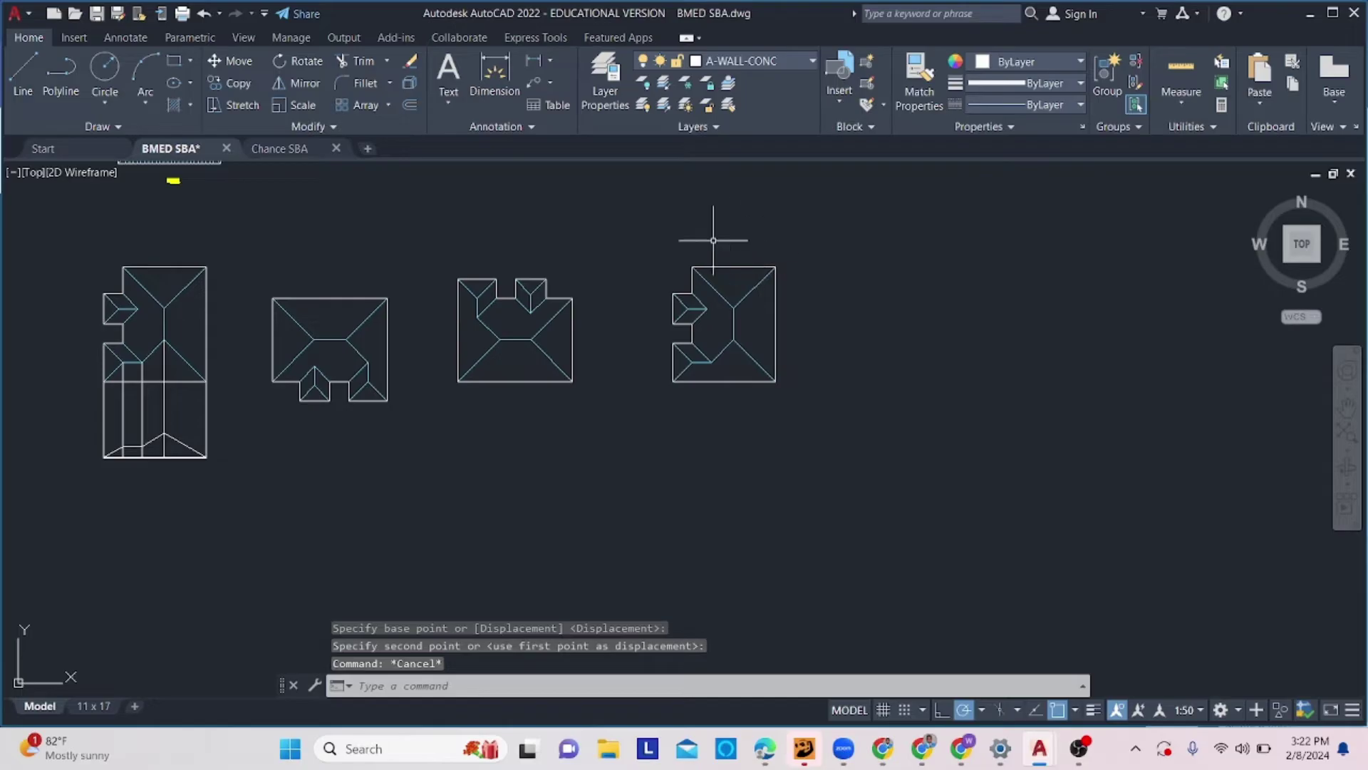
# Rotate the rightmost roof plan about its centre so it points right.
pyautogui.click(793, 230)
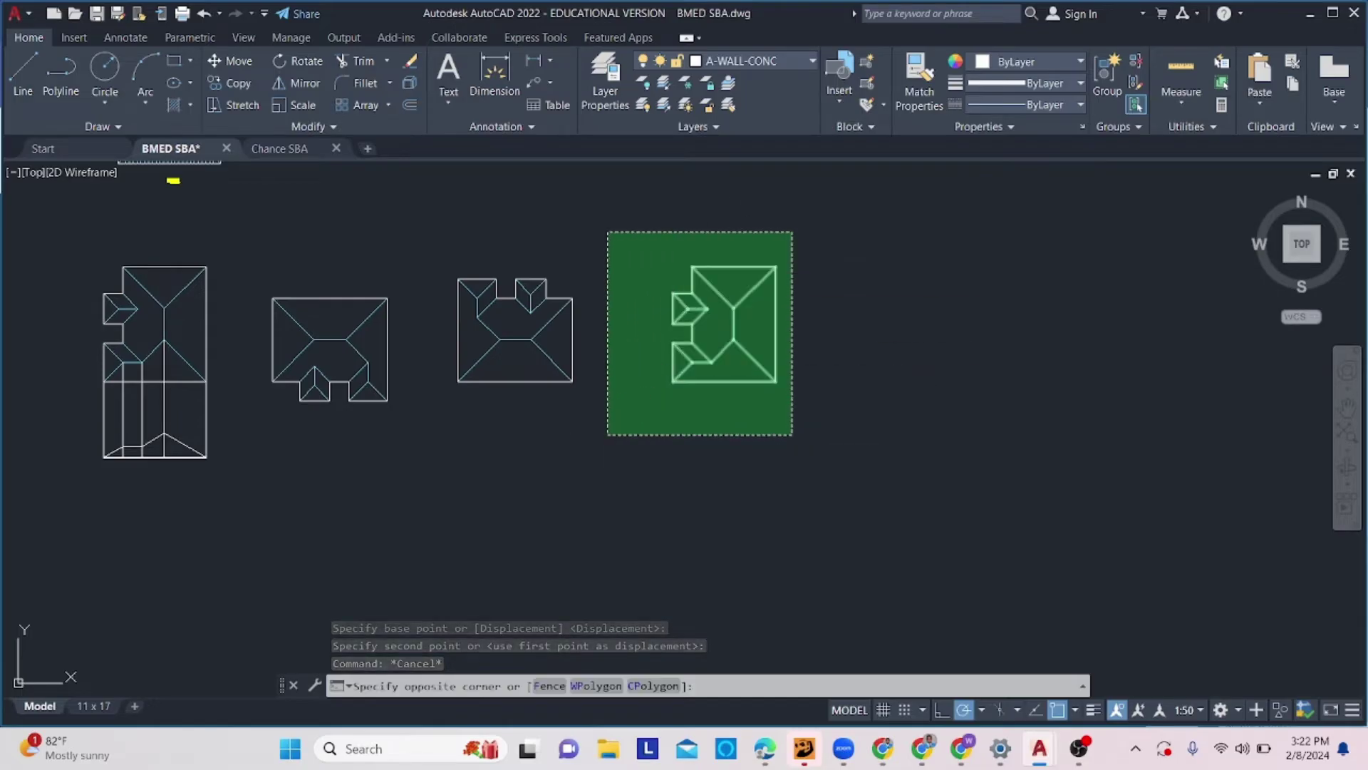
pyautogui.click(607, 435)
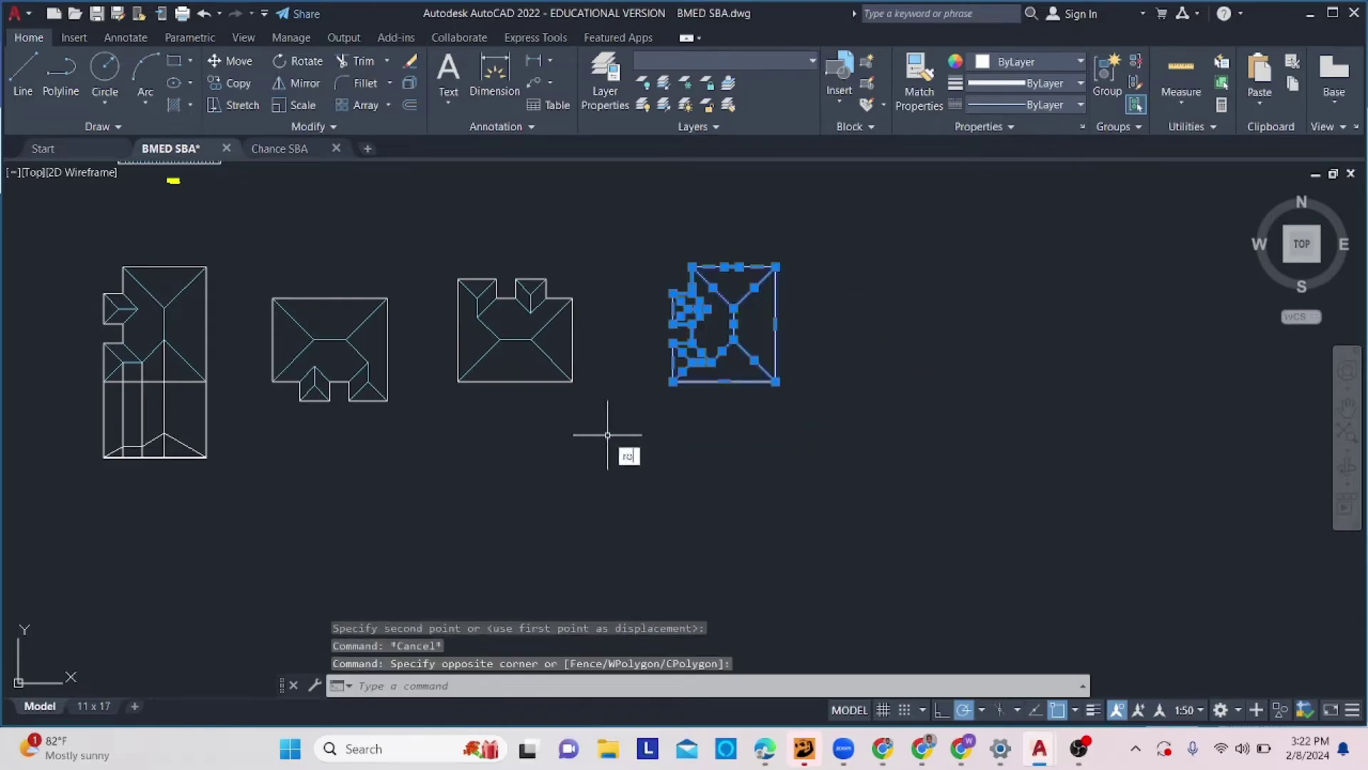
pyautogui.write('ro')
pyautogui.press('Return')
pyautogui.click(734, 326)
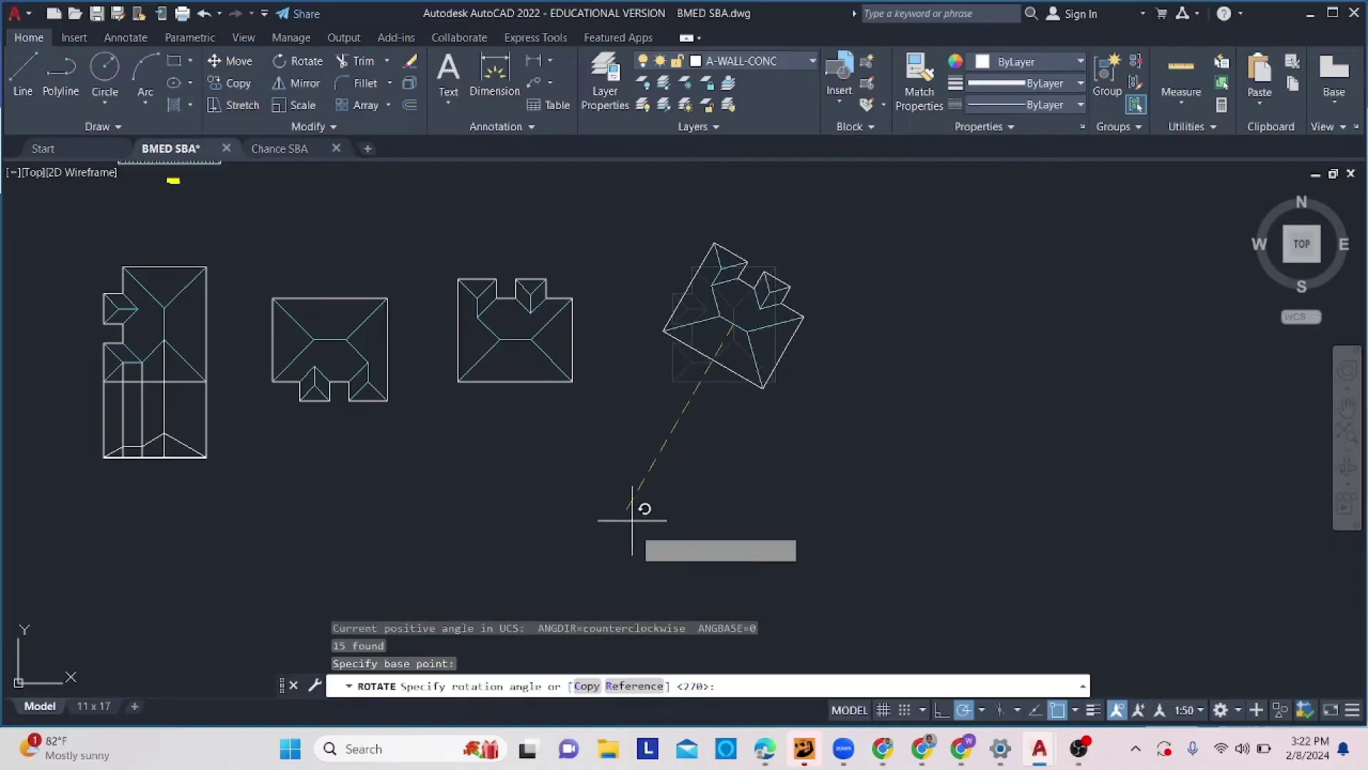
pyautogui.click(432, 323)
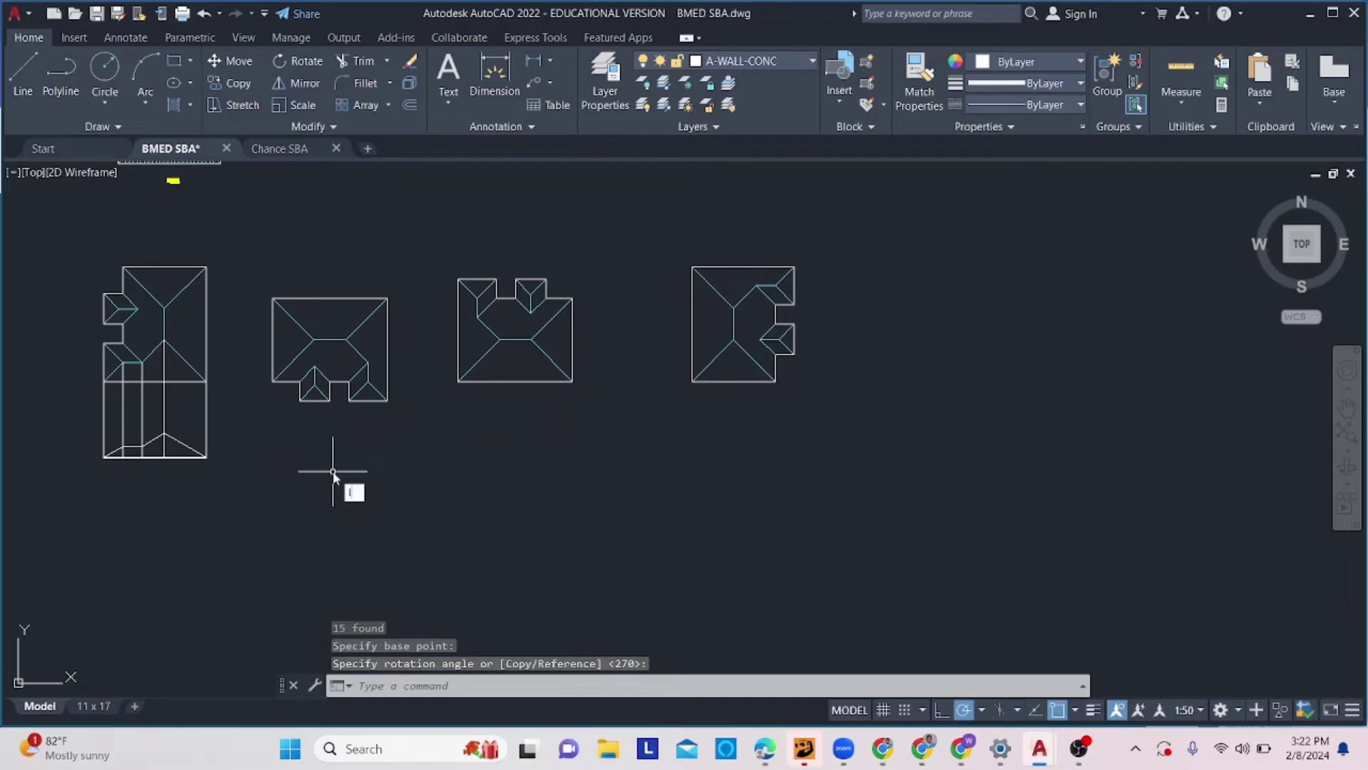
pyautogui.write('l')
pyautogui.press('Return')
# Draw a horizontal ground line from the first plan's lower-right corner far to the right.
pyautogui.scroll(5, 211, 461)
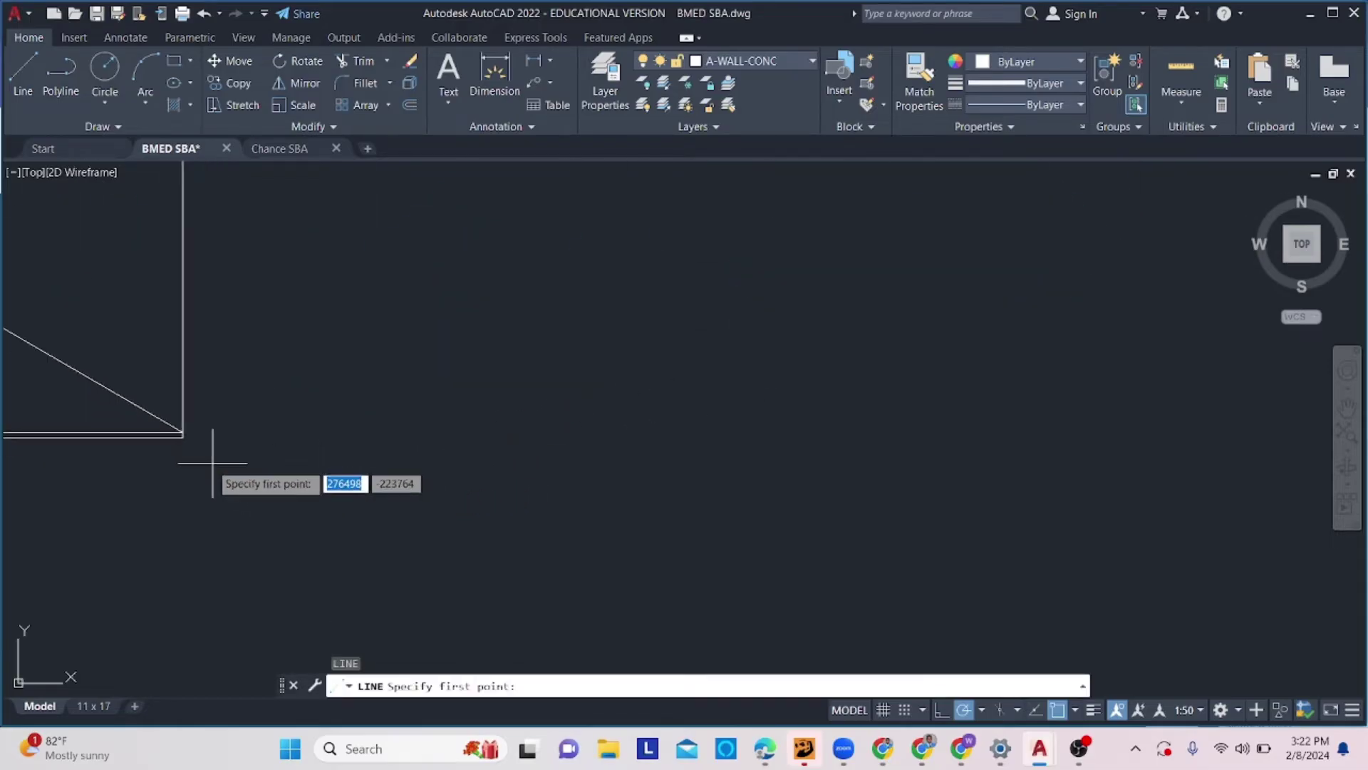
pyautogui.click(183, 434)
pyautogui.scroll(-3, 214, 442)
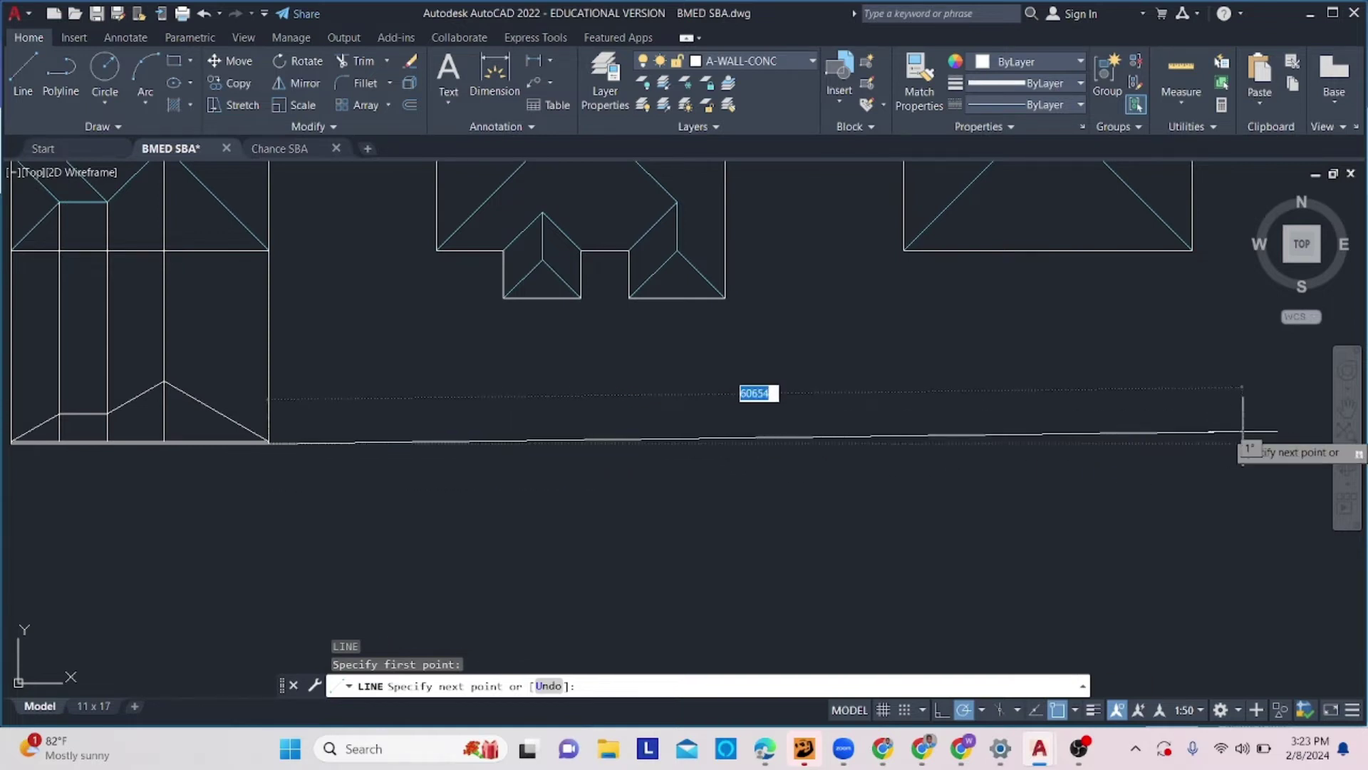
pyautogui.click(1268, 444)
pyautogui.press('Return')
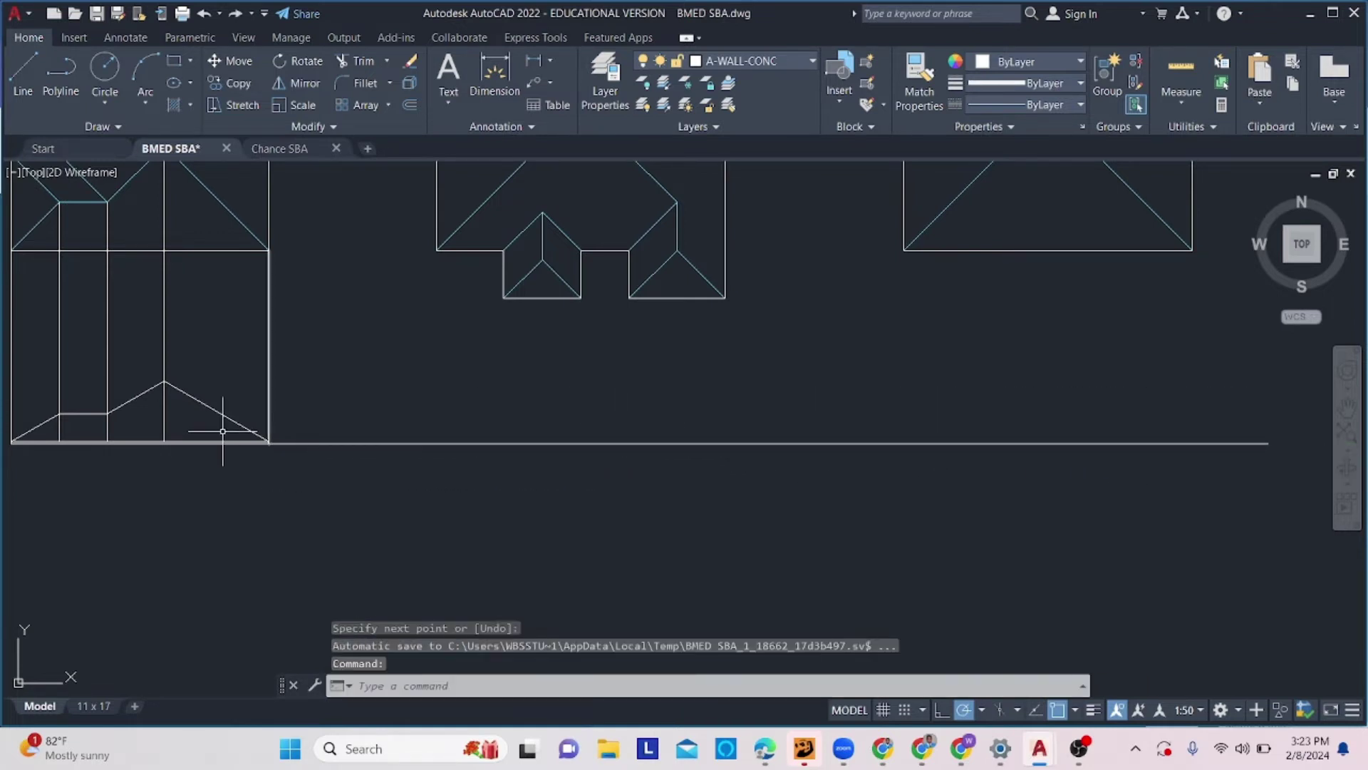
# Select the ground line and start copying it from its endpoint, then cancel.
pyautogui.scroll(3, 275, 445)
pyautogui.moveTo(335, 414); pyautogui.dragTo(307, 474)
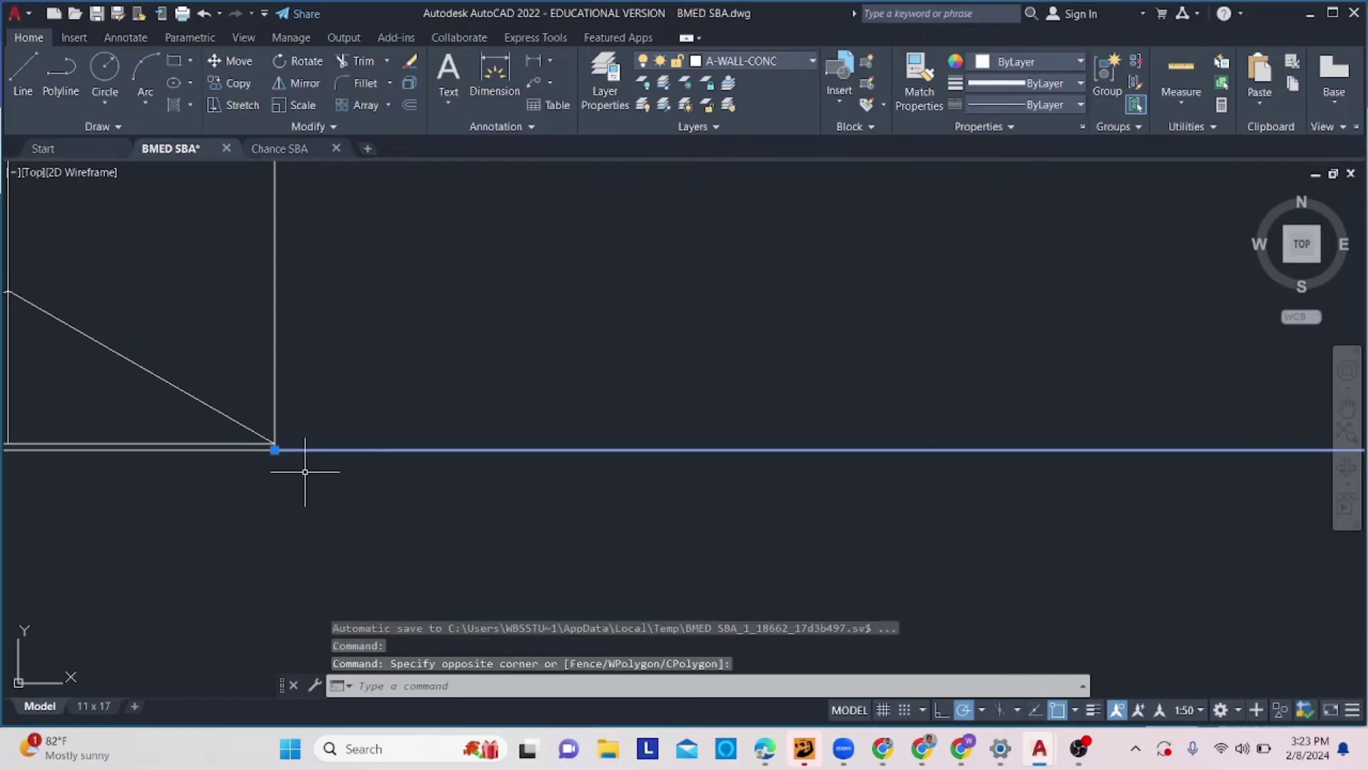
pyautogui.write('cp')
pyautogui.press('Return')
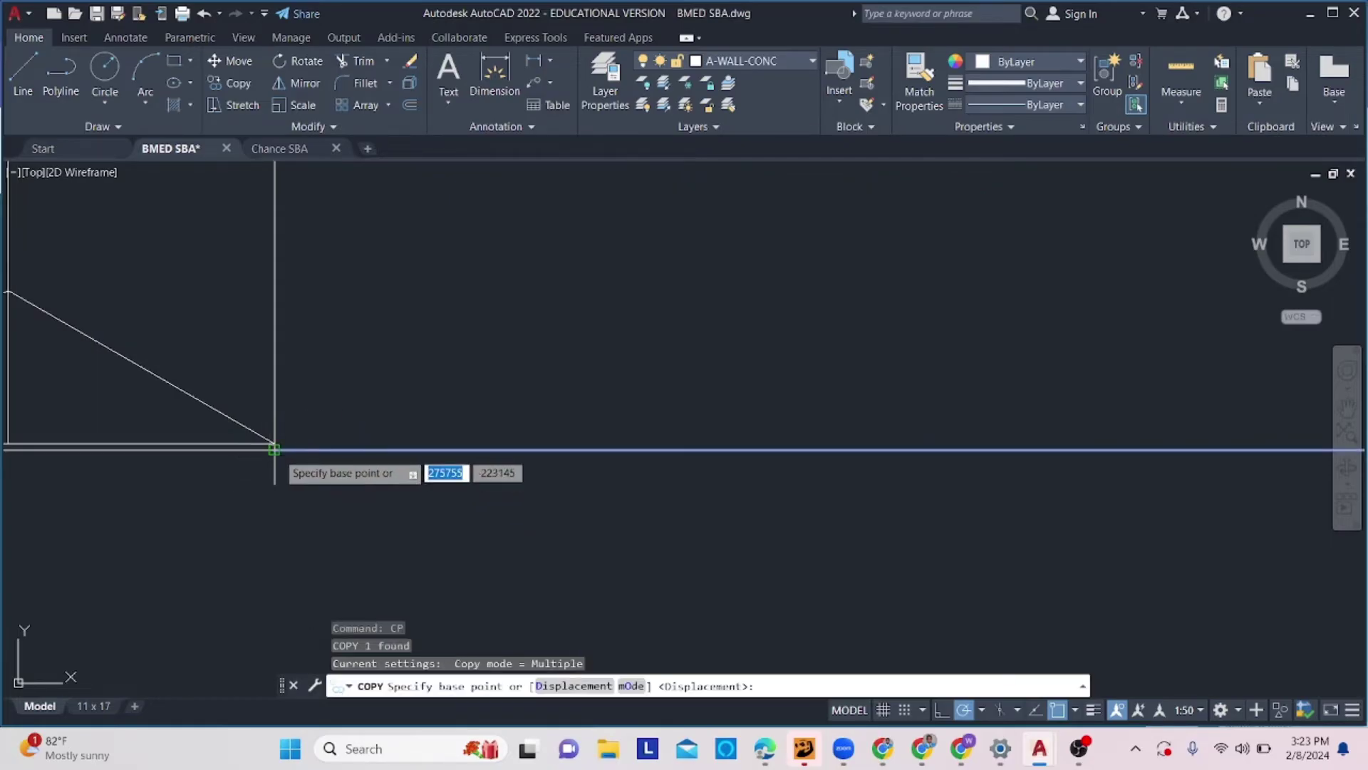
pyautogui.click(271, 448)
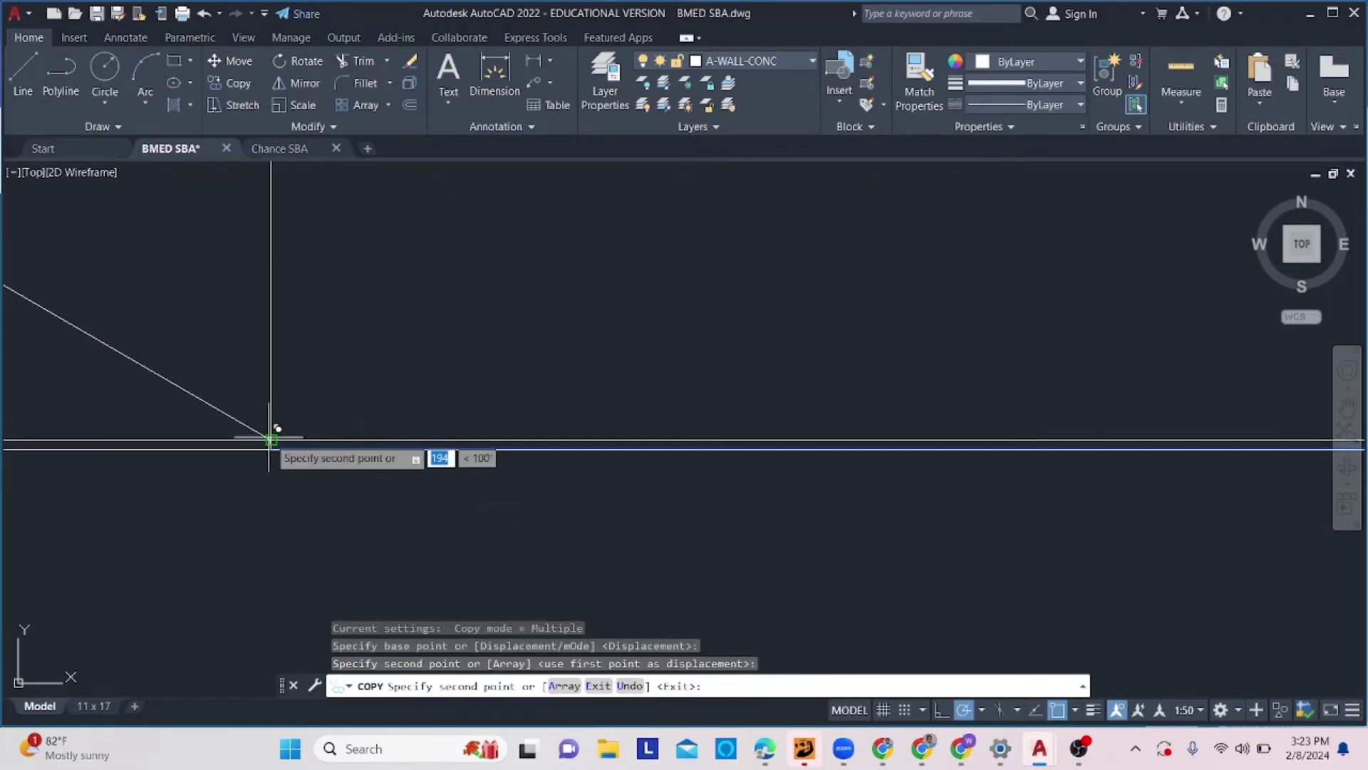
pyautogui.press('Escape')
pyautogui.scroll(-3, 375, 456)
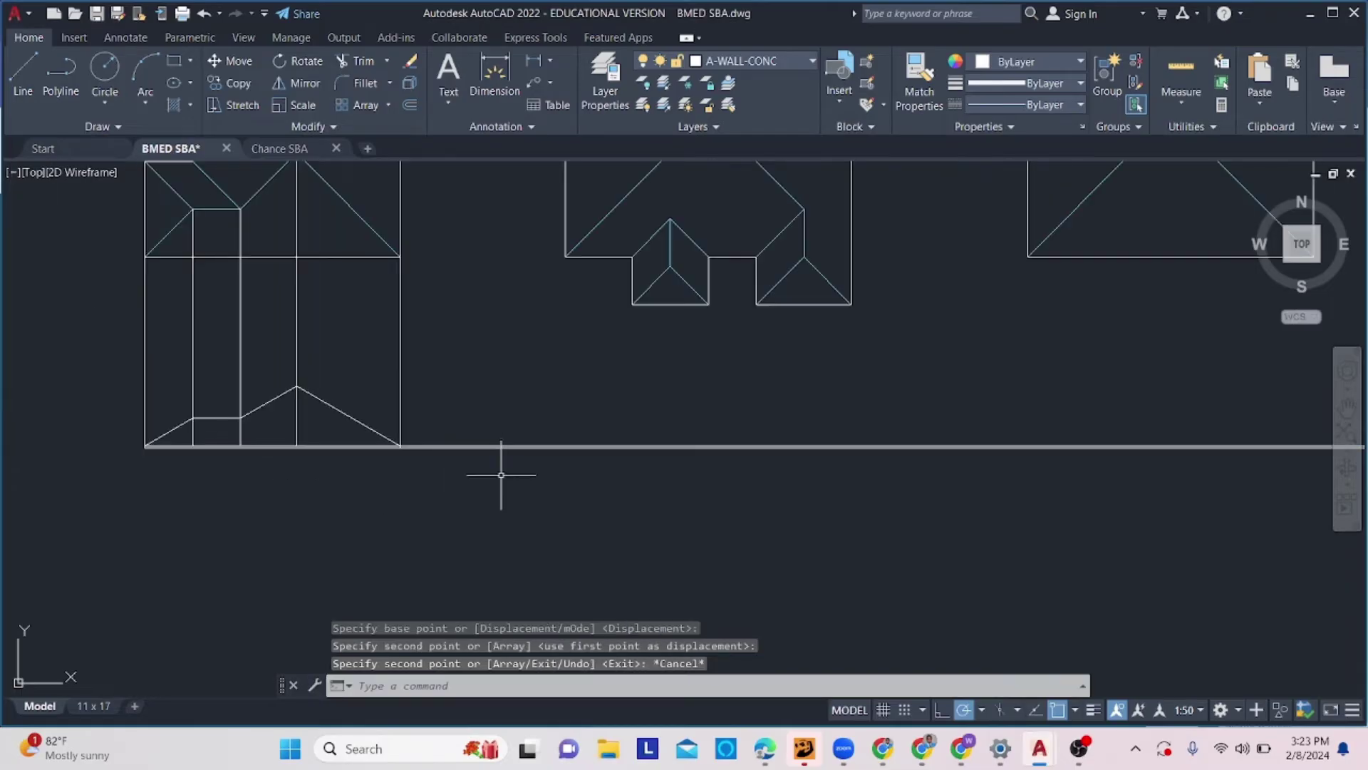
pyautogui.moveTo(678, 370); pyautogui.dragTo(605, 450, button='middle')
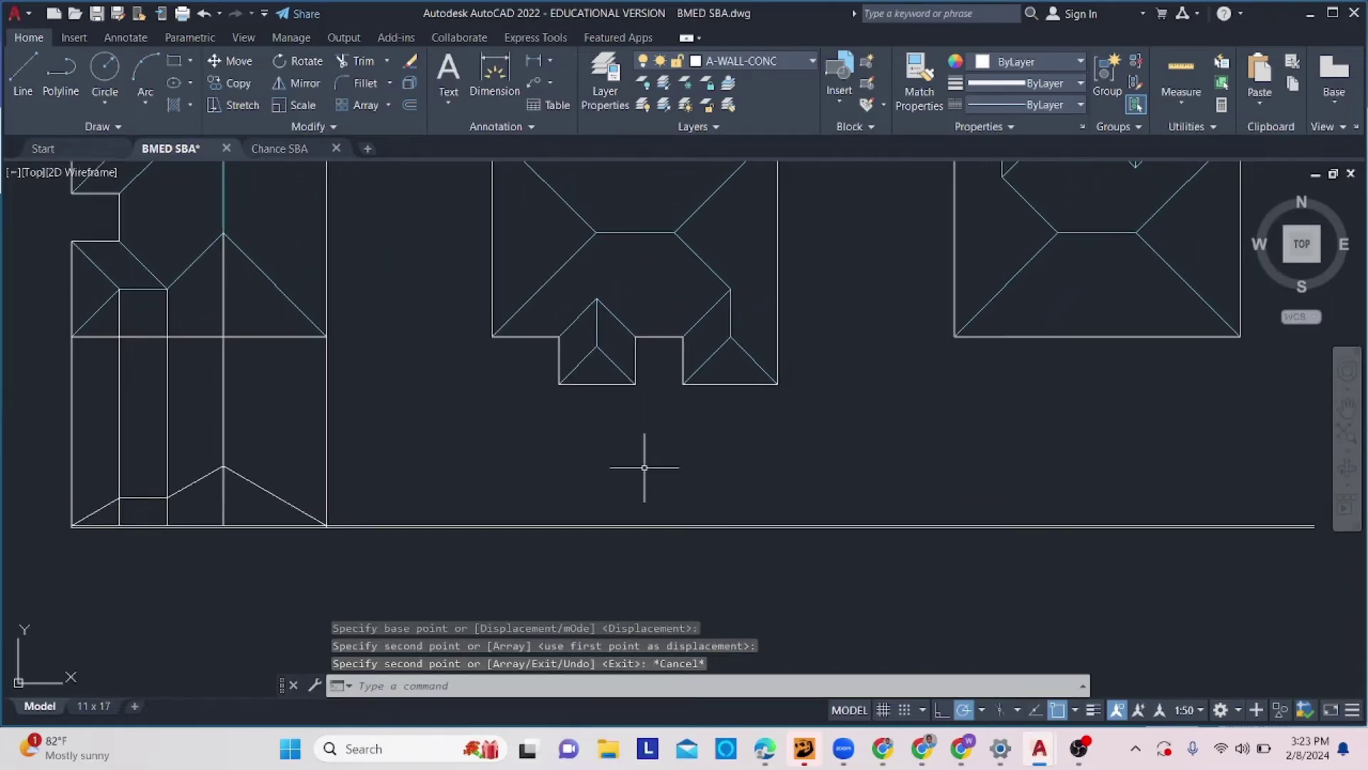
# Drop vertical projection lines from the second plan's two wall corners to the ground line.
pyautogui.write('l')
pyautogui.press('Return')
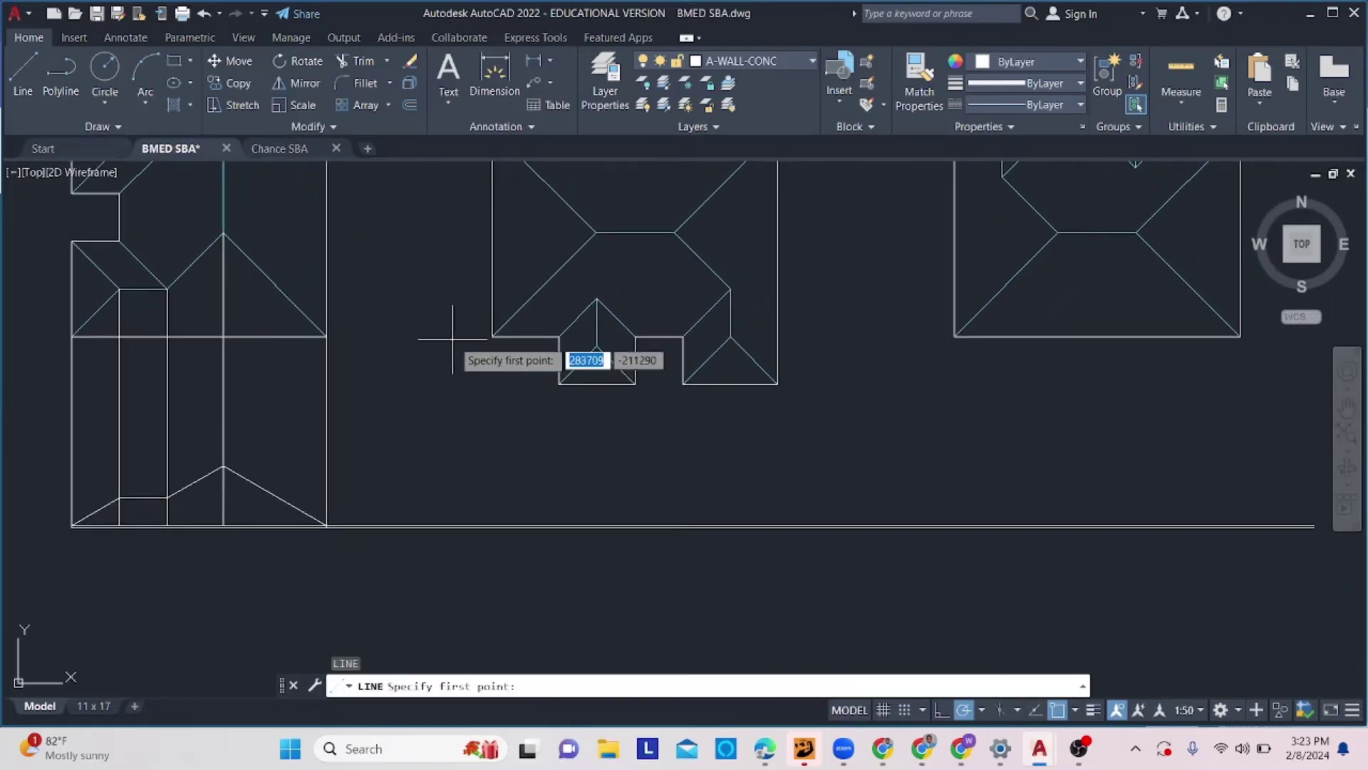
pyautogui.click(491, 336)
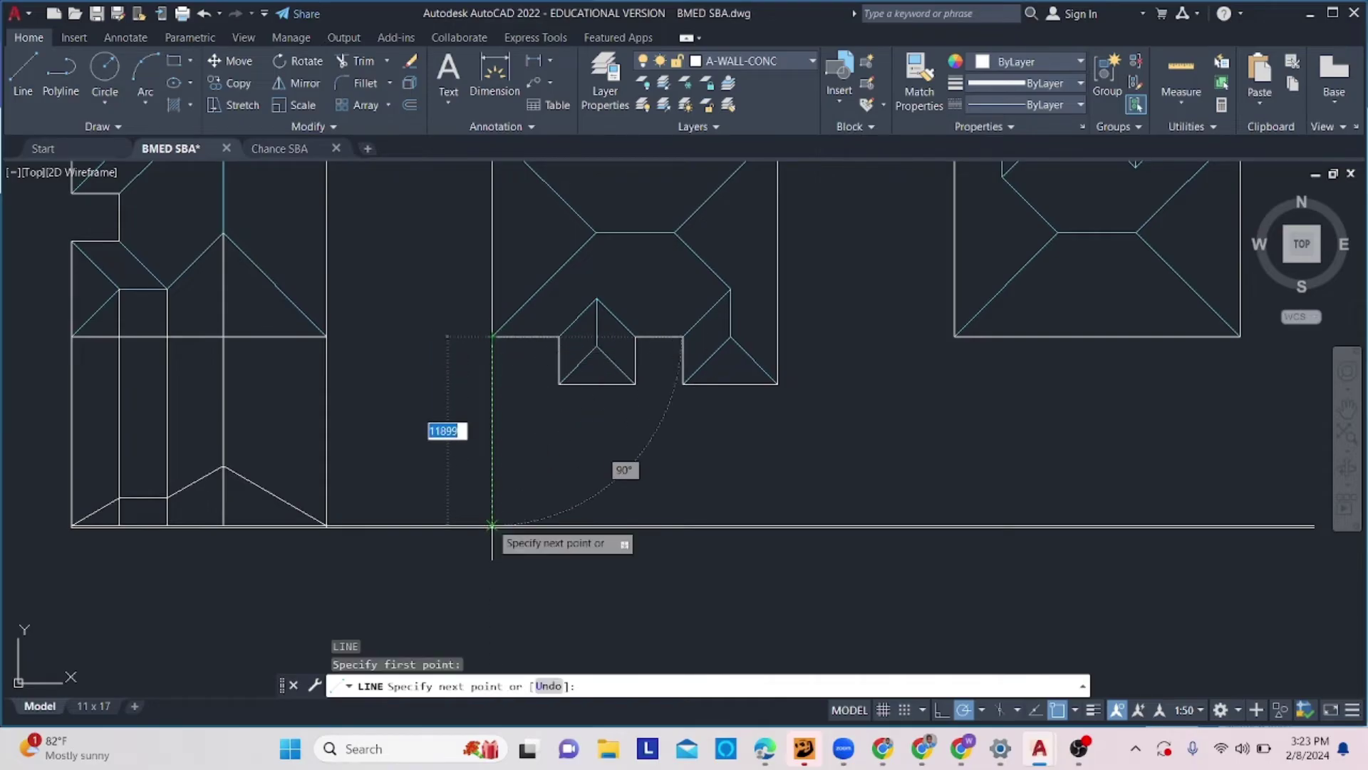
pyautogui.scroll(3, 491, 526)
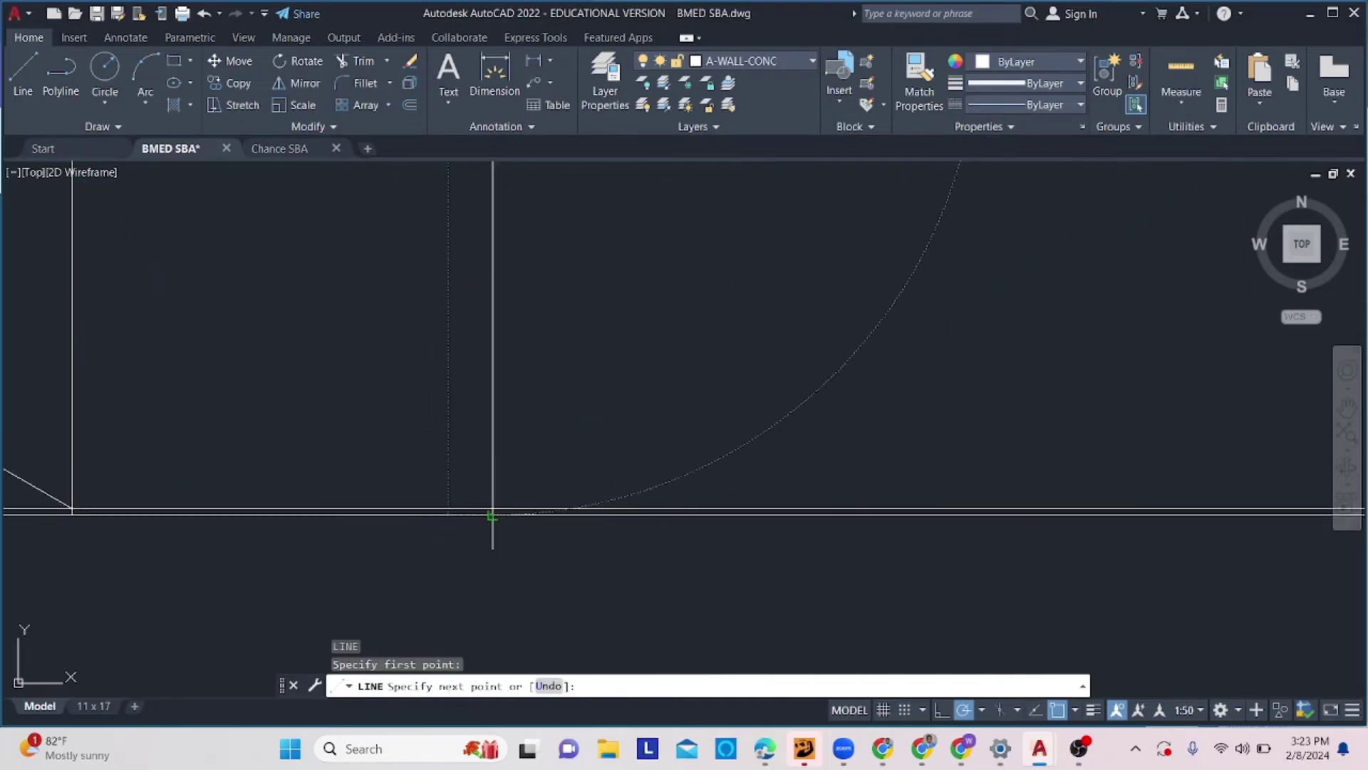
pyautogui.click(493, 513)
pyautogui.press('Return')
pyautogui.scroll(-5, 493, 513)
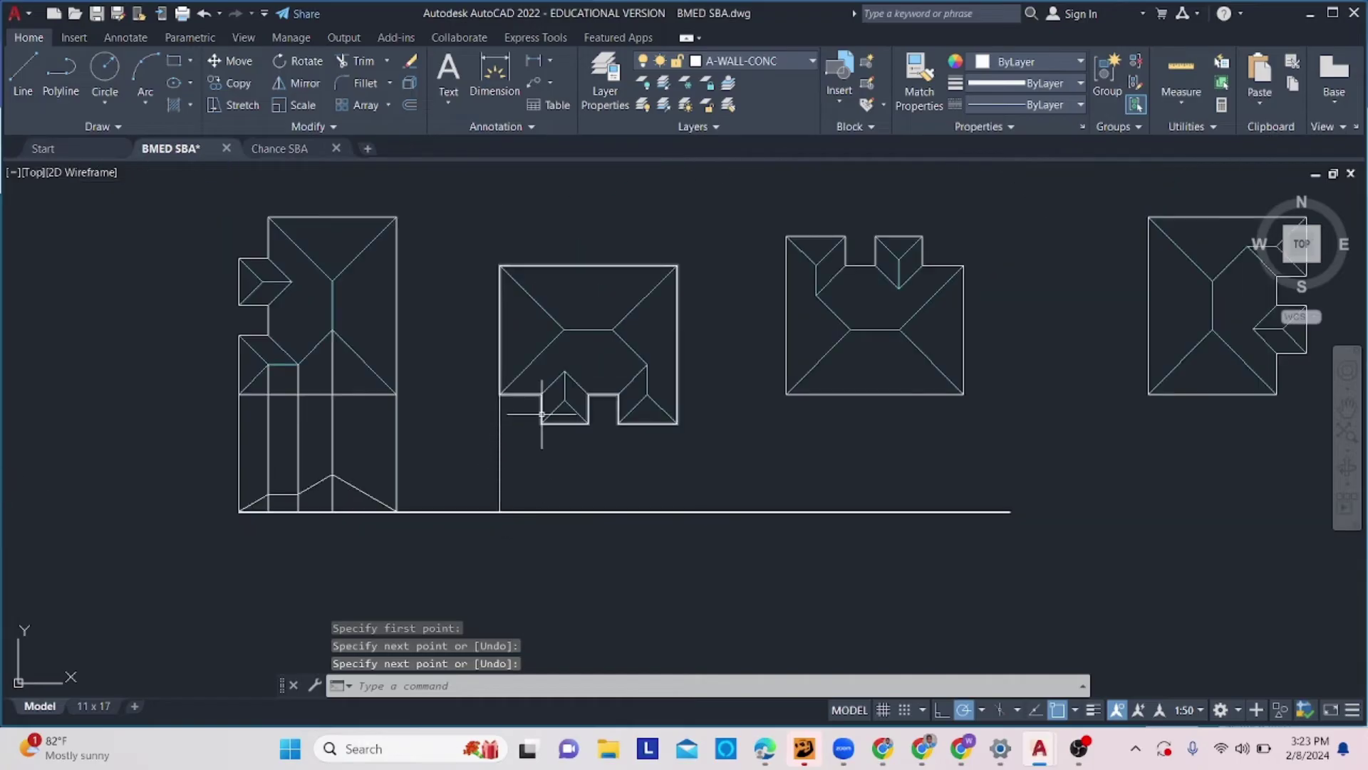
pyautogui.press('Return')
pyautogui.click(676, 424)
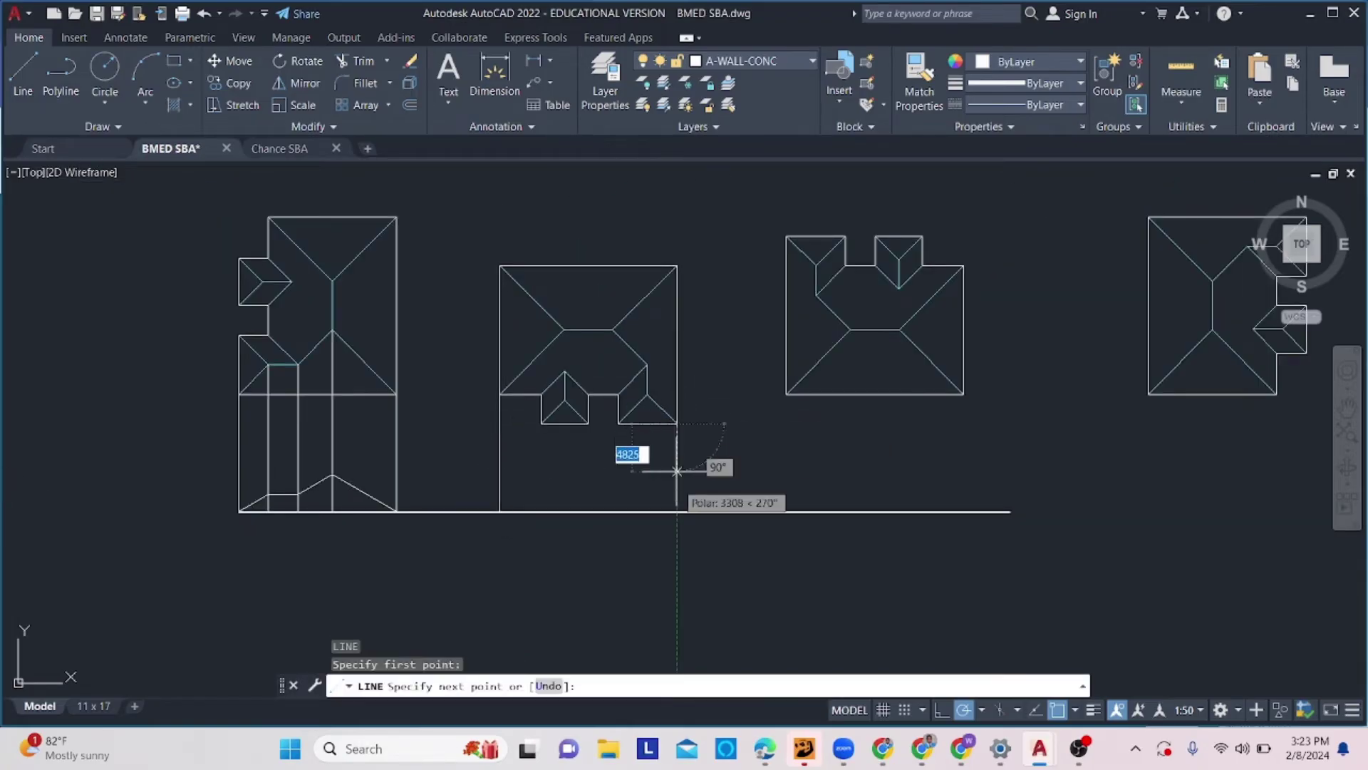
pyautogui.click(675, 513)
pyautogui.press('Return')
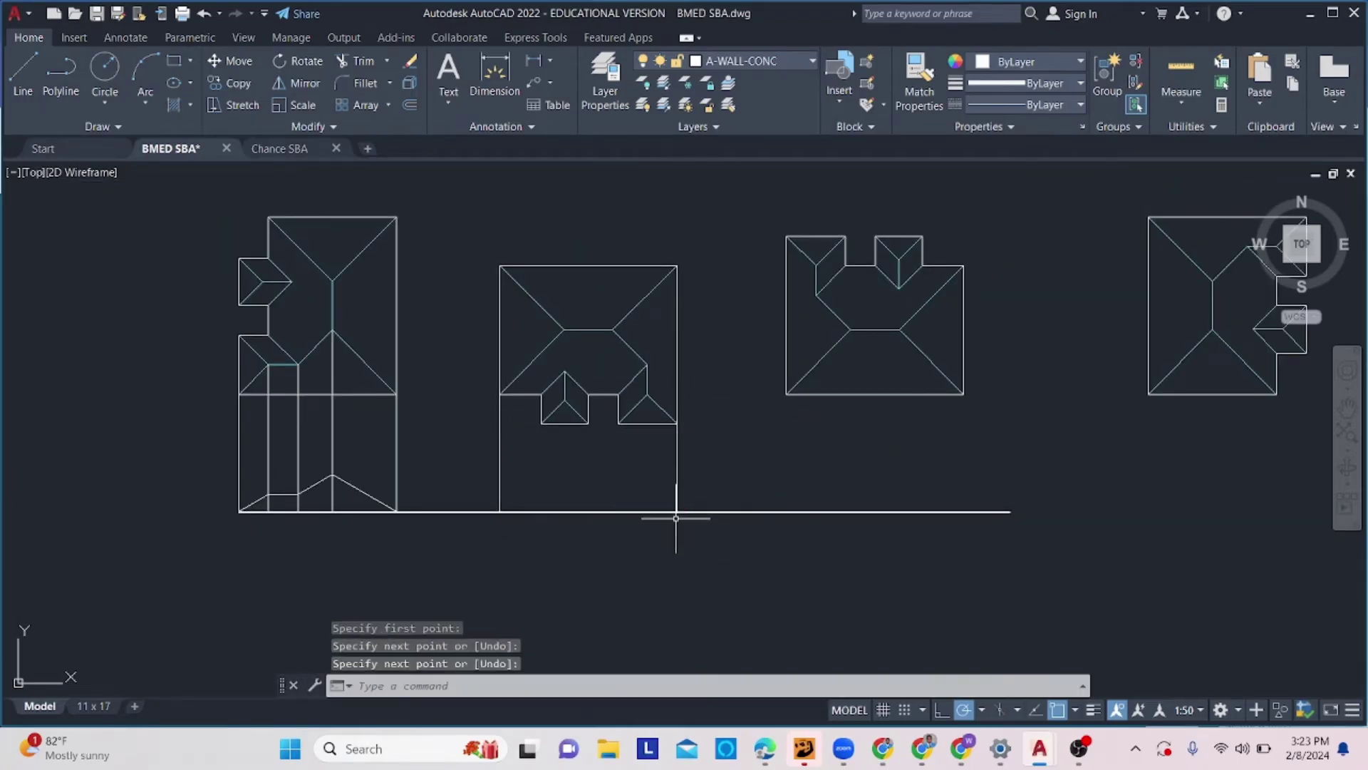
# Drop vertical lines from the roof corners and the bay's left corner to the ground line.
pyautogui.press('Return')
pyautogui.click(618, 424)
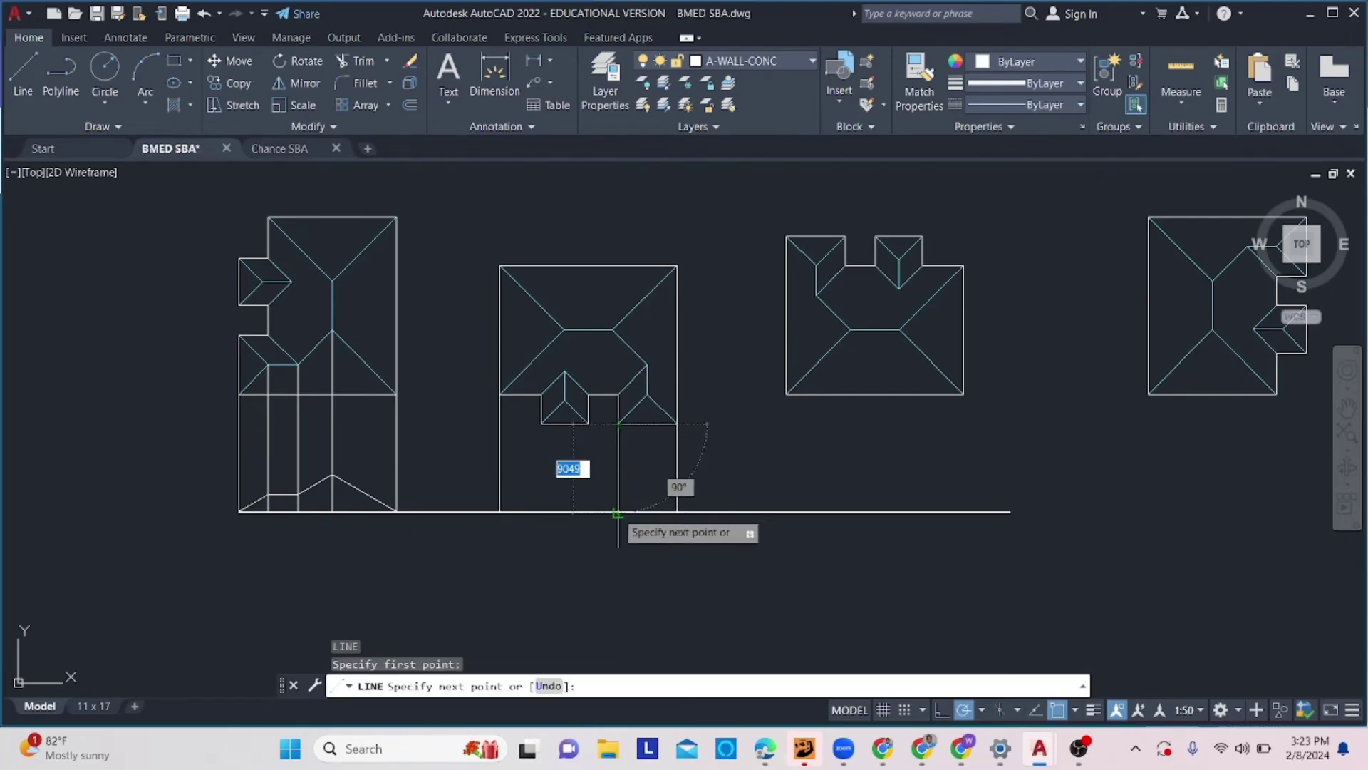
pyautogui.scroll(4, 618, 513)
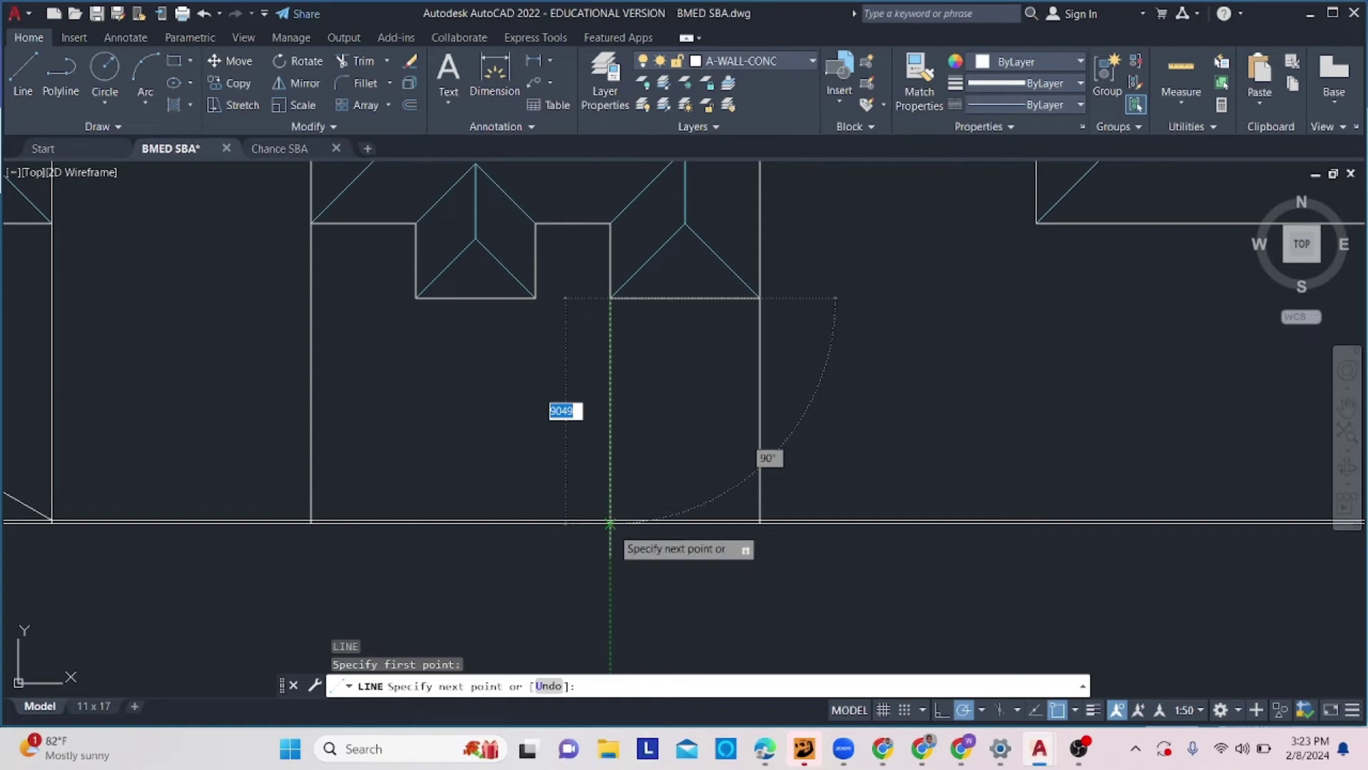
pyautogui.click(609, 524)
pyautogui.press('Return')
pyautogui.press('Return')
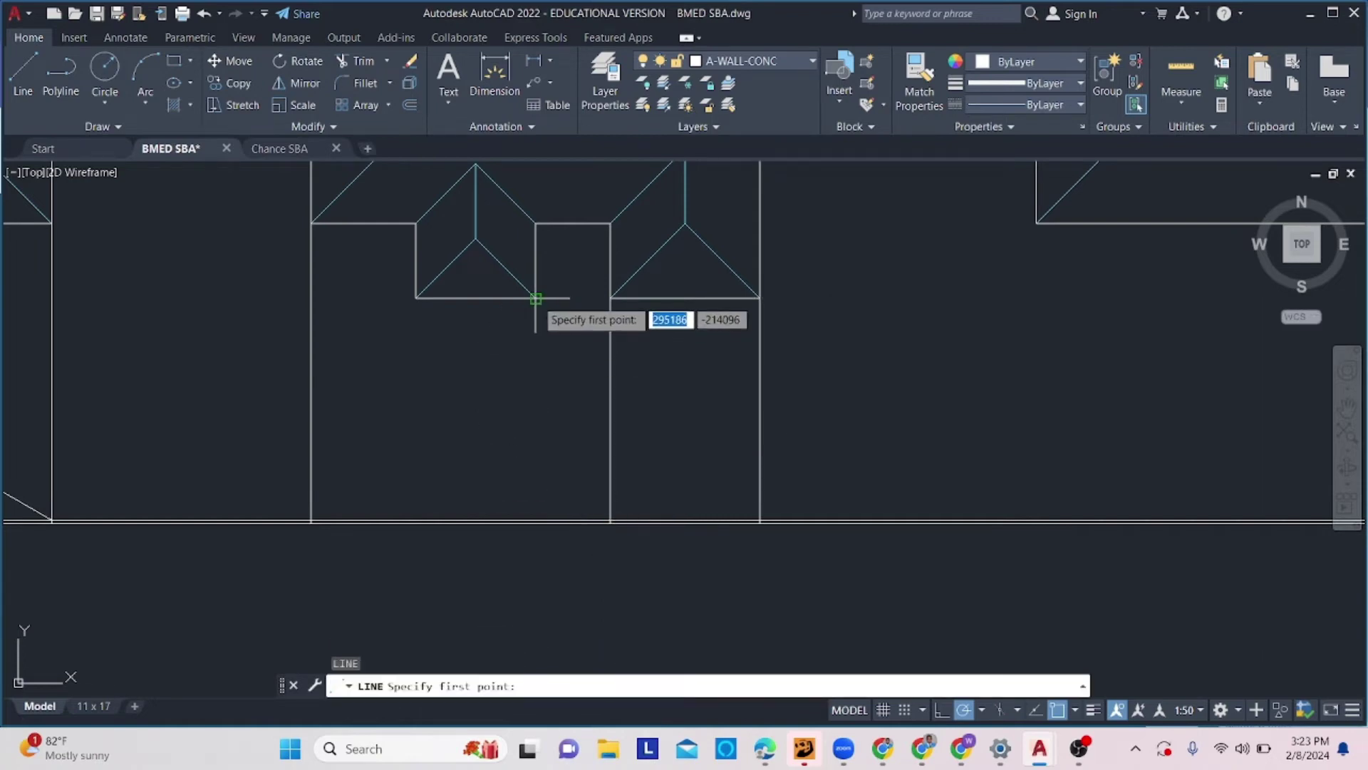
pyautogui.click(536, 297)
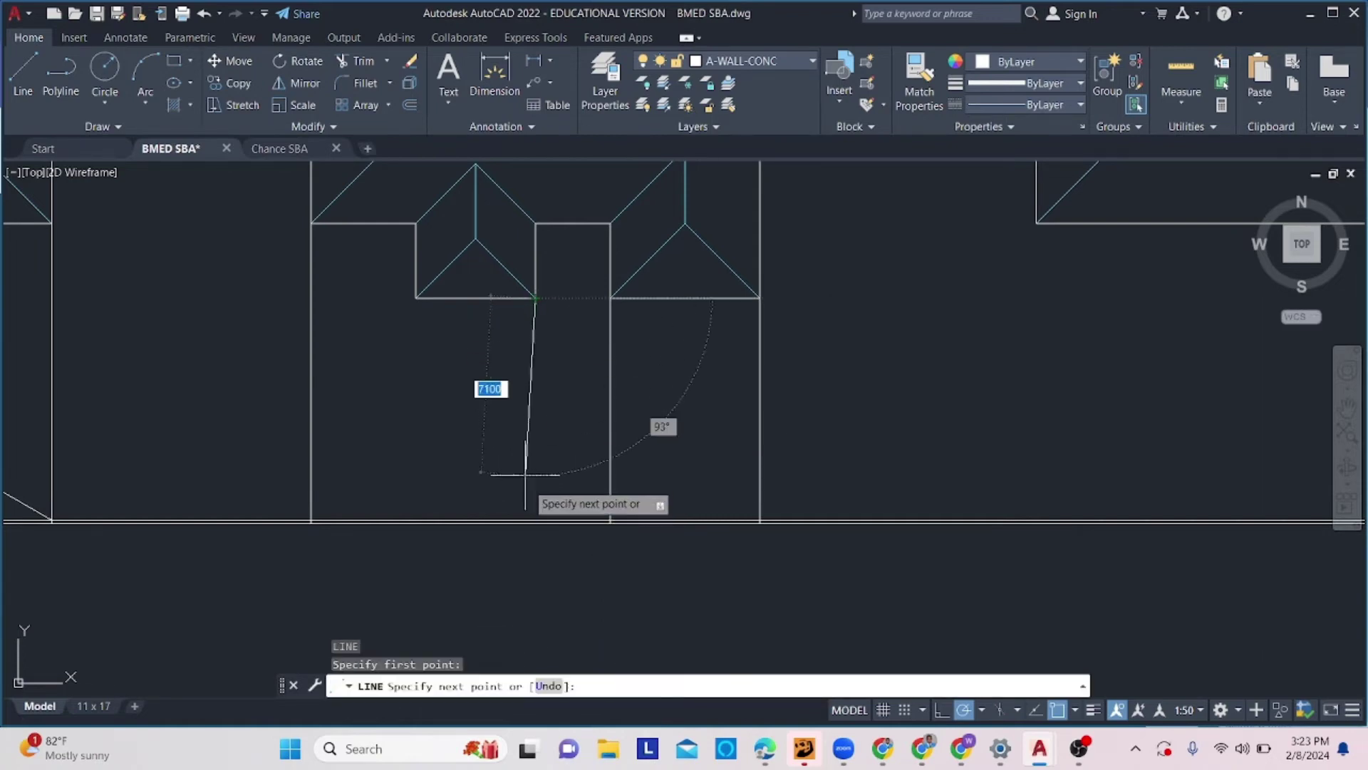
pyautogui.click(535, 521)
pyautogui.press('Return')
pyautogui.press('Return')
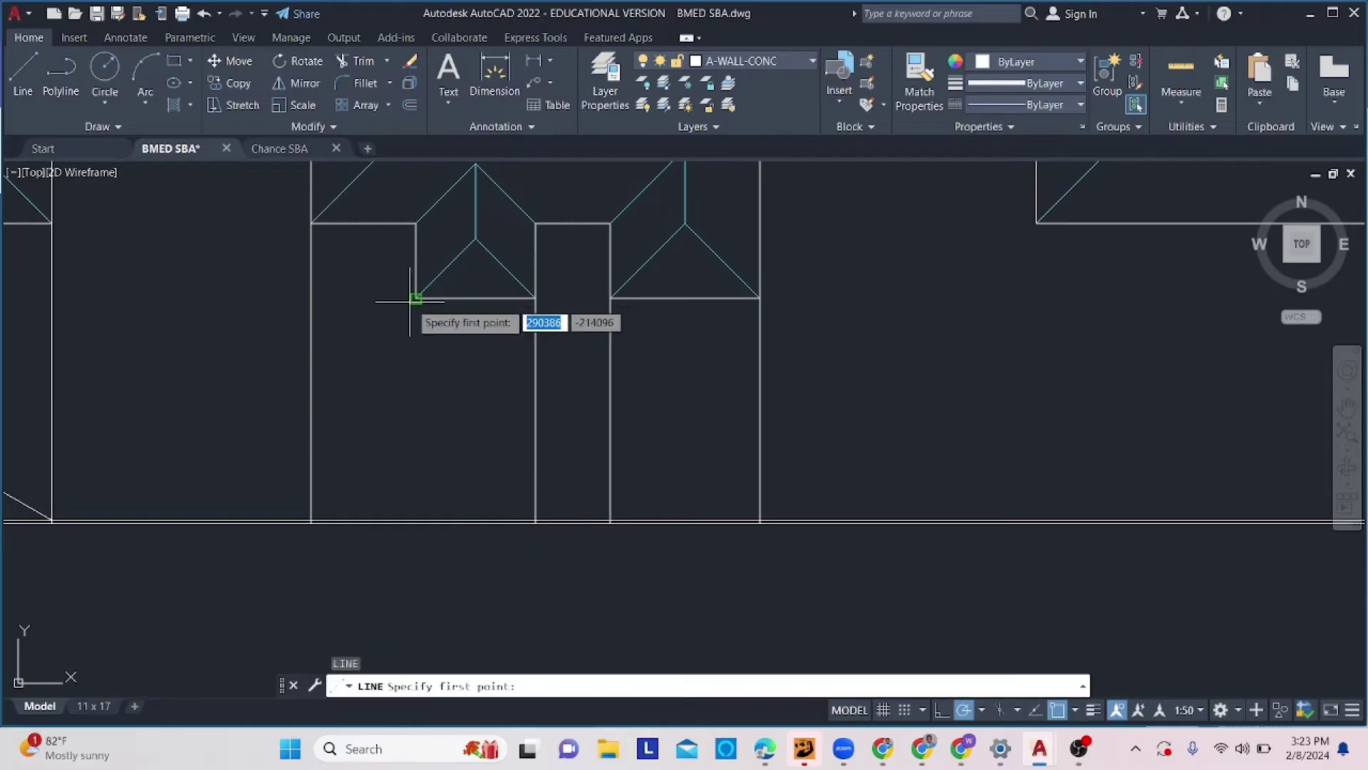
pyautogui.click(416, 298)
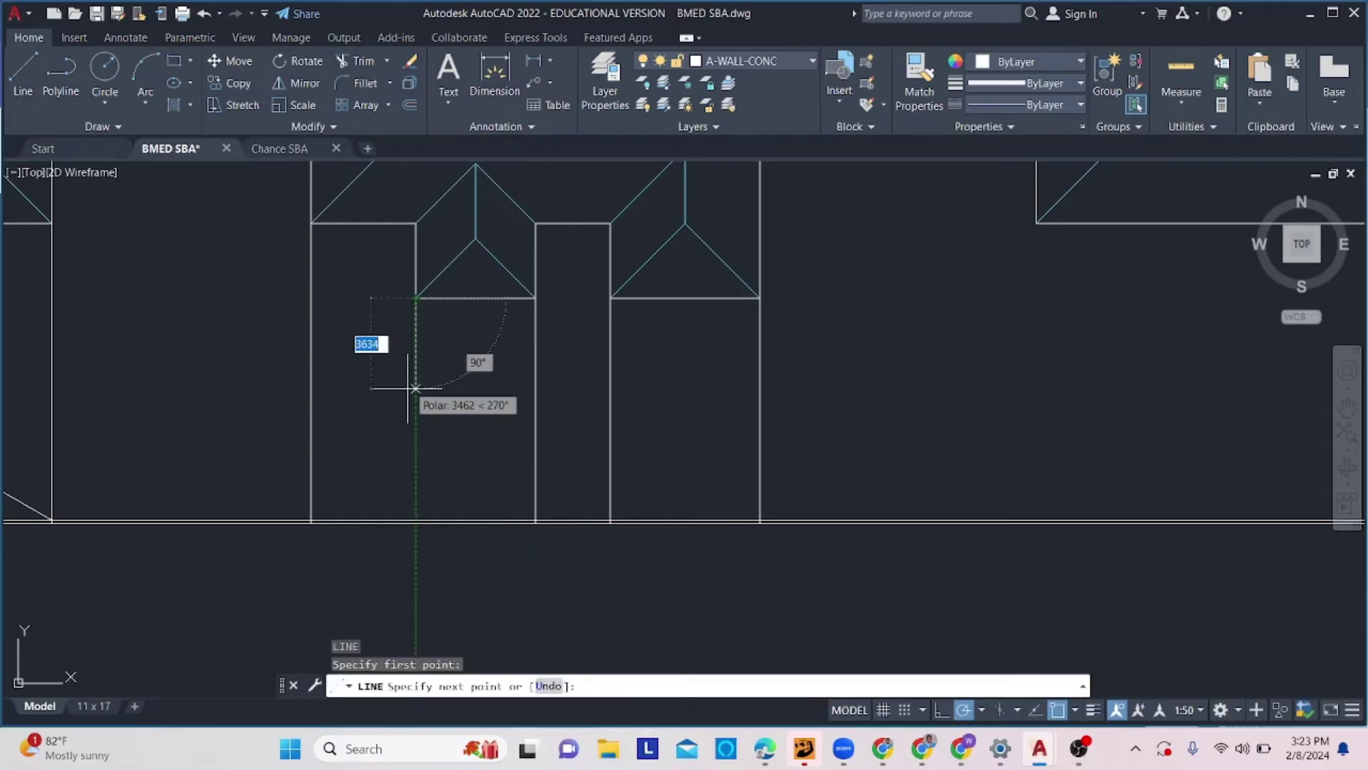
pyautogui.click(416, 525)
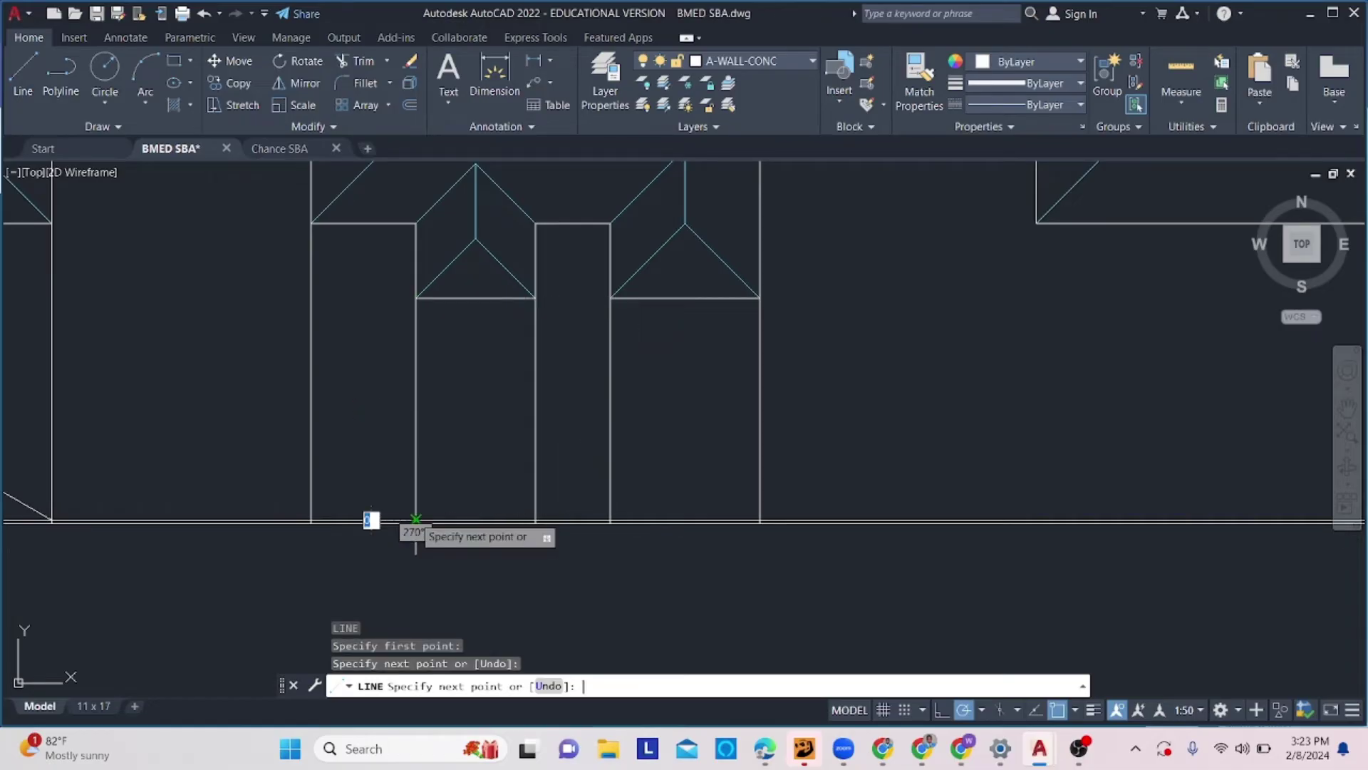
pyautogui.press('Return')
# Extend the bay wall line down to the ground line boundary.
pyautogui.click(436, 523)
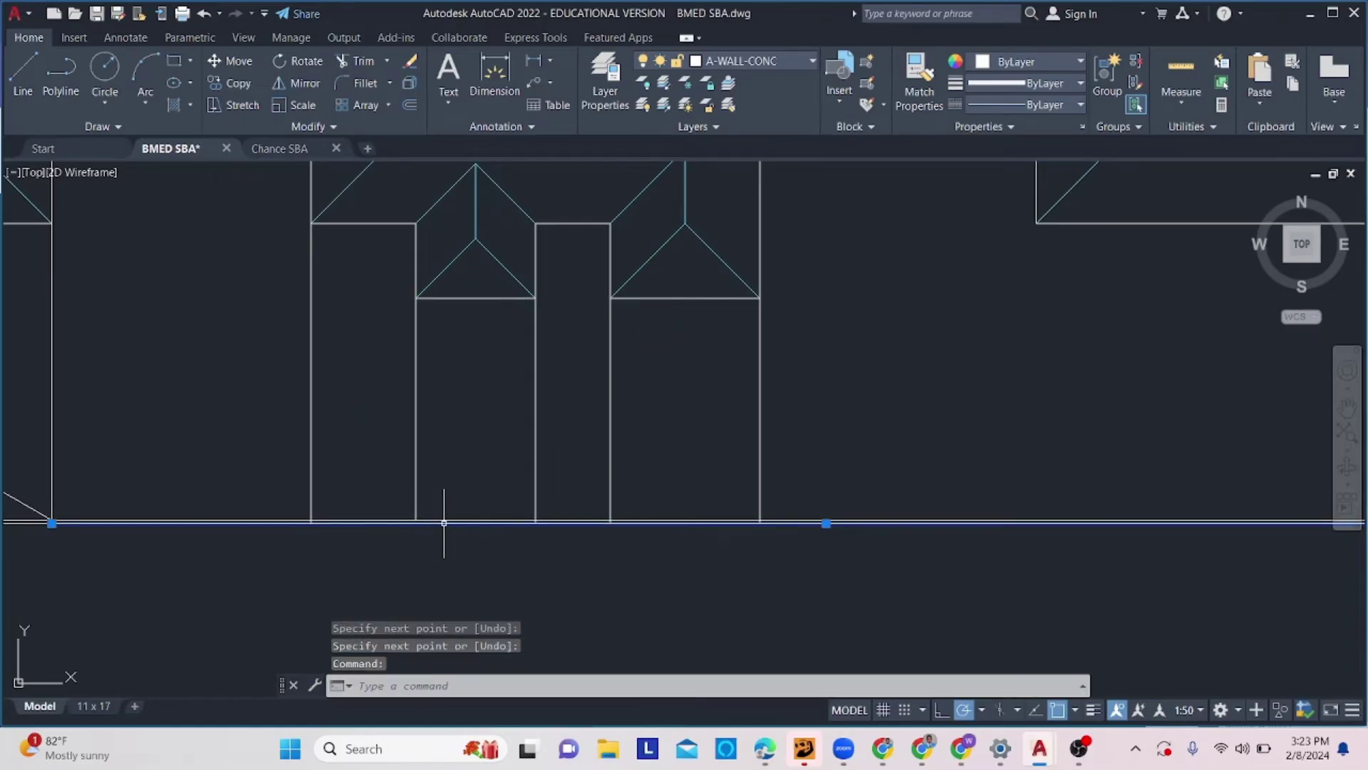
pyautogui.write('ex')
pyautogui.press('Return')
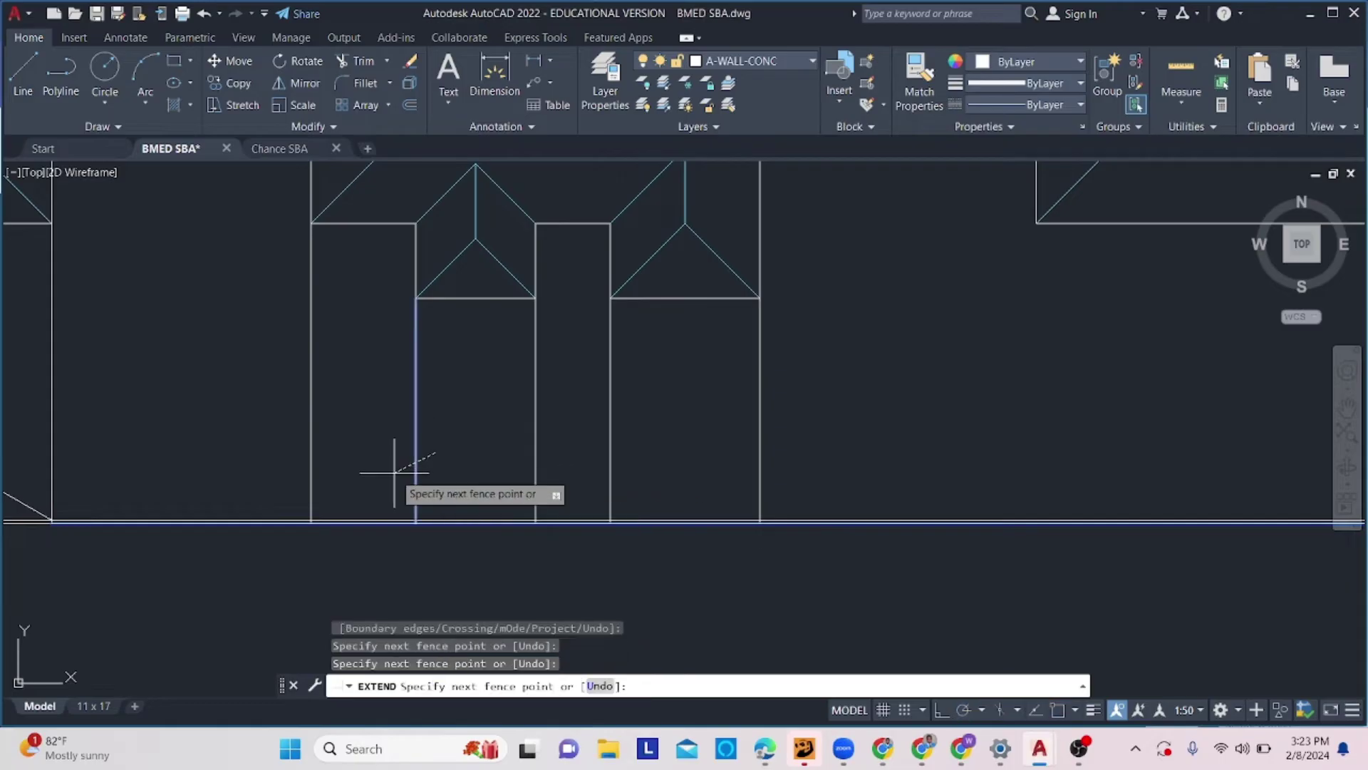
pyautogui.moveTo(391, 464); pyautogui.dragTo(502, 484)
pyautogui.press('Escape')
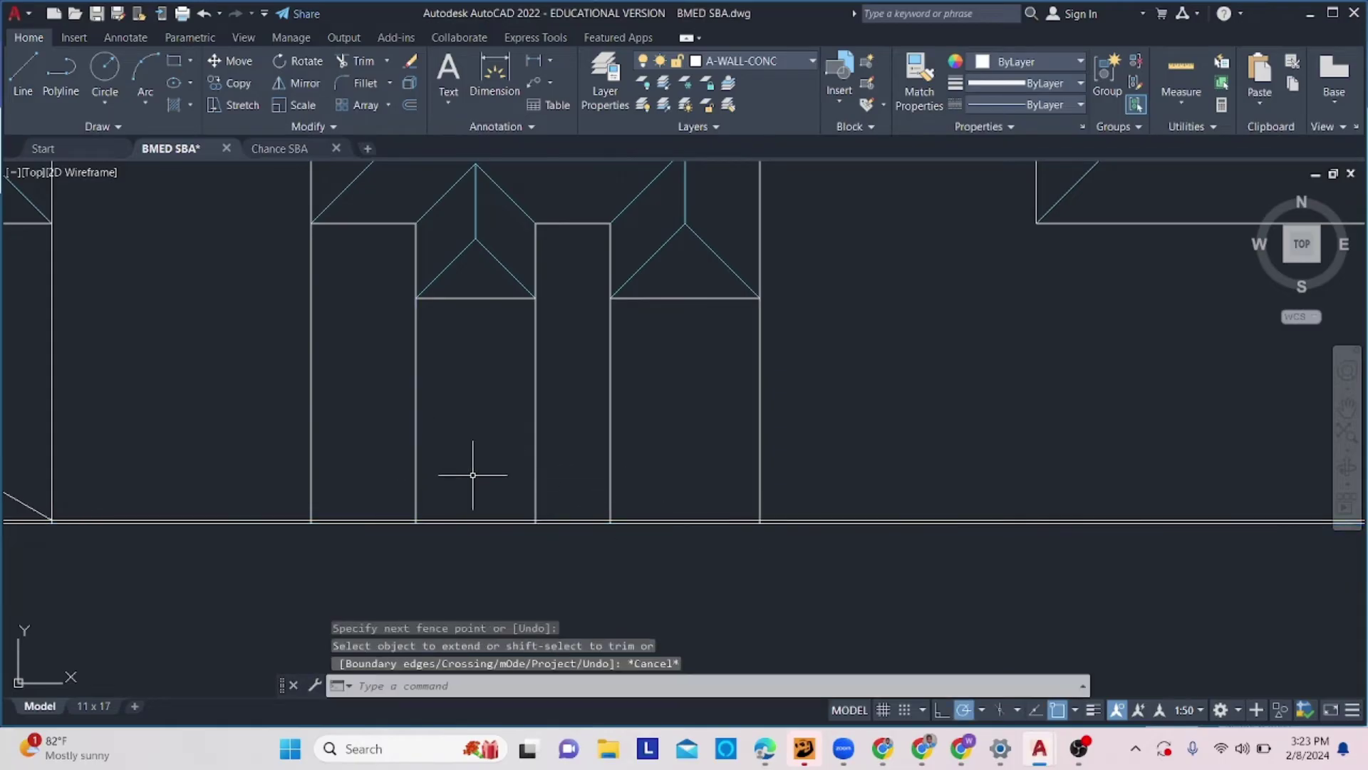
pyautogui.scroll(-2, 617, 487)
pyautogui.scroll(-2, 727, 479)
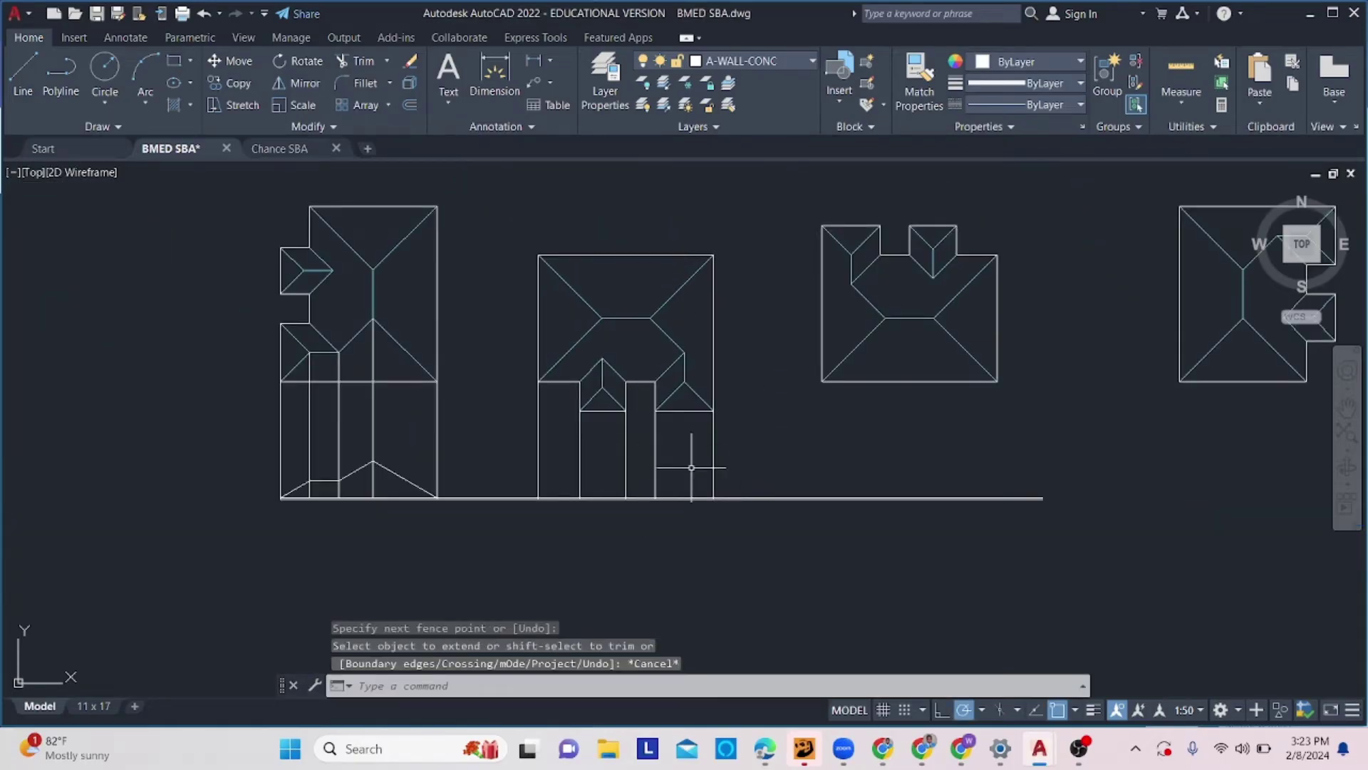
pyautogui.scroll(6, 713, 492)
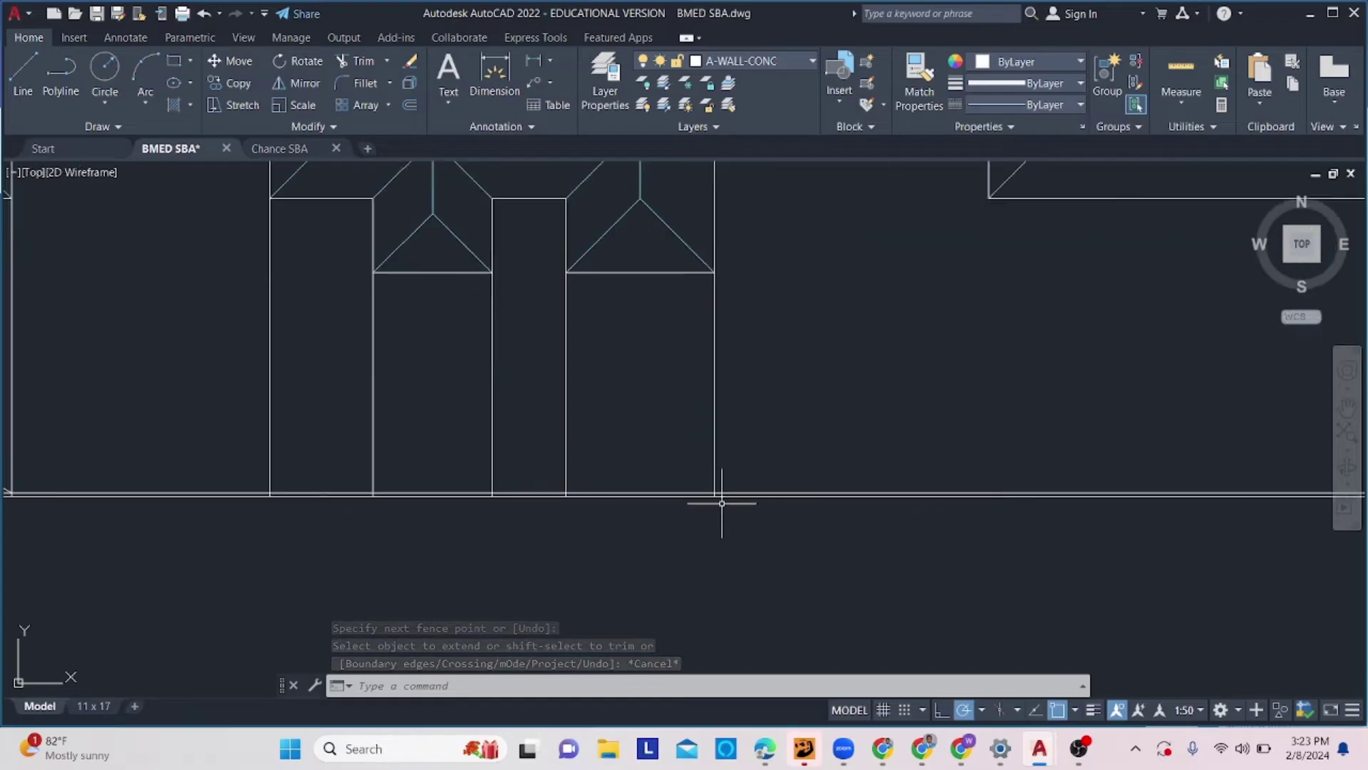
# Start a new line and cancel it, then begin selecting the roof slope.
pyautogui.write('l')
pyautogui.press('Return')
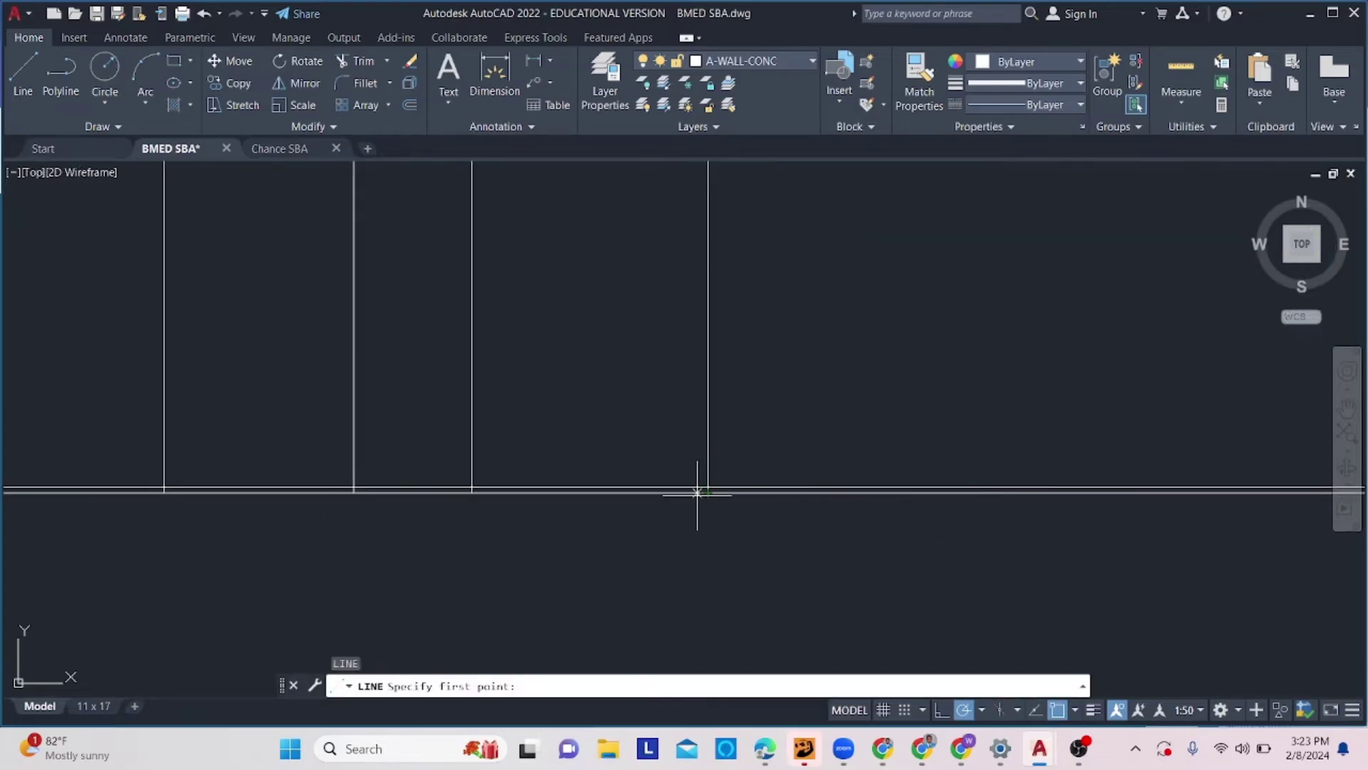
pyautogui.scroll(-5, 716, 488)
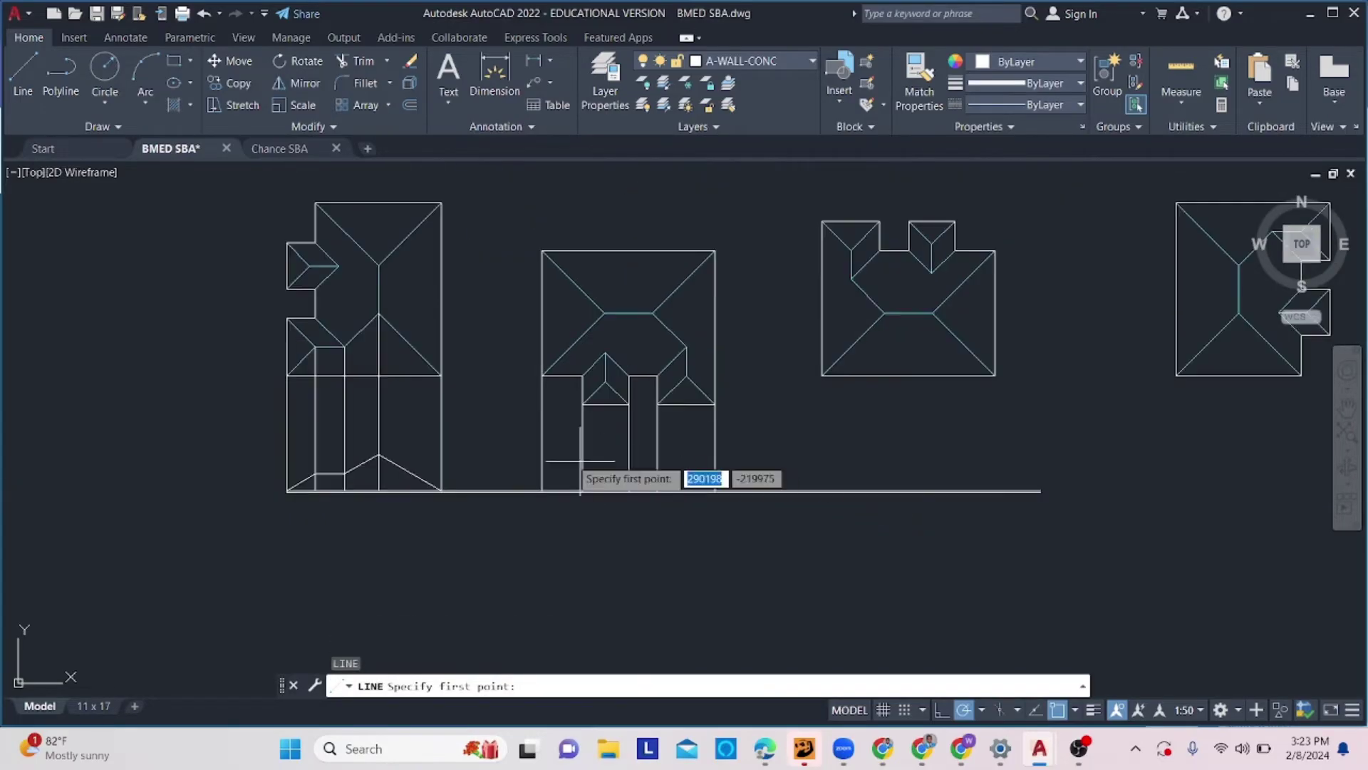
pyautogui.press('Escape')
pyautogui.scroll(4, 444, 488)
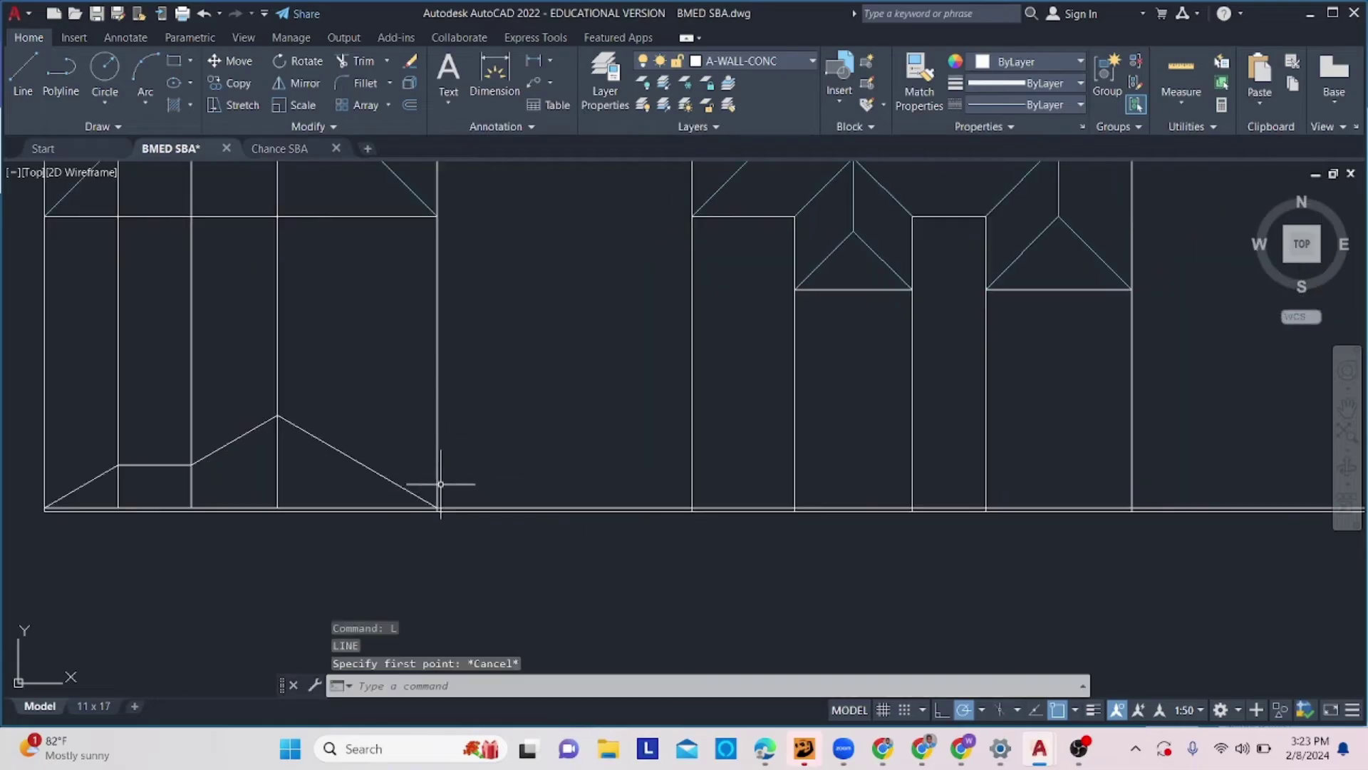
pyautogui.click(388, 439)
# Copy the 30° roof slope line to the next elevation's corner.
pyautogui.click(330, 479)
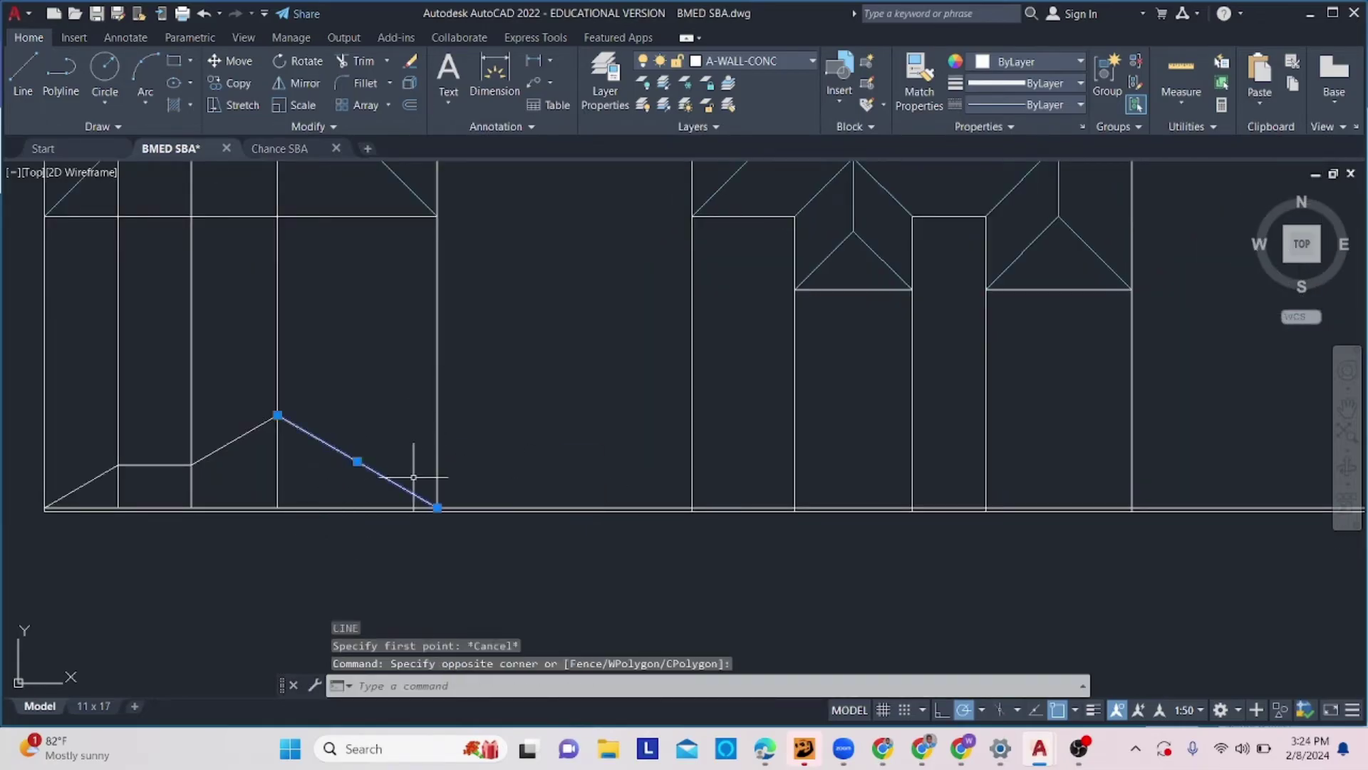
pyautogui.press('Return')
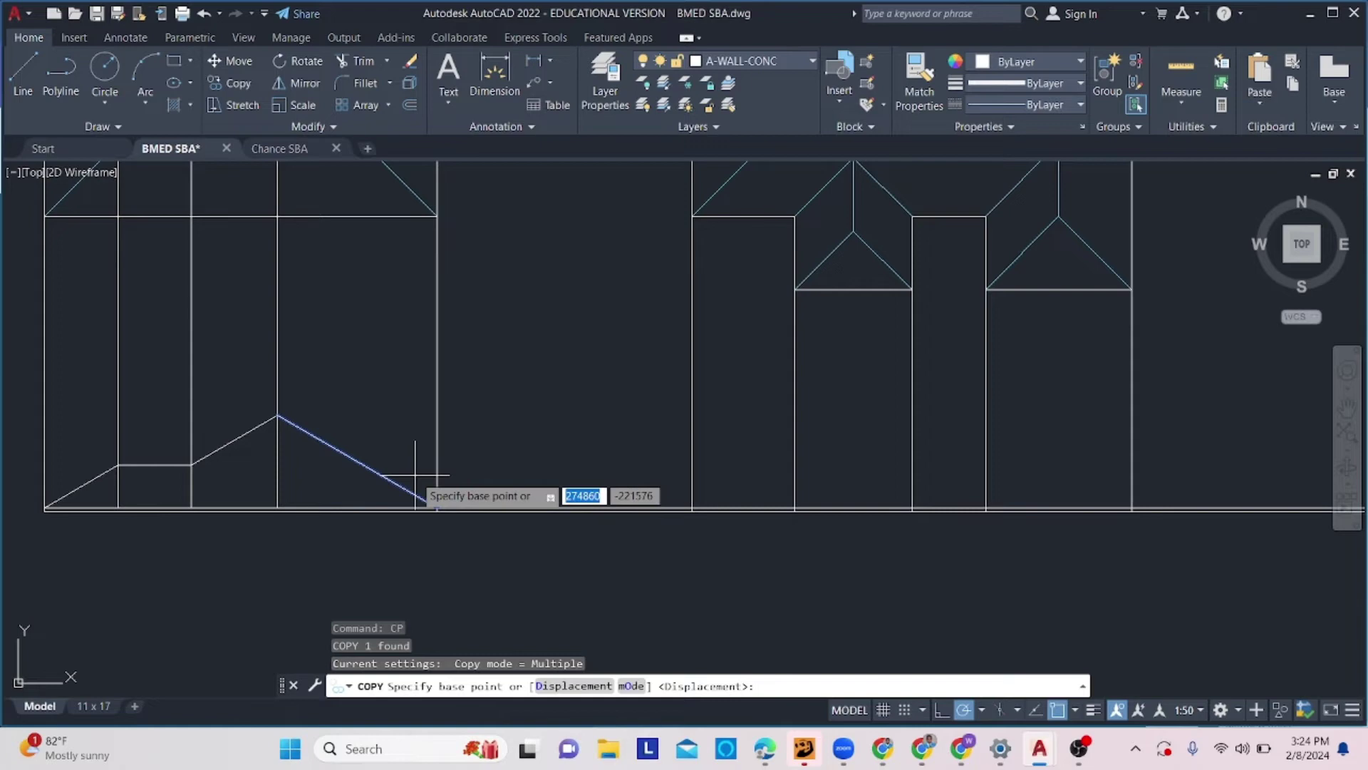
pyautogui.click(437, 508)
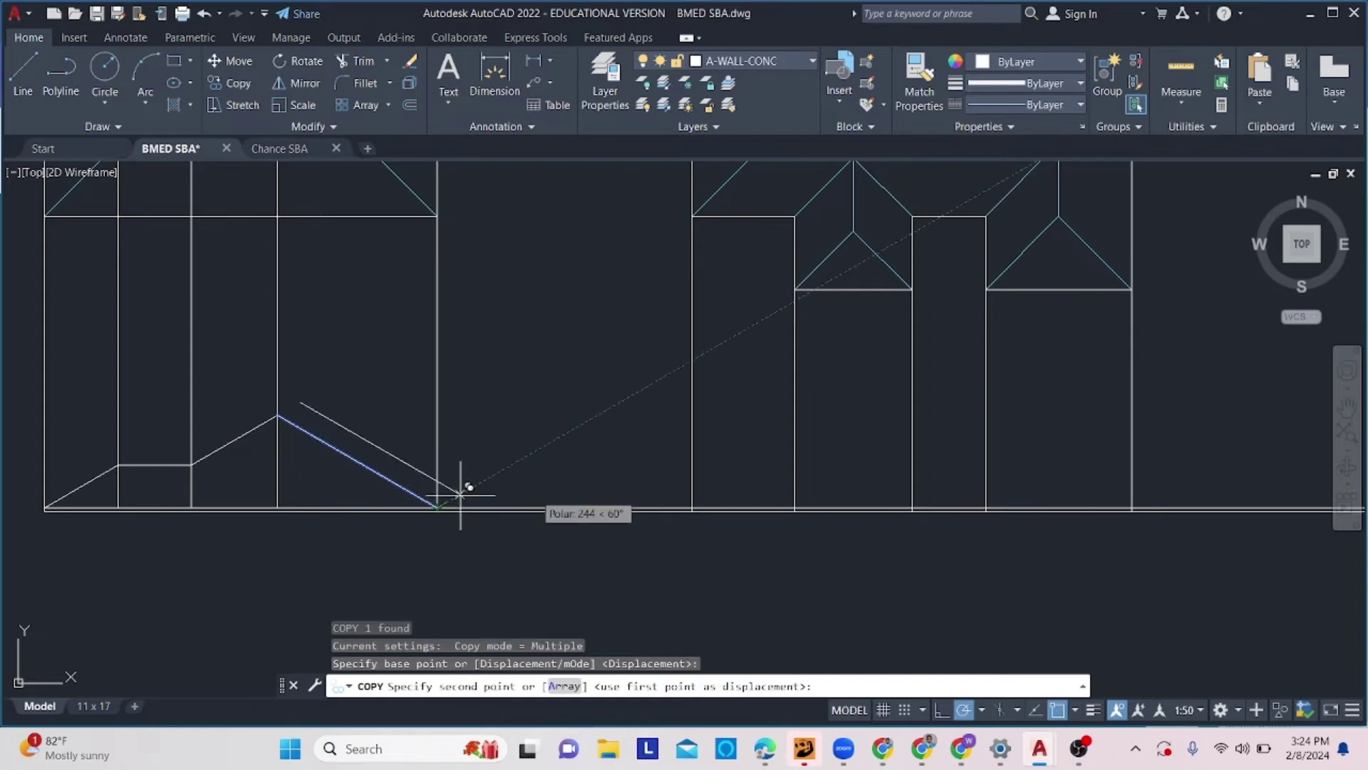
pyautogui.click(1132, 508)
pyautogui.press('Escape')
pyautogui.scroll(-4, 1100, 513)
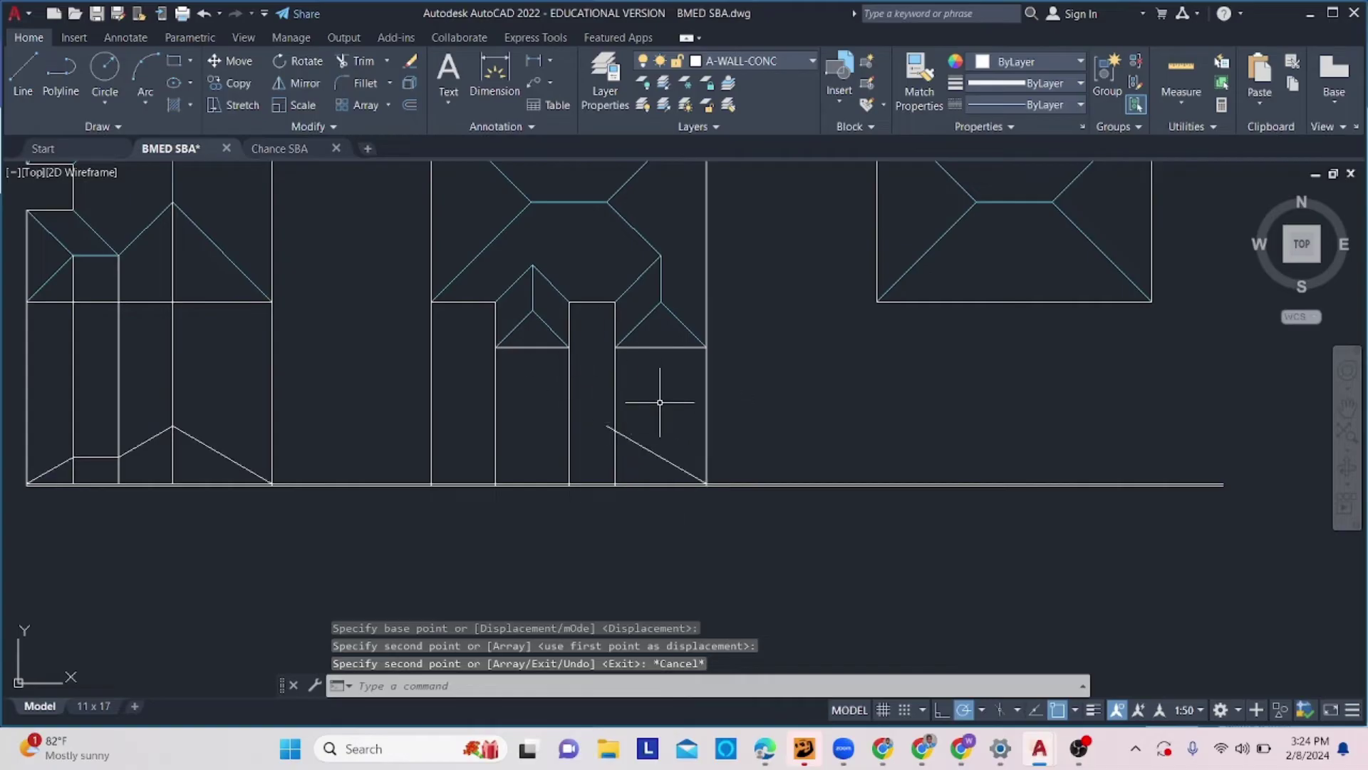
# Draw verticals from the roof corner, gable peak and ridge end past the ground line.
pyautogui.write('l')
pyautogui.press('Return')
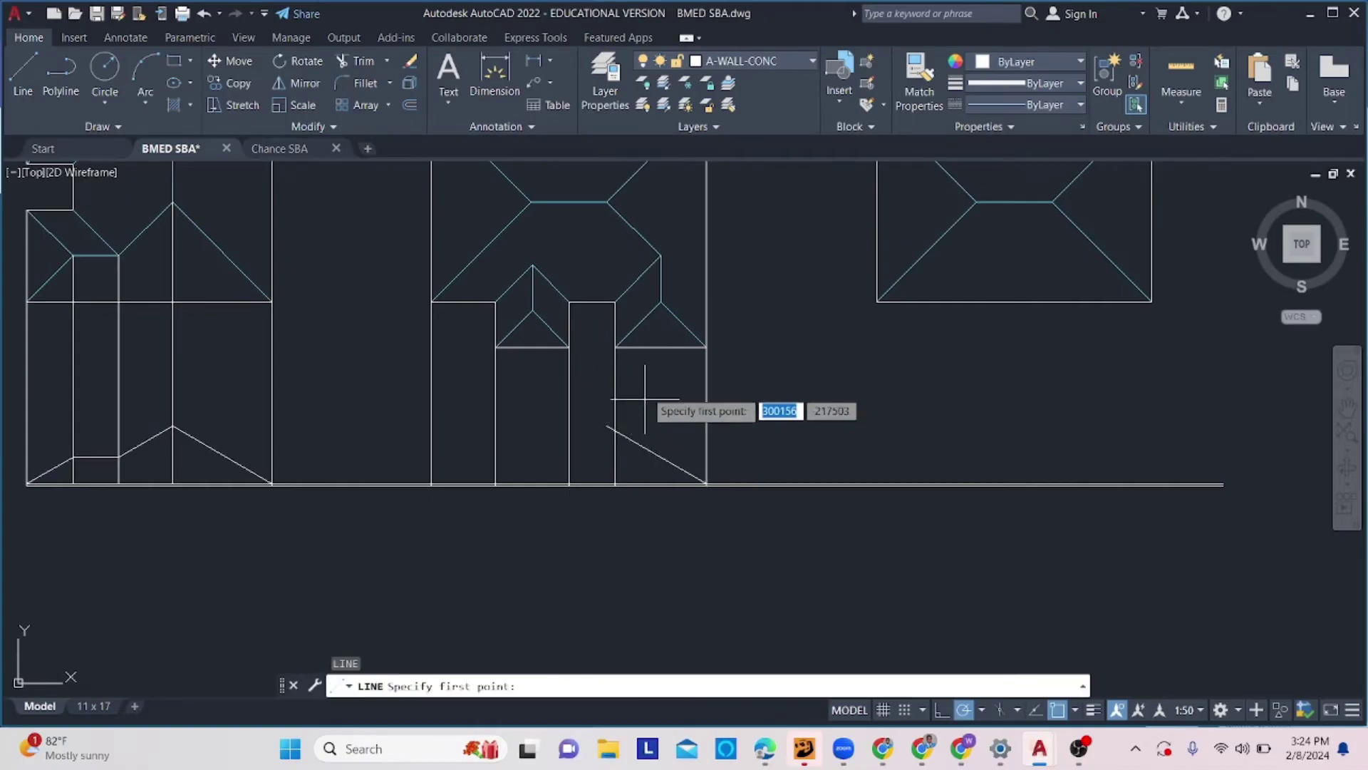
pyautogui.click(662, 302)
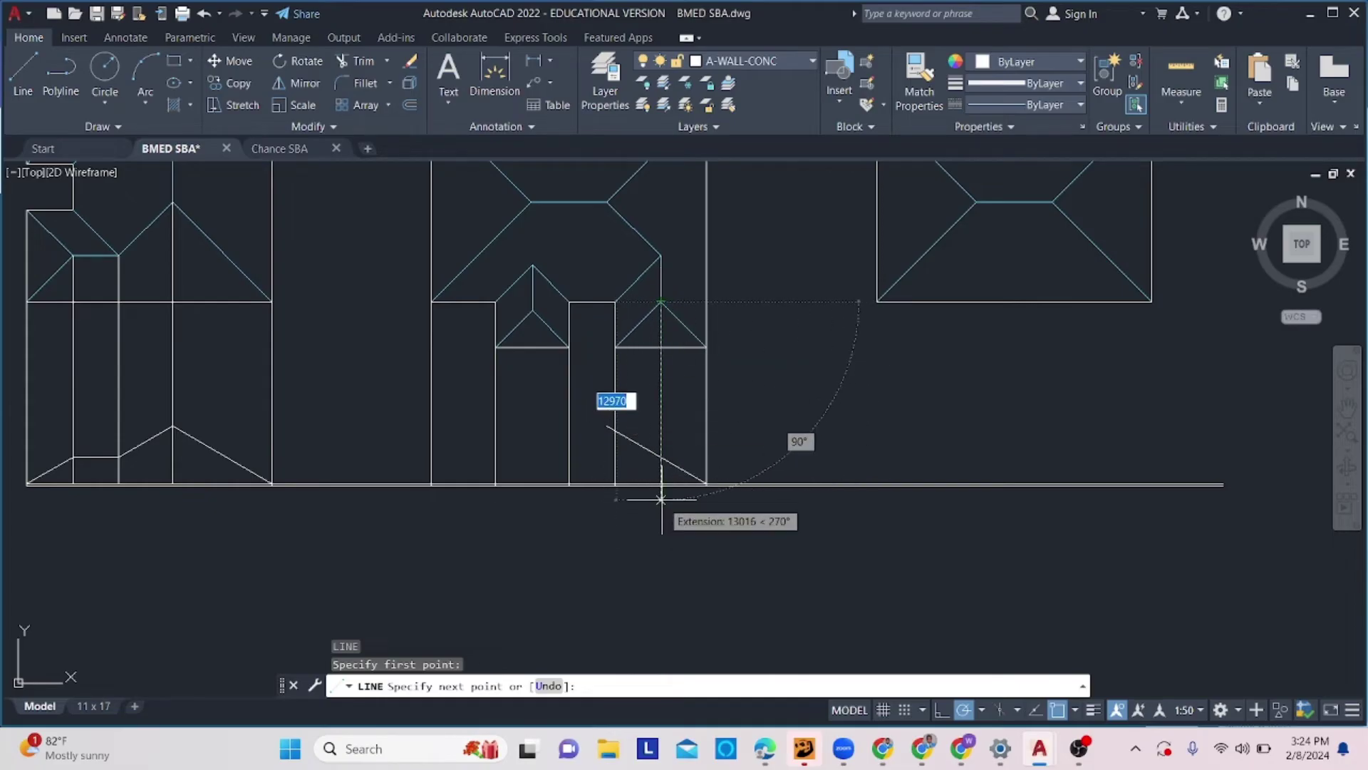
pyautogui.click(661, 545)
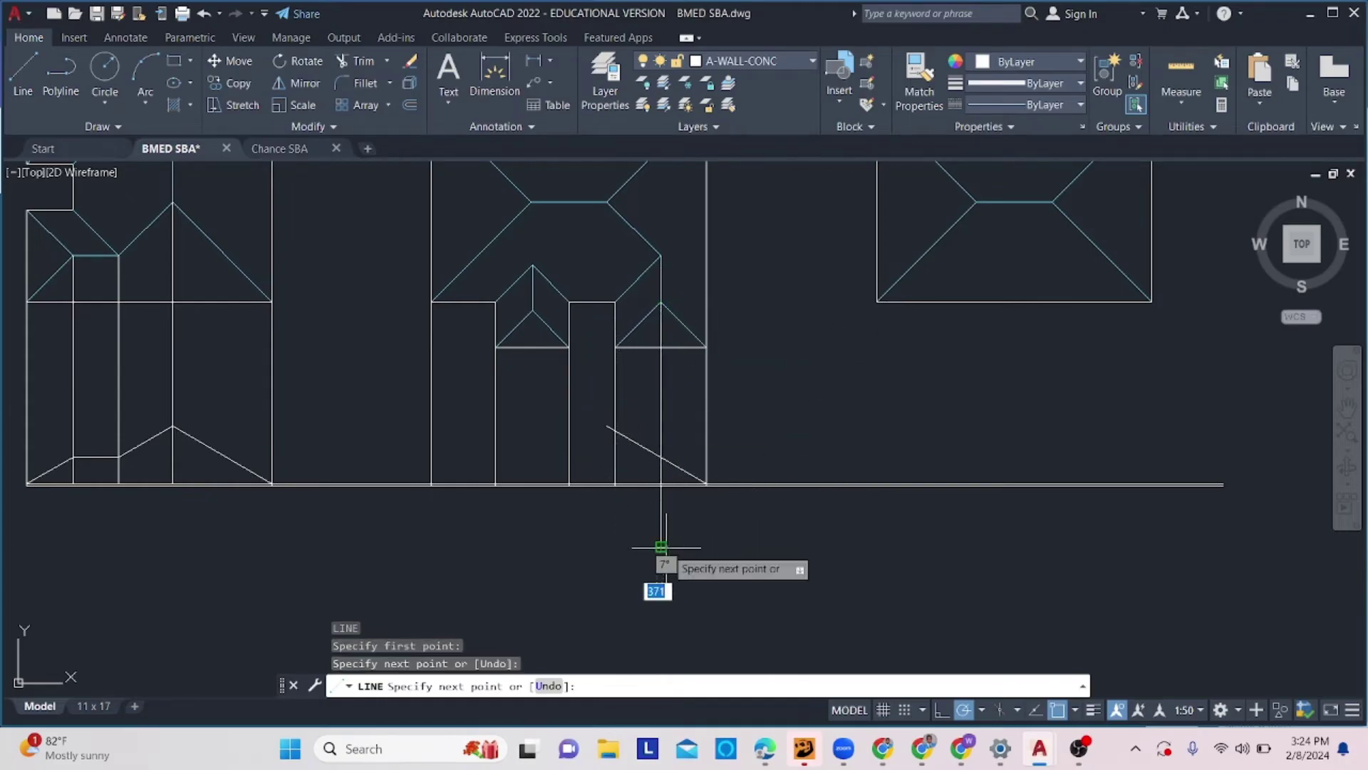
pyautogui.press('Return')
pyautogui.press('Return')
pyautogui.click(533, 311)
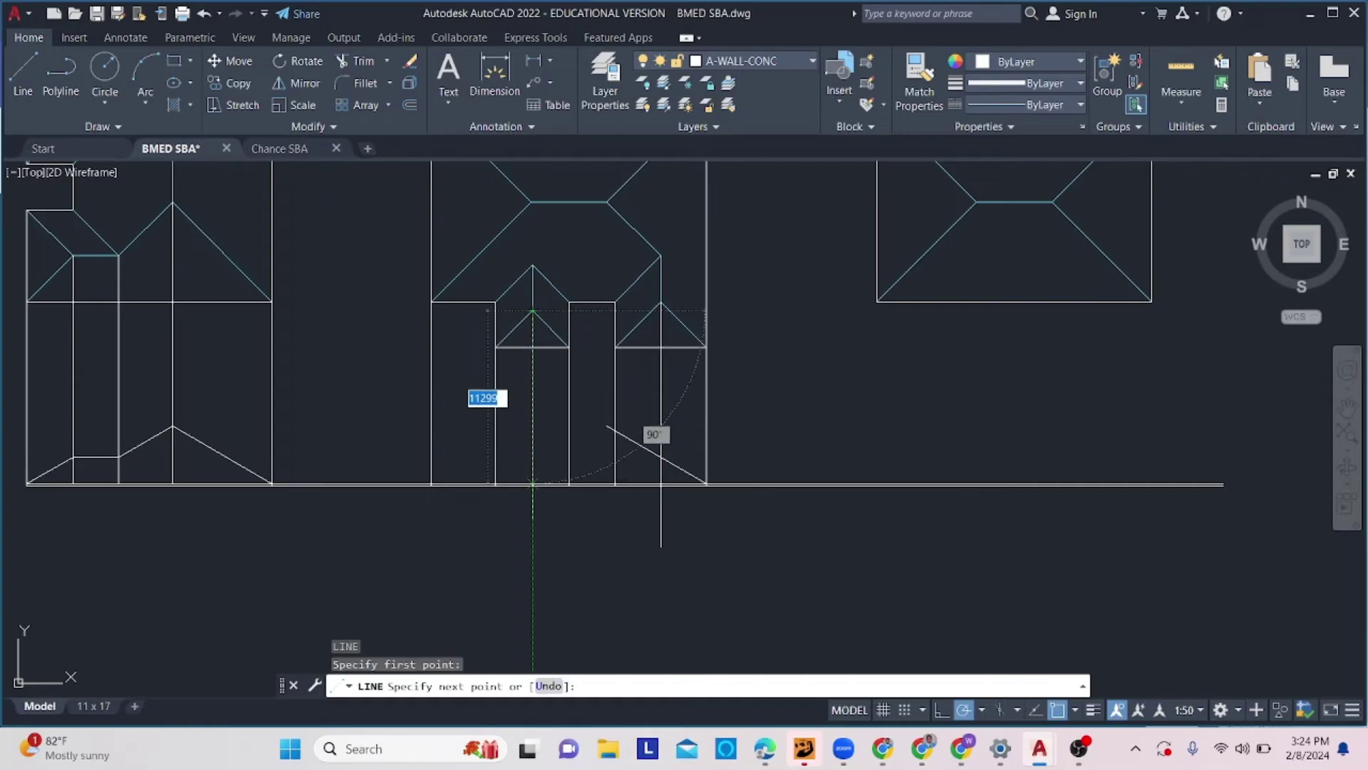
pyautogui.click(533, 552)
pyautogui.press('Return')
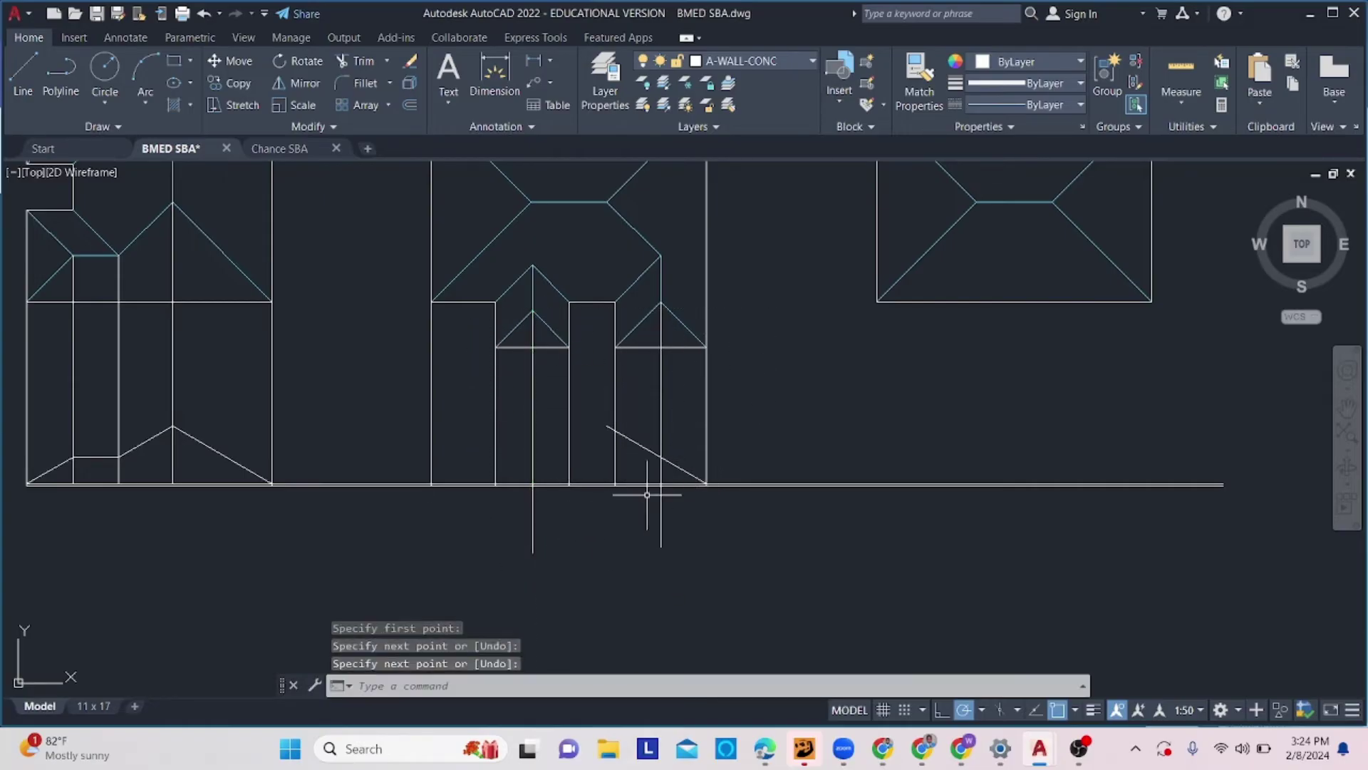
pyautogui.press('Return')
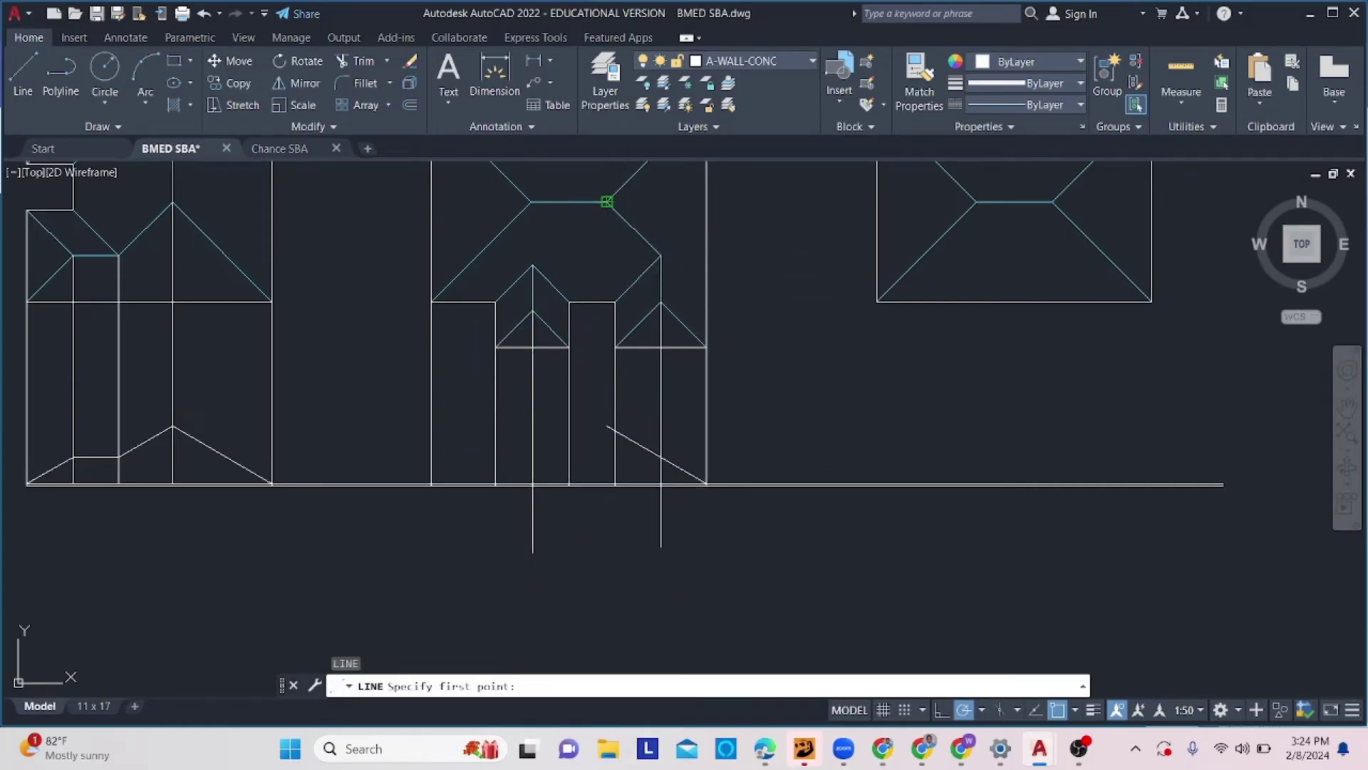
pyautogui.click(607, 201)
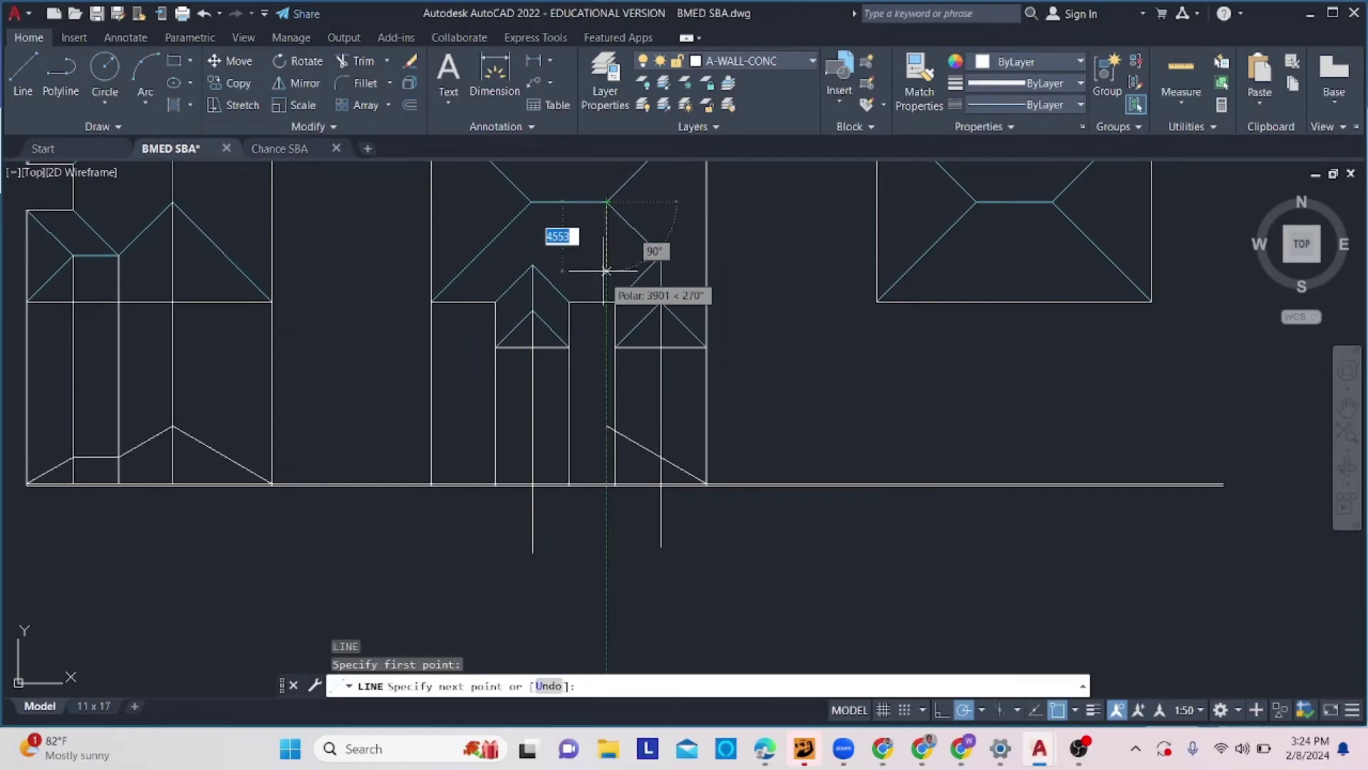
pyautogui.click(607, 563)
pyautogui.press('Escape')
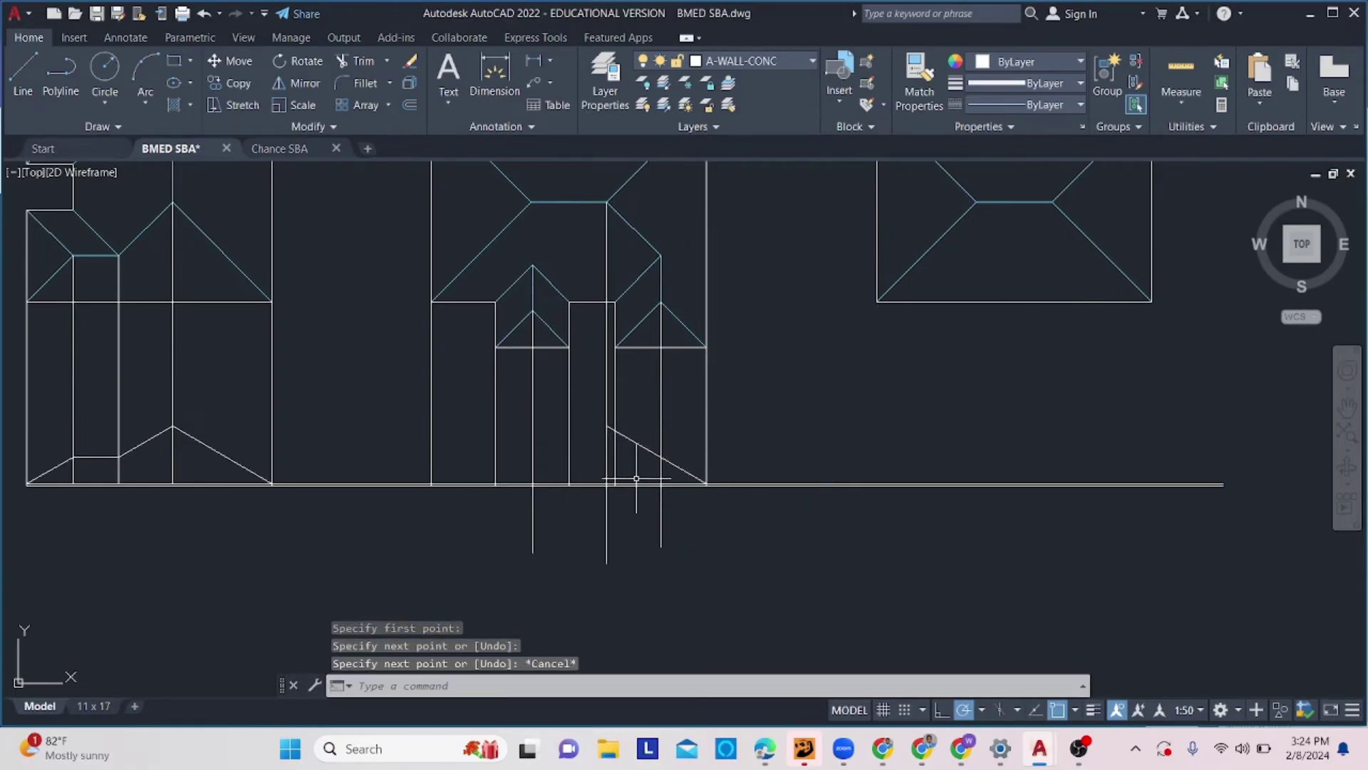
# Draw one more projection line from the middle roof plan down past the ground line.
pyautogui.scroll(5, 635, 443)
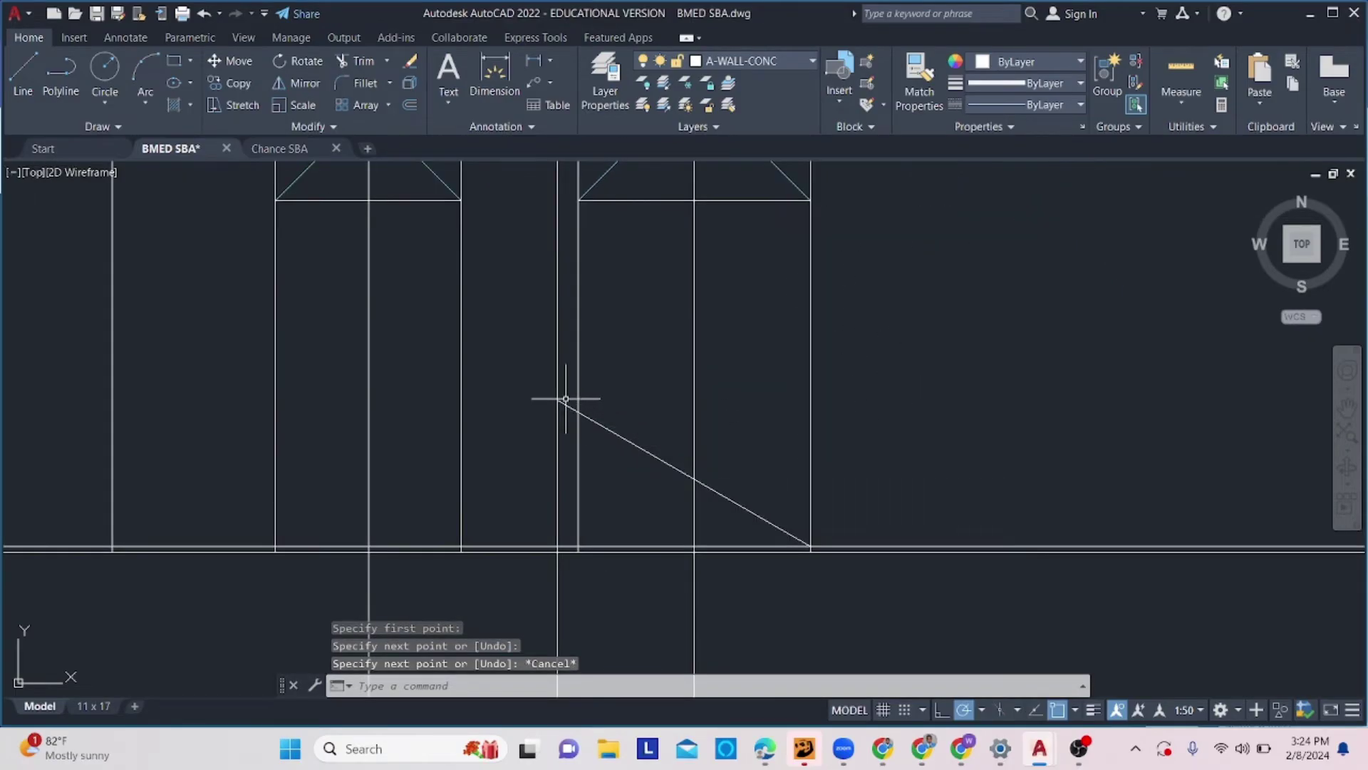
pyautogui.click(537, 357)
pyautogui.scroll(-5, 577, 374)
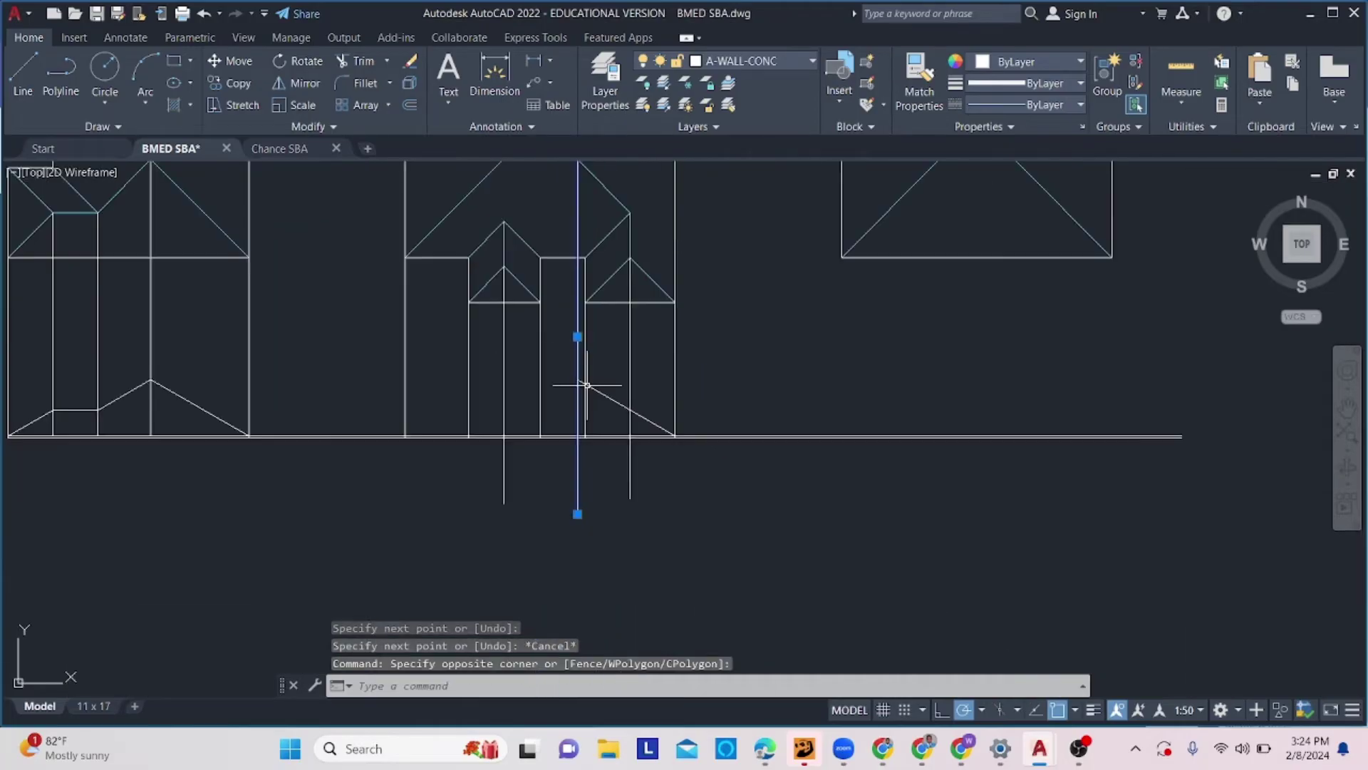
pyautogui.press('Escape')
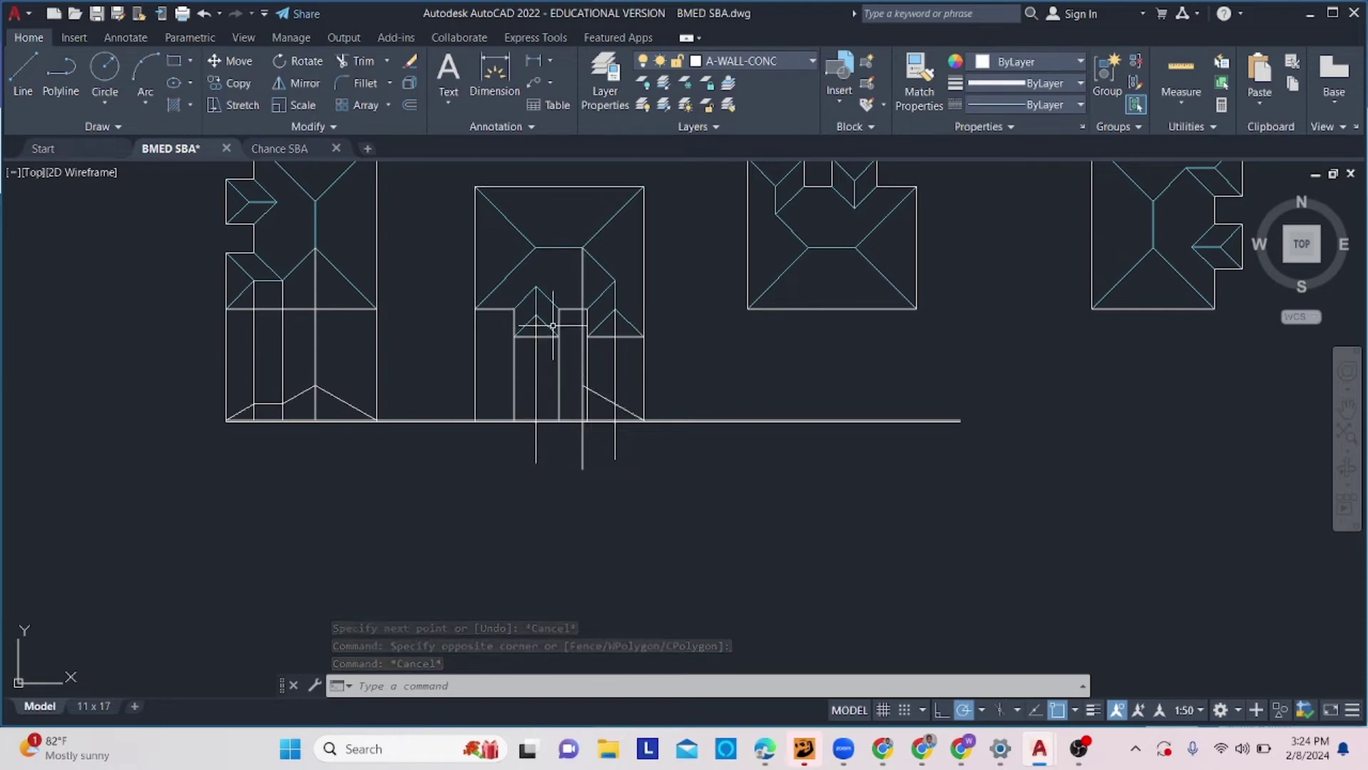
pyautogui.write('l')
pyautogui.press('Return')
pyautogui.click(536, 247)
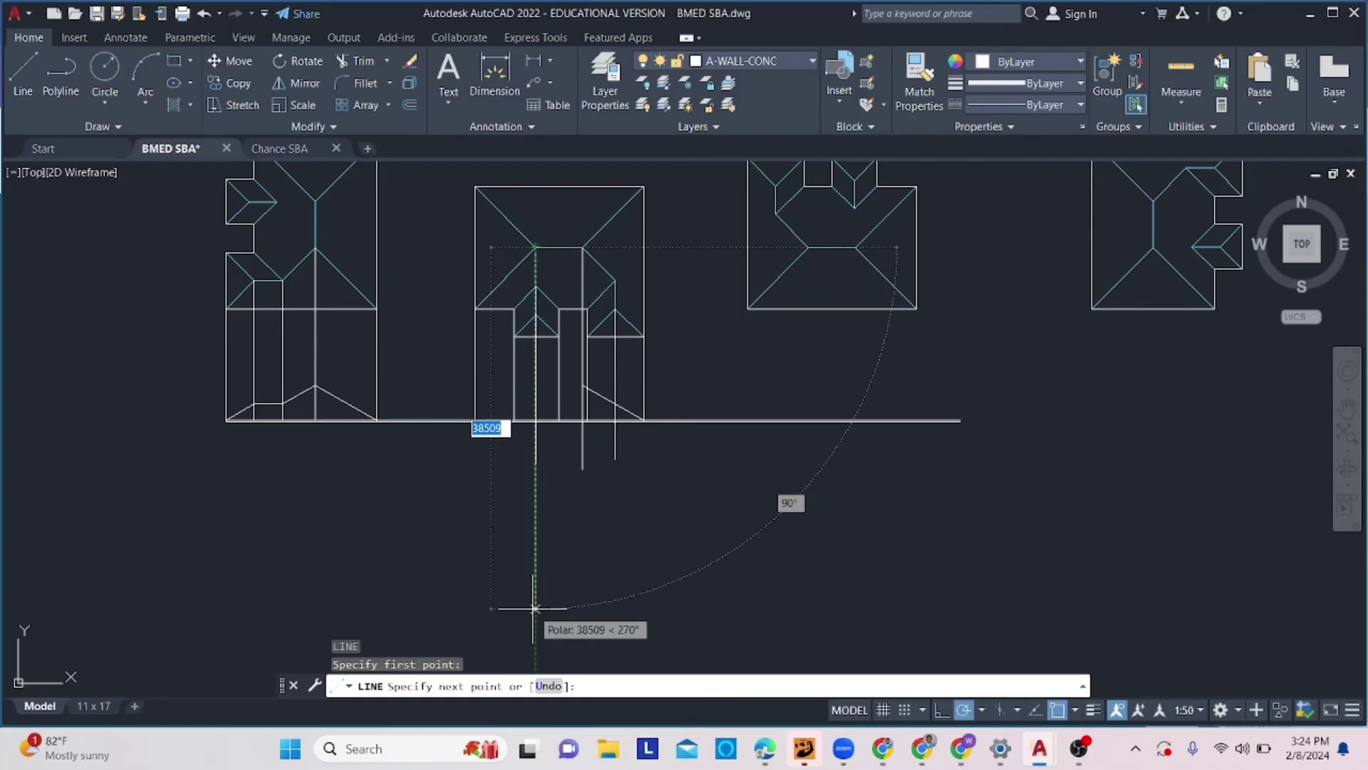
pyautogui.click(535, 563)
pyautogui.press('Escape')
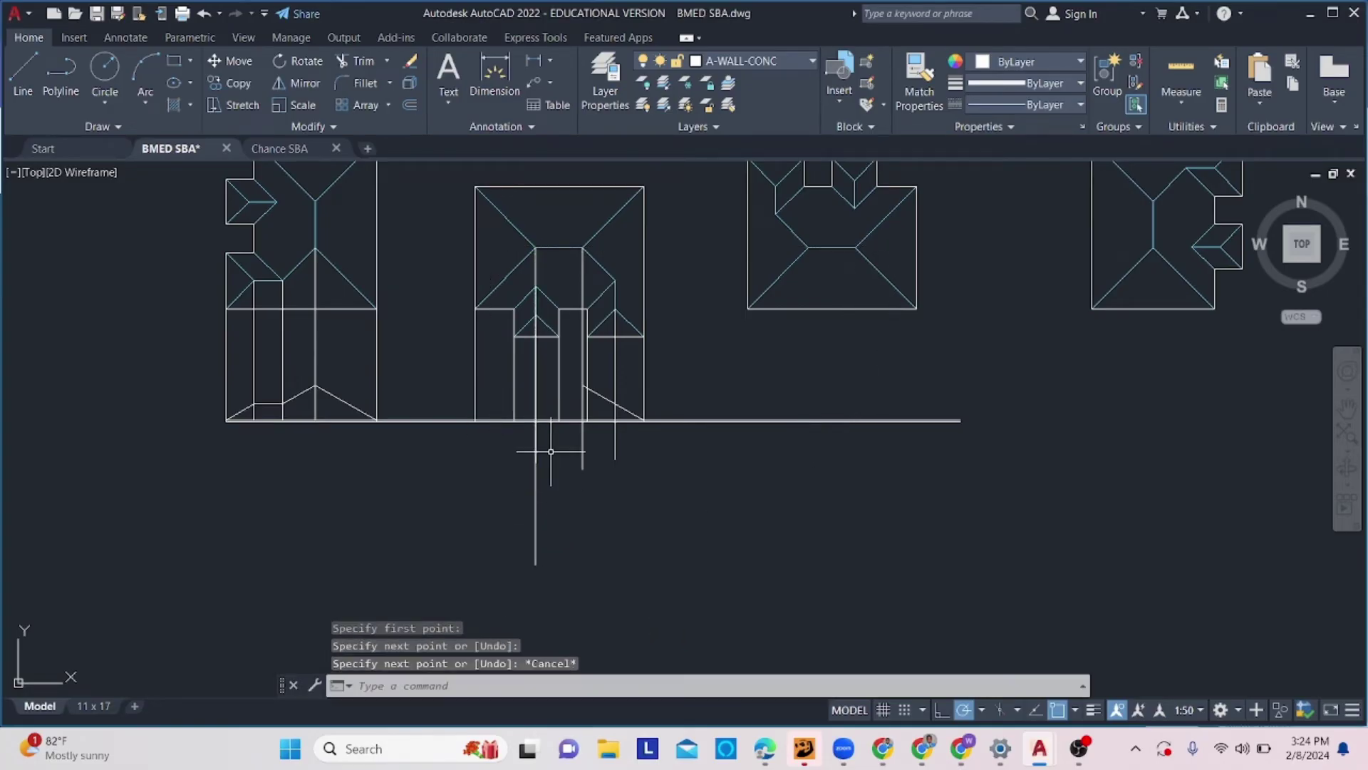
pyautogui.scroll(4, 562, 250)
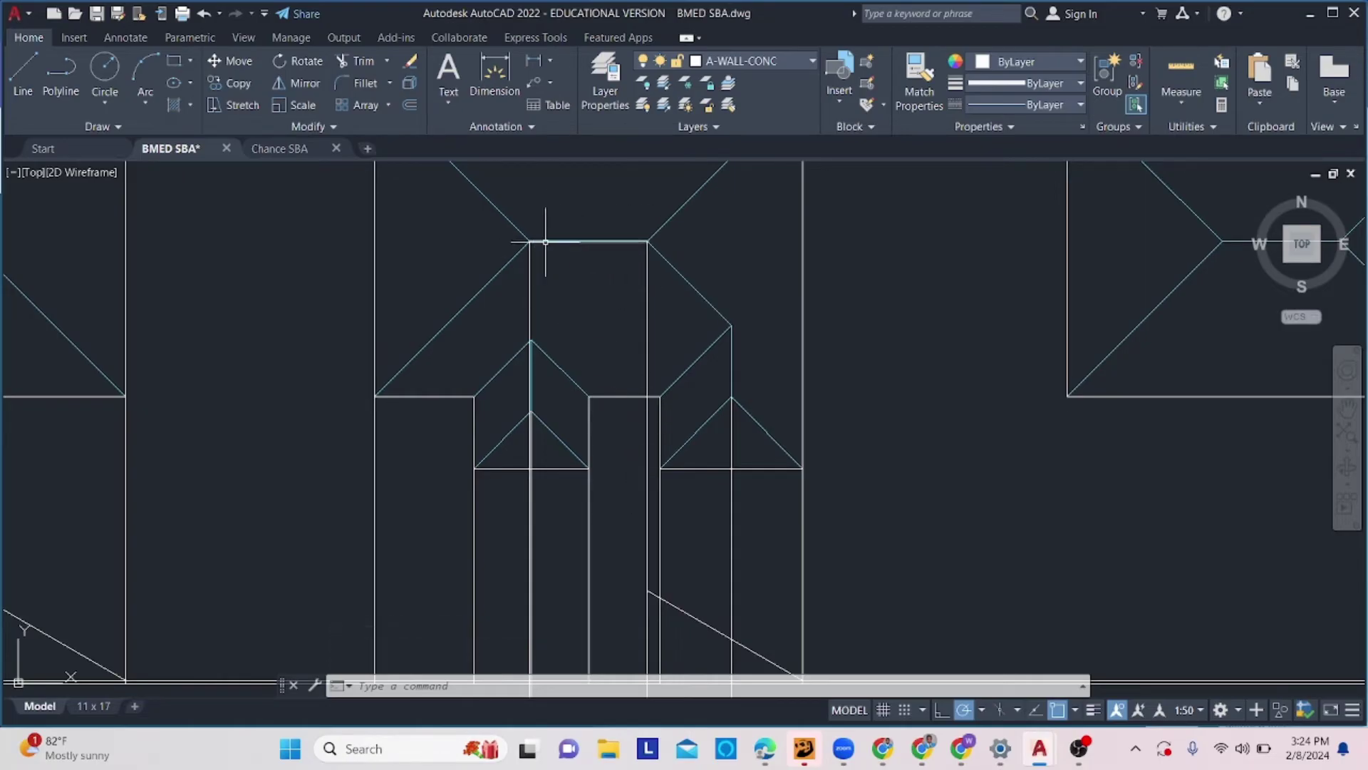
# Draw the flat roof top line from the right slope's upper end to the projection line.
pyautogui.press('l')
pyautogui.press('Return')
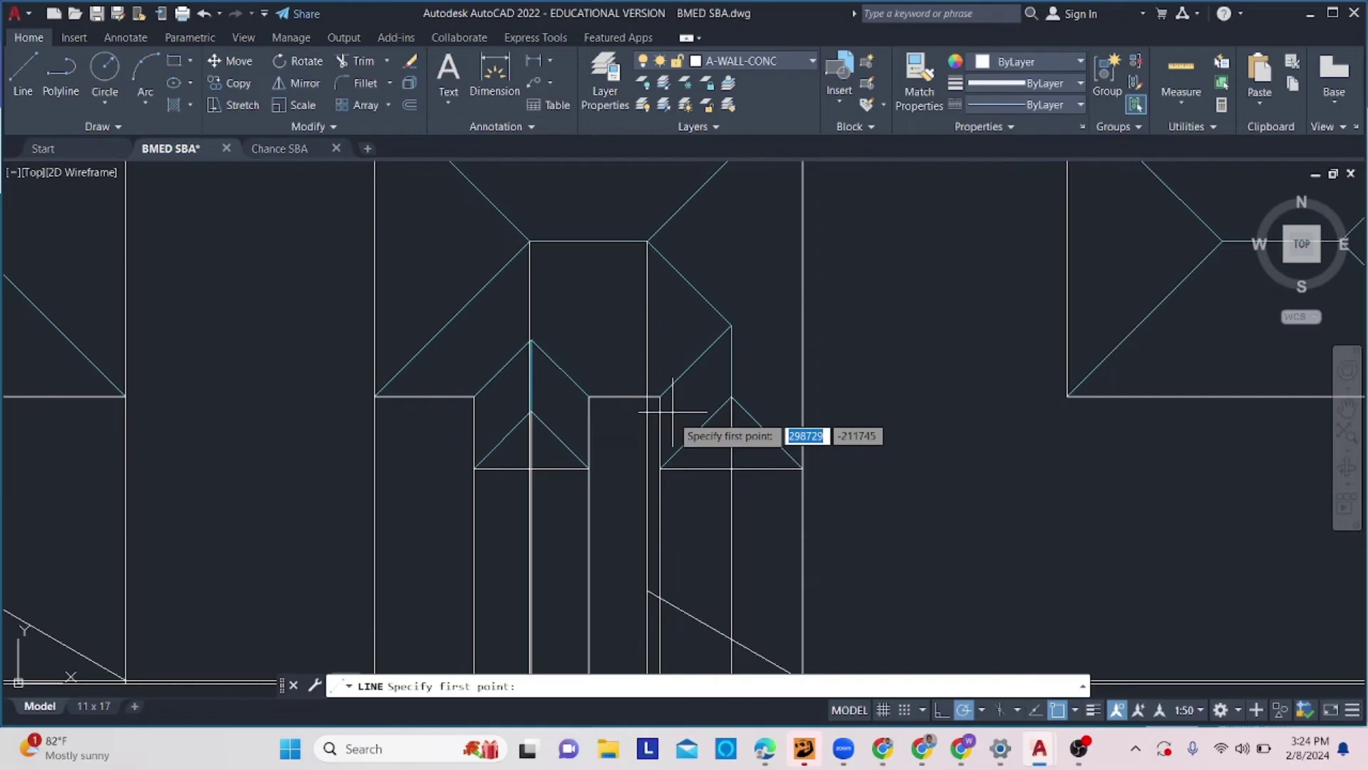
pyautogui.click(648, 590)
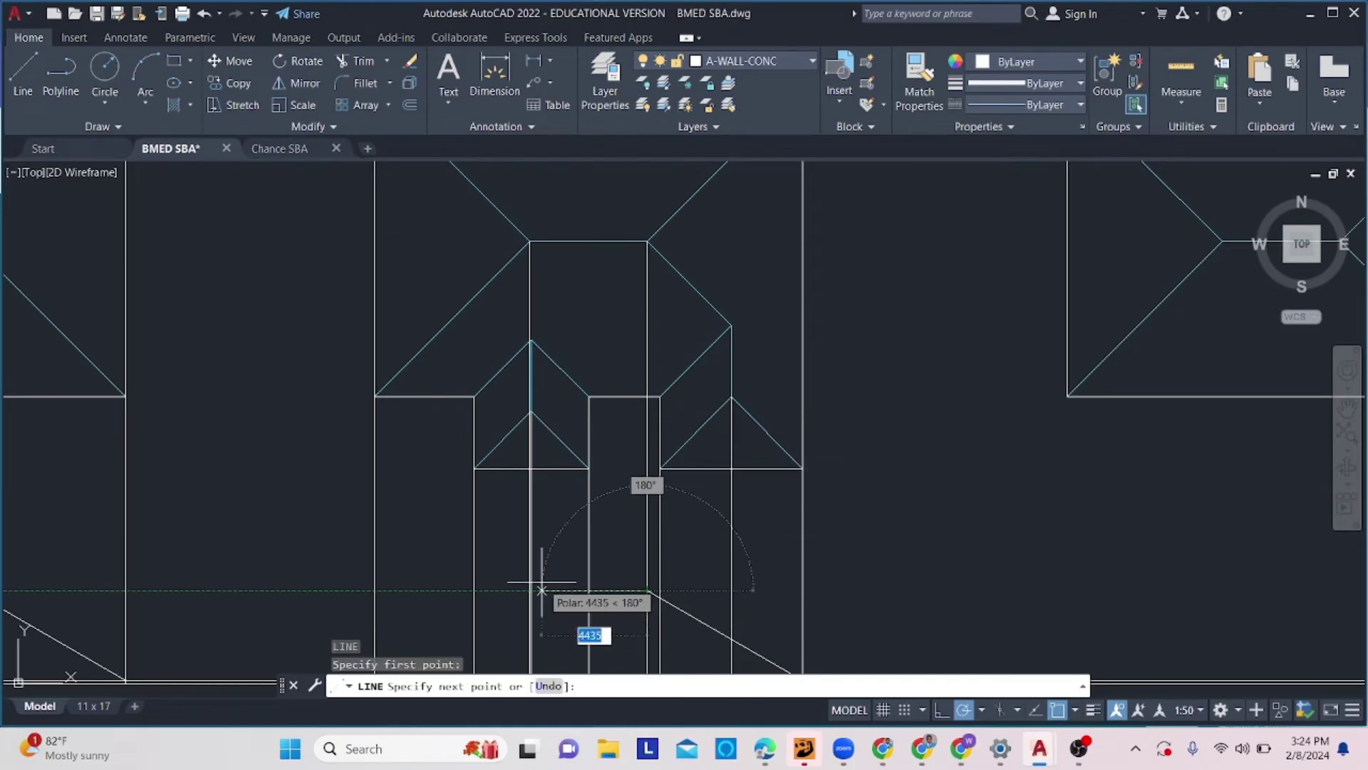
pyautogui.scroll(2, 545, 582)
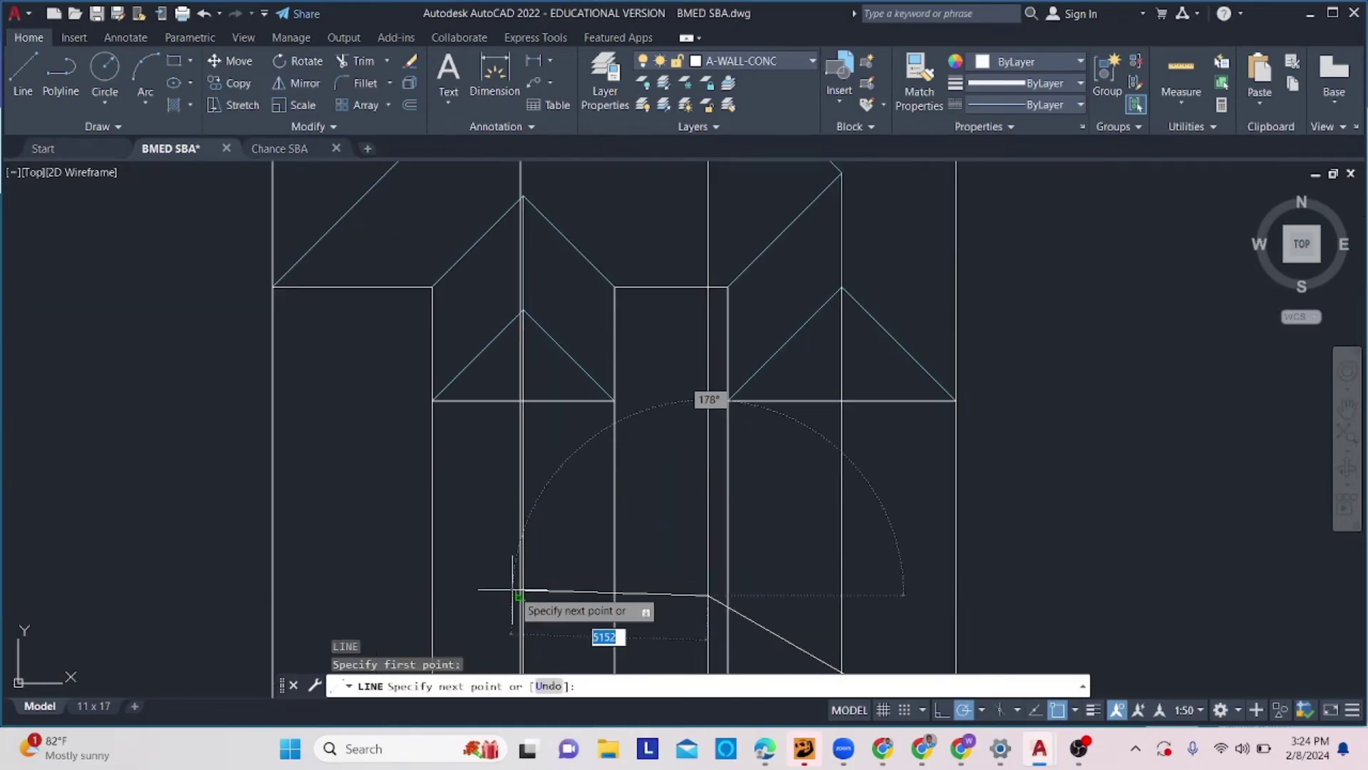
pyautogui.click(518, 597)
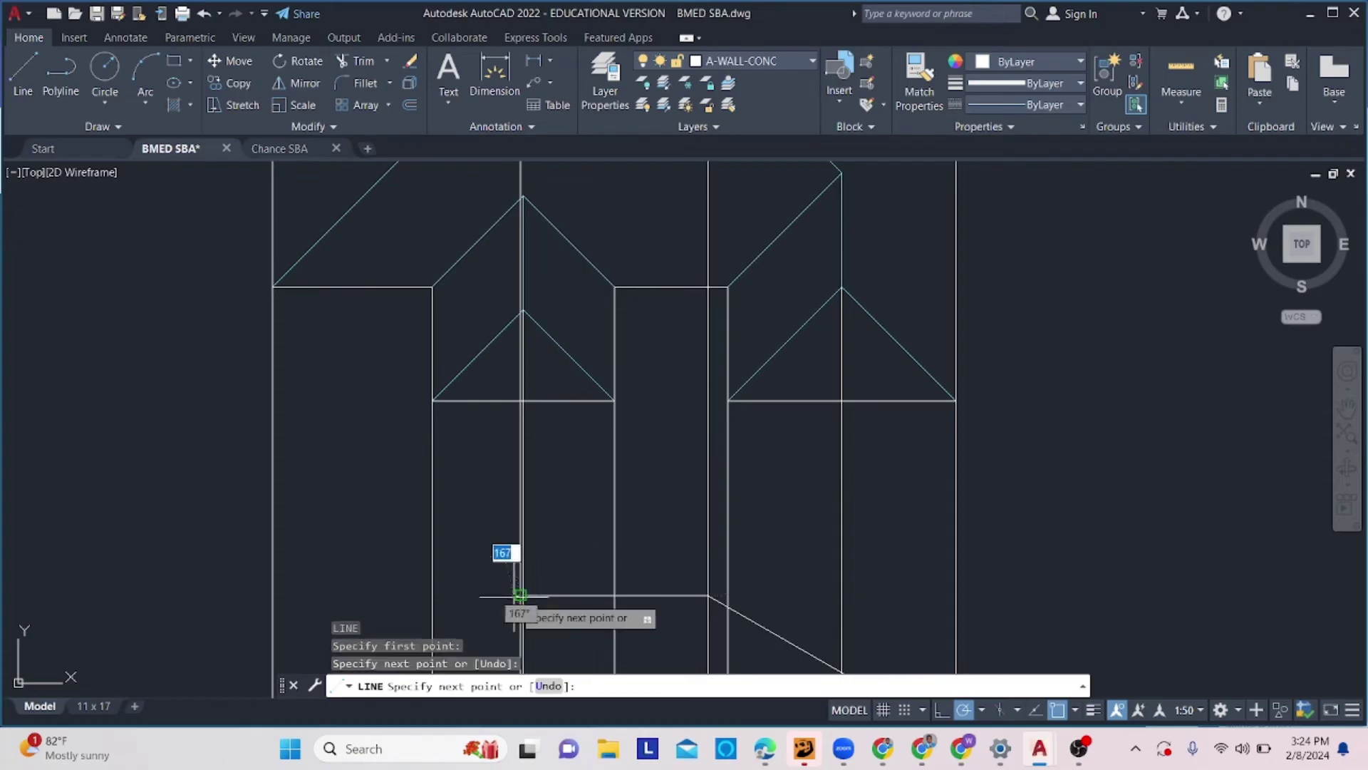
pyautogui.press('Return')
pyautogui.scroll(-4, 632, 501)
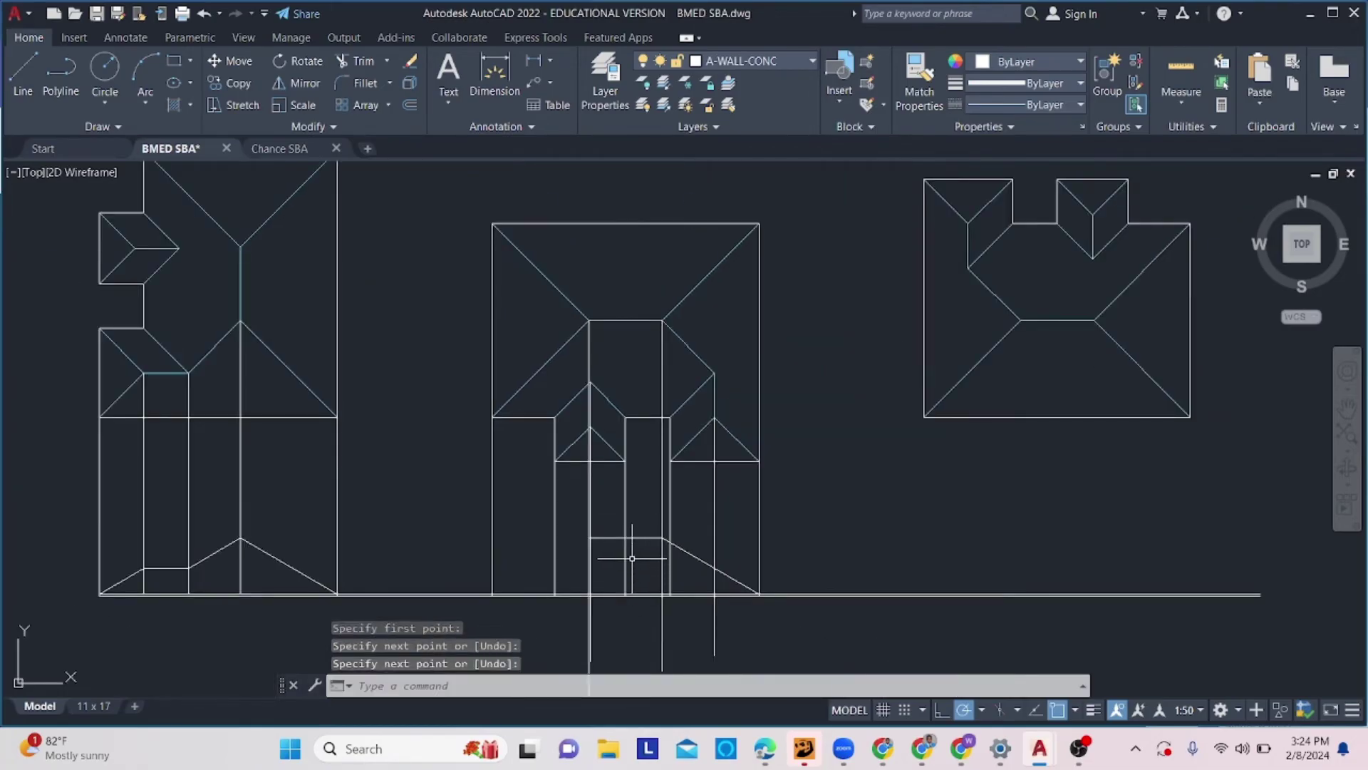
pyautogui.moveTo(632, 558); pyautogui.dragTo(638, 464, button='middle')
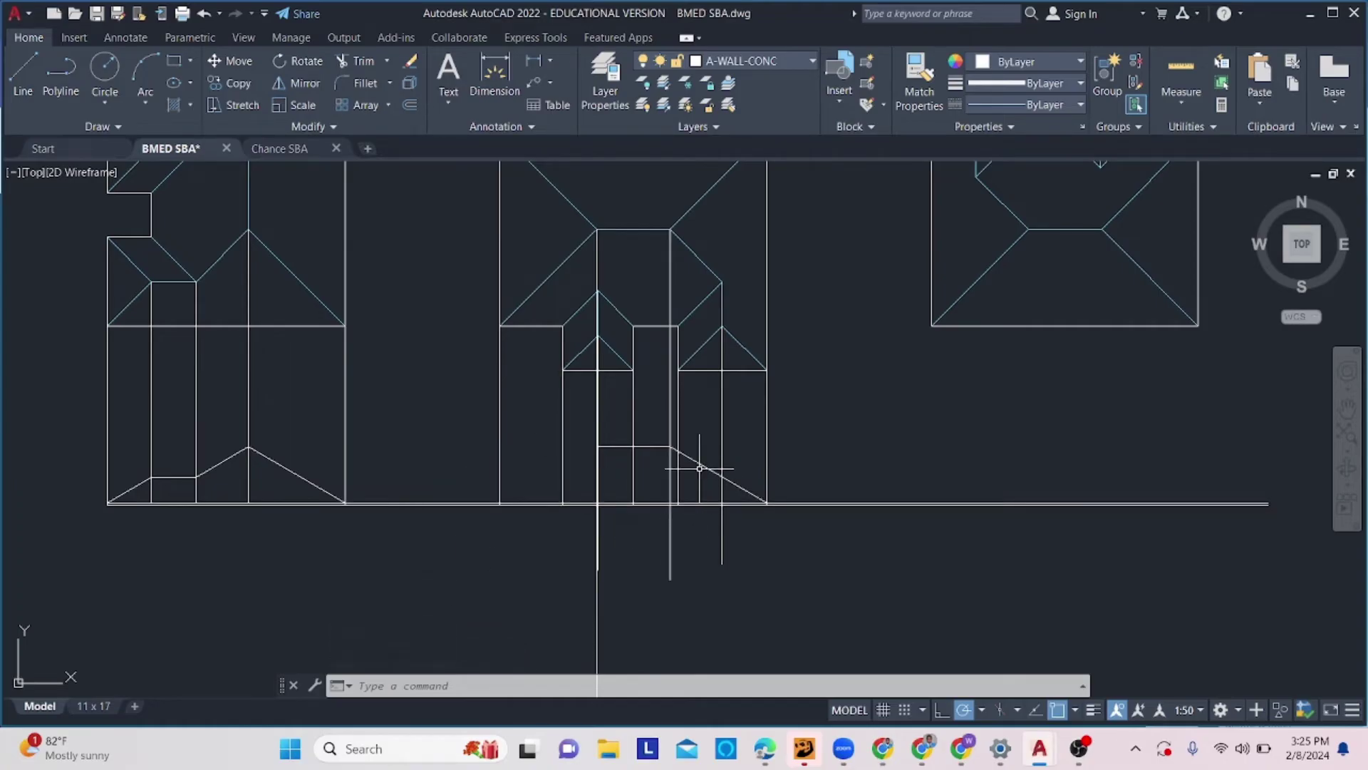
# Mirror the right roof slope about a vertical axis through the flat top's midpoint, keeping the original.
pyautogui.click(292, 84)
pyautogui.click(632, 446)
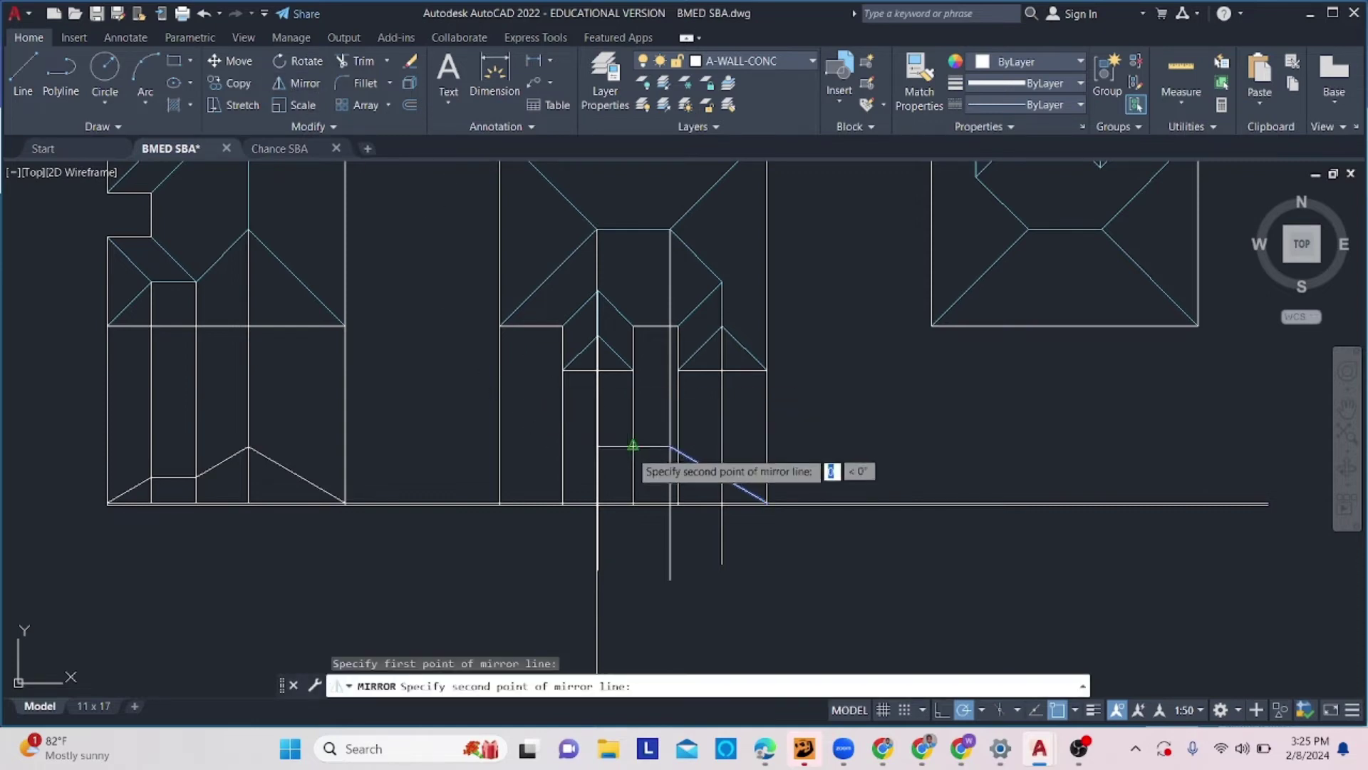
pyautogui.click(637, 621)
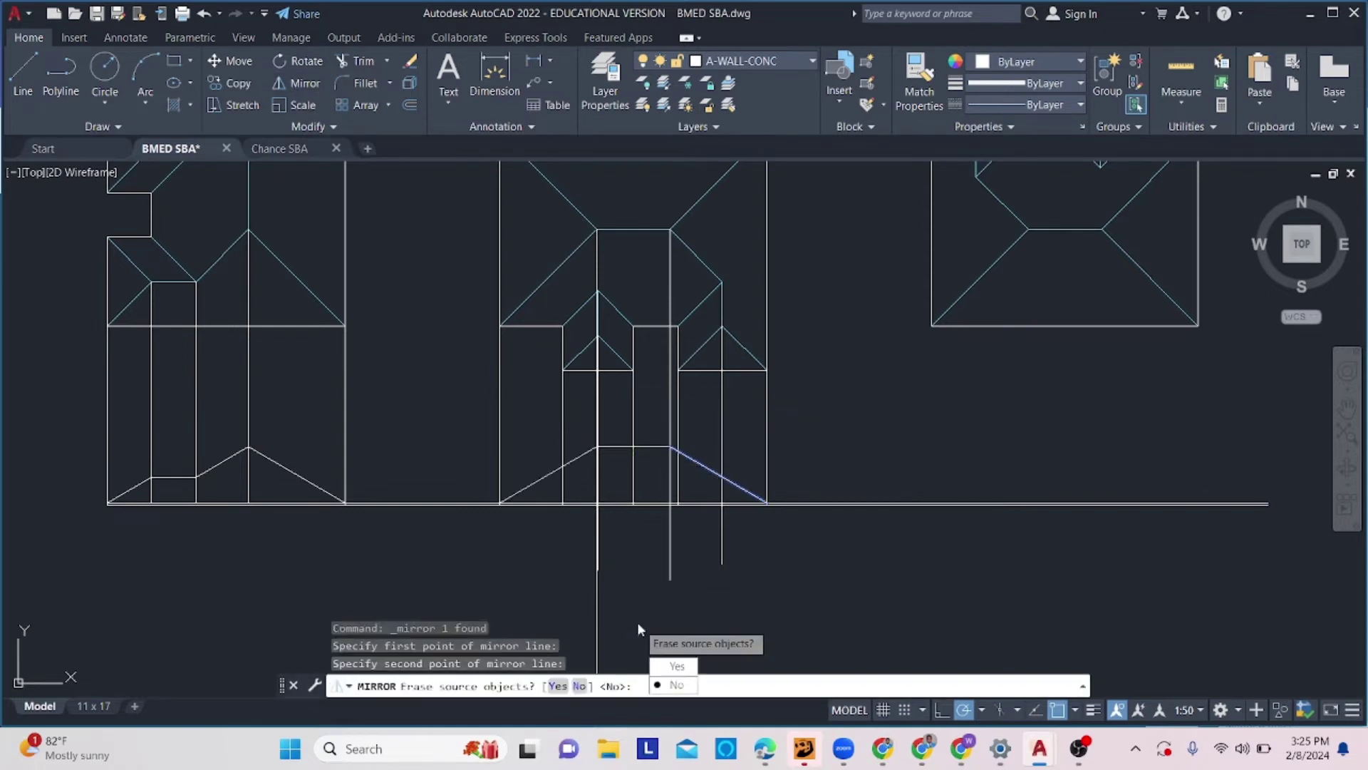
pyautogui.click(670, 685)
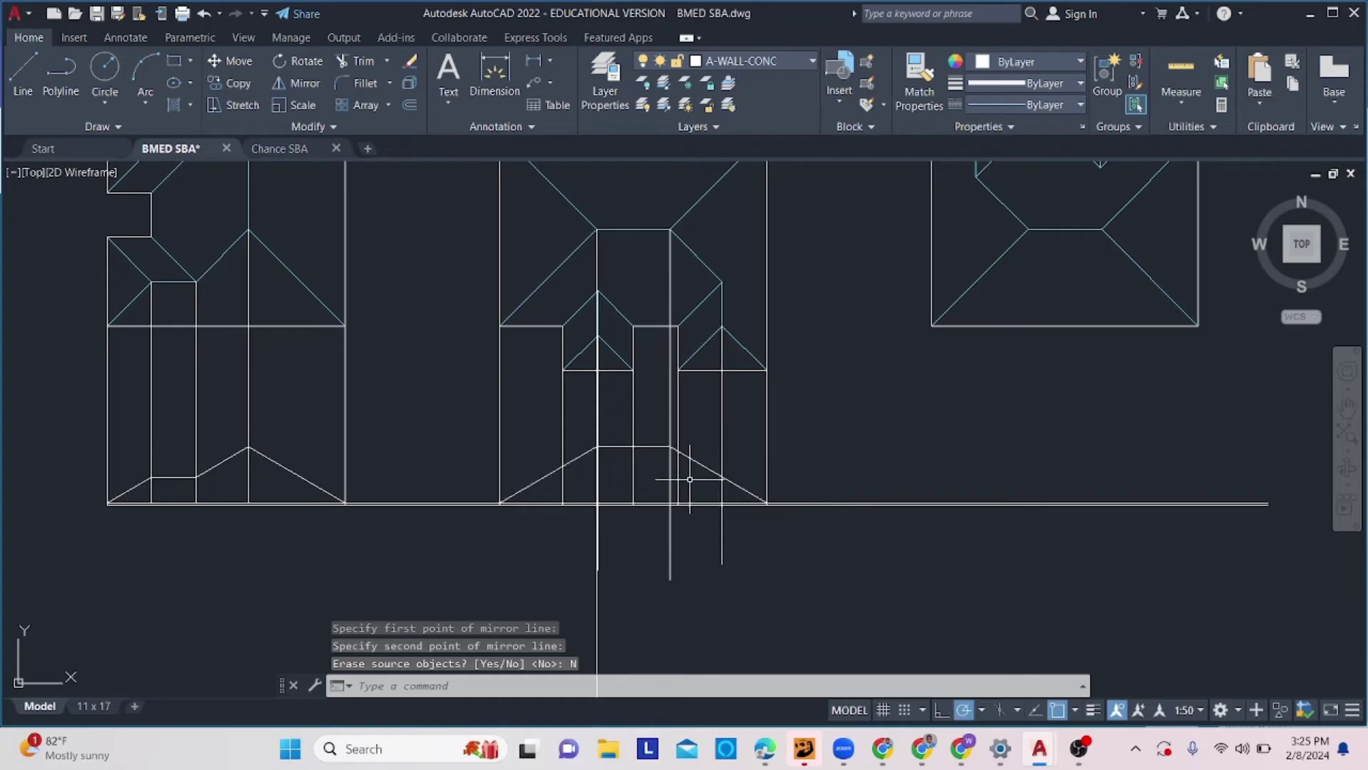
# Erase the two leftover vertical construction lines.
pyautogui.click(642, 628)
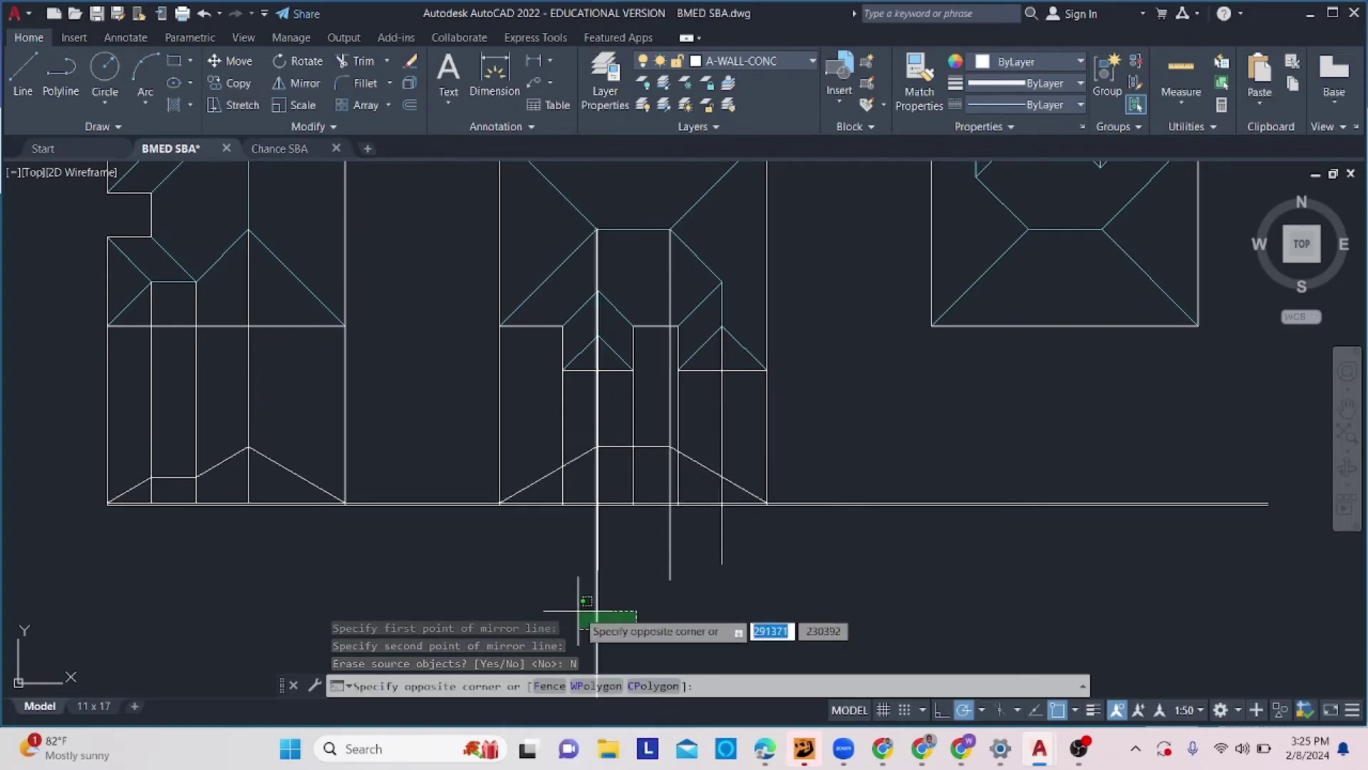
pyautogui.click(587, 608)
pyautogui.press('Delete')
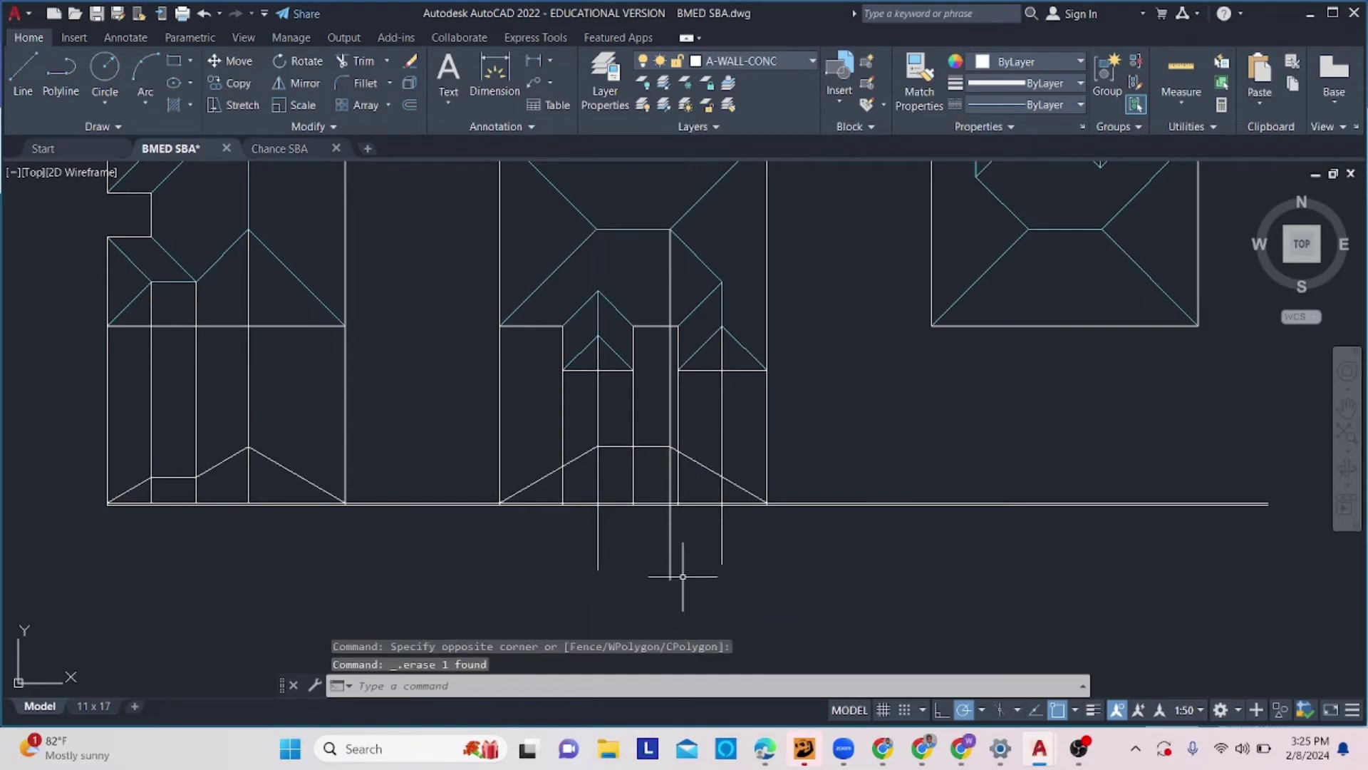
pyautogui.click(679, 549)
pyautogui.click(663, 560)
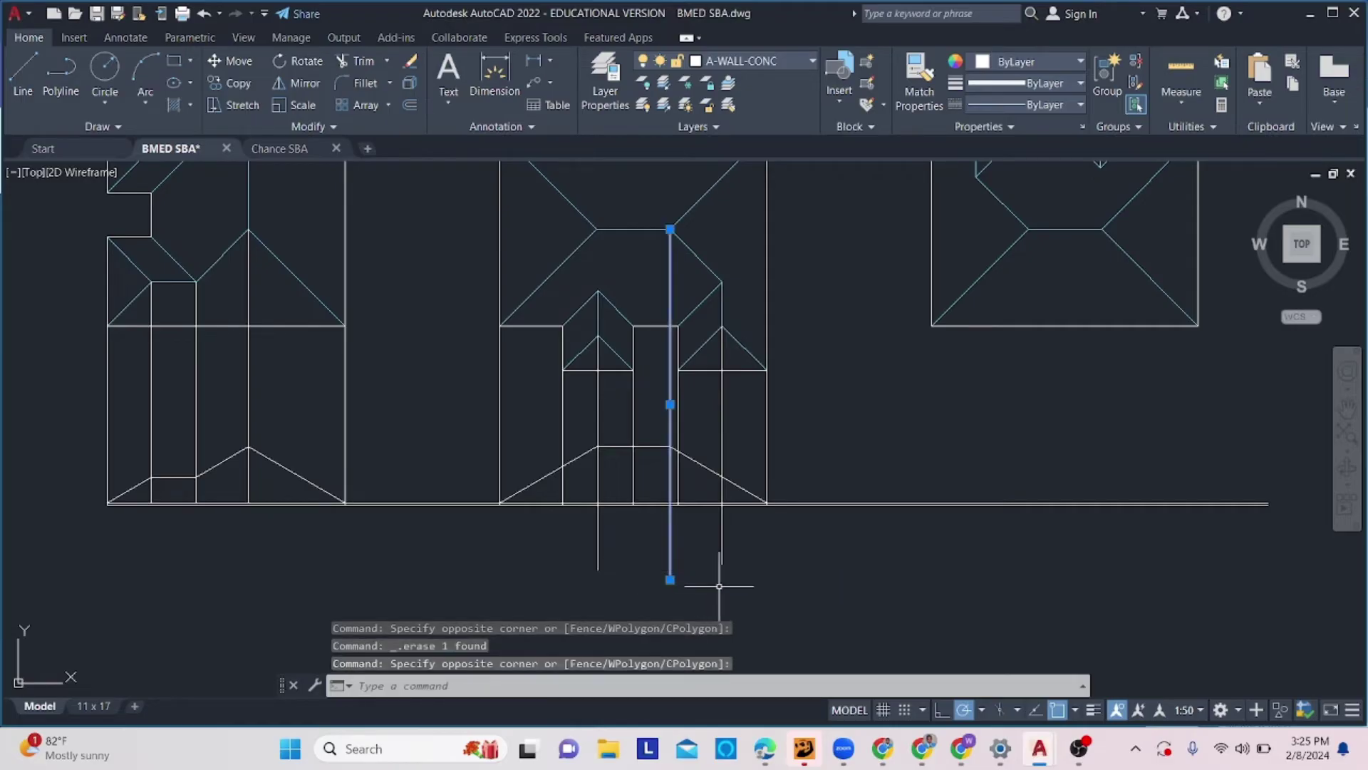
pyautogui.press('Delete')
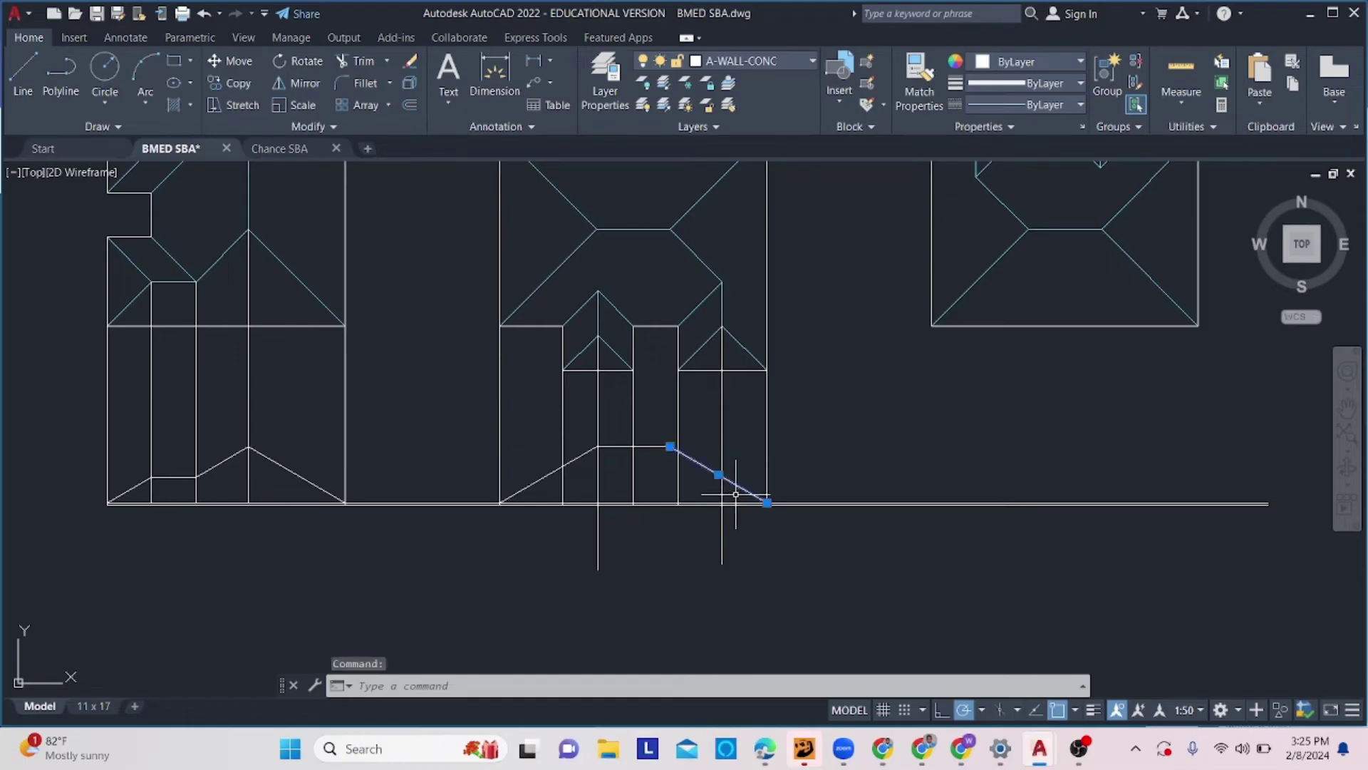
pyautogui.click(299, 84)
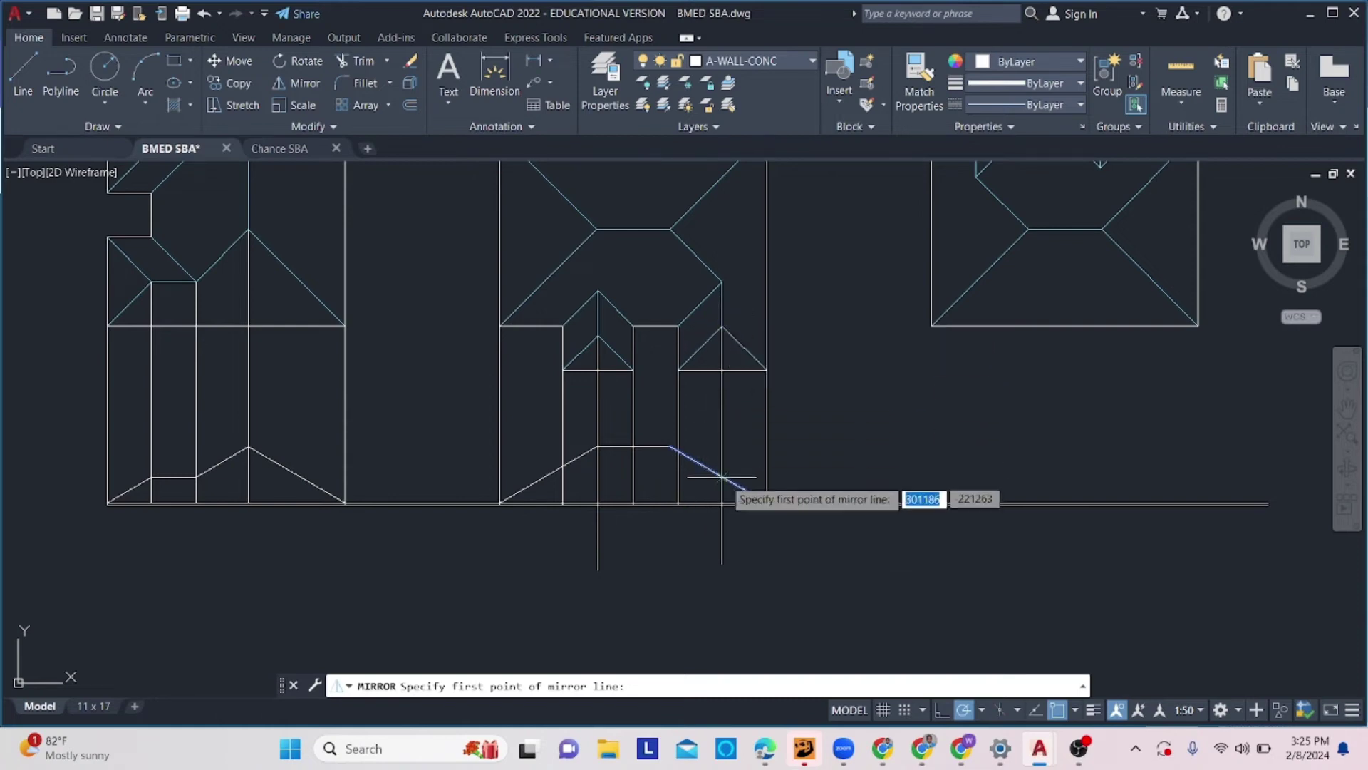
# Mirror the right slope about a vertical axis through the line crossing, keeping the source.
pyautogui.scroll(5, 719, 472)
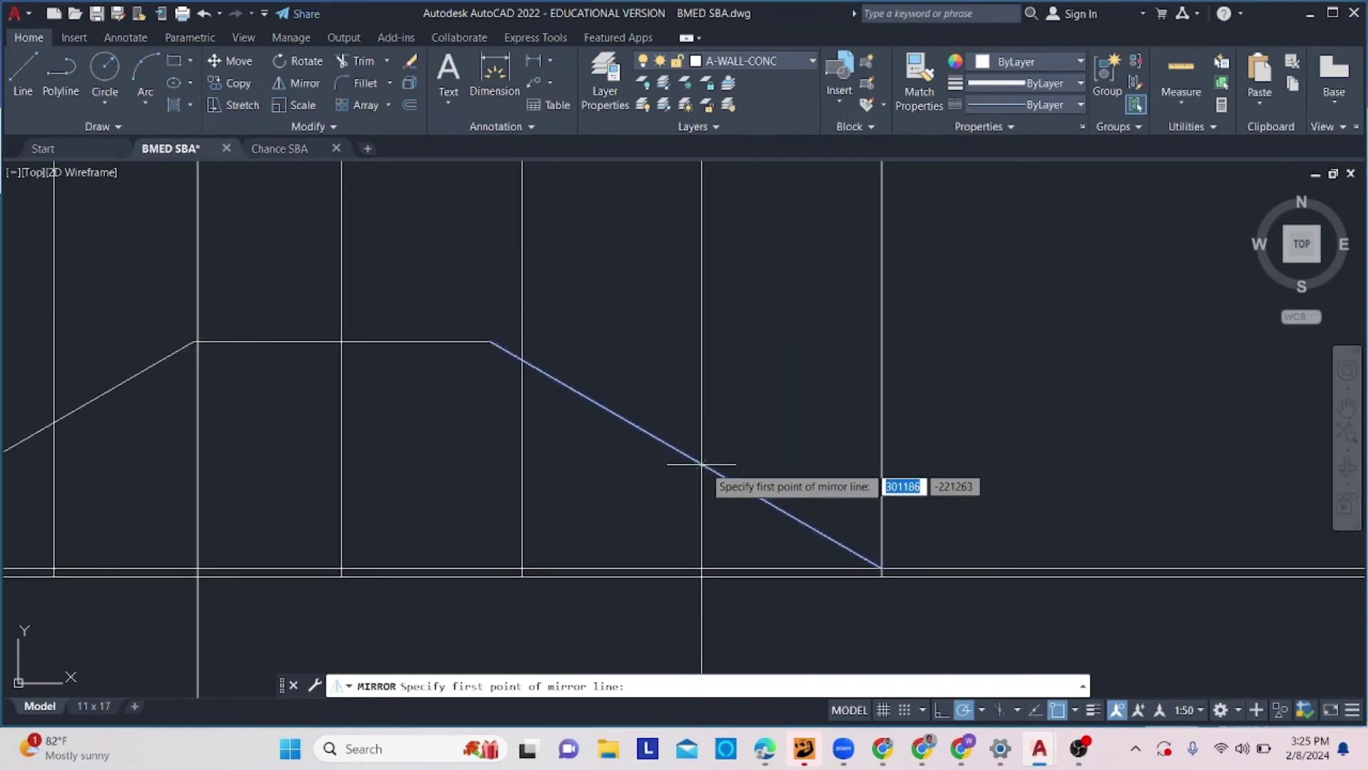
pyautogui.click(705, 461)
pyautogui.moveTo(742, 632); pyautogui.dragTo(733, 427, button='middle')
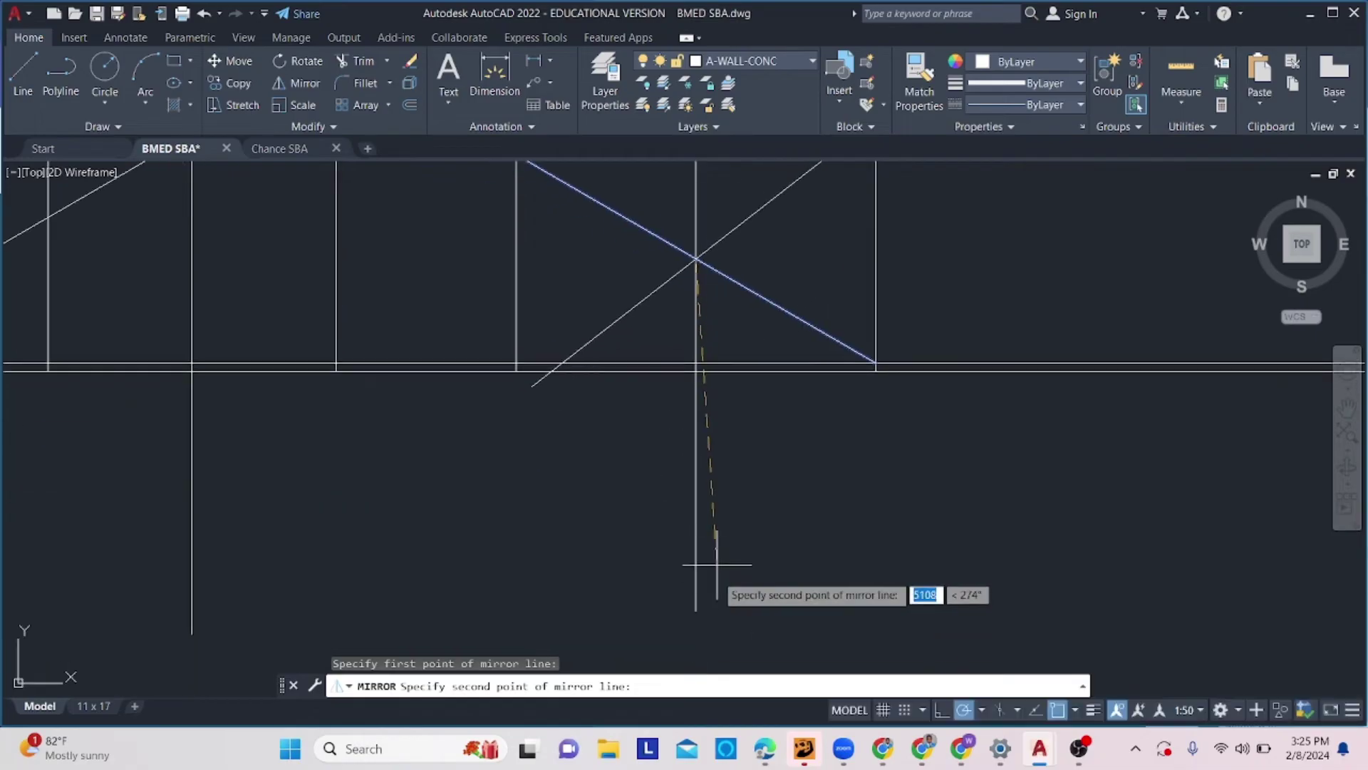
pyautogui.click(698, 602)
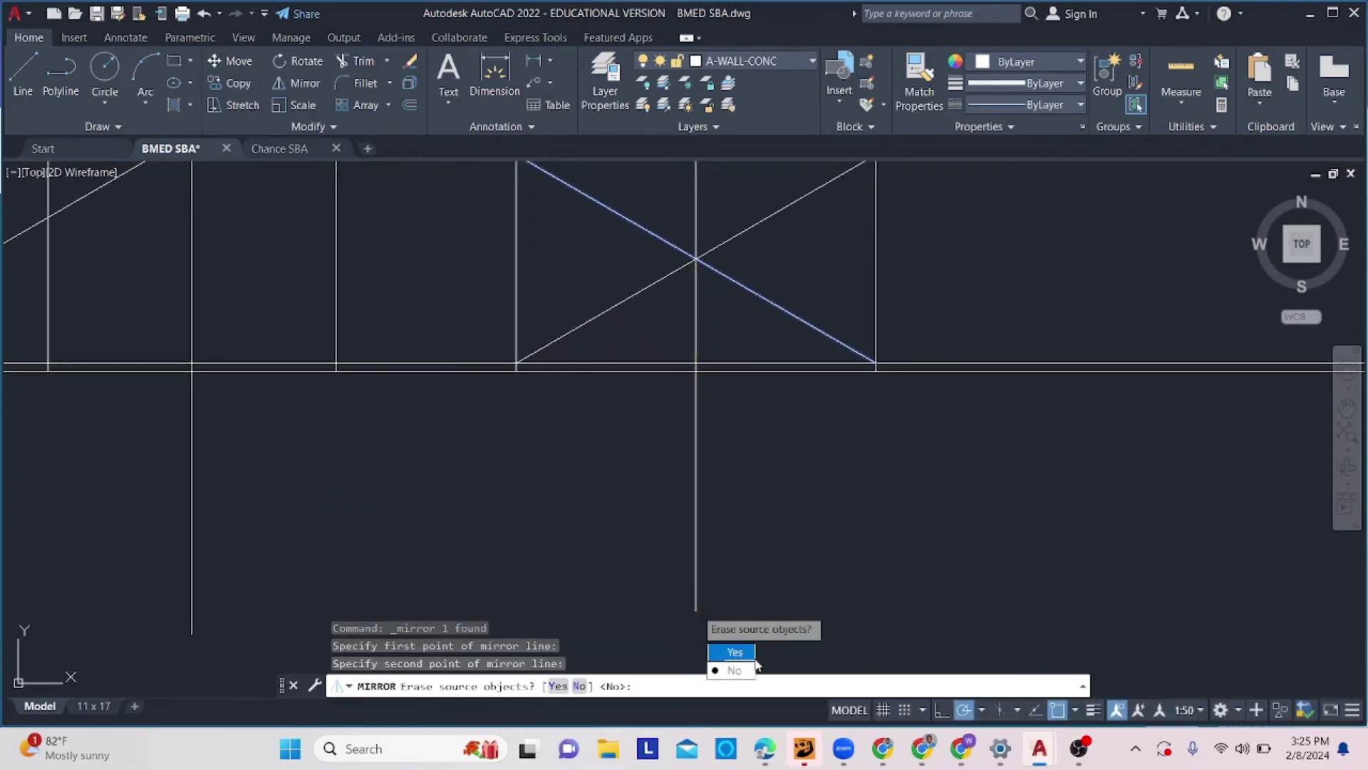
pyautogui.click(734, 670)
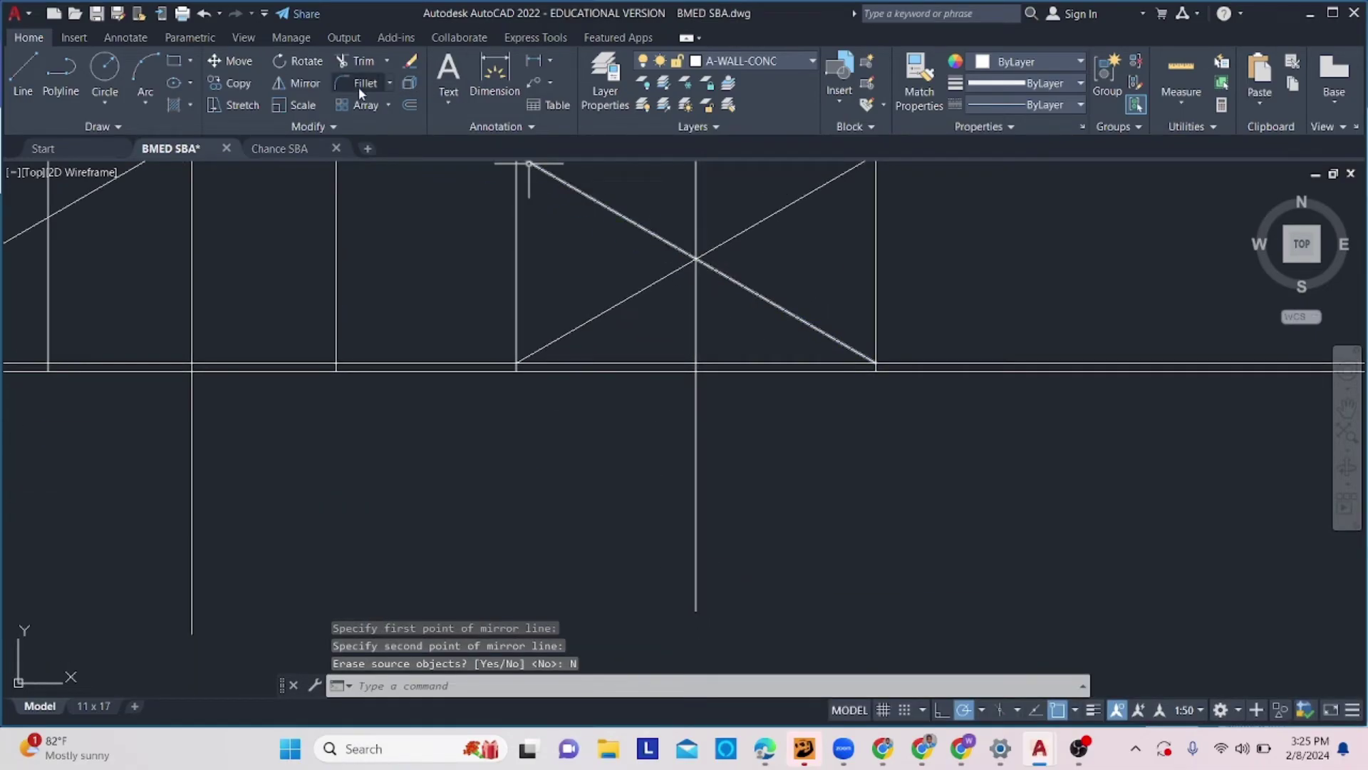
# Try filleting the two crossing diagonals into a peak, then undo it.
pyautogui.click(360, 87)
pyautogui.click(648, 285)
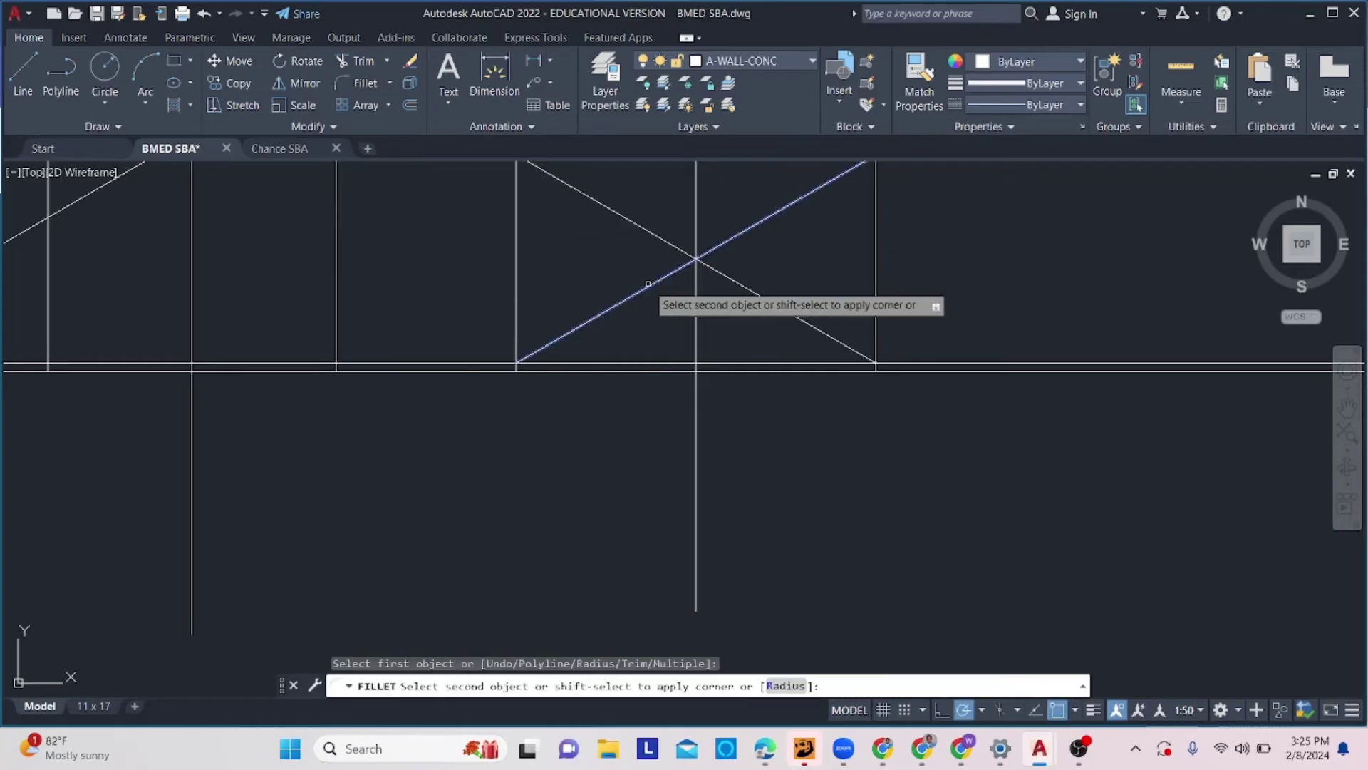
pyautogui.click(718, 271)
pyautogui.scroll(-3, 718, 271)
pyautogui.moveTo(703, 292); pyautogui.dragTo(712, 376, button='middle')
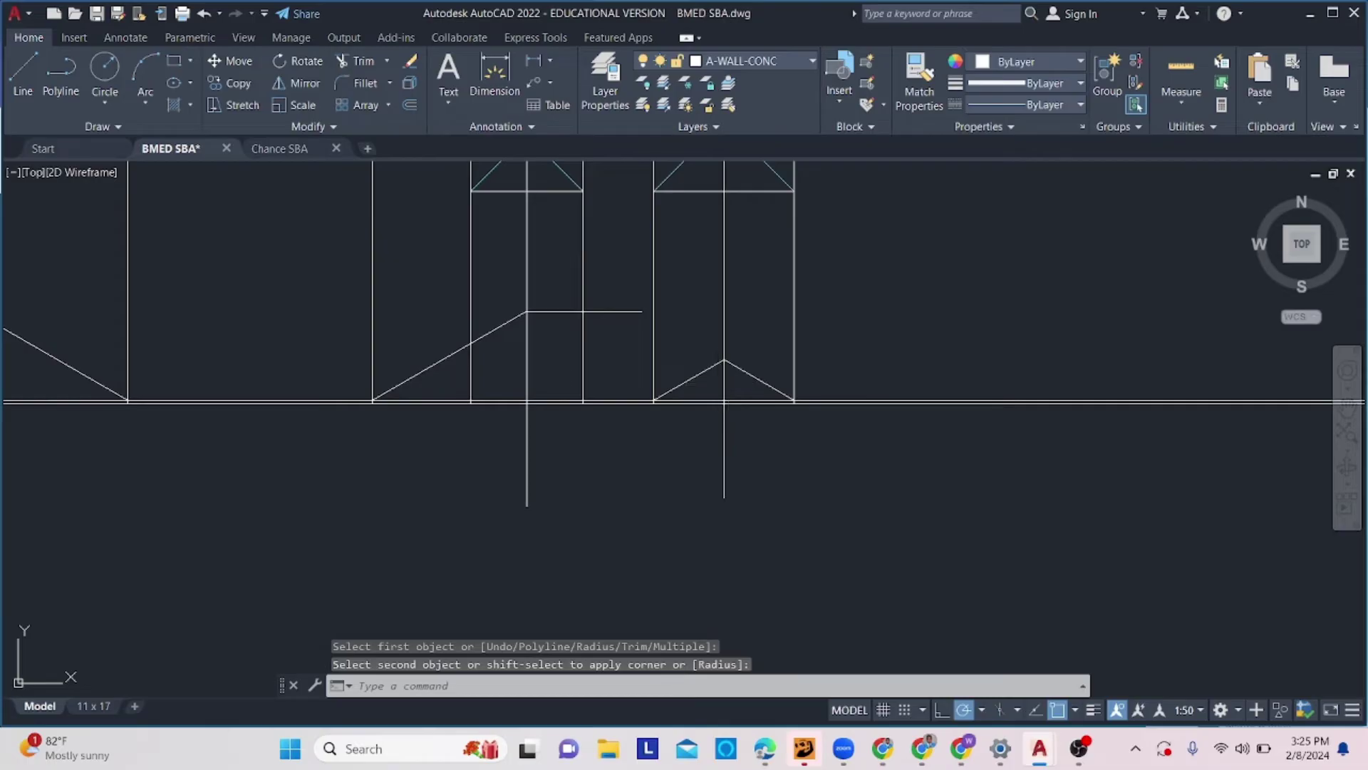
pyautogui.scroll(3, 720, 383)
pyautogui.hotkey('ctrl', 'z')
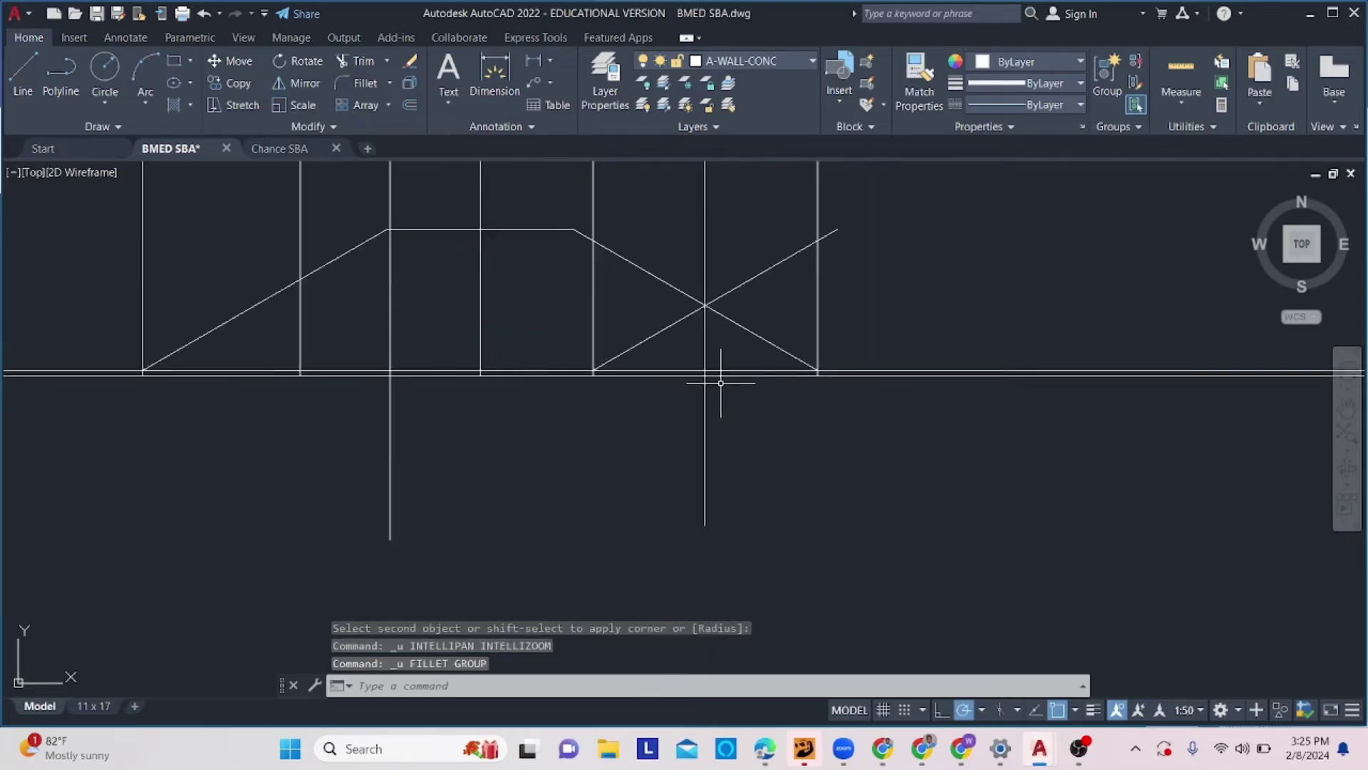
# Trim the mirrored line at the crossing, using the right roof slope as cutting edge.
pyautogui.click(738, 351)
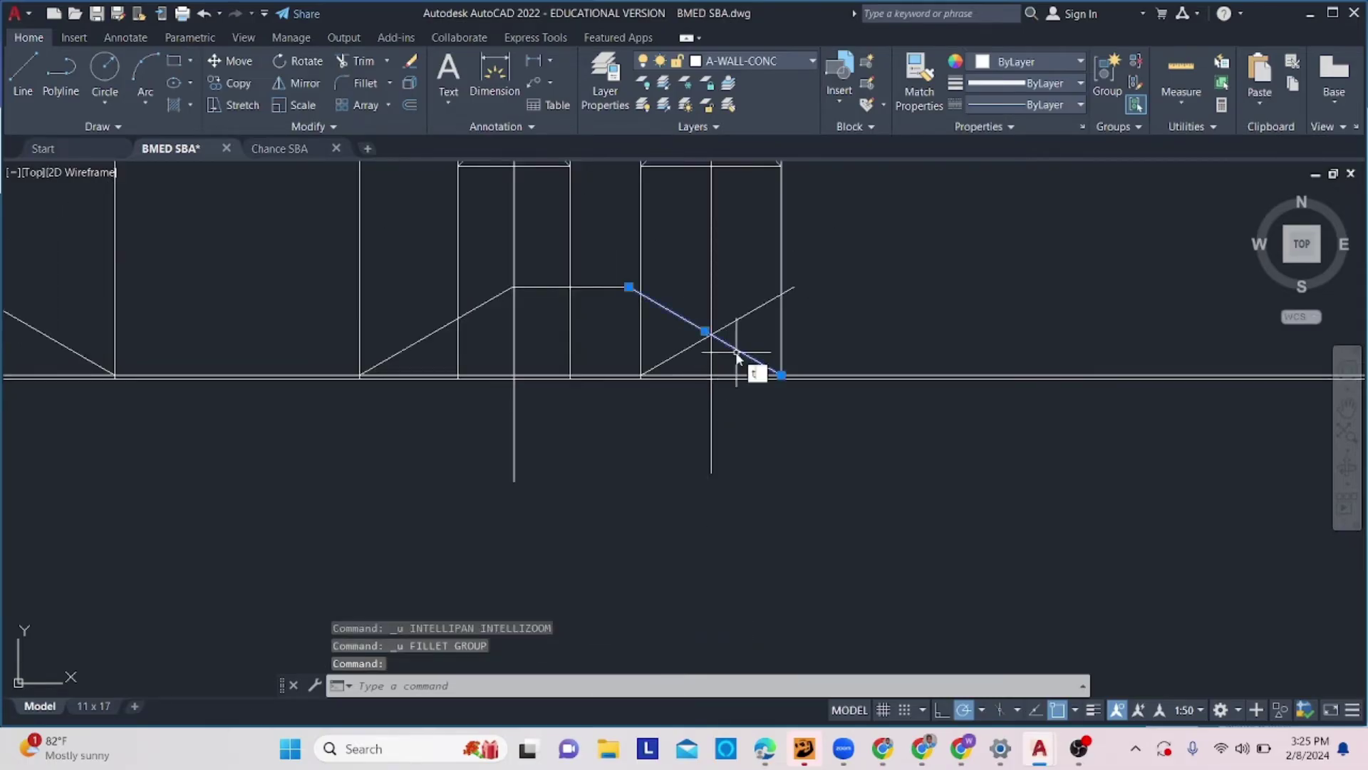
pyautogui.press('Return')
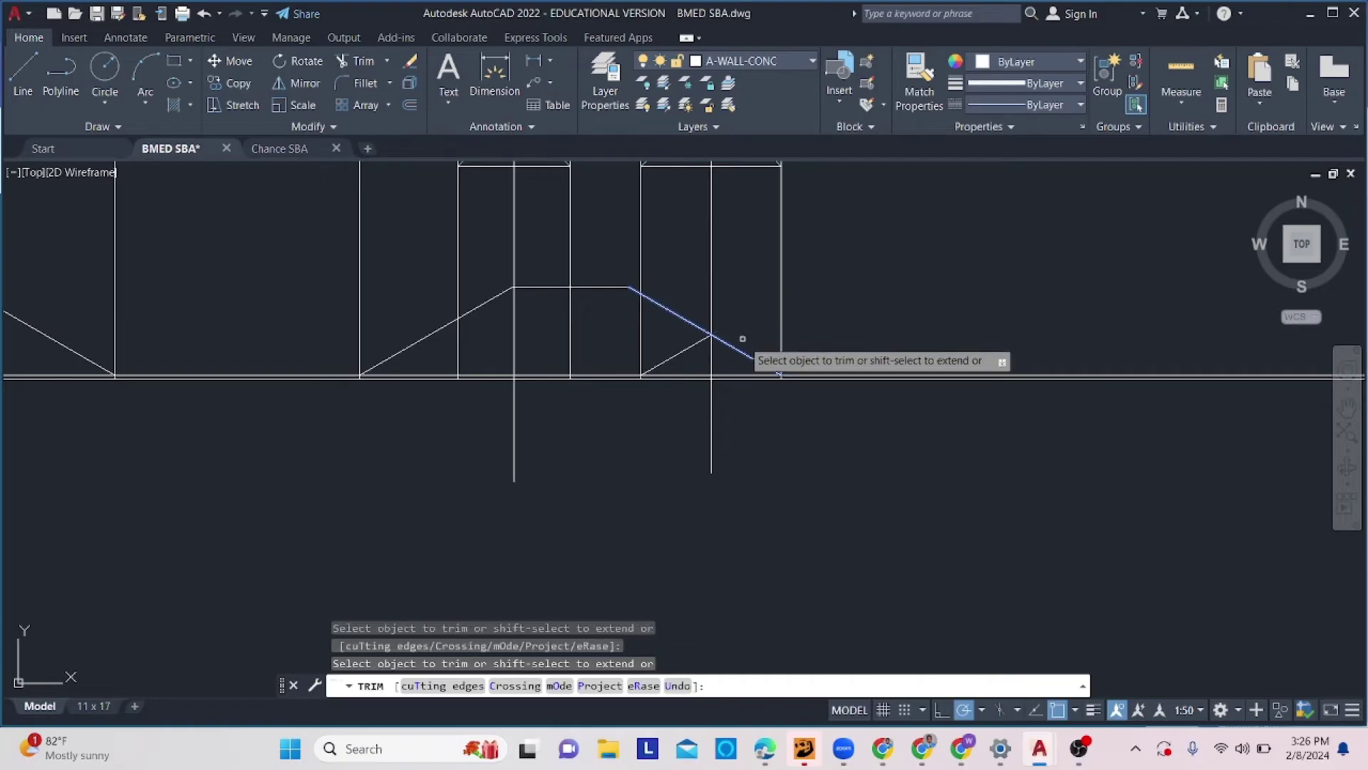
pyautogui.scroll(-3, 745, 349)
pyautogui.press('Escape')
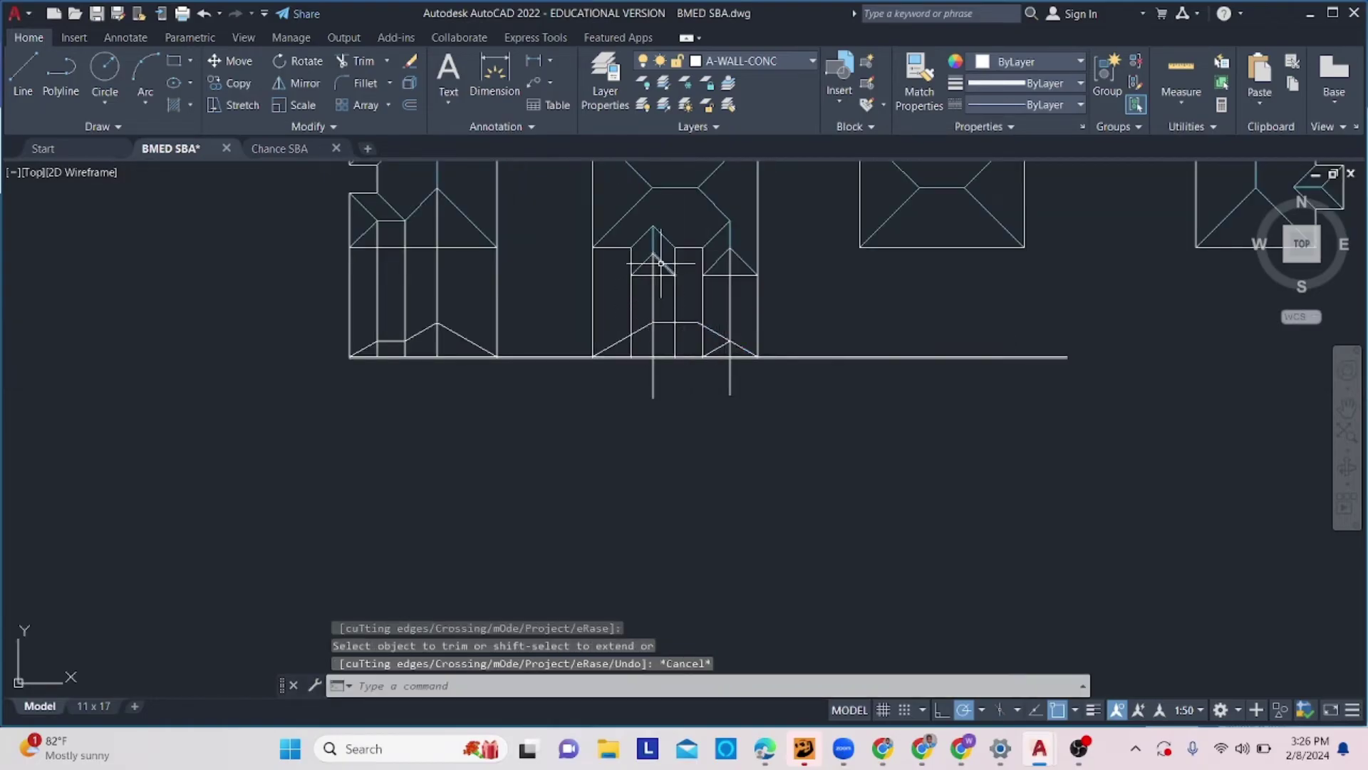
pyautogui.scroll(4, 661, 264)
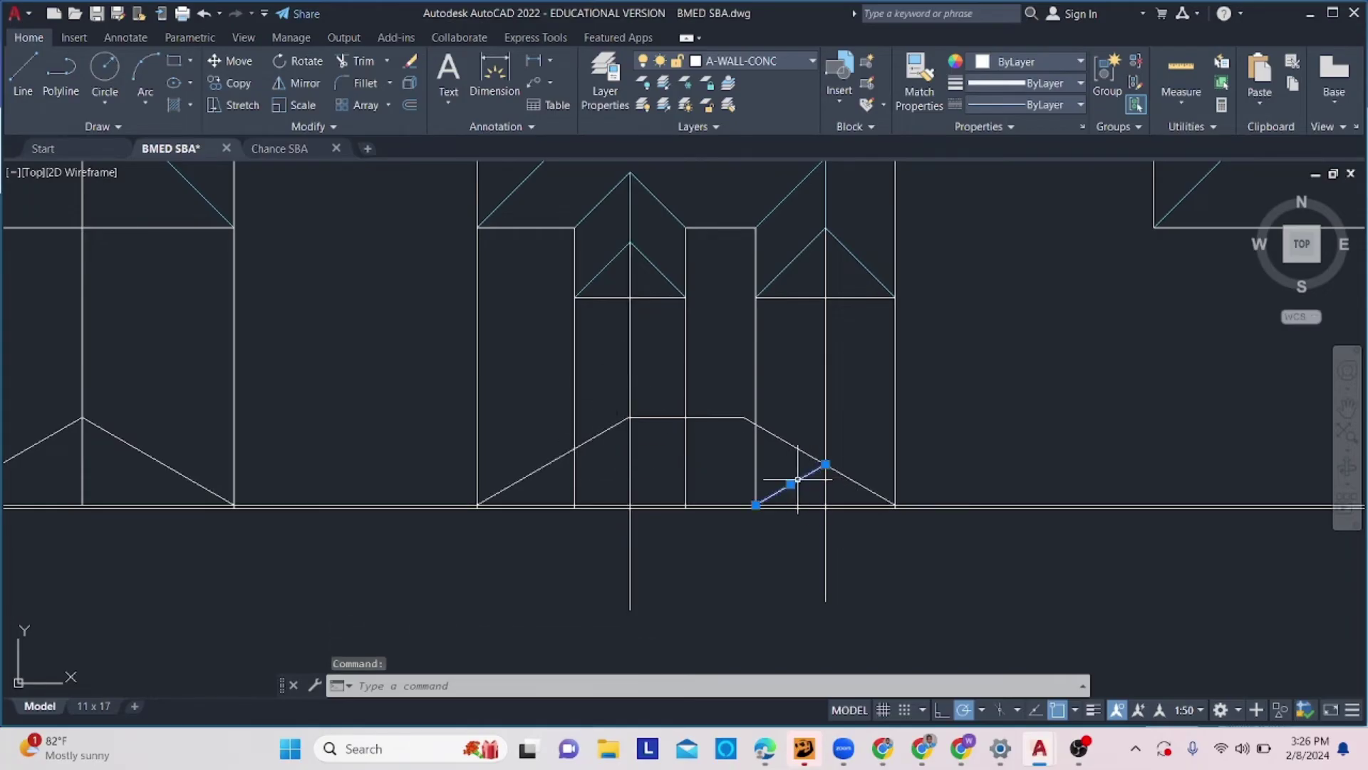
# Copy the short roof slope from its lower end to the second elevation's left wall corner.
pyautogui.press('Return')
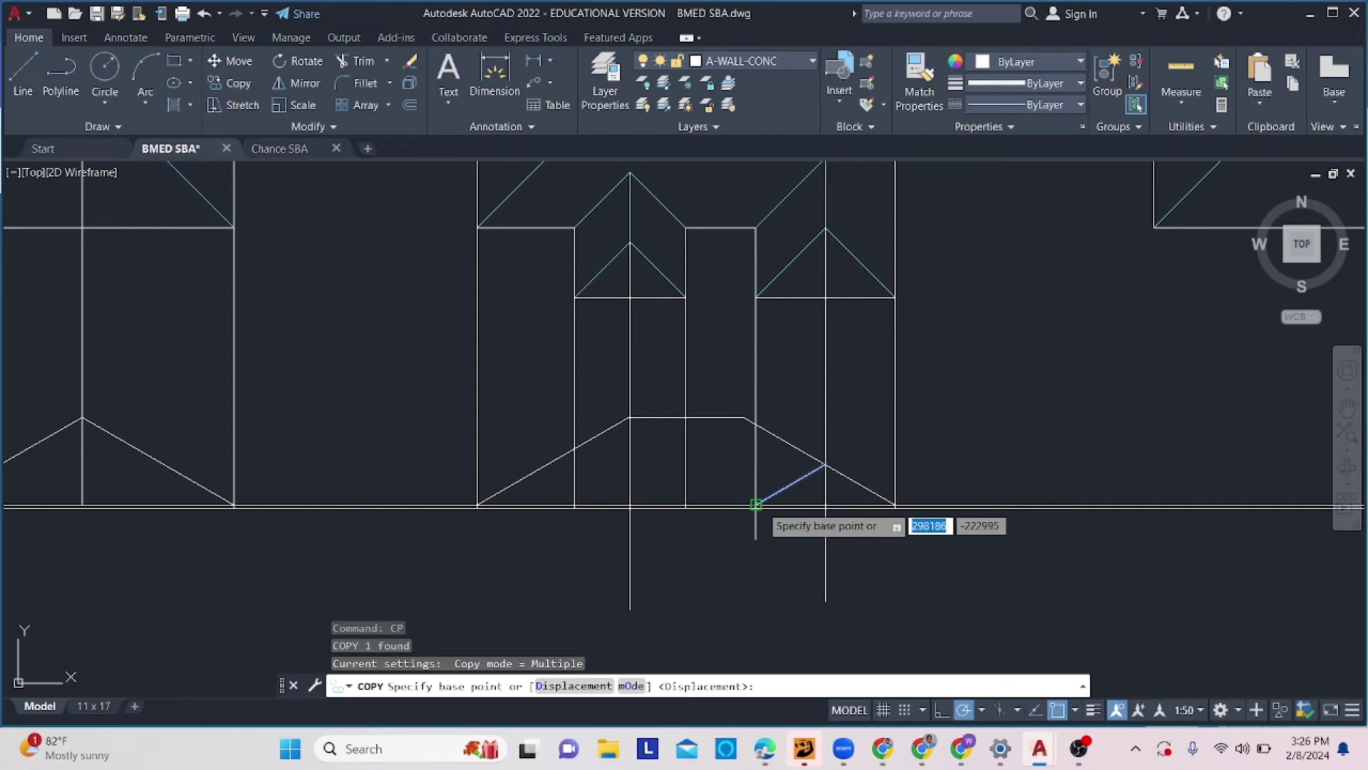
pyautogui.click(756, 504)
pyautogui.scroll(5, 574, 506)
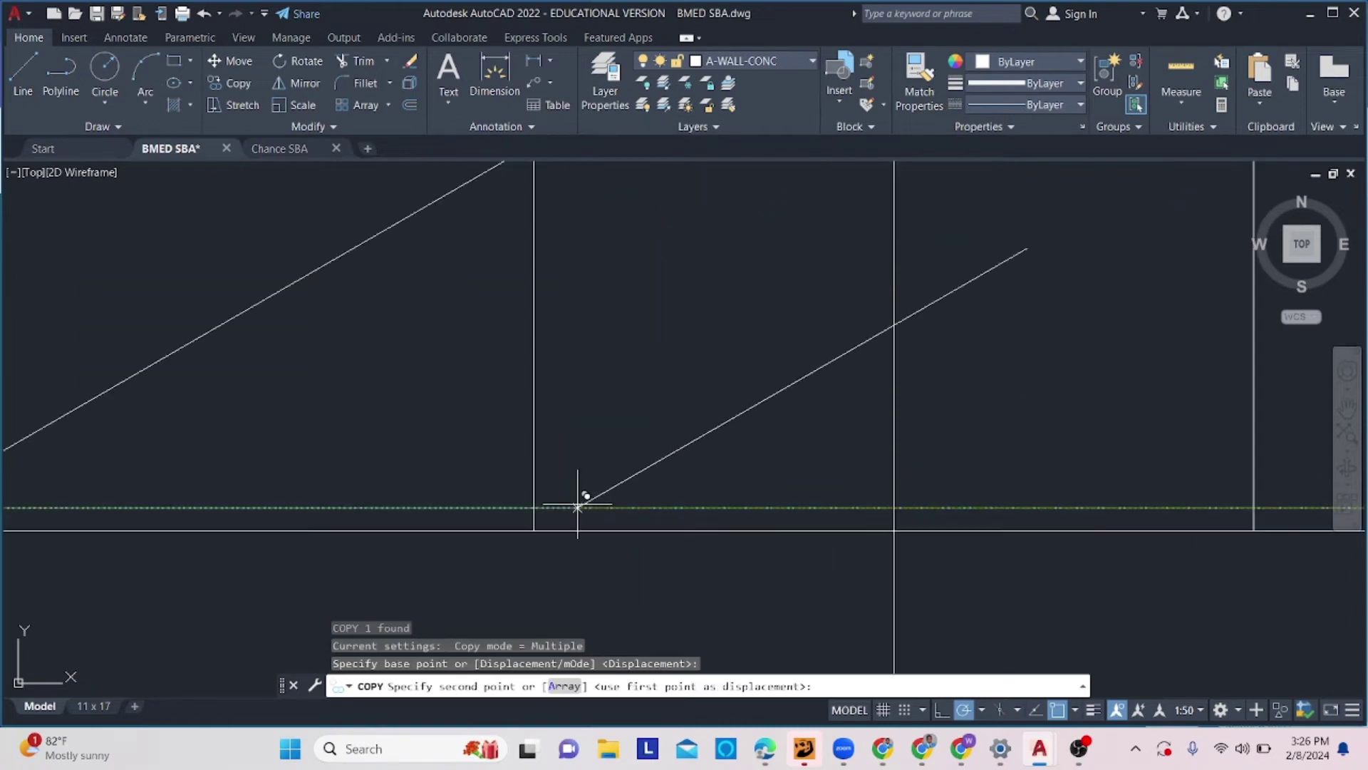
pyautogui.click(538, 496)
pyautogui.scroll(-5, 538, 496)
pyautogui.scroll(-2, 594, 489)
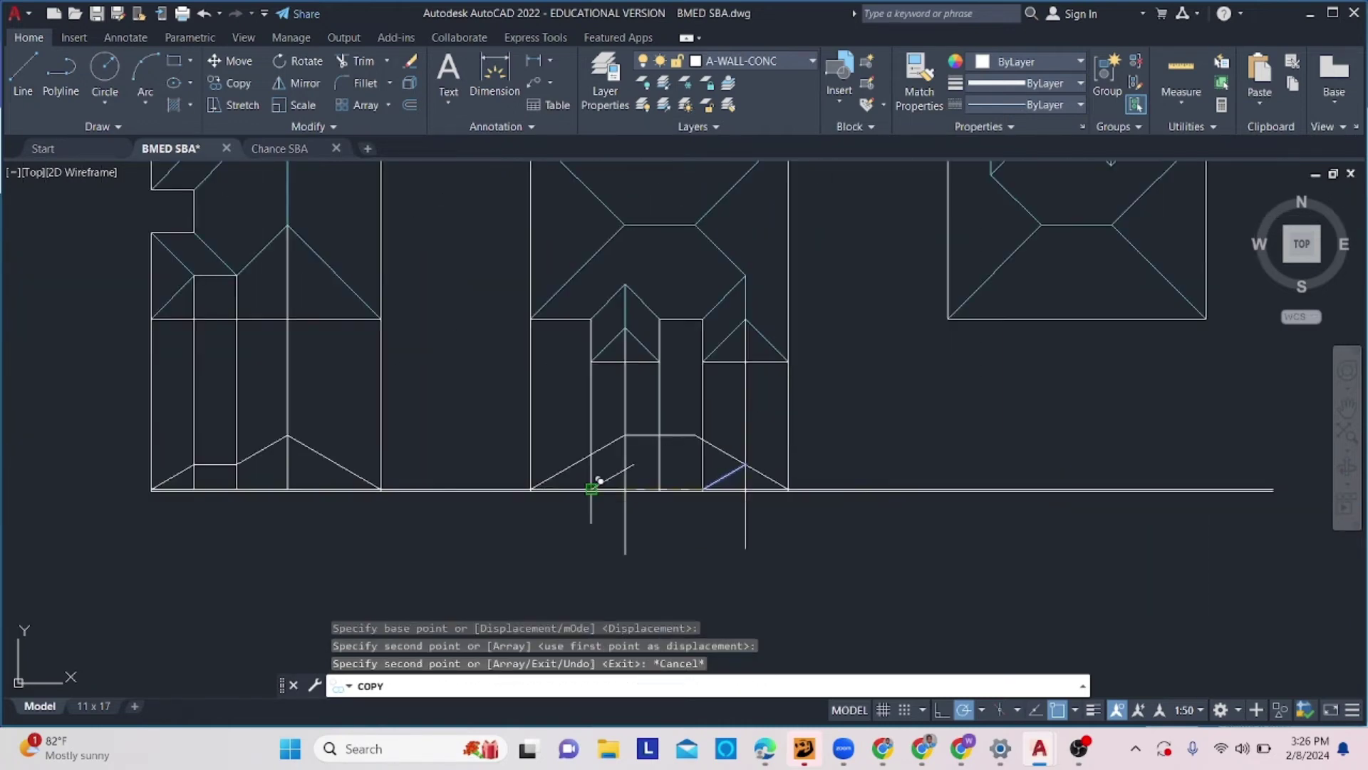
pyautogui.press('Escape')
pyautogui.scroll(4, 643, 444)
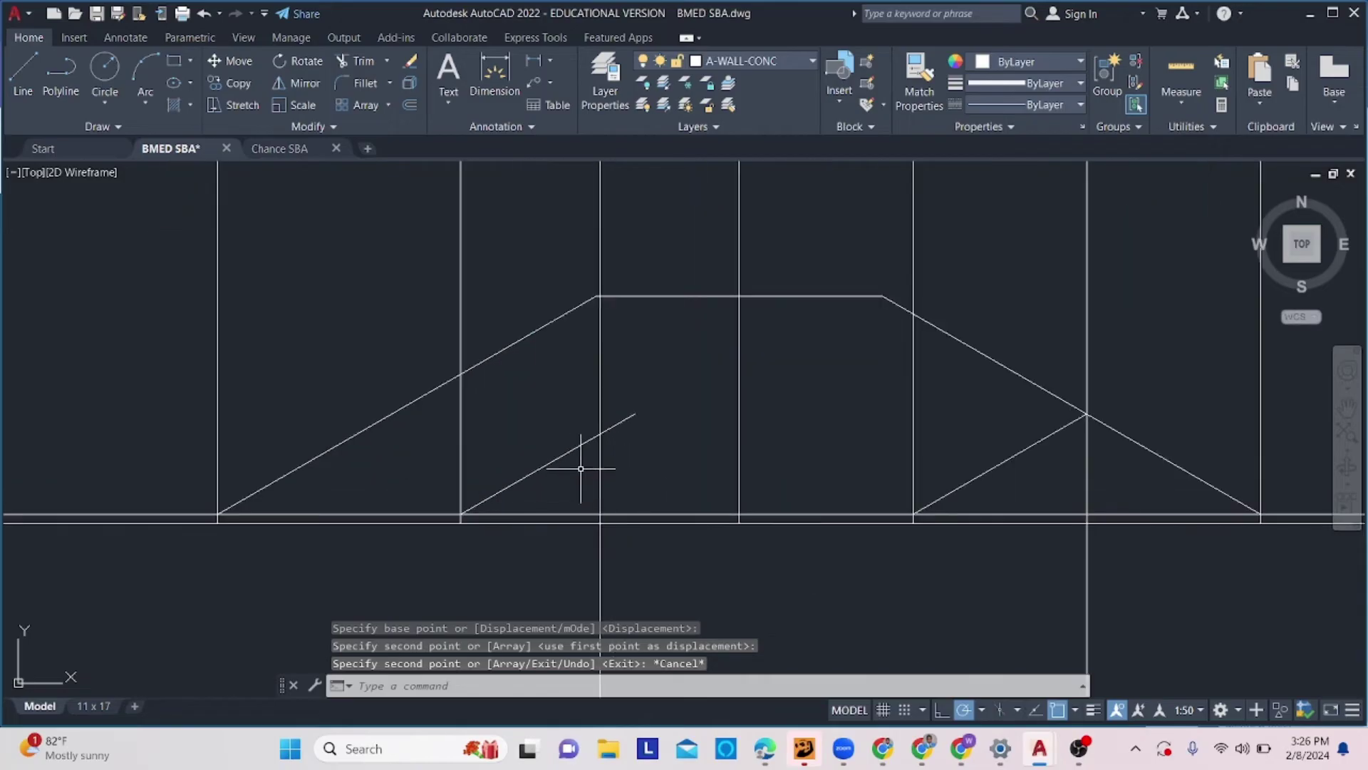
# Attempt a trim on the copied slope, then cancel and undo it.
pyautogui.click(580, 464)
pyautogui.click(570, 422)
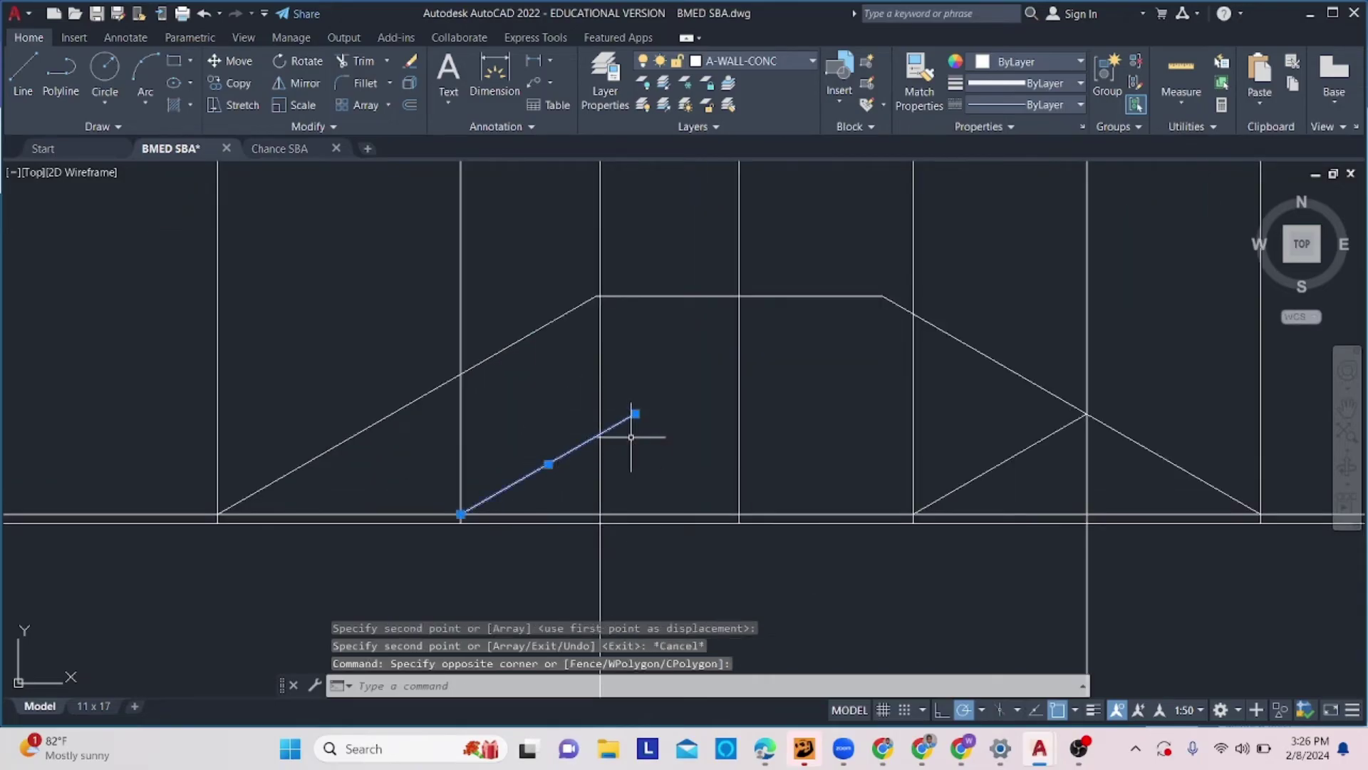
pyautogui.write('tr')
pyautogui.press('Return')
pyautogui.moveTo(626, 442)
pyautogui.mouseDown()
pyautogui.moveTo(635, 406)
pyautogui.moveTo(629, 427)
pyautogui.moveTo(623, 411)
pyautogui.moveTo(632, 419)
pyautogui.mouseUp()
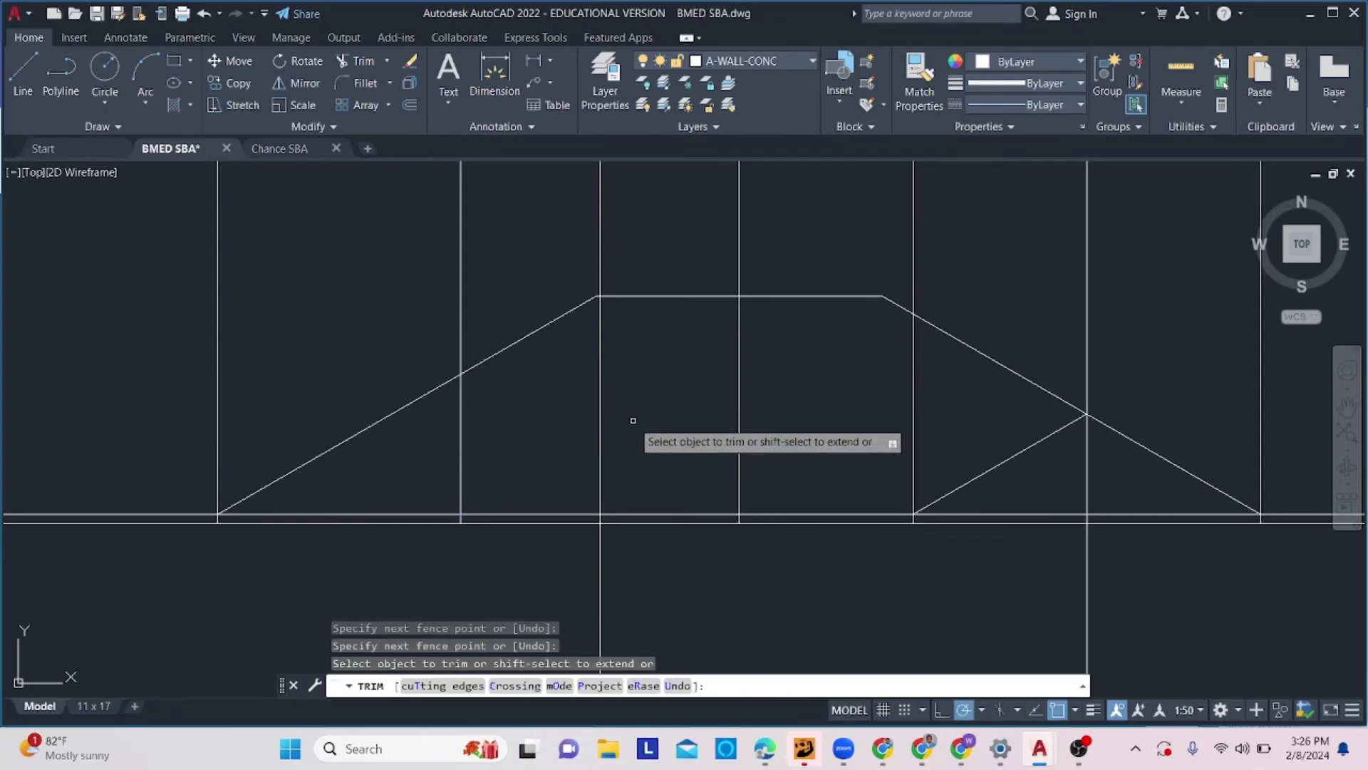
pyautogui.press('Escape')
pyautogui.hotkey('ctrl', 'z')
# Trim the copied slope where it passes the central vertical projection line.
pyautogui.click(600, 418)
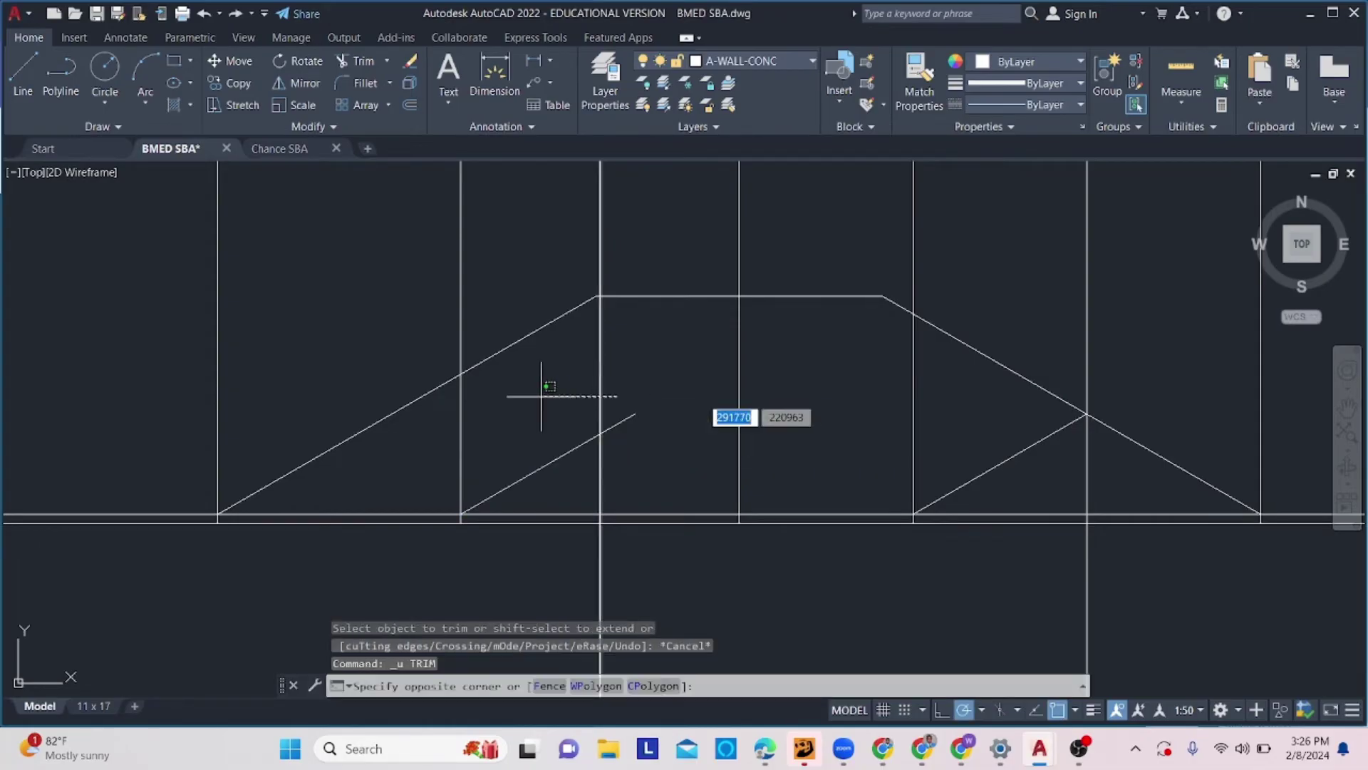
pyautogui.click(554, 397)
pyautogui.write('tr')
pyautogui.press('Return')
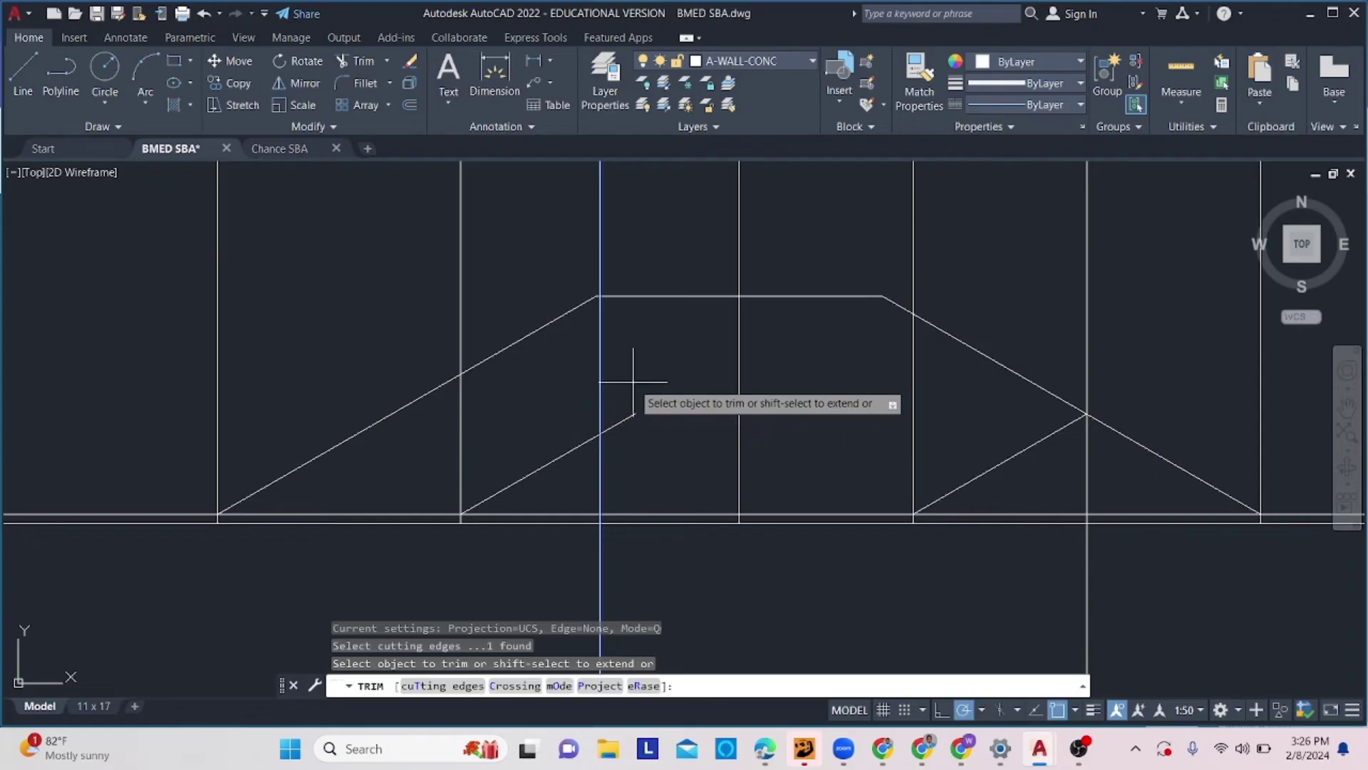
pyautogui.moveTo(642, 397); pyautogui.dragTo(623, 427)
pyautogui.press('Escape')
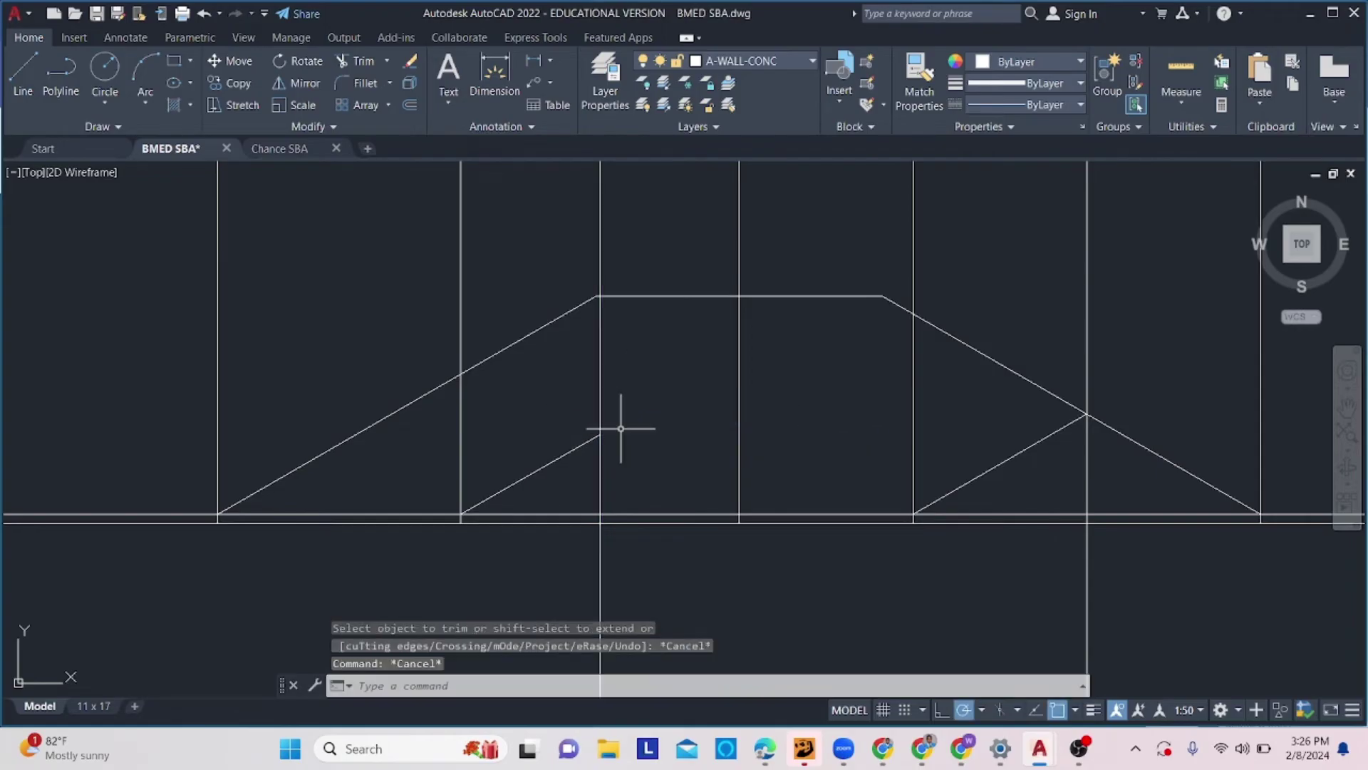
# Select the trimmed slope and begin mirroring it from the slope's top.
pyautogui.click(580, 446)
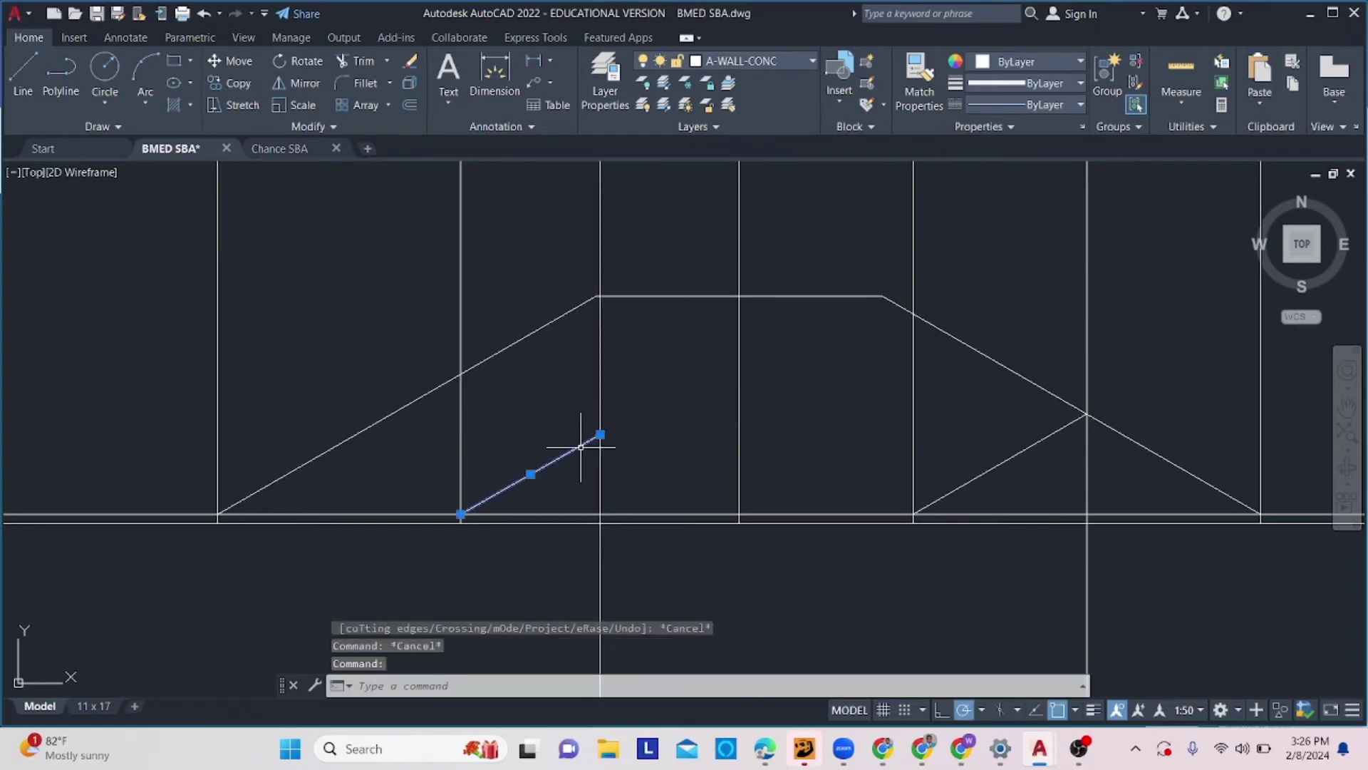
pyautogui.click(295, 82)
pyautogui.click(600, 434)
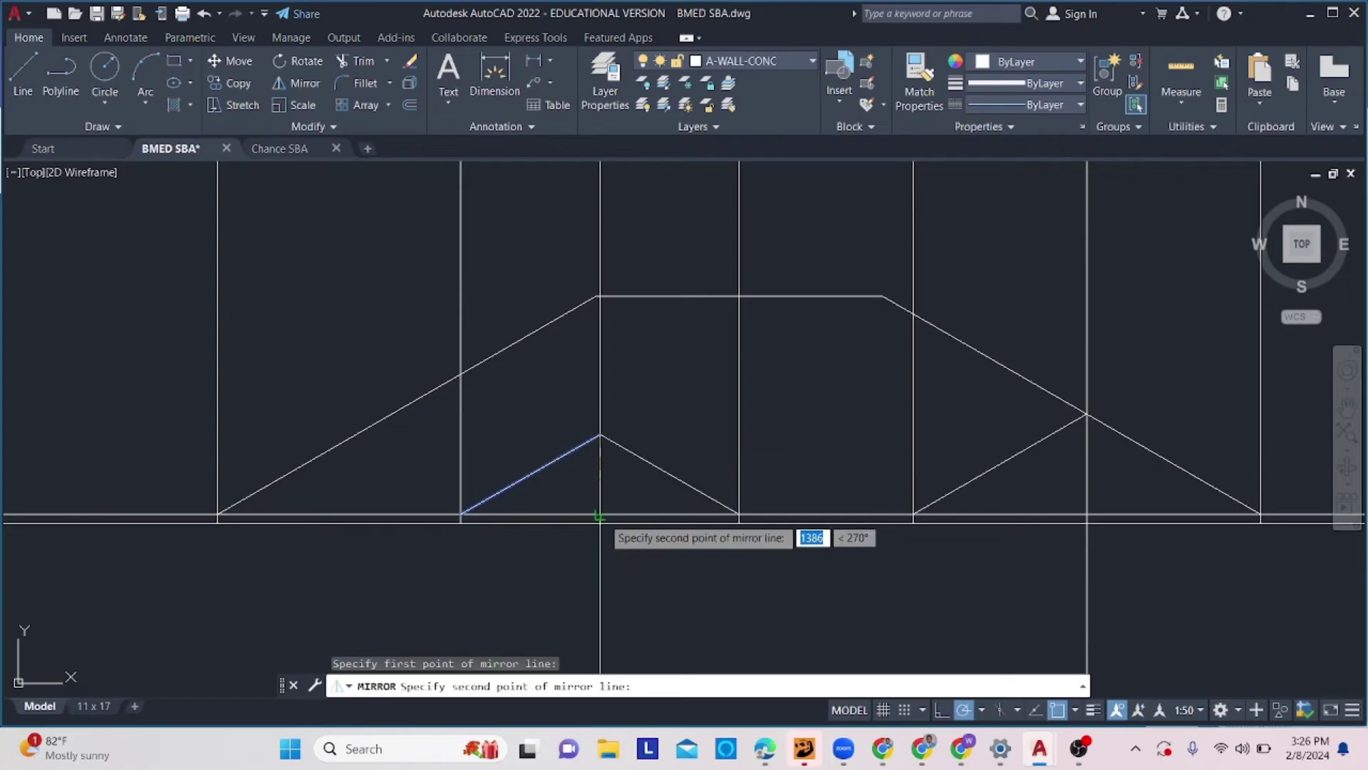
# Finish the mirror with a vertical axis to the ground line, forming the gable peak.
pyautogui.click(604, 520)
pyautogui.click(642, 578)
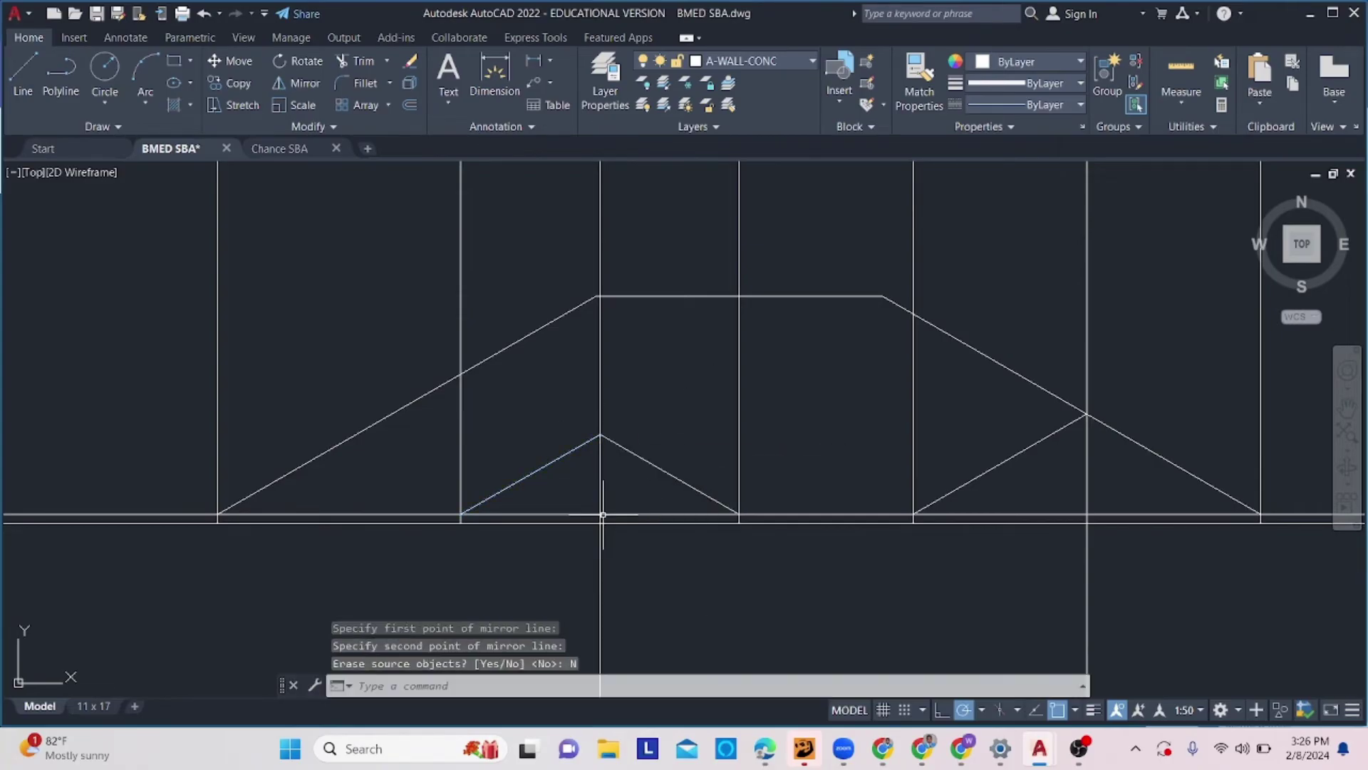
pyautogui.press('Escape')
pyautogui.scroll(-3, 738, 379)
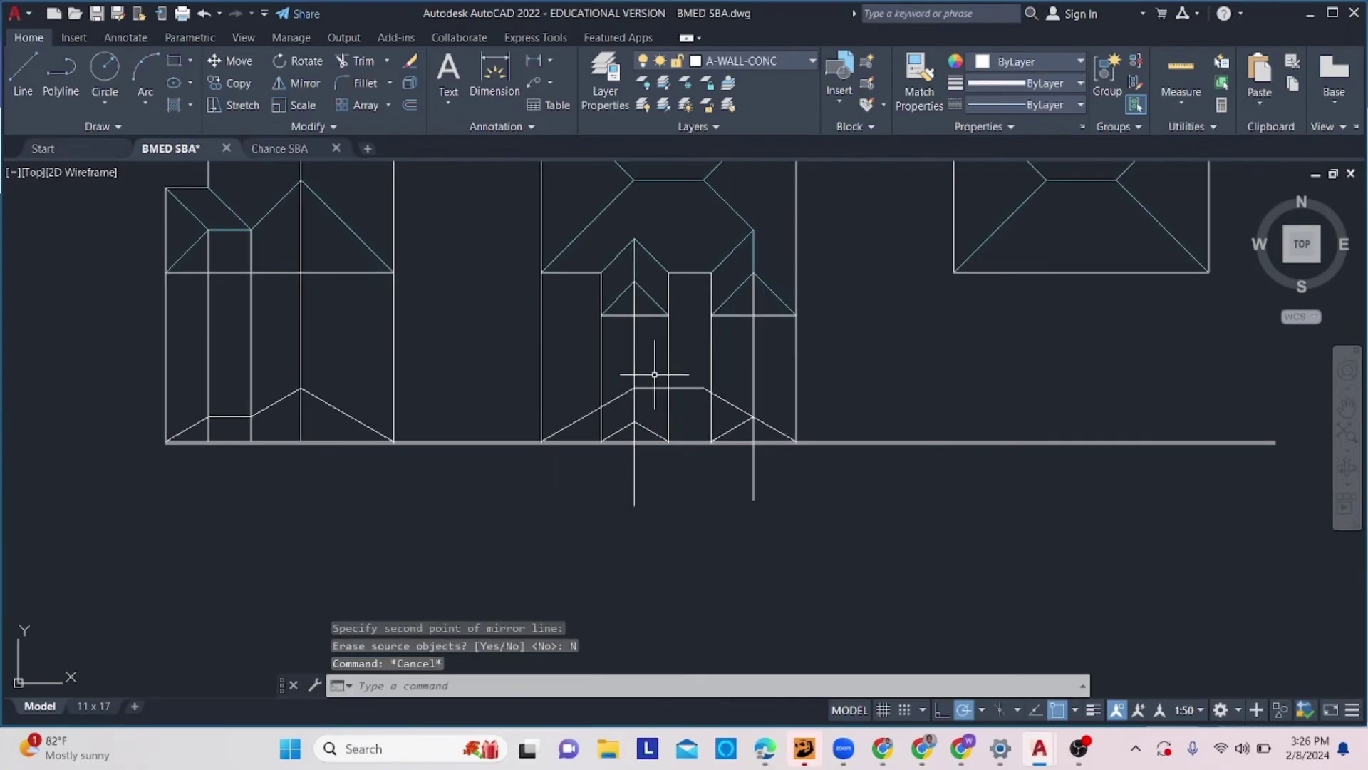
# Trim two vertical lines below the long ground line.
pyautogui.click(843, 442)
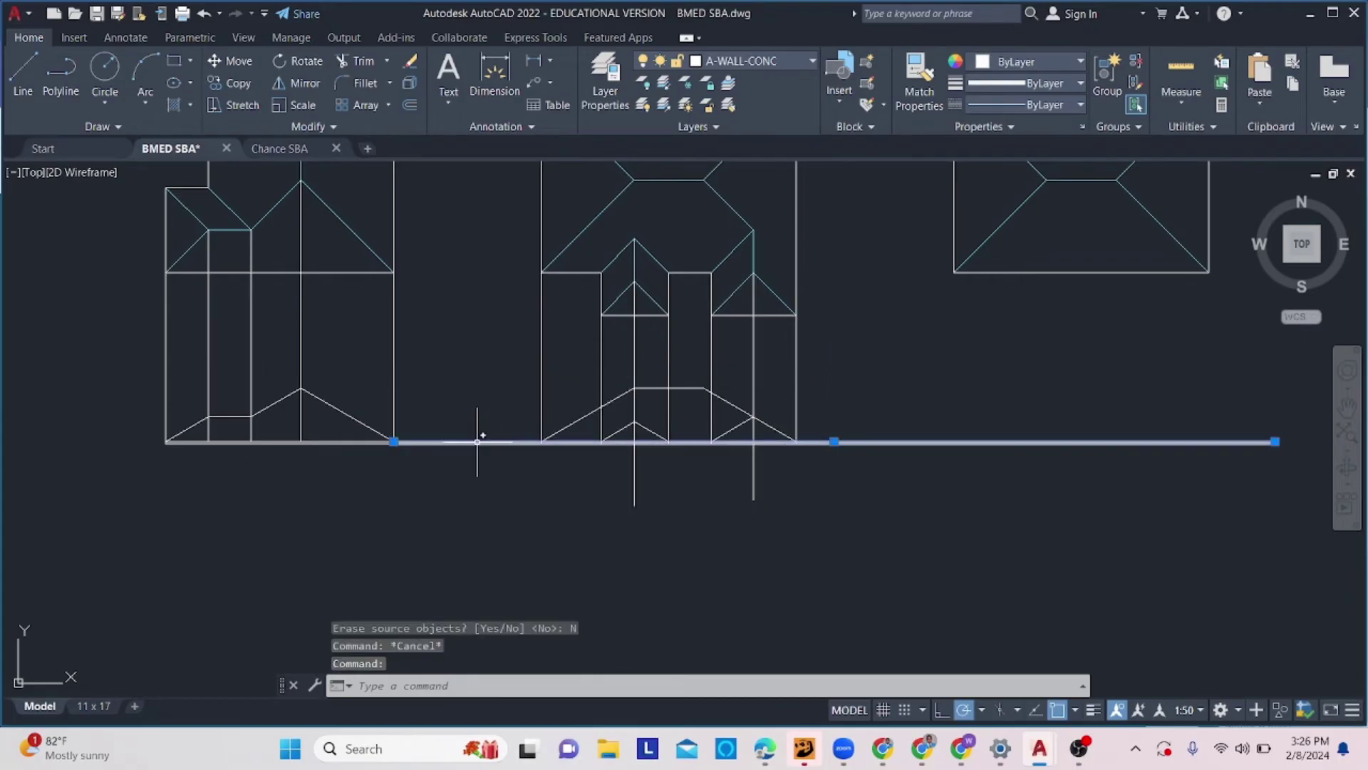
pyautogui.scroll(6, 466, 430)
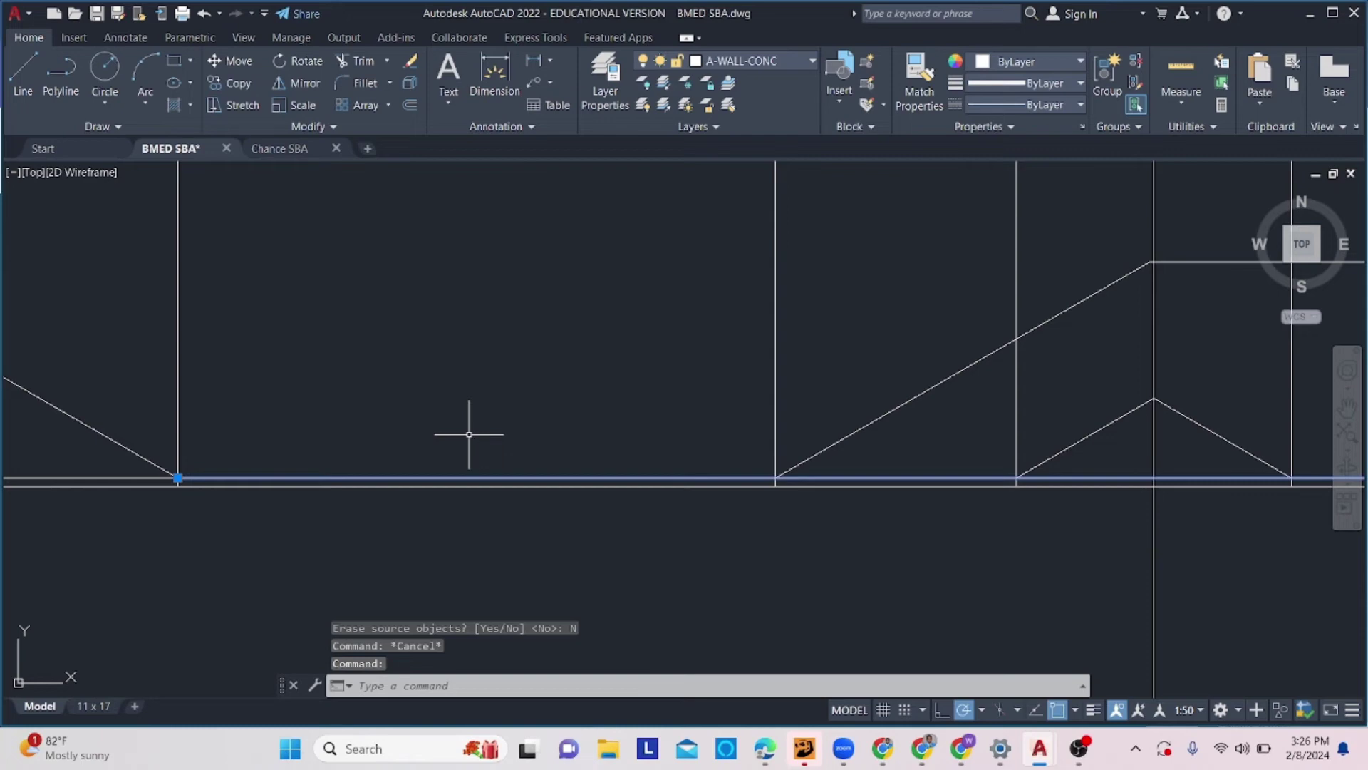
pyautogui.scroll(-4, 499, 424)
pyautogui.write('tr')
pyautogui.press('Return')
pyautogui.moveTo(701, 320)
pyautogui.mouseDown()
pyautogui.moveTo(589, 342)
pyautogui.moveTo(633, 327)
pyautogui.mouseUp()
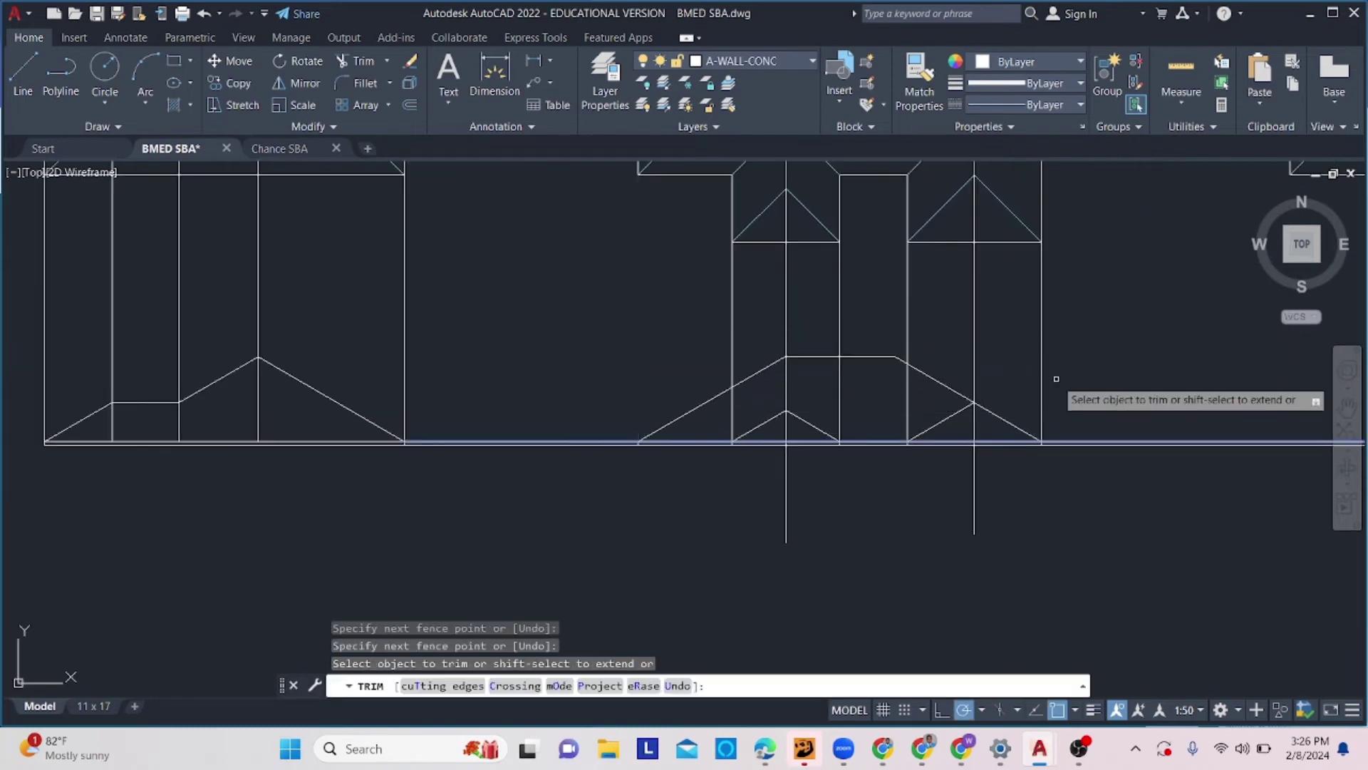
pyautogui.moveTo(1013, 366); pyautogui.dragTo(1095, 359)
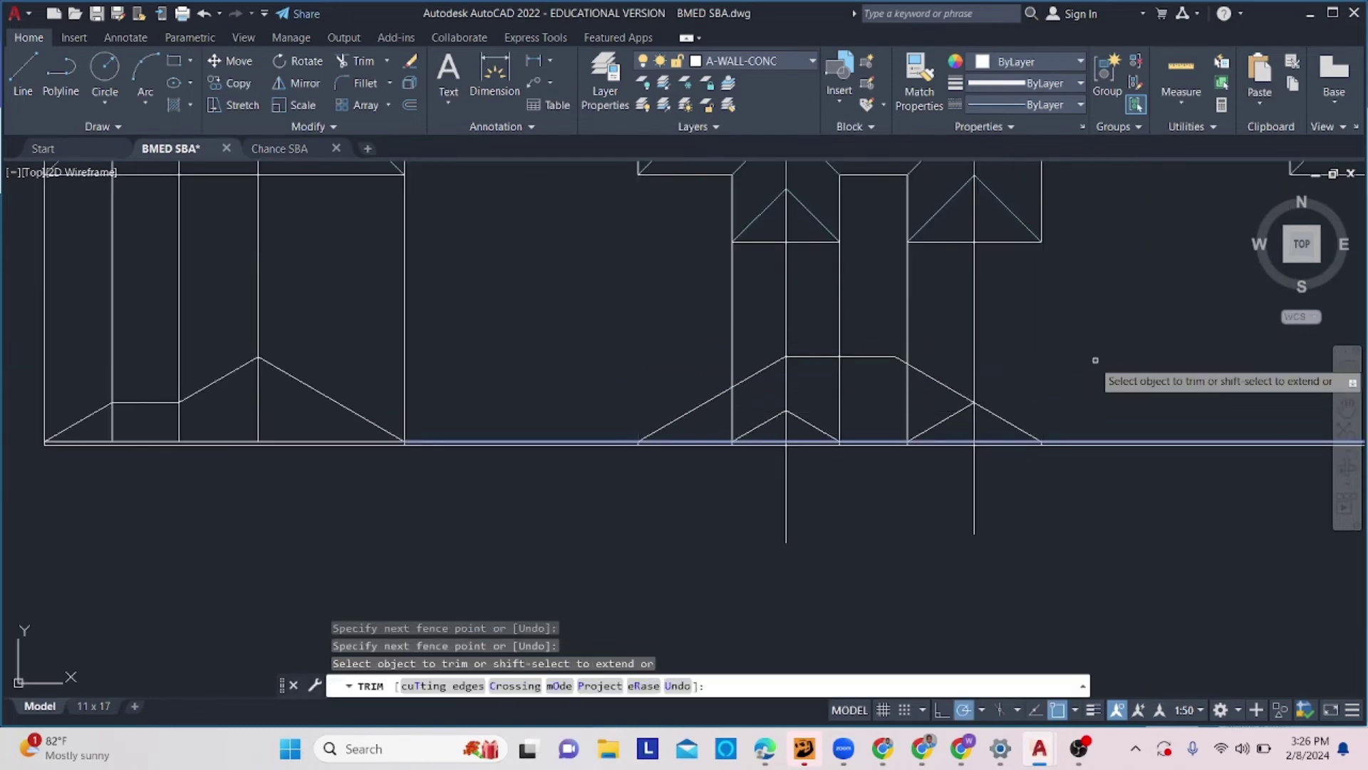
pyautogui.press('Escape')
# Window-select the vertical projection lines and erase them.
pyautogui.click(1014, 294)
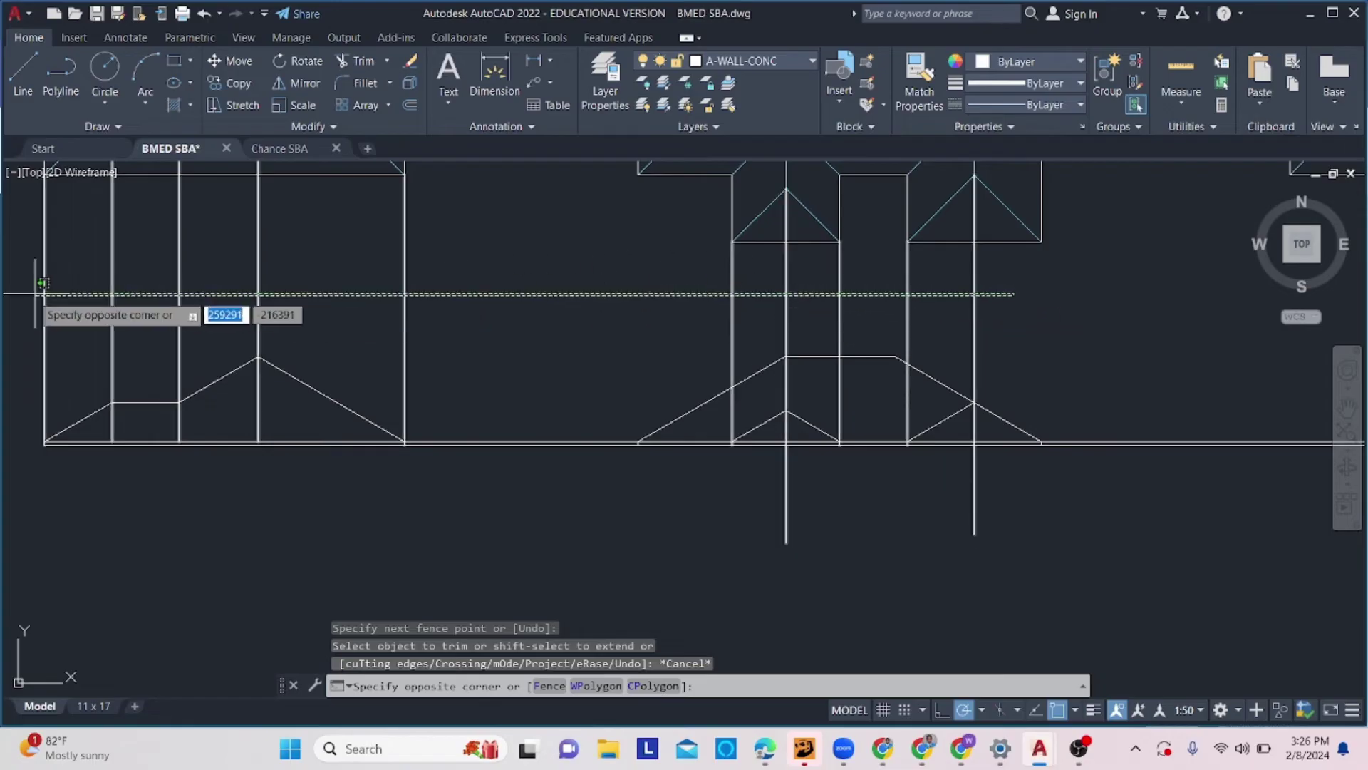
pyautogui.click(33, 316)
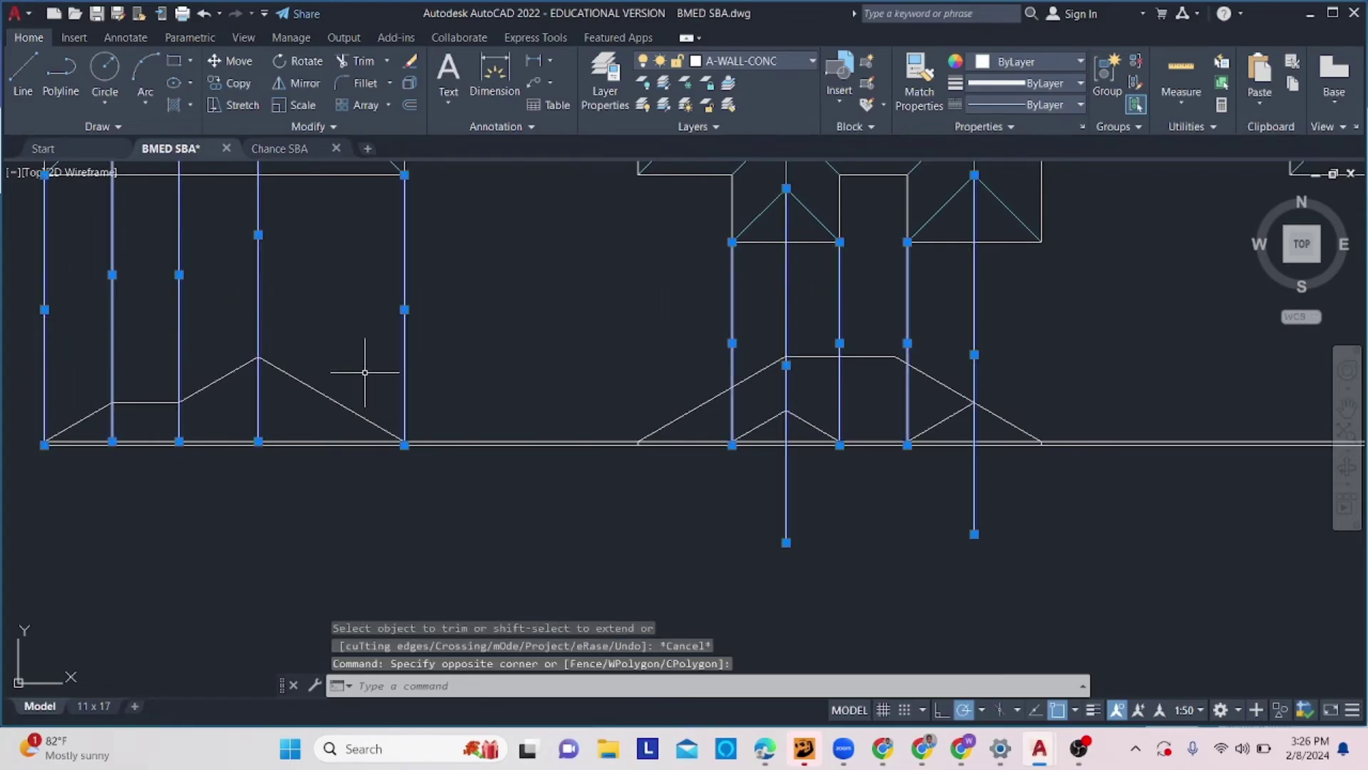
pyautogui.press('Delete')
pyautogui.scroll(2, 400, 475)
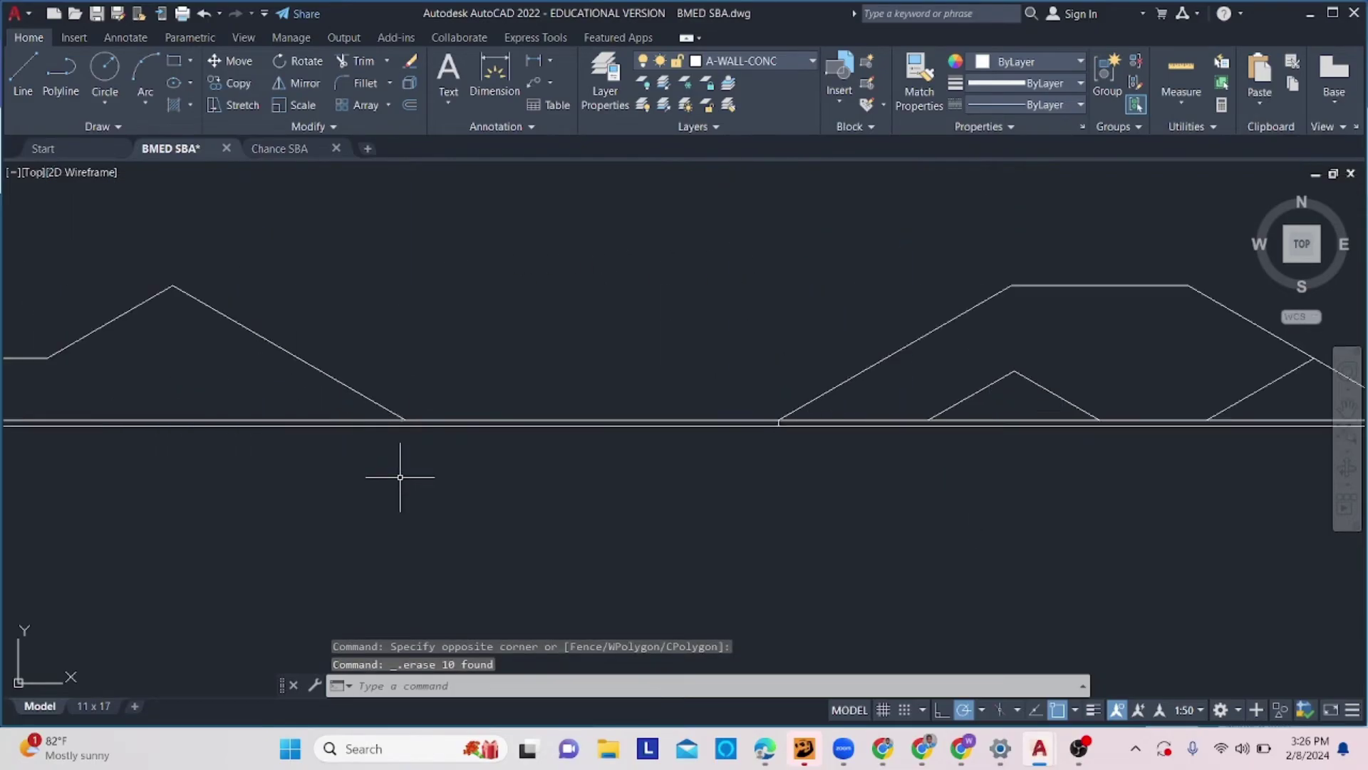
# Draw two short vertical closing lines from the roof ends down to the ground line.
pyautogui.write('l')
pyautogui.press('Return')
pyautogui.scroll(5, 406, 413)
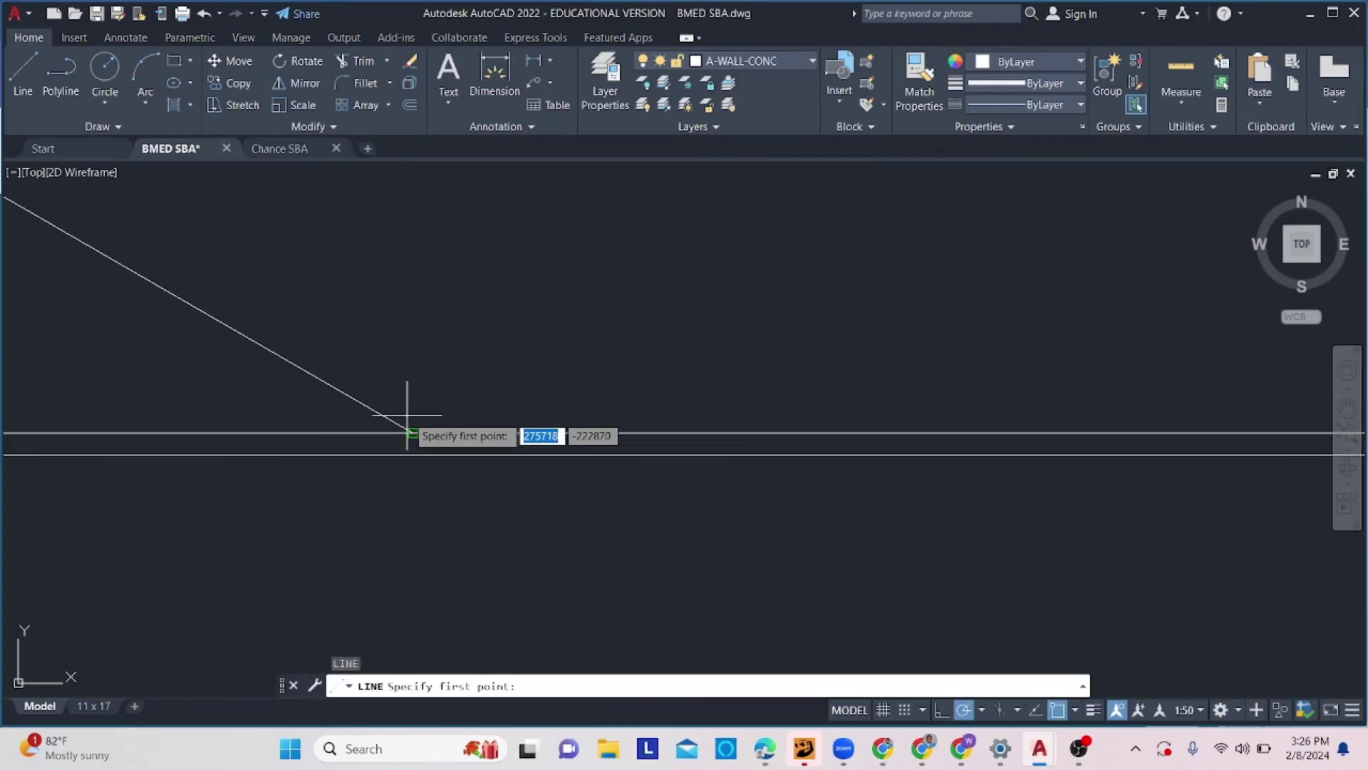
pyautogui.click(413, 431)
pyautogui.click(413, 454)
pyautogui.press('Return')
pyautogui.scroll(-6, 528, 434)
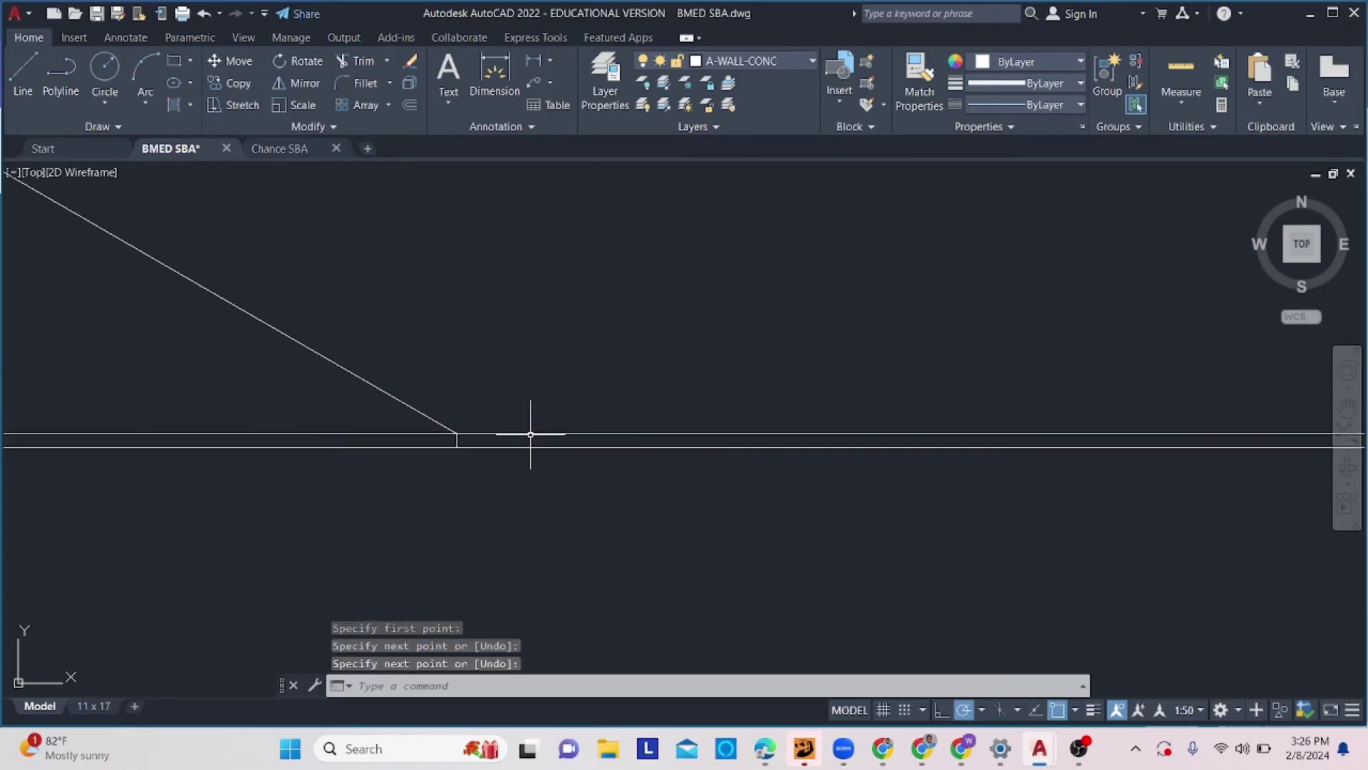
pyautogui.press('Return')
pyautogui.scroll(8, 196, 456)
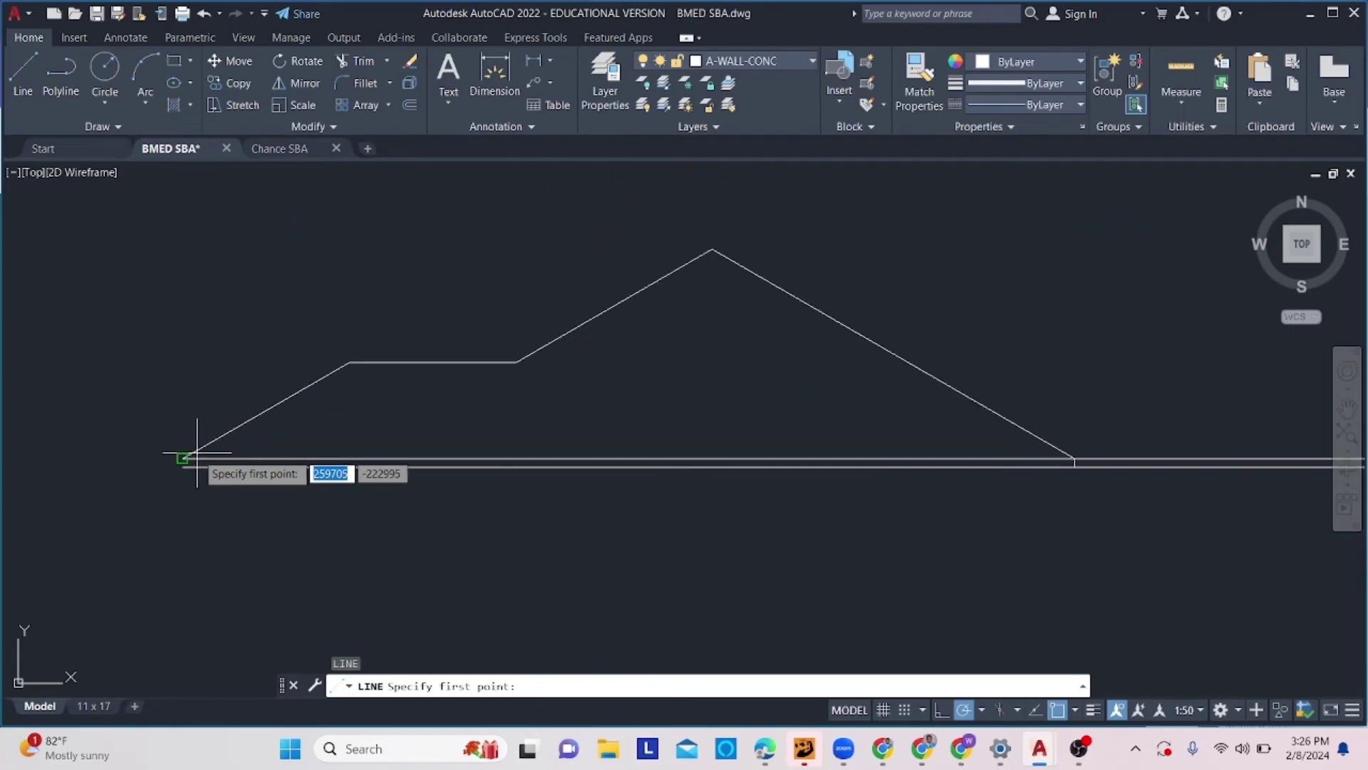
pyautogui.click(183, 458)
pyautogui.click(187, 461)
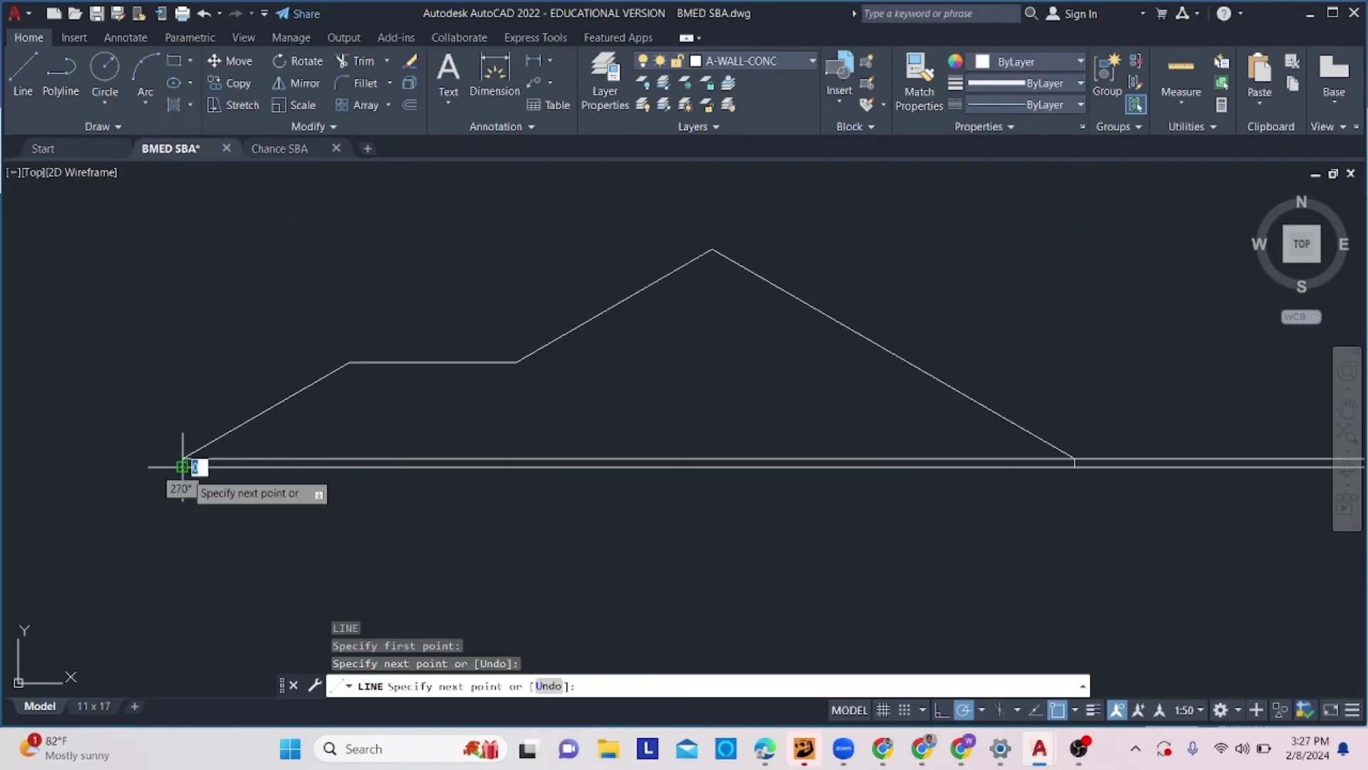
pyautogui.press('Return')
pyautogui.scroll(-6, 390, 479)
pyautogui.scroll(-3, 390, 479)
# Fence-trim the doubled ground lines extending left of the elevation's corner.
pyautogui.moveTo(656, 498); pyautogui.dragTo(519, 464, button='middle')
pyautogui.scroll(6, 473, 446)
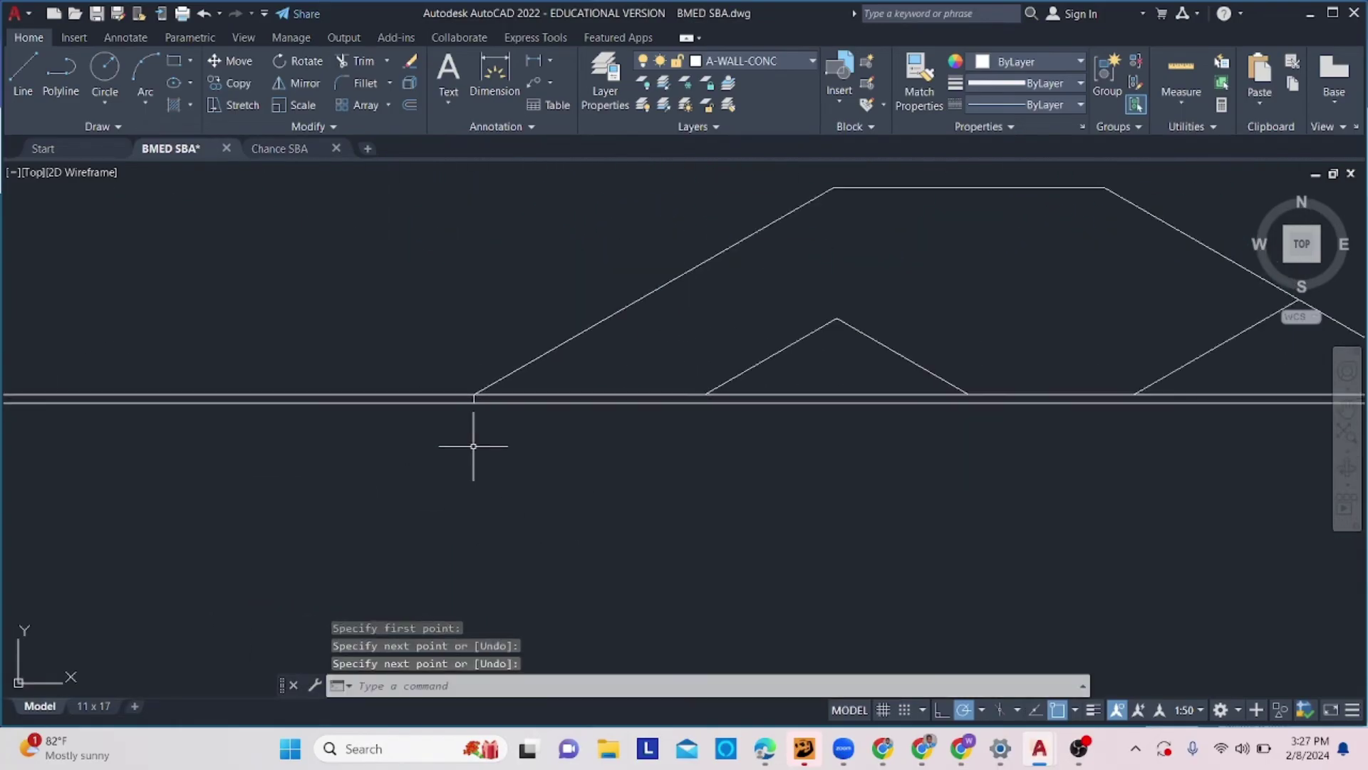
pyautogui.press('Return')
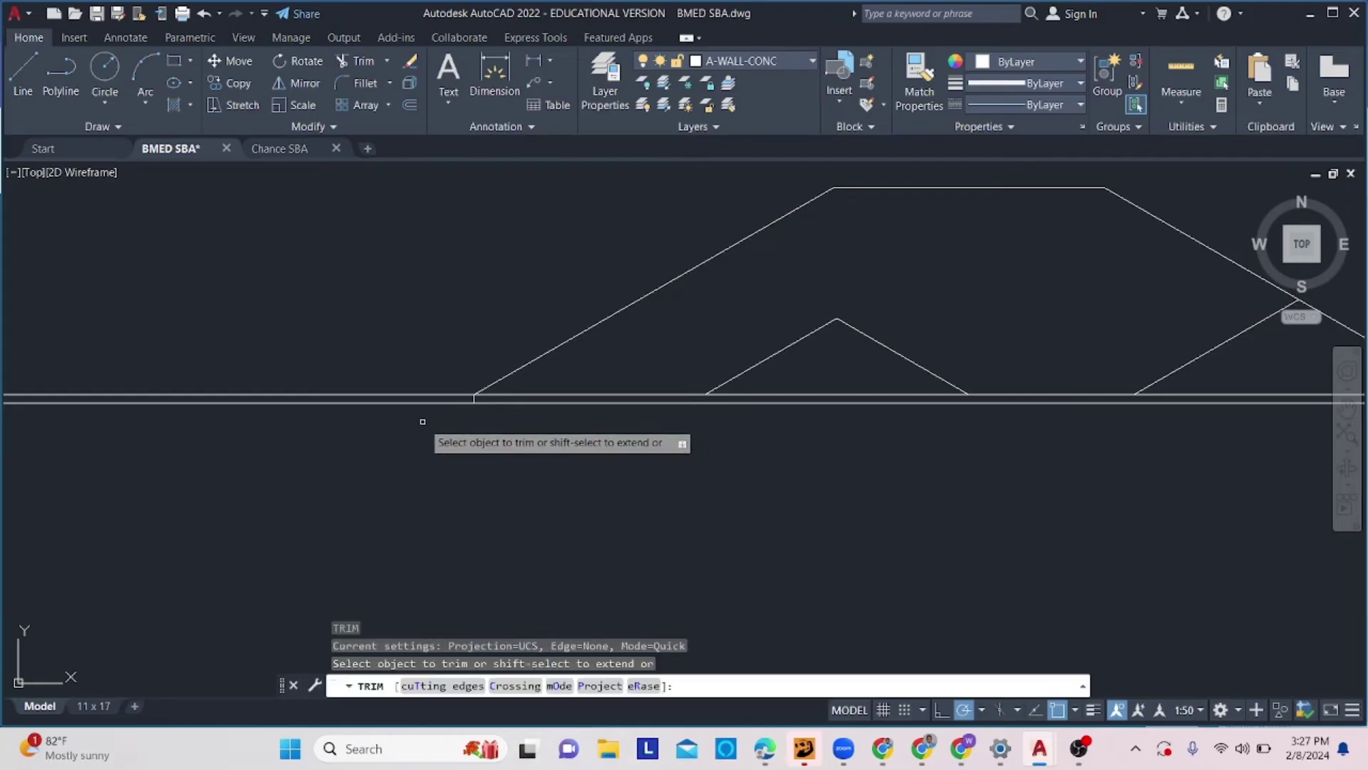
pyautogui.moveTo(414, 438)
pyautogui.mouseDown()
pyautogui.moveTo(338, 452)
pyautogui.moveTo(322, 362)
pyautogui.mouseUp()
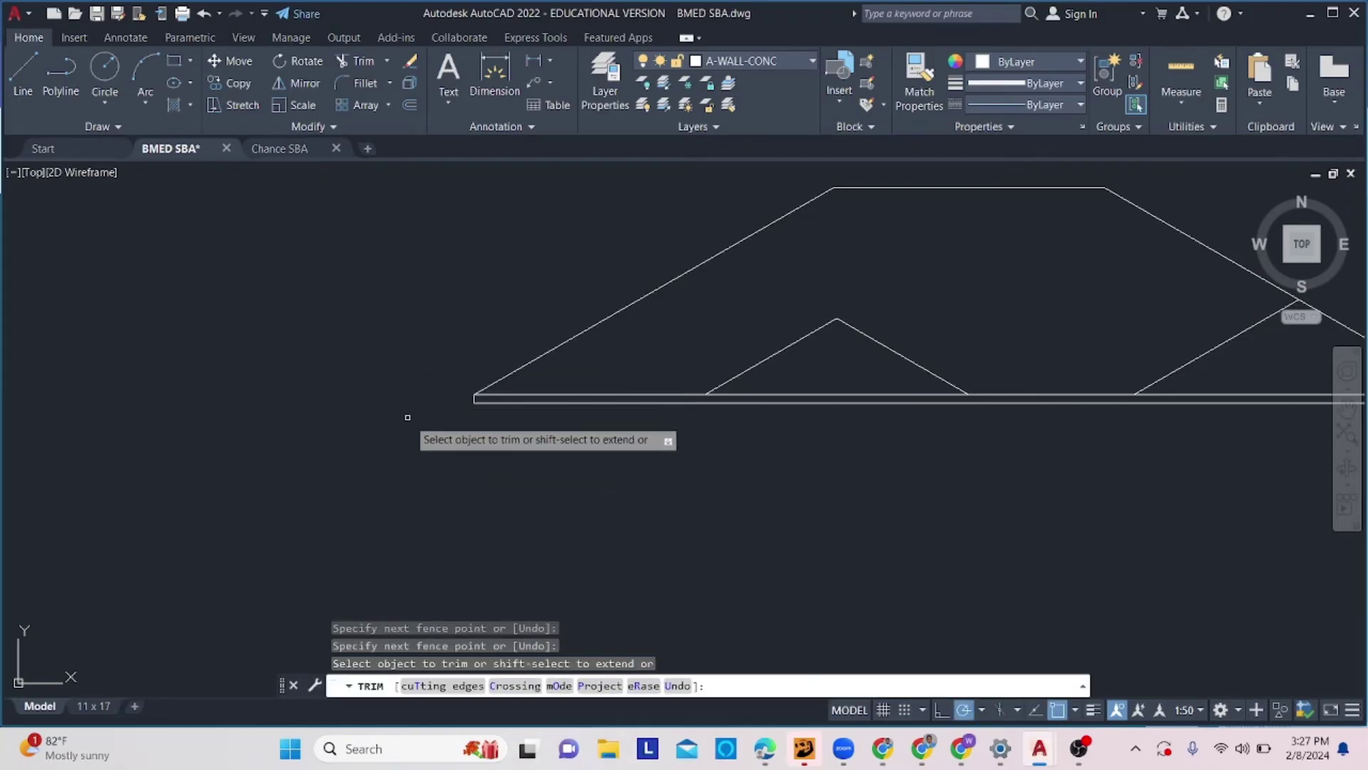
pyautogui.scroll(-4, 418, 442)
pyautogui.press('Escape')
pyautogui.scroll(5, 658, 452)
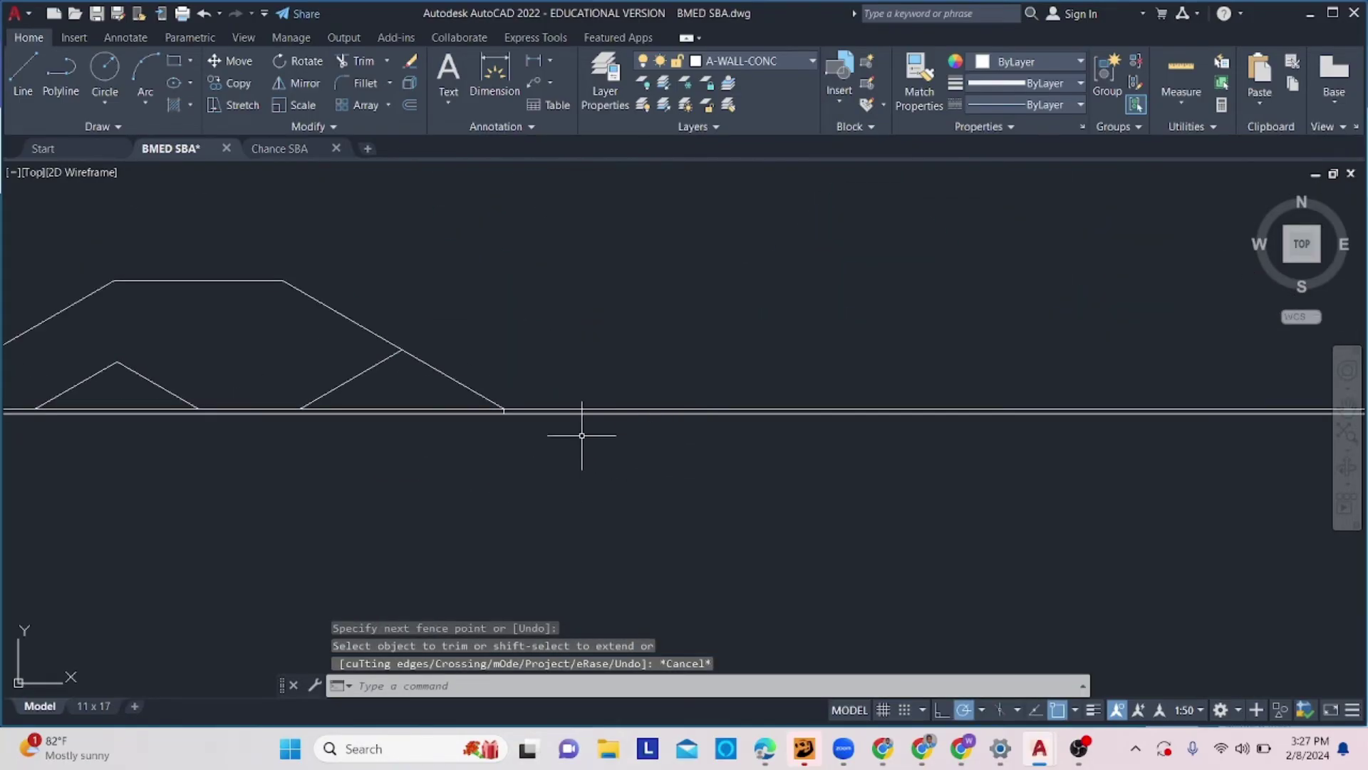
pyautogui.scroll(-5, 825, 458)
pyautogui.scroll(2, 998, 413)
pyautogui.moveTo(753, 426); pyautogui.dragTo(700, 437, button='middle')
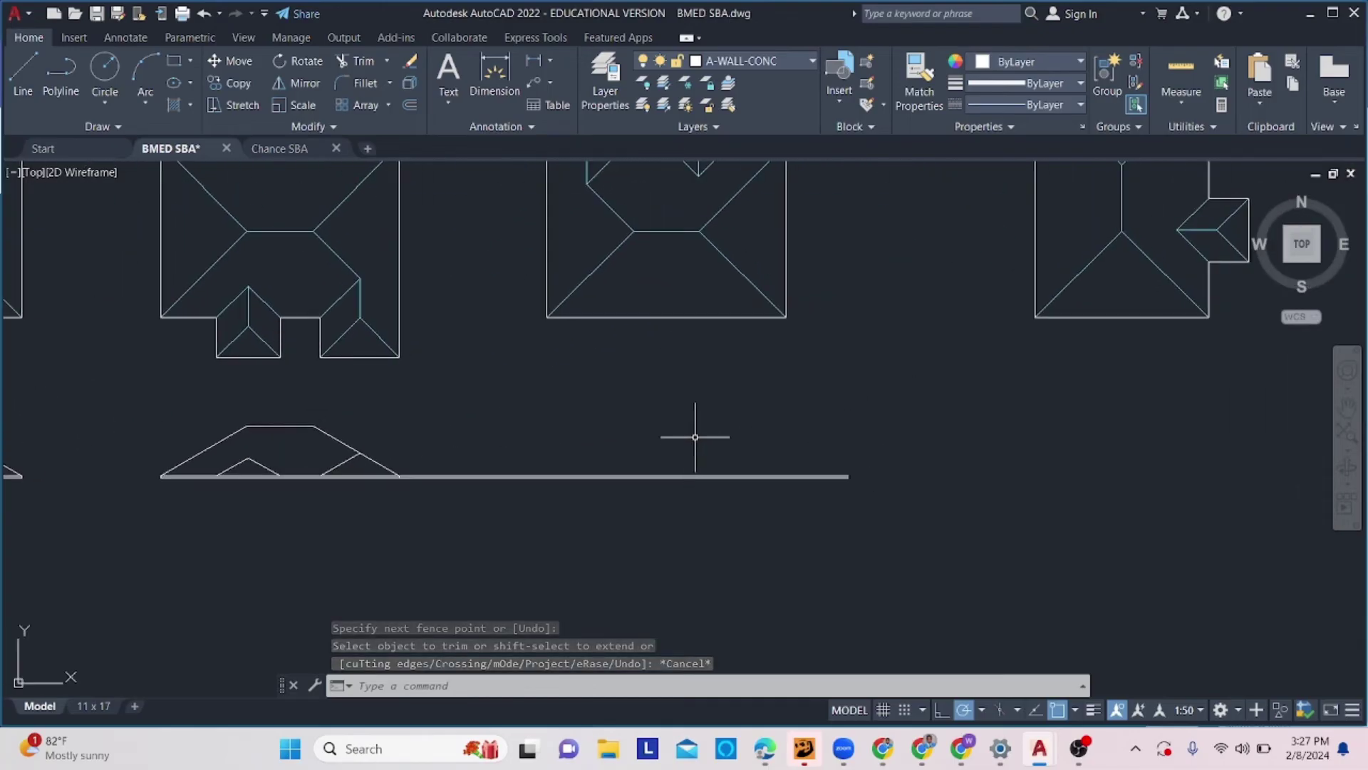
pyautogui.scroll(-2, 706, 416)
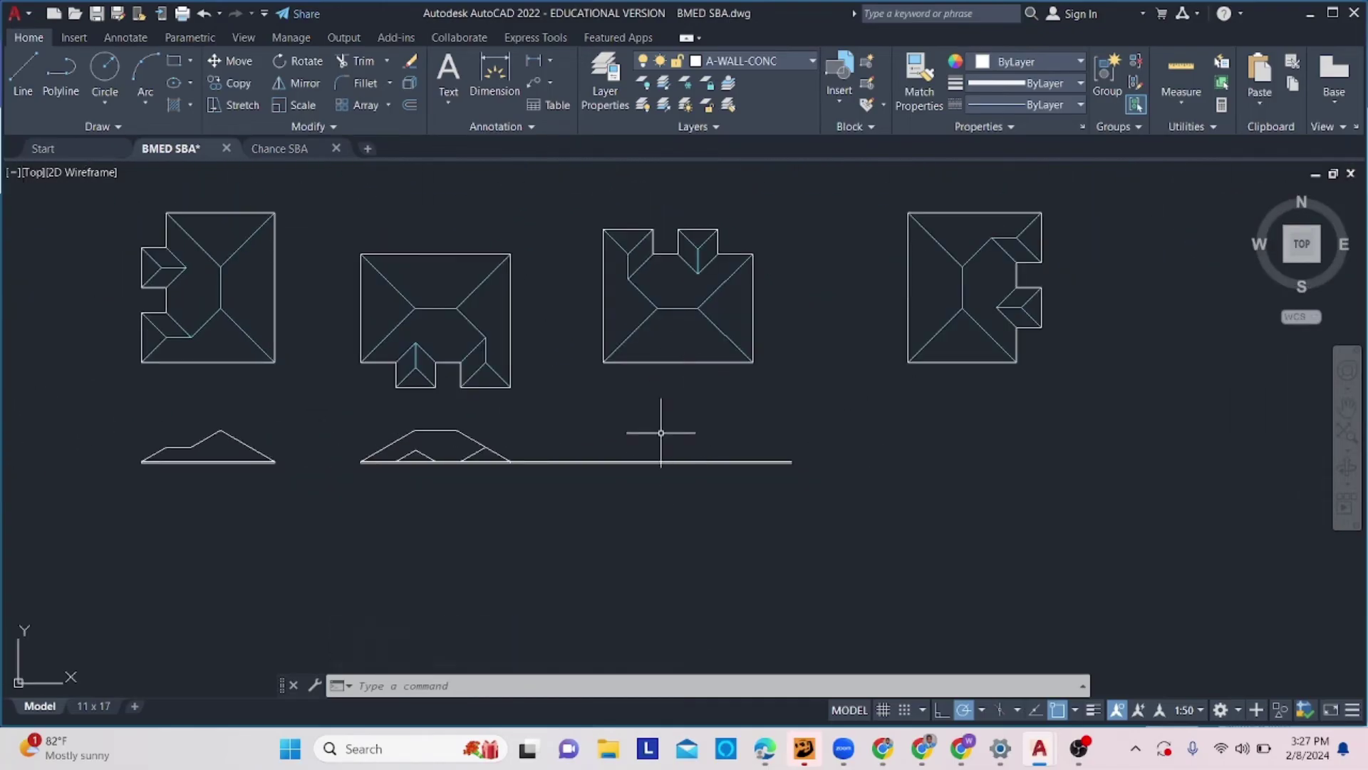
# Draw vertical projection lines from the third plan's right and left outer corners past the ground line.
pyautogui.press('Escape')
pyautogui.write('l')
pyautogui.press('Return')
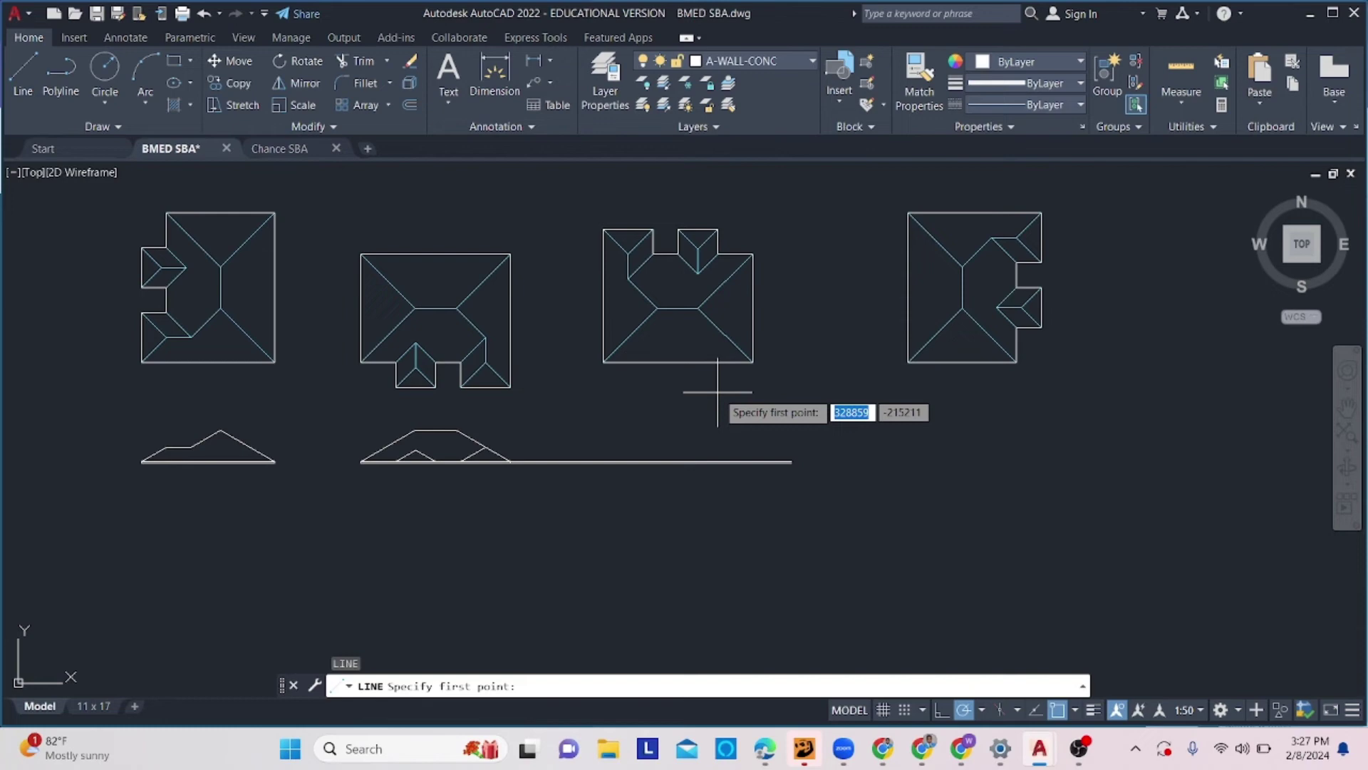
pyautogui.click(753, 362)
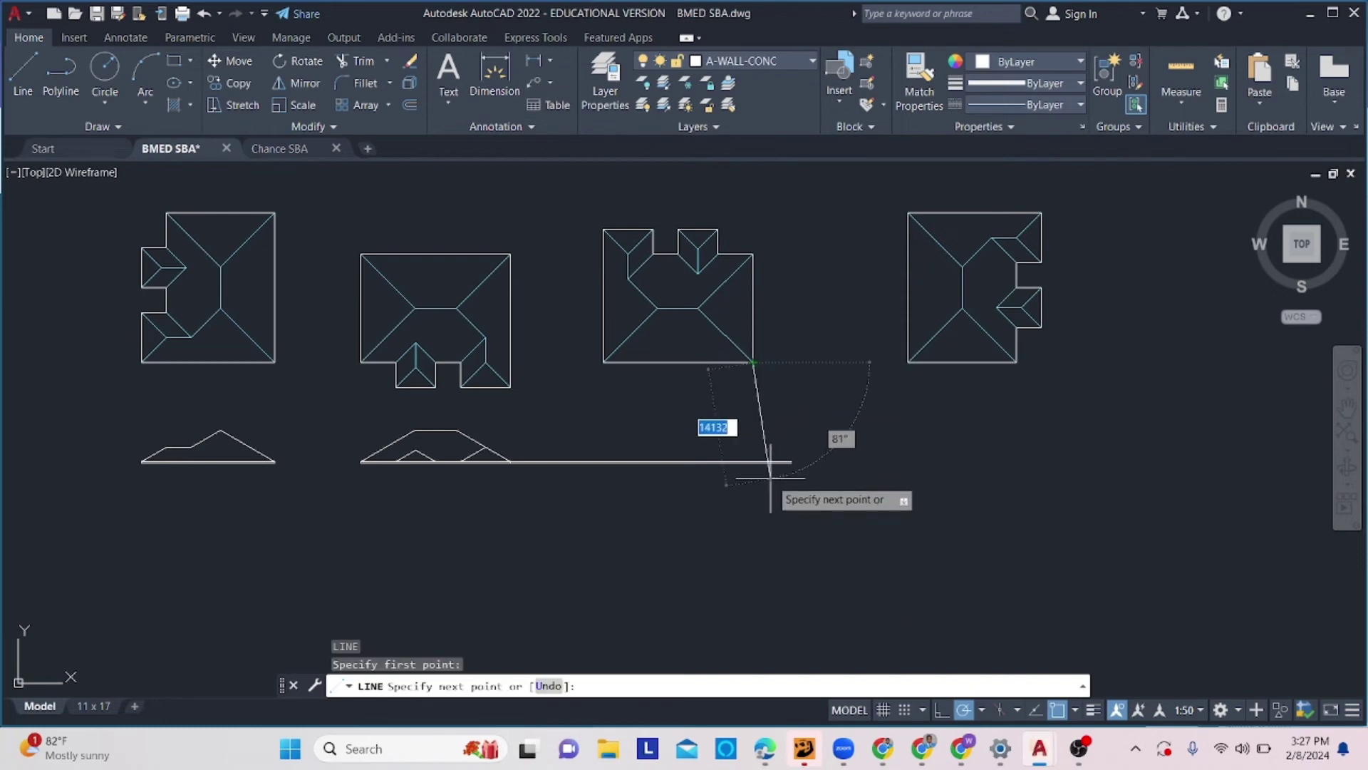
pyautogui.click(752, 513)
pyautogui.press('Return')
pyautogui.press('Return')
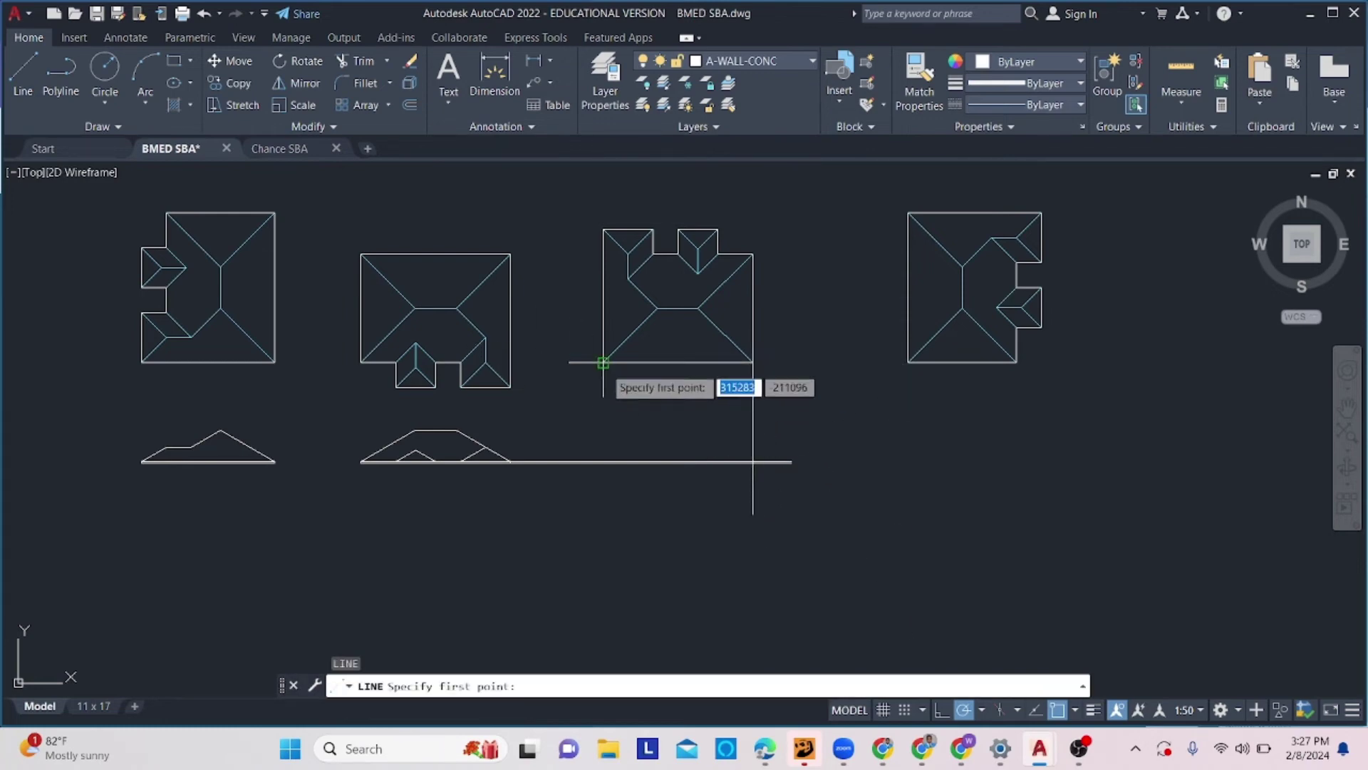
pyautogui.click(603, 362)
pyautogui.click(603, 519)
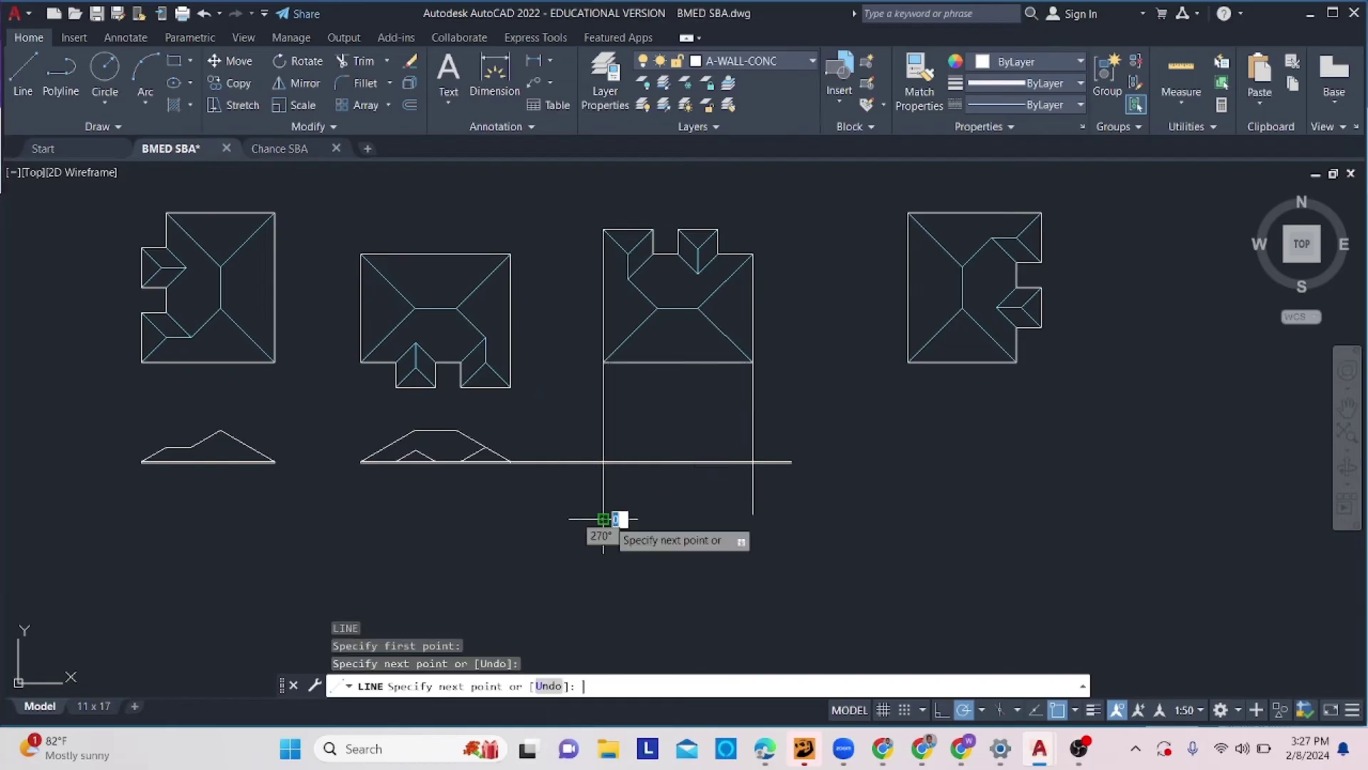
pyautogui.press('Return')
# Project both ridge ends of the third plan down past the ground line.
pyautogui.press('Return')
pyautogui.click(656, 308)
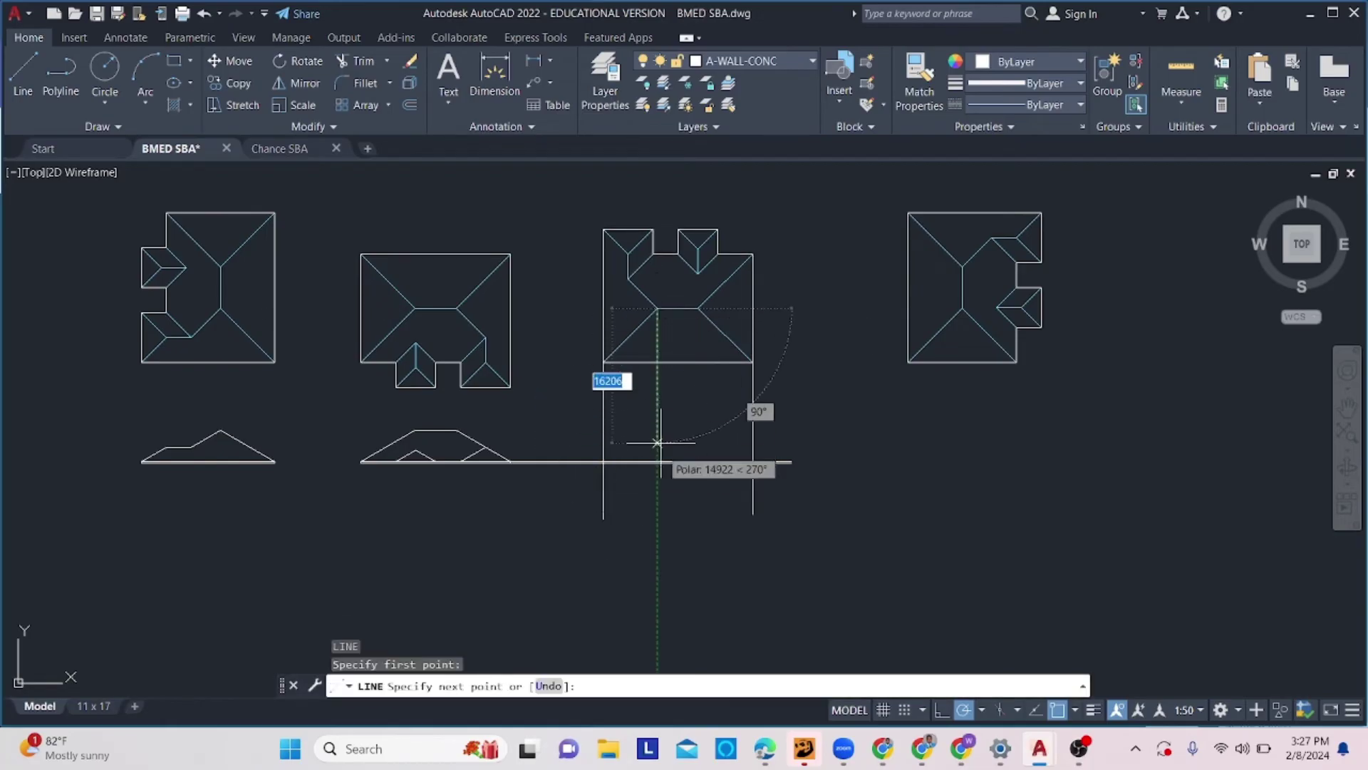
pyautogui.click(656, 534)
pyautogui.press('Return')
pyautogui.press('Return')
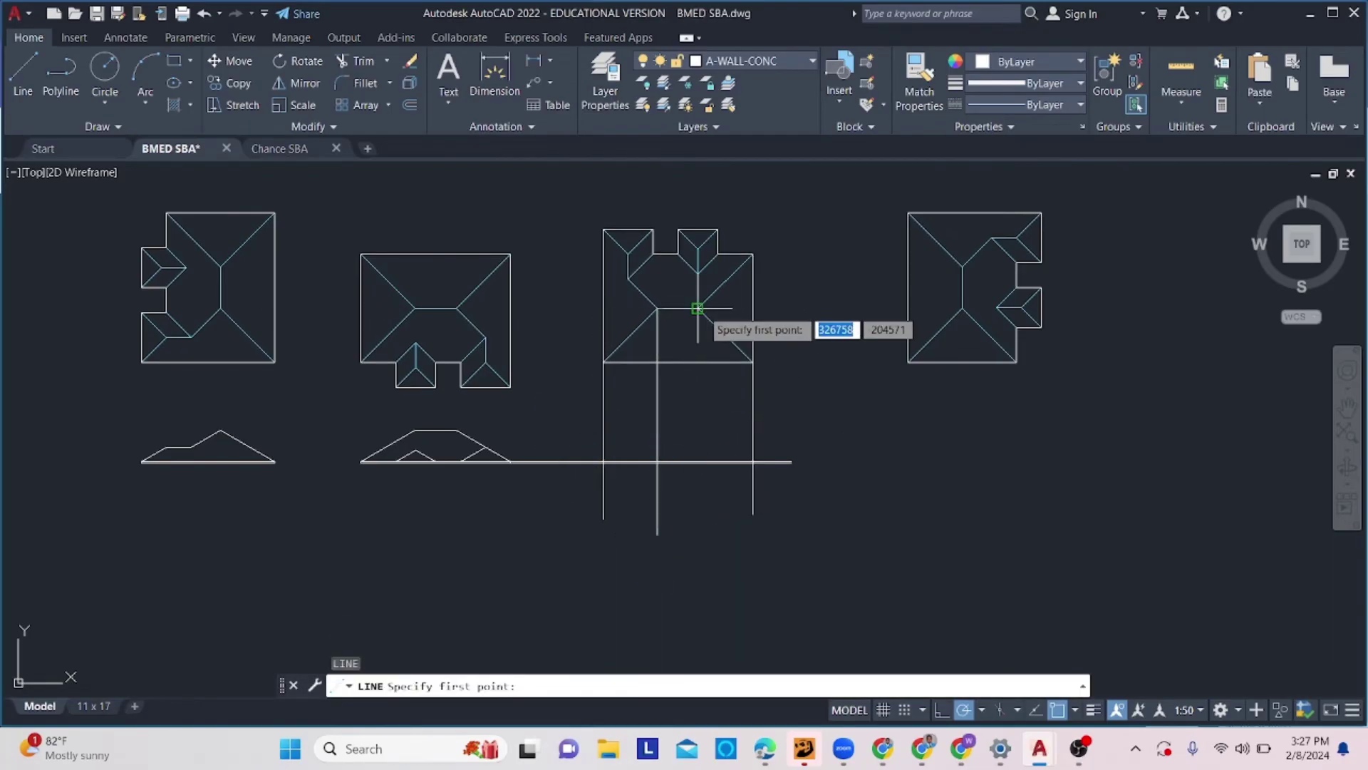
pyautogui.click(699, 308)
pyautogui.click(704, 529)
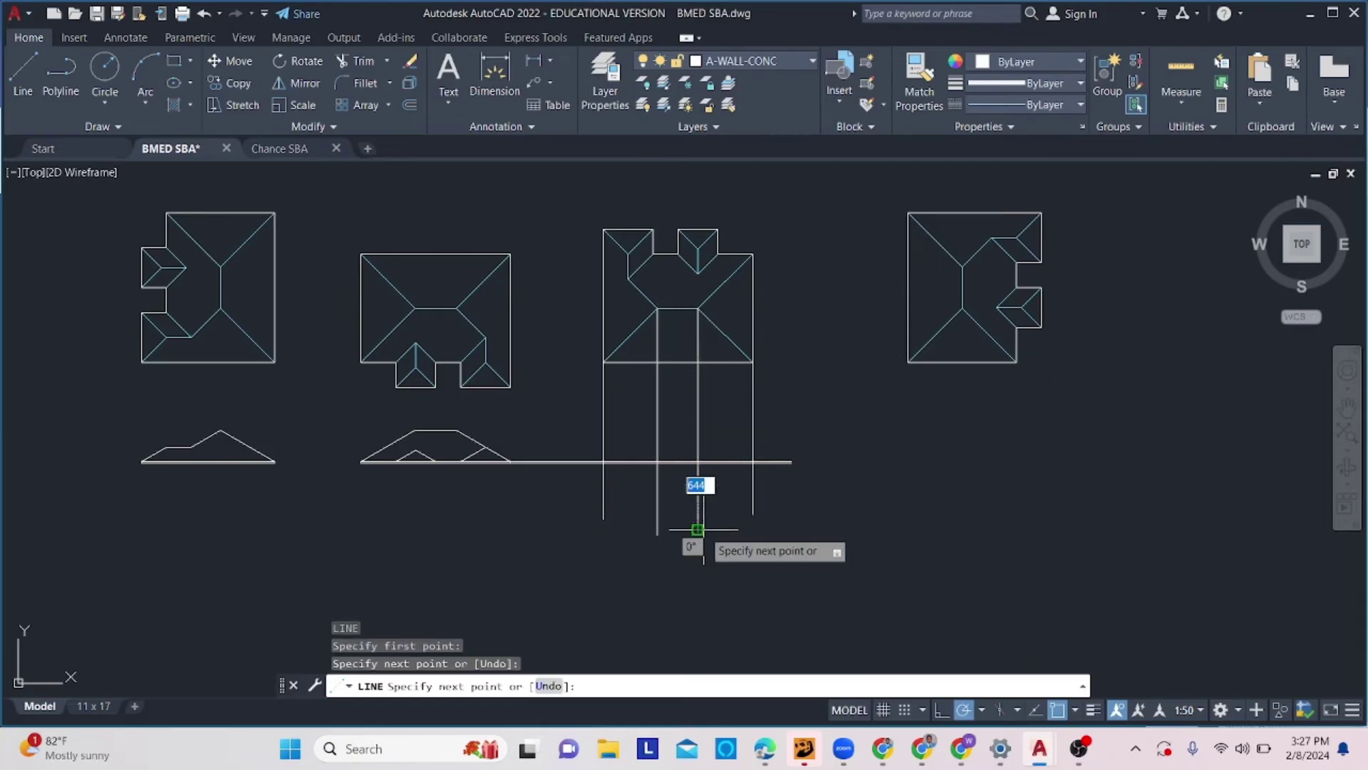
pyautogui.press('Return')
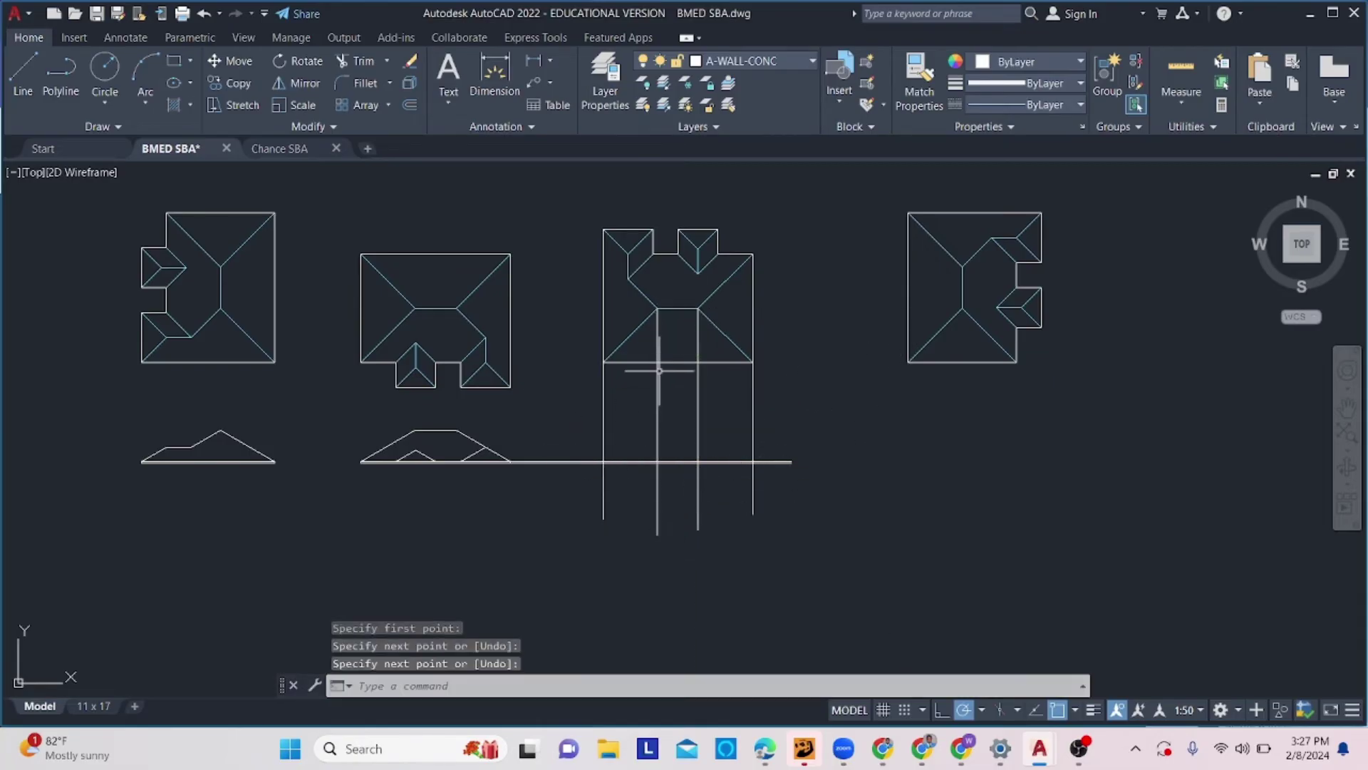
pyautogui.click(381, 451)
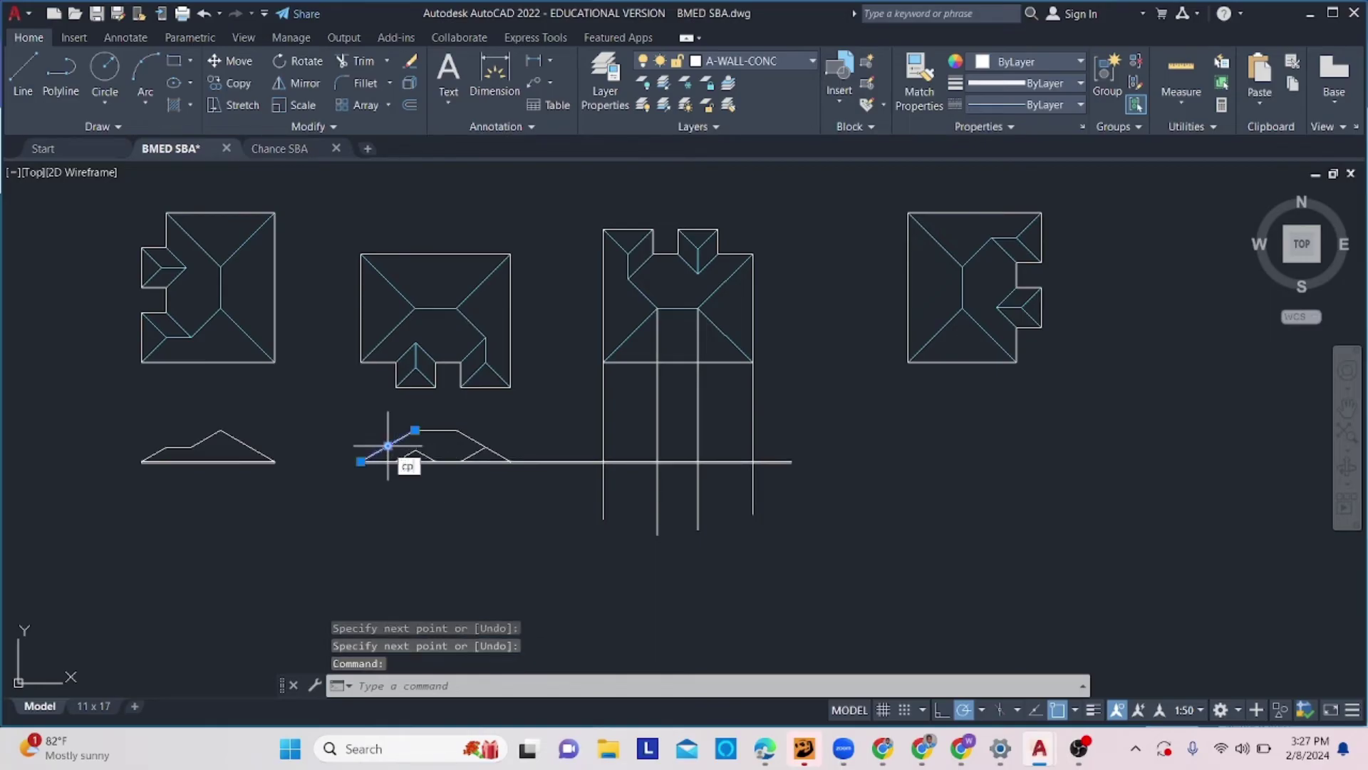
# Copy the 30° slope line onto the third elevation's left projection line.
pyautogui.press('Return')
pyautogui.scroll(6, 356, 463)
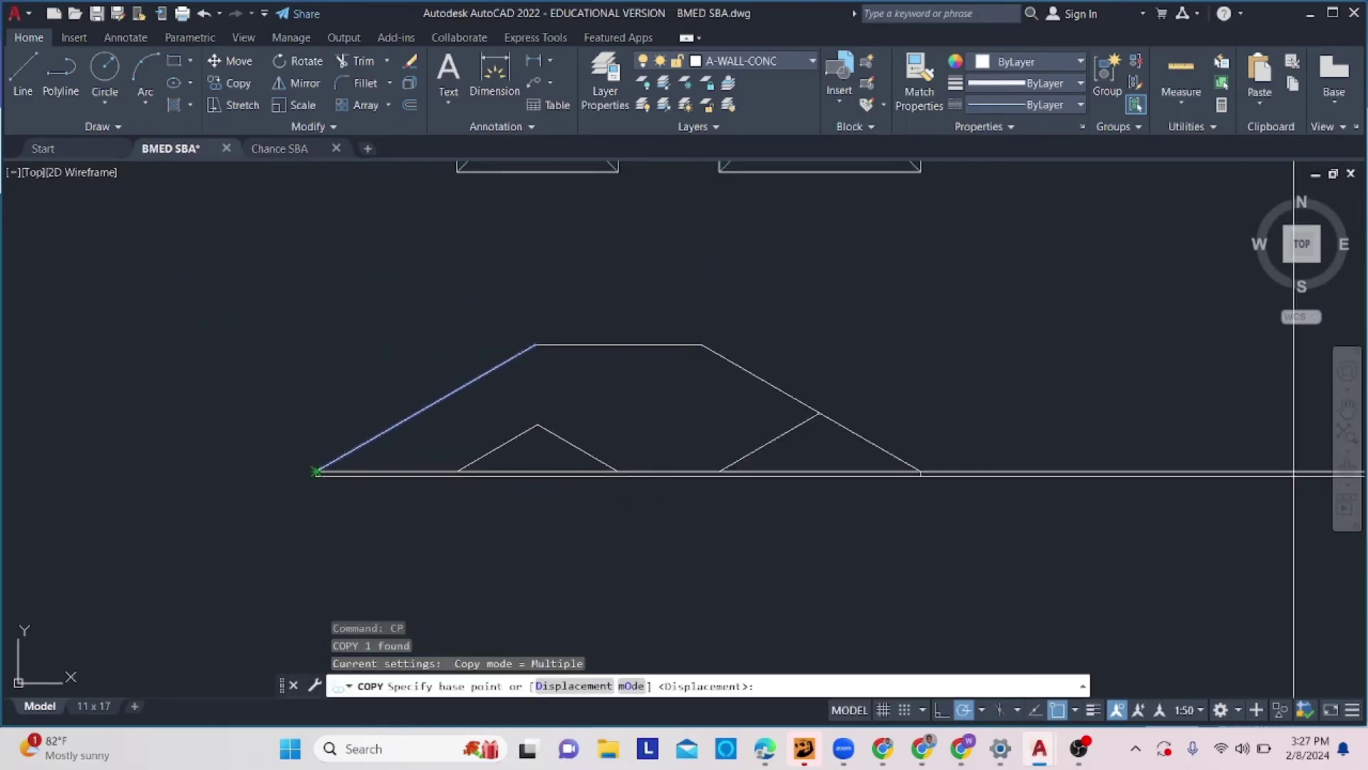
pyautogui.click(317, 471)
pyautogui.scroll(-3, 855, 459)
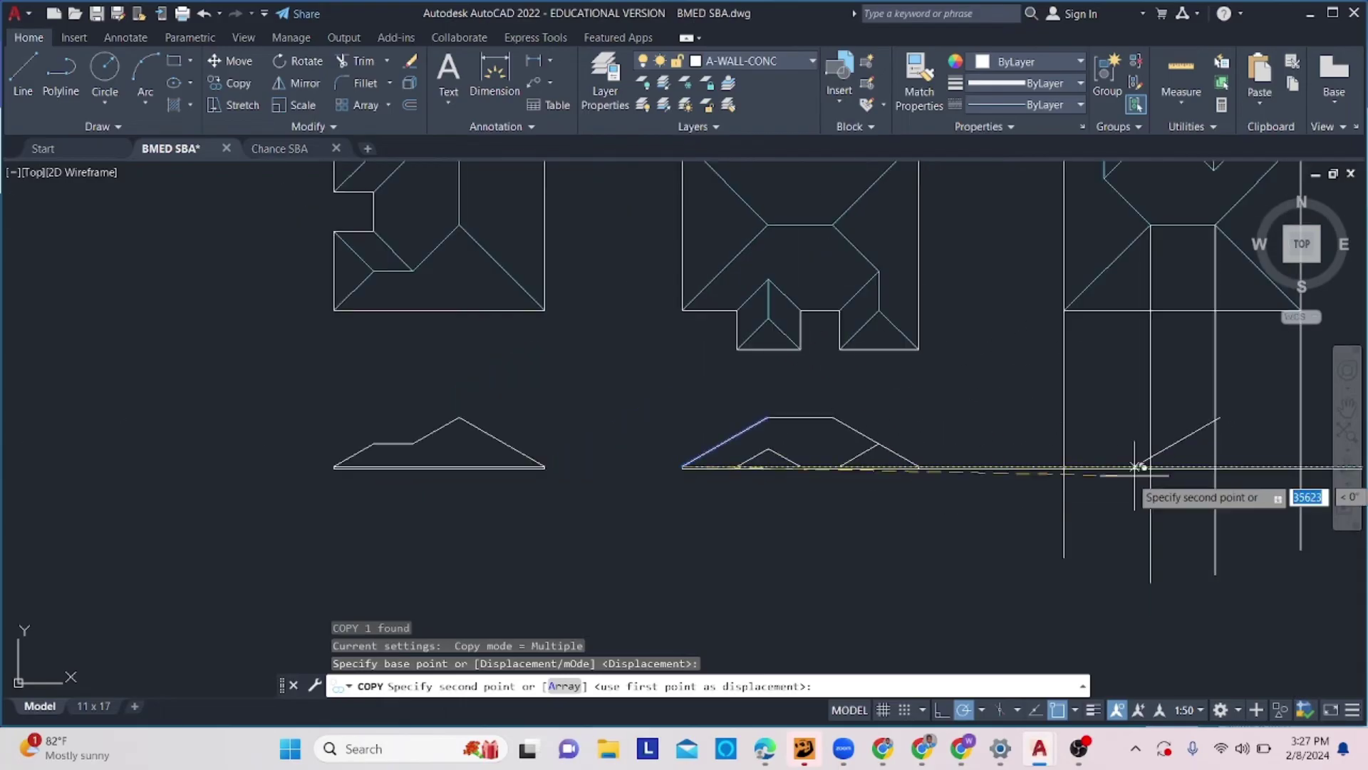
pyautogui.moveTo(1134, 466); pyautogui.dragTo(778, 467, button='middle')
pyautogui.scroll(3, 773, 467)
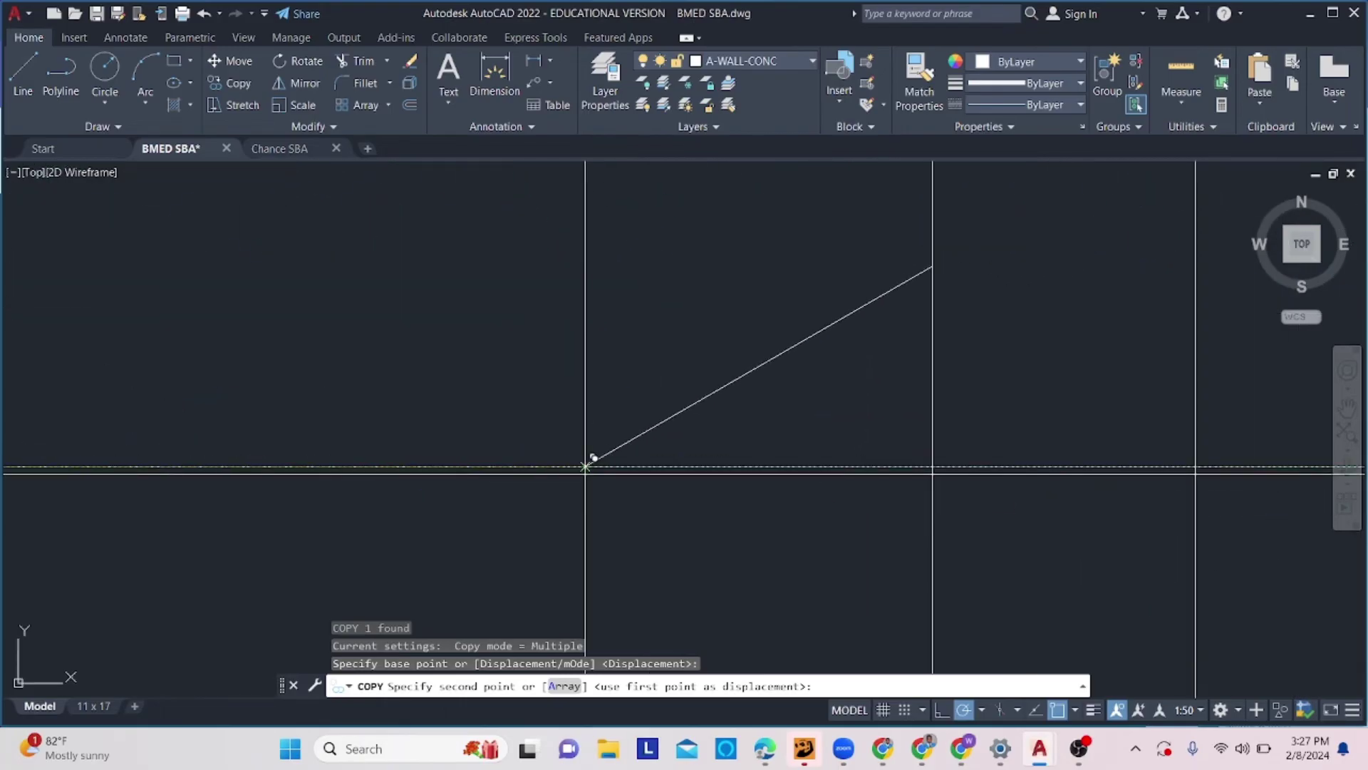
pyautogui.click(605, 463)
pyautogui.press('Escape')
pyautogui.scroll(-3, 614, 468)
pyautogui.moveTo(708, 412)
pyautogui.mouseDown(button='middle')
pyautogui.moveTo(866, 422)
pyautogui.moveTo(802, 456)
pyautogui.mouseUp(button='middle')
# Draw the flat ridge line from the slope's top end to the inner projection line.
pyautogui.write('l')
pyautogui.press('Return')
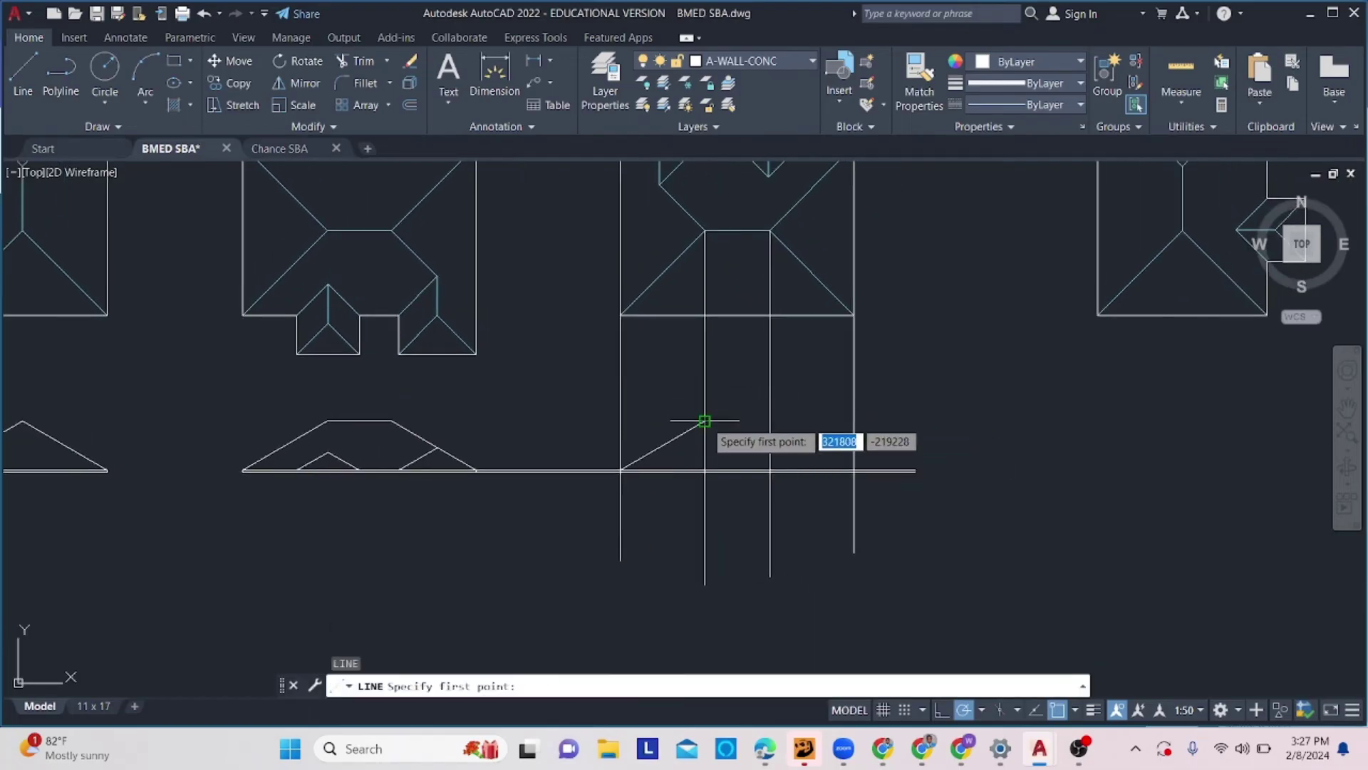
pyautogui.click(704, 421)
pyautogui.click(769, 421)
pyautogui.press('Return')
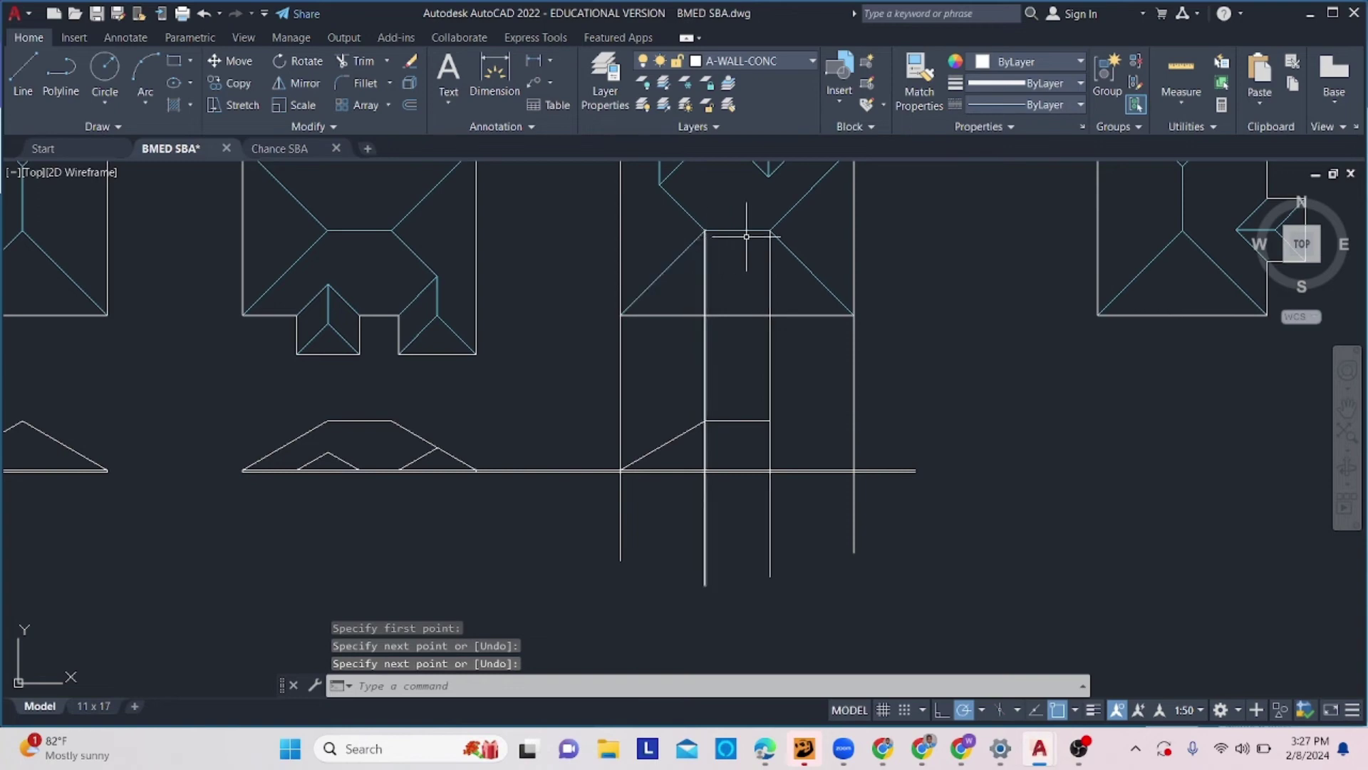
# Mirror the copied slope about a vertical axis through the ridge's midpoint, keeping the original.
pyautogui.click(675, 427)
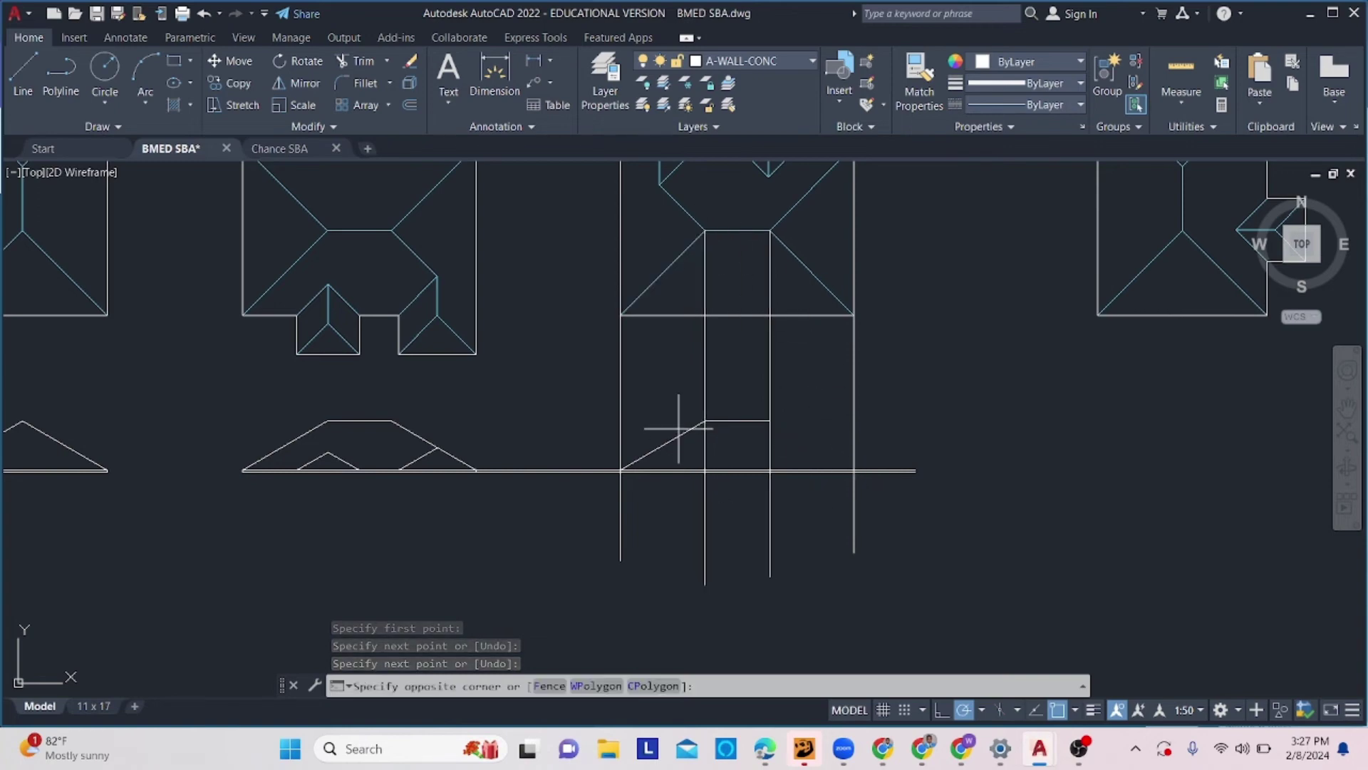
pyautogui.click(650, 449)
pyautogui.click(305, 84)
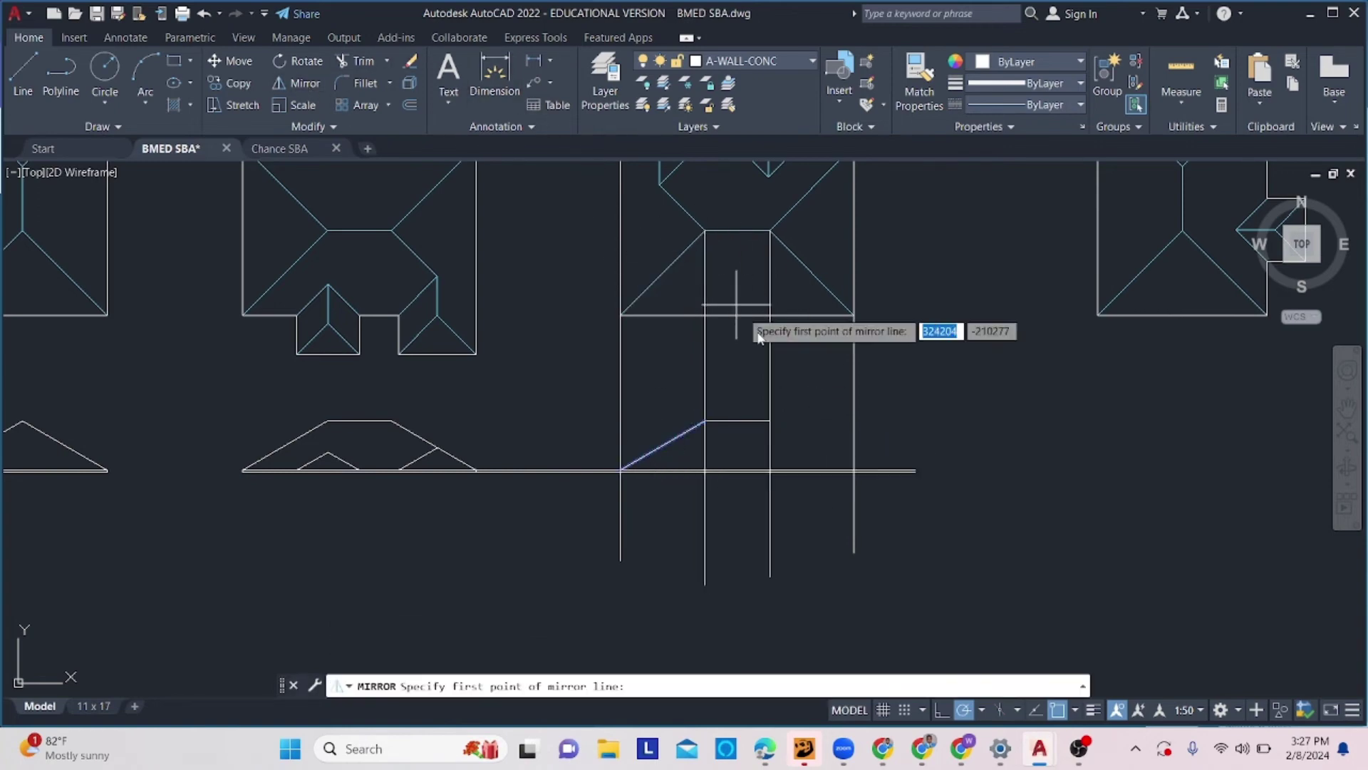
pyautogui.click(737, 421)
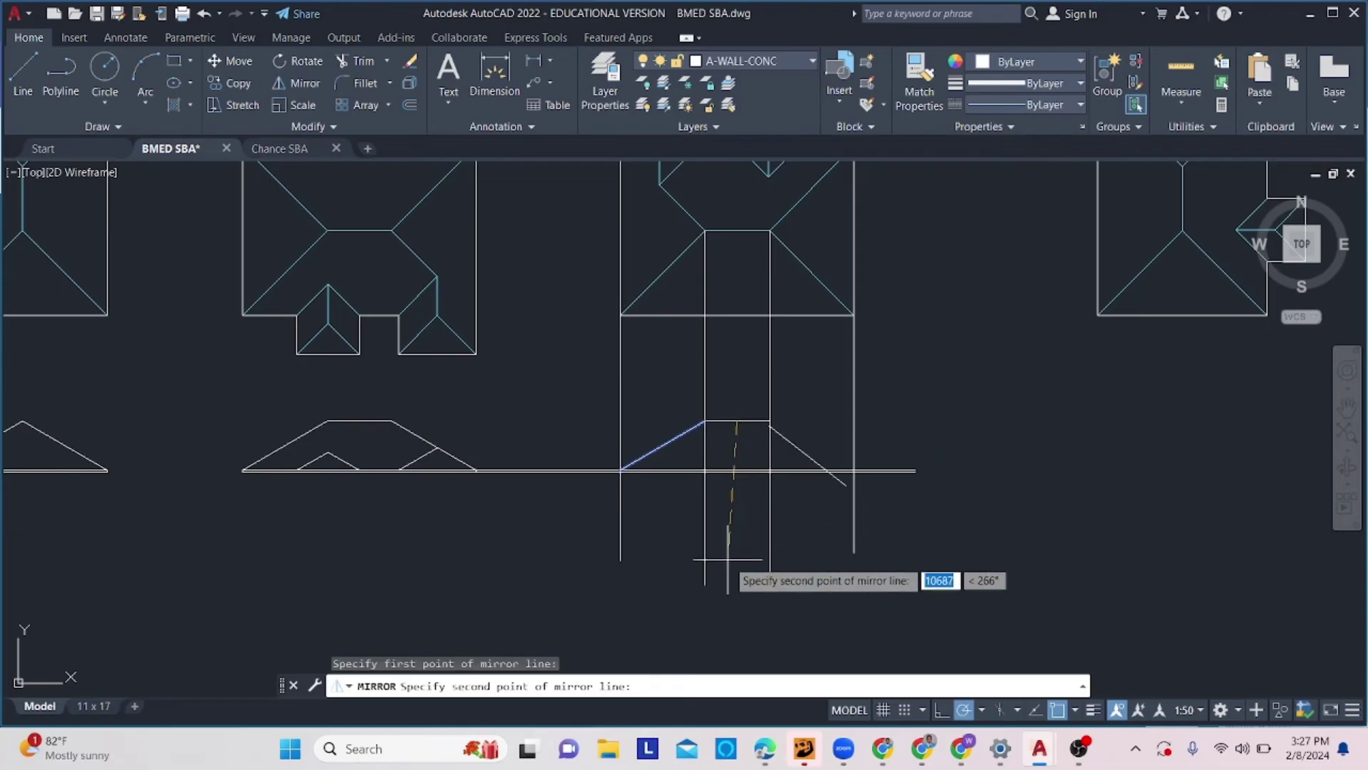
pyautogui.click(738, 559)
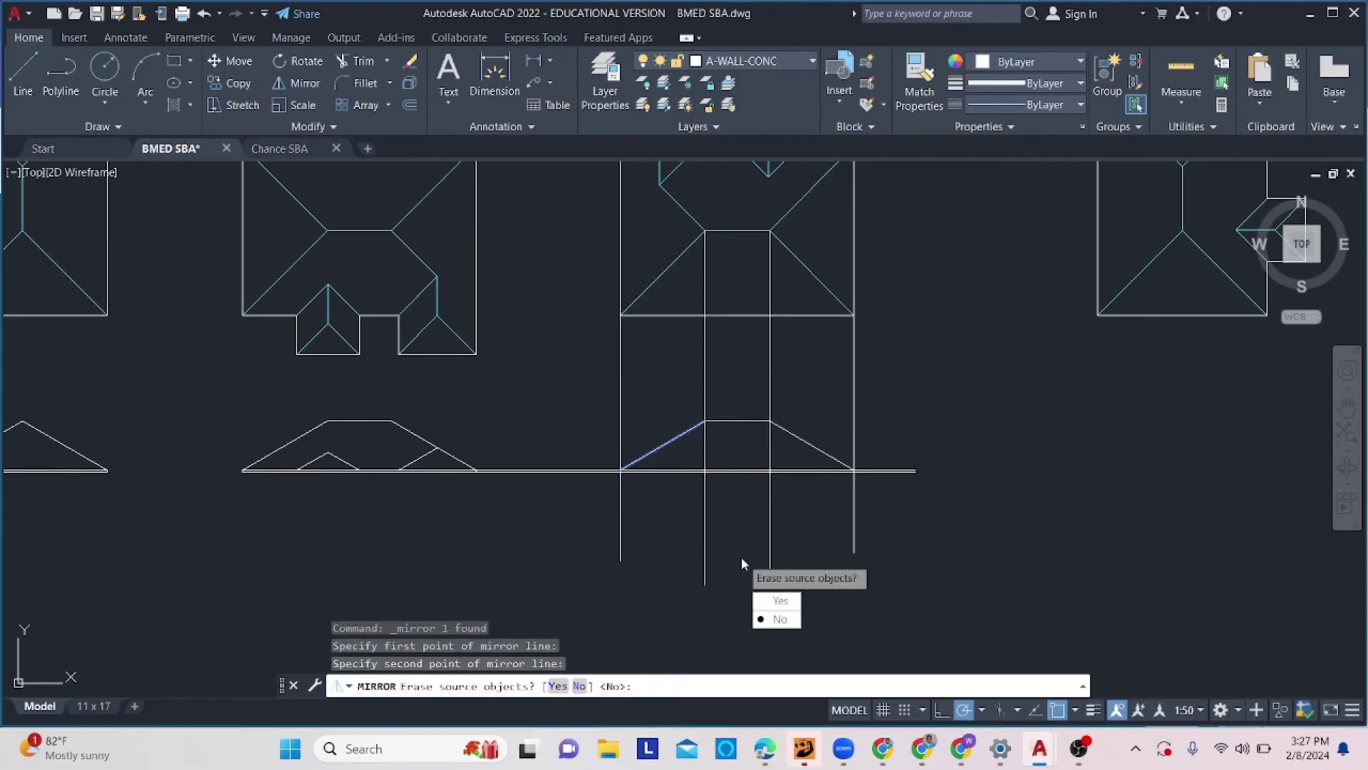
pyautogui.click(779, 619)
# Erase the third elevation's four projection lines.
pyautogui.click(891, 342)
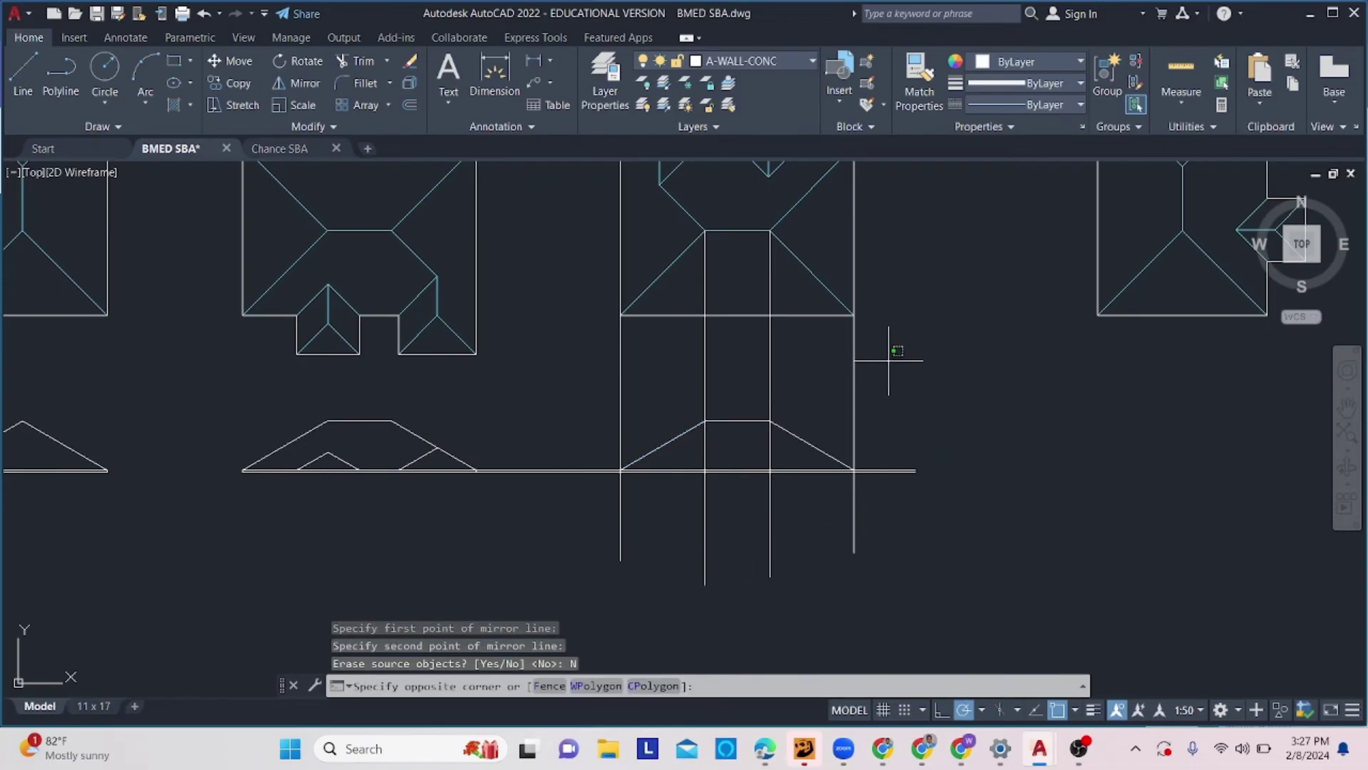
pyautogui.click(612, 385)
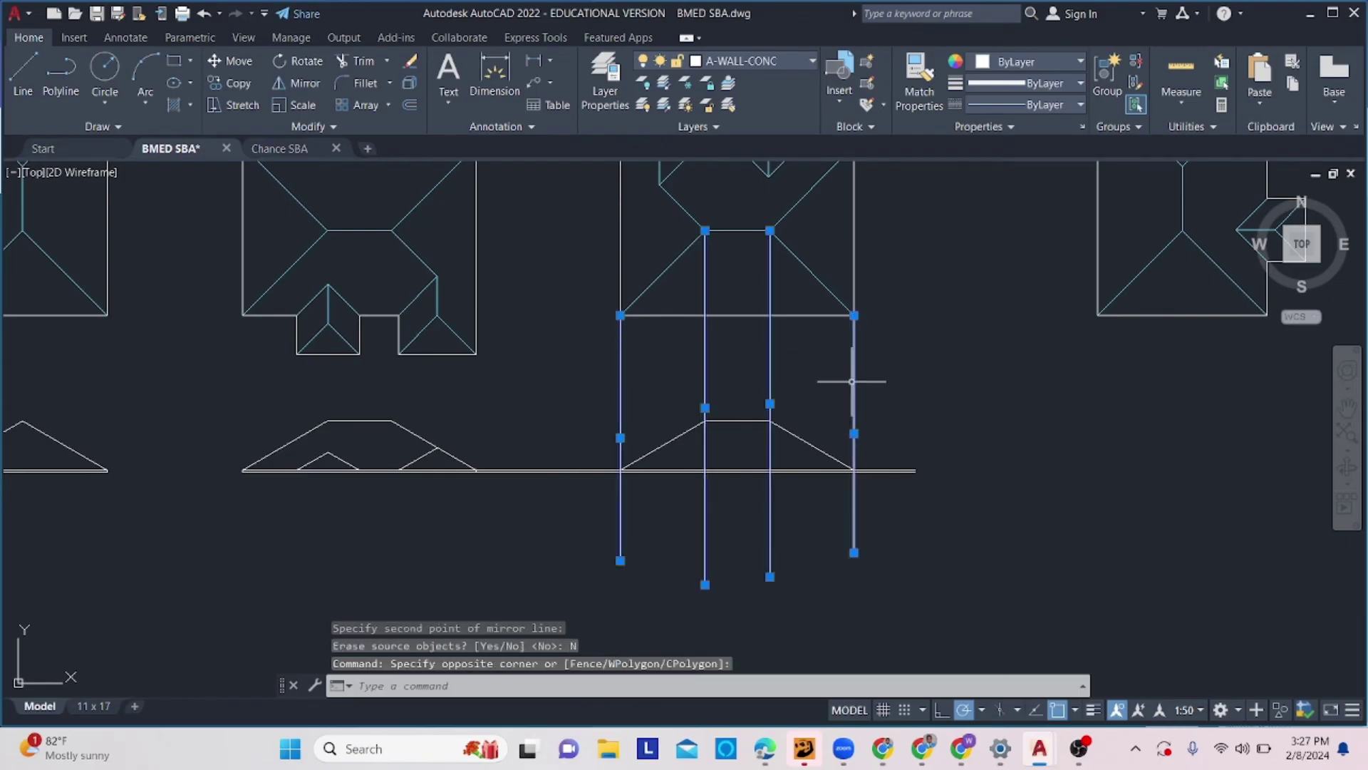
pyautogui.press('Delete')
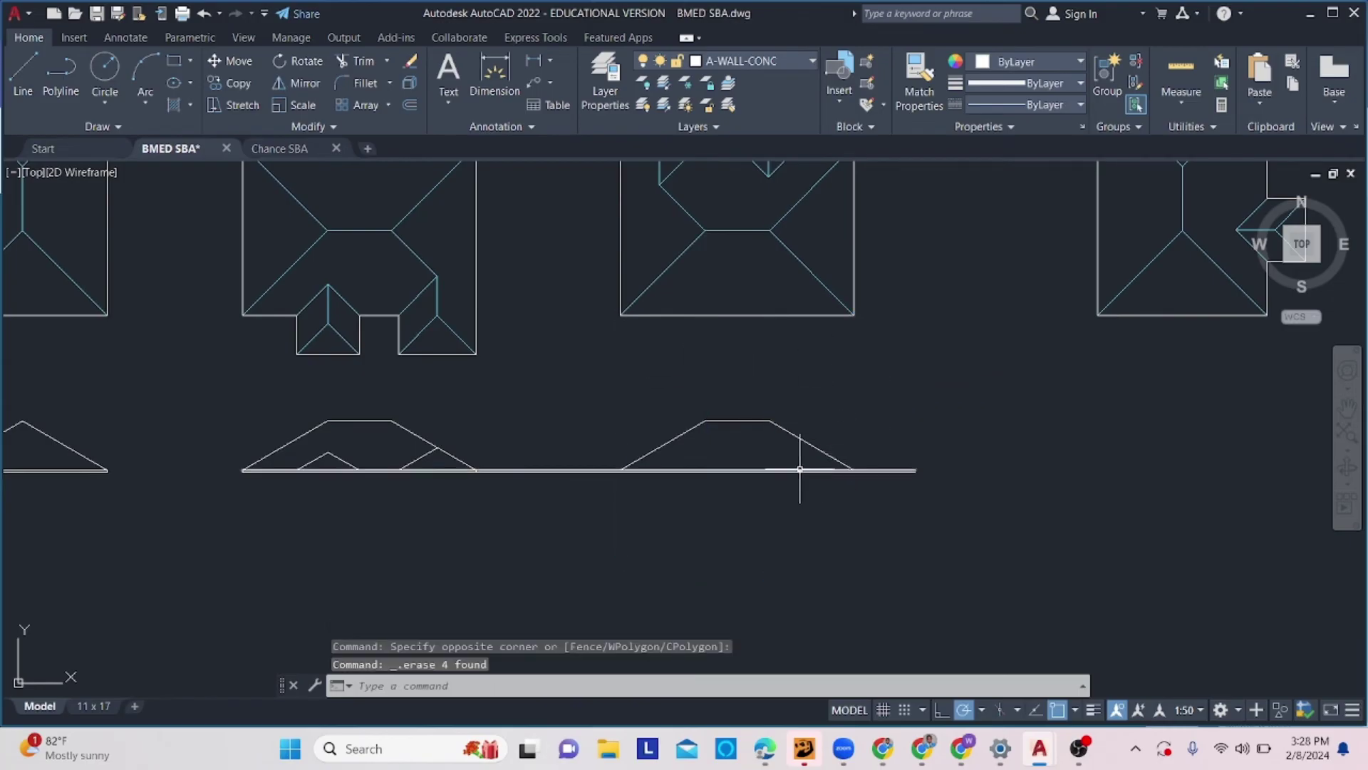
pyautogui.scroll(-2, 825, 479)
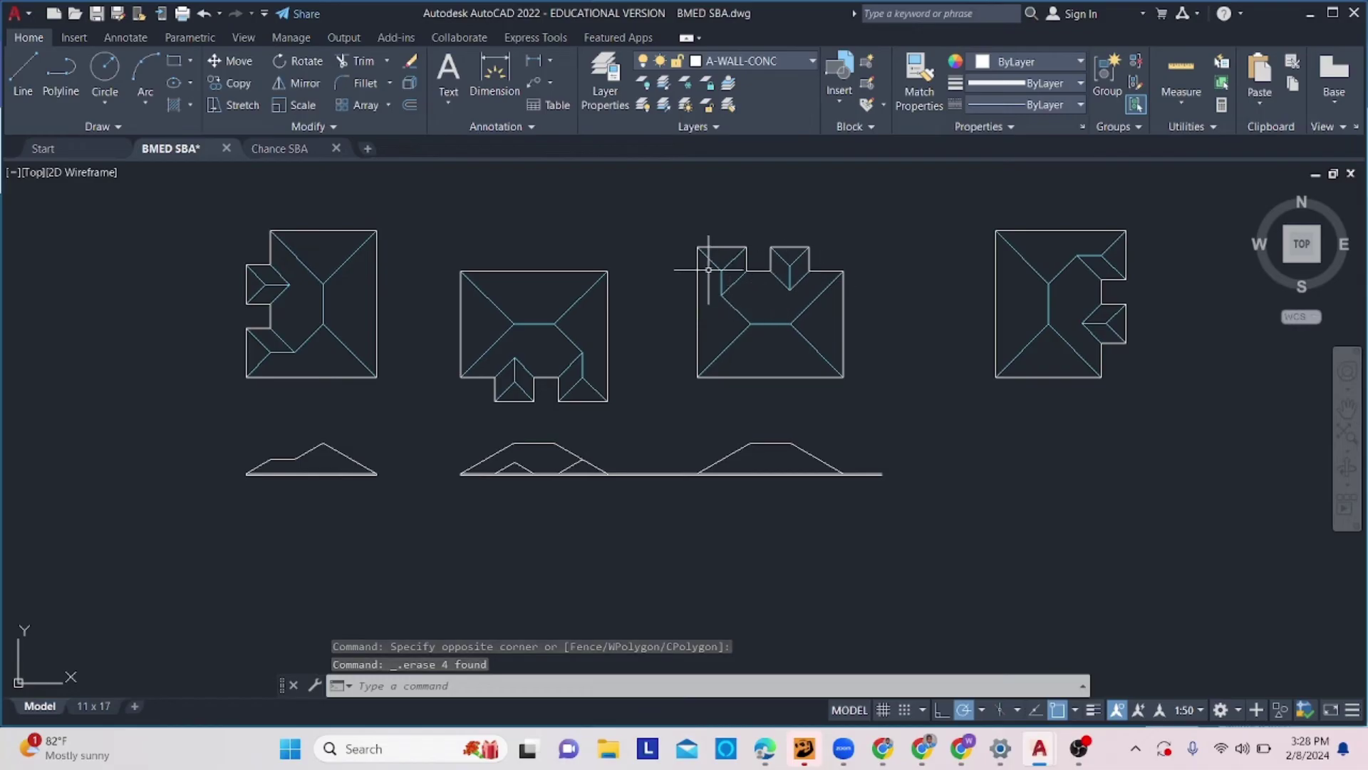
pyautogui.scroll(1, 781, 485)
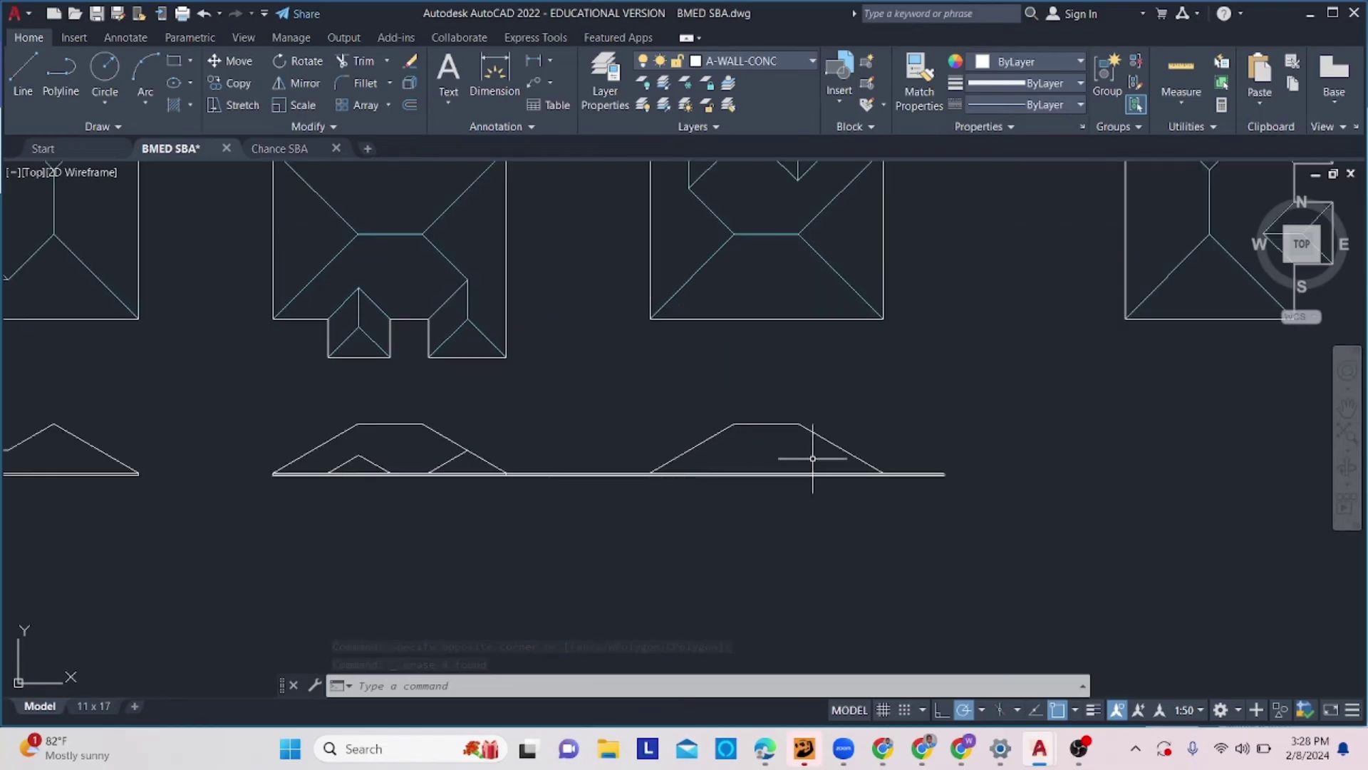
pyautogui.scroll(-1, 813, 477)
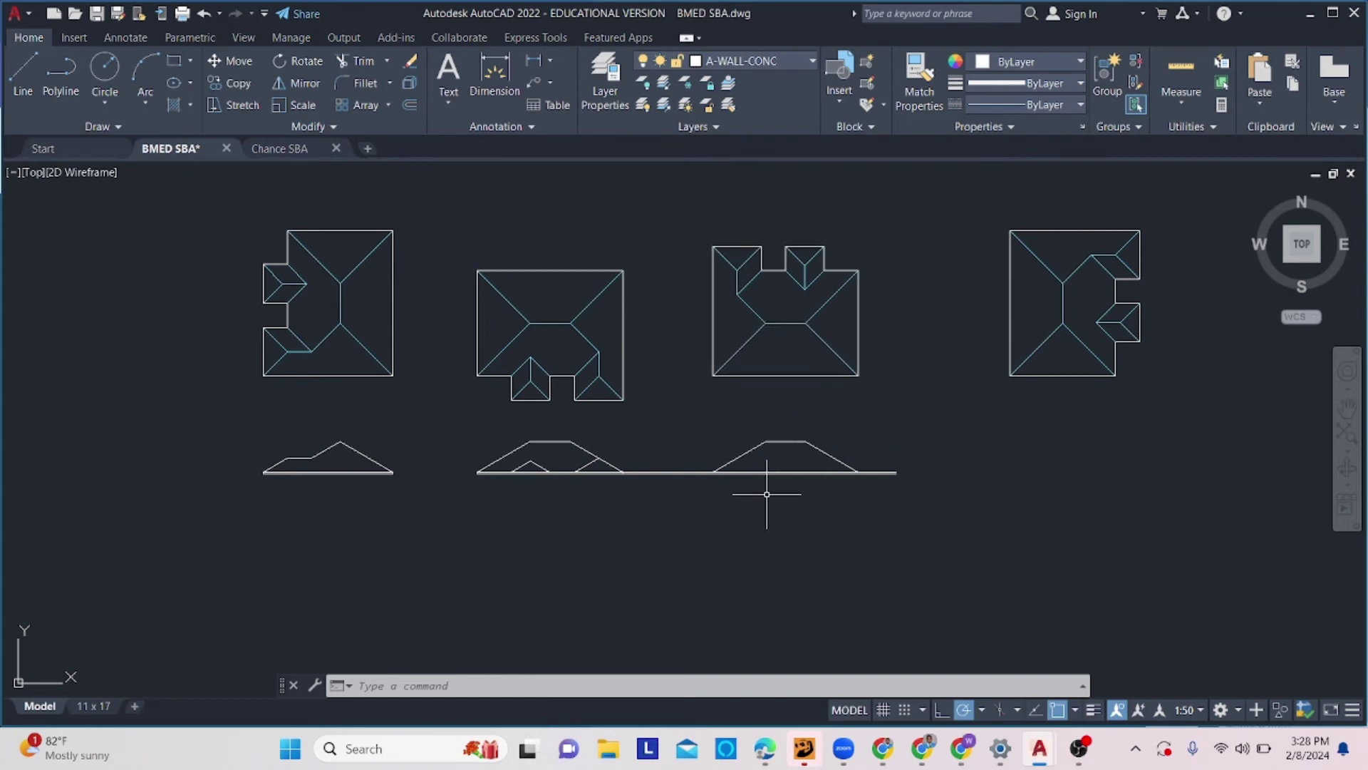
# Draw a vertical line closing the right roof slope down to the ground line.
pyautogui.press('Return')
pyautogui.scroll(6, 809, 473)
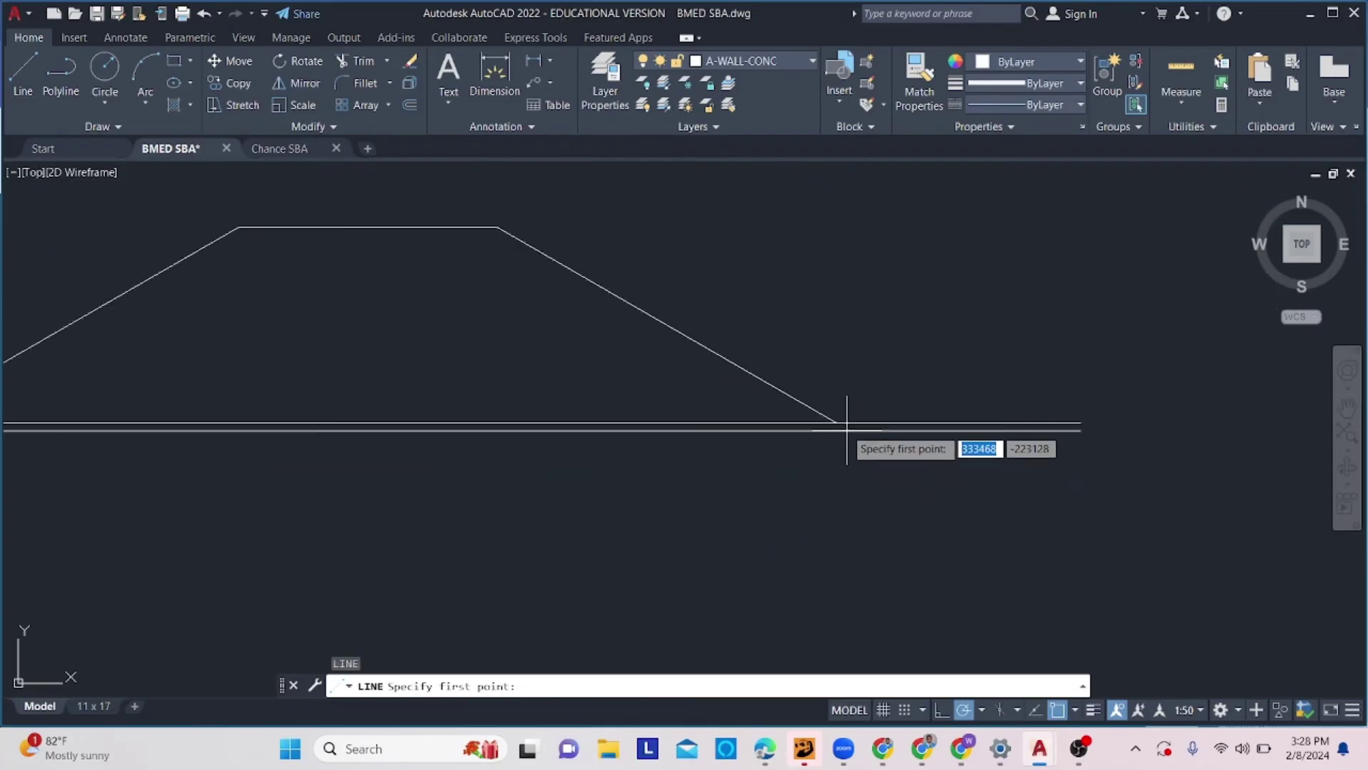
pyautogui.click(838, 419)
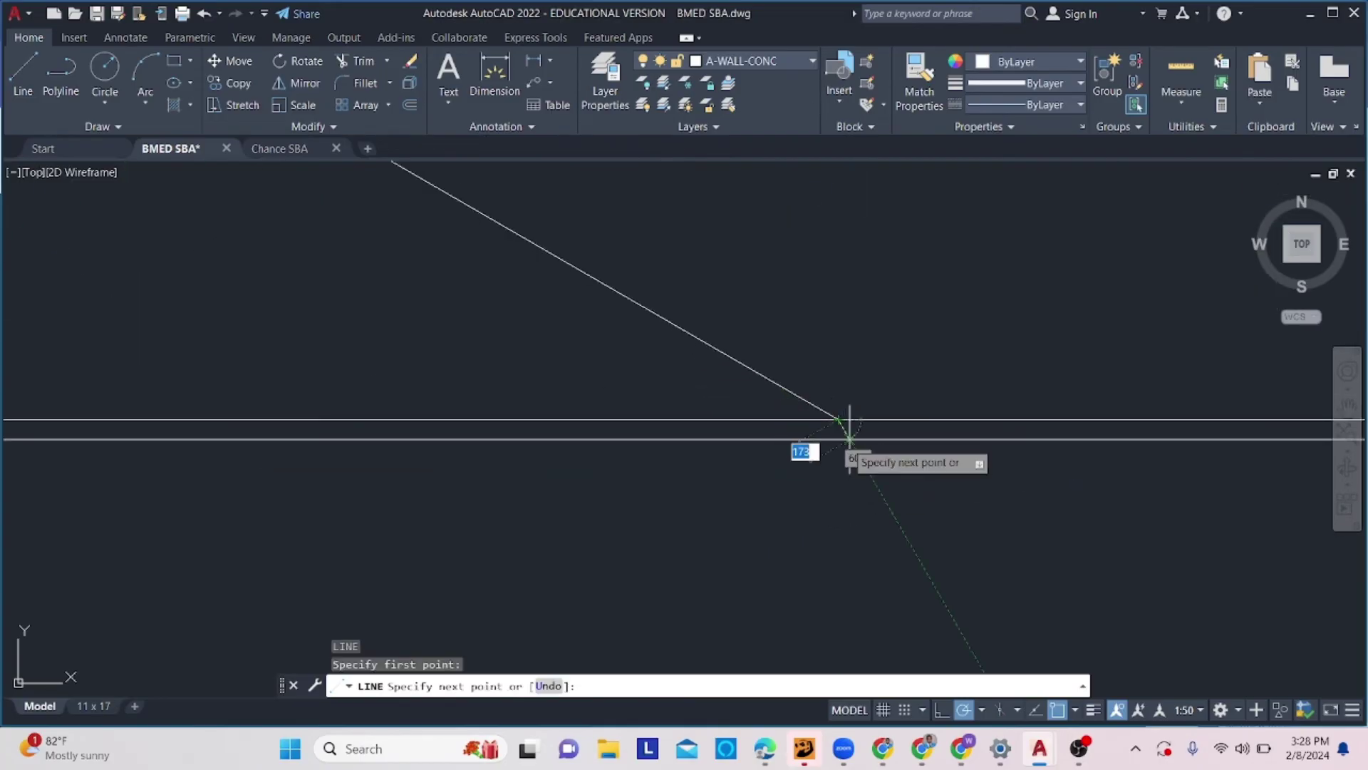
pyautogui.click(838, 439)
pyautogui.press('Return')
pyautogui.scroll(-3, 836, 442)
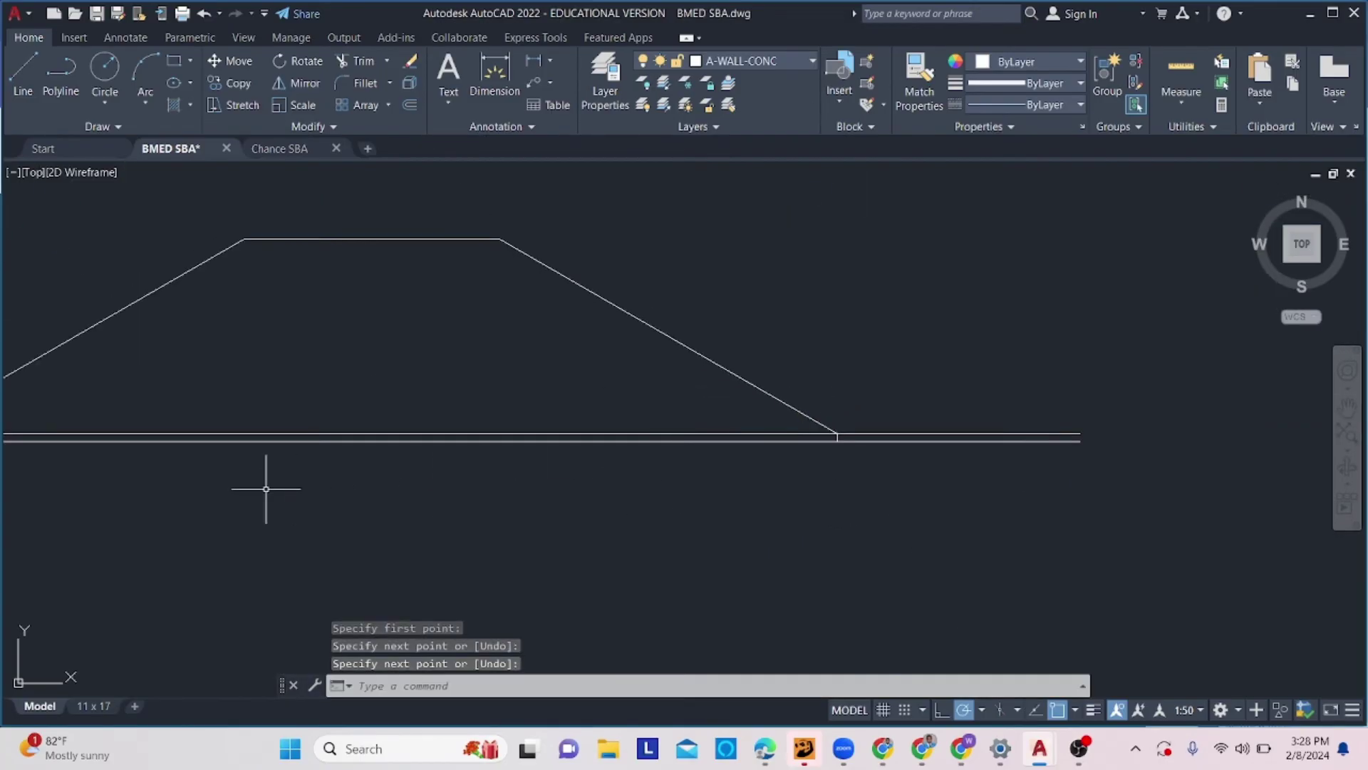
pyautogui.moveTo(266, 489); pyautogui.dragTo(853, 468, button='middle')
pyautogui.press('Return')
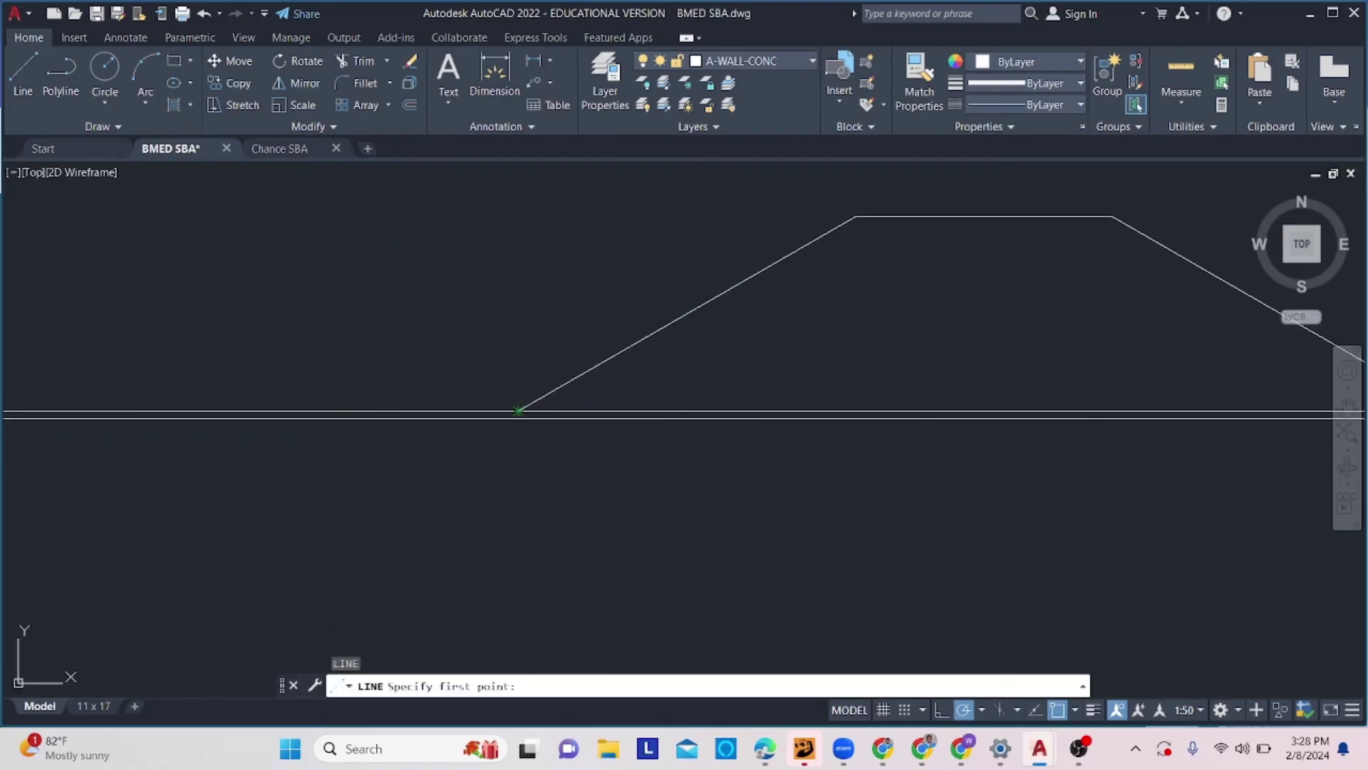
pyautogui.click(518, 419)
pyautogui.press('Return')
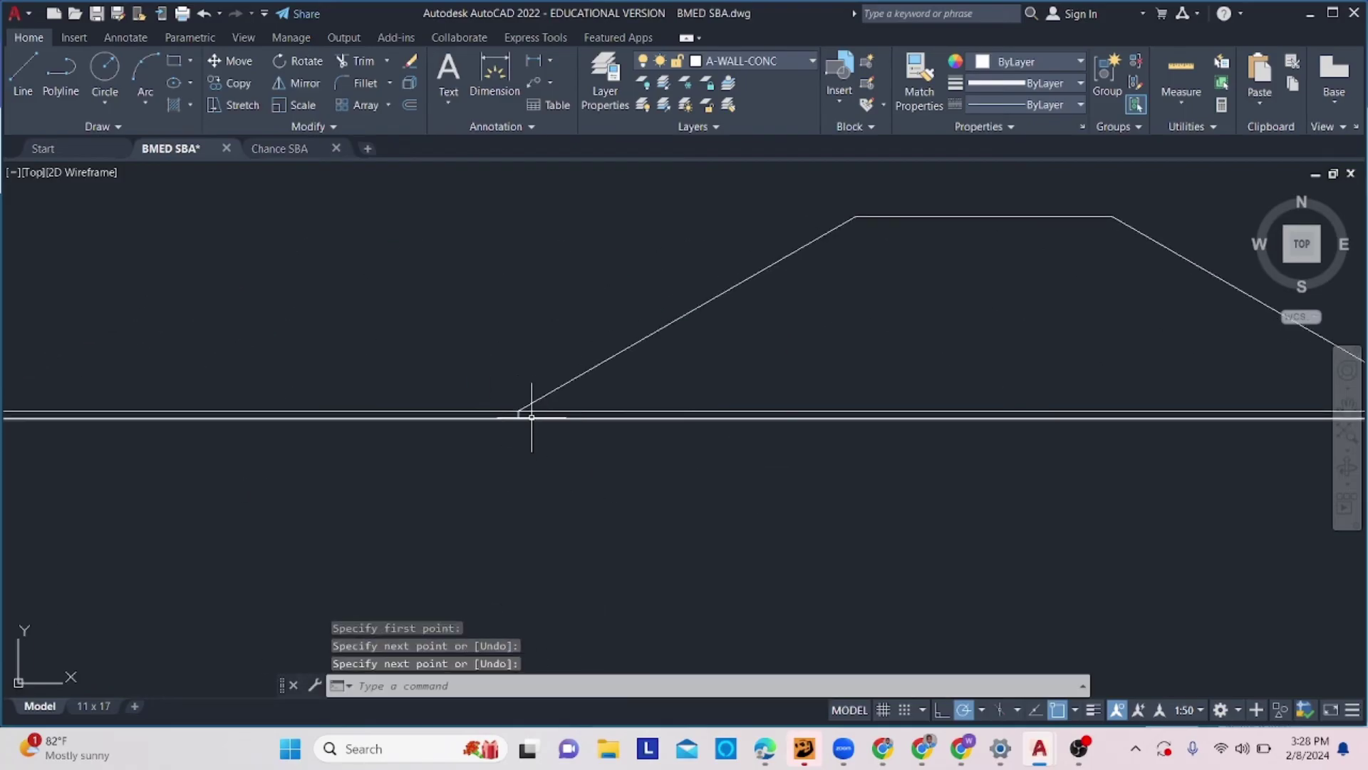
# Trim the ground line beside the third roof profile.
pyautogui.write('tr')
pyautogui.press('Return')
pyautogui.moveTo(449, 412)
pyautogui.mouseDown()
pyautogui.moveTo(382, 482)
pyautogui.moveTo(419, 479)
pyautogui.mouseUp()
pyautogui.scroll(-6, 419, 479)
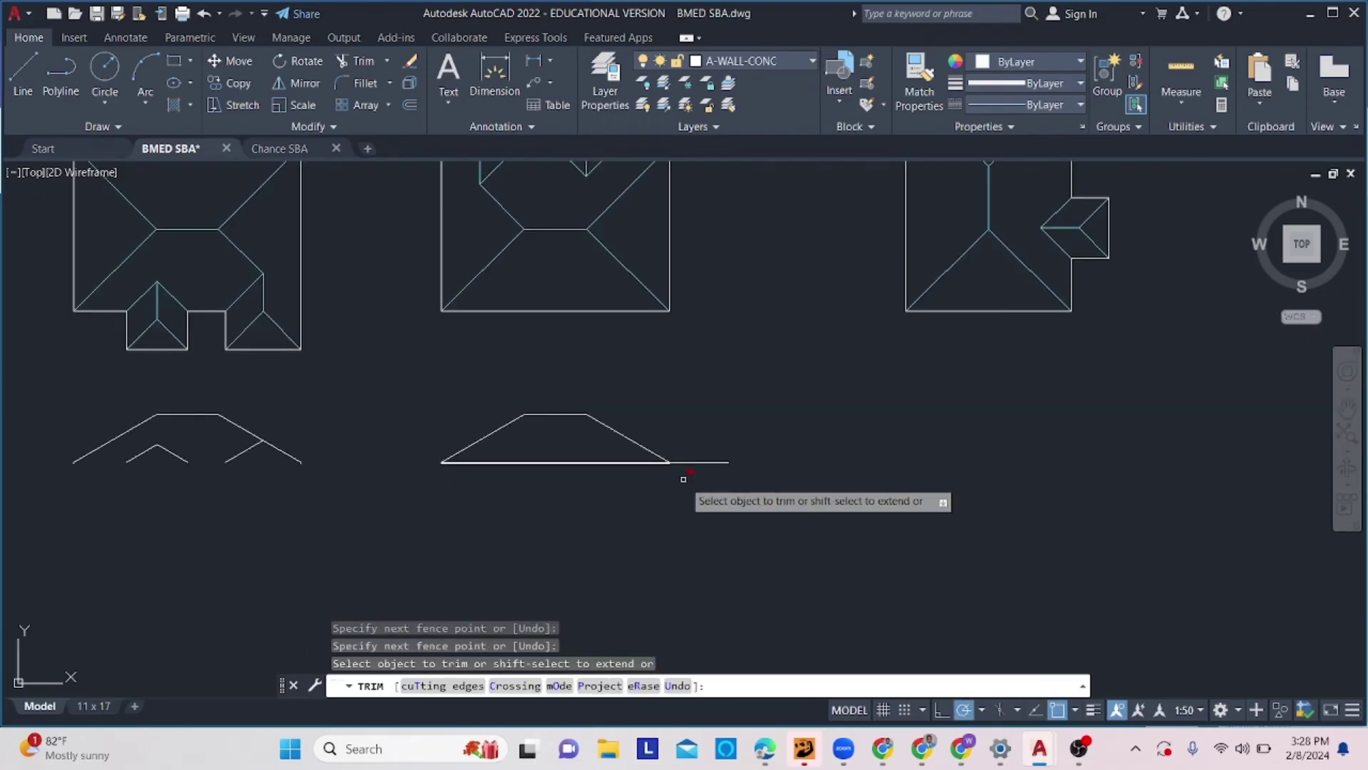
pyautogui.scroll(6, 683, 481)
pyautogui.press('Escape')
pyautogui.press('Escape')
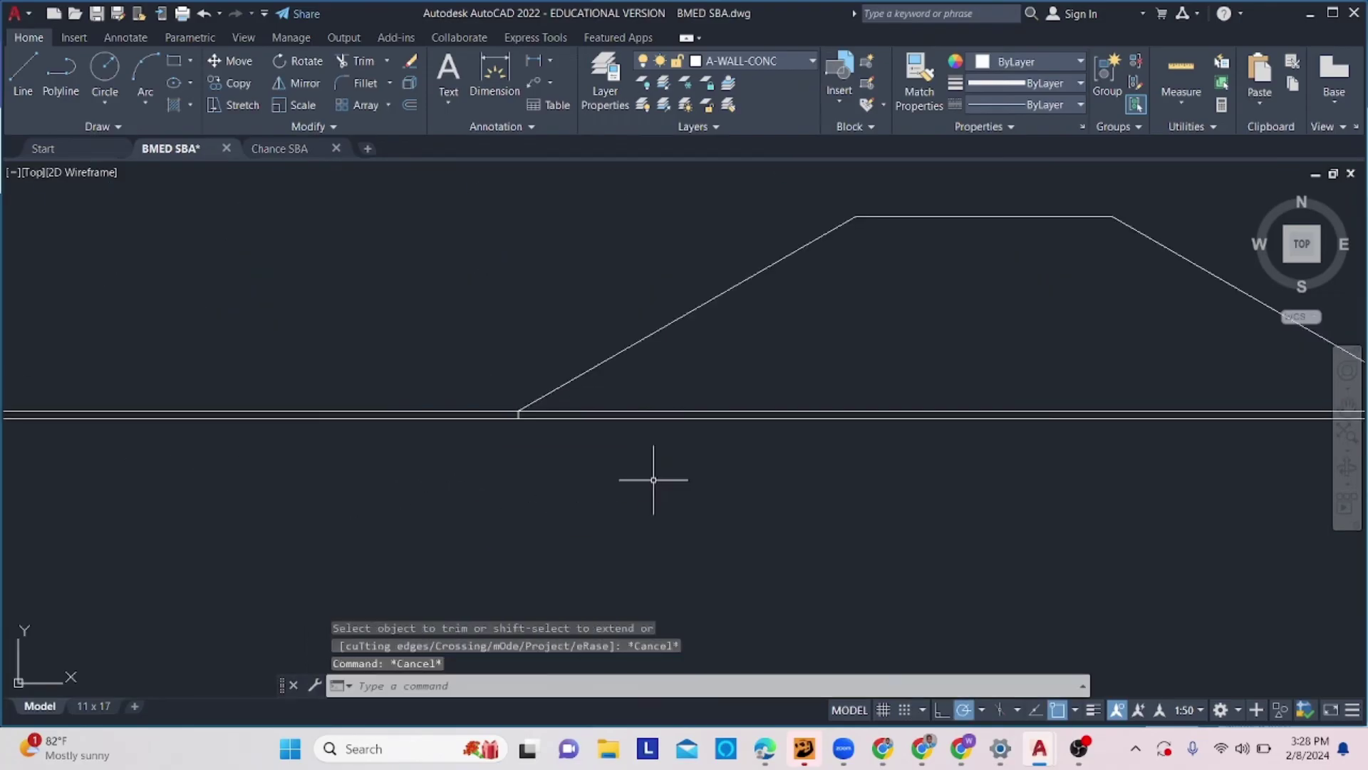
# Fence-trim the leftover ground line between the second and third elevations.
pyautogui.write('tr')
pyautogui.press('Return')
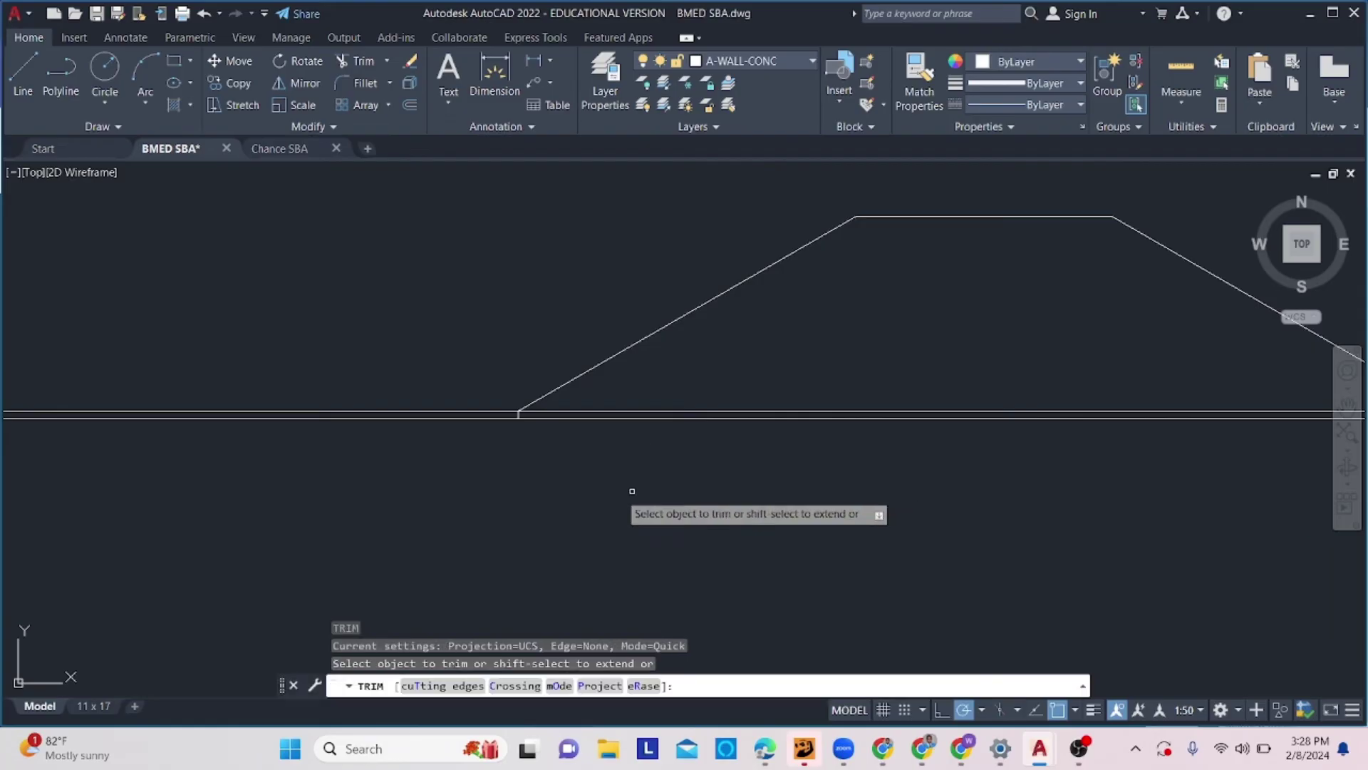
pyautogui.scroll(-5, 421, 397)
pyautogui.click(420, 396)
pyautogui.click(388, 428)
pyautogui.press('Return')
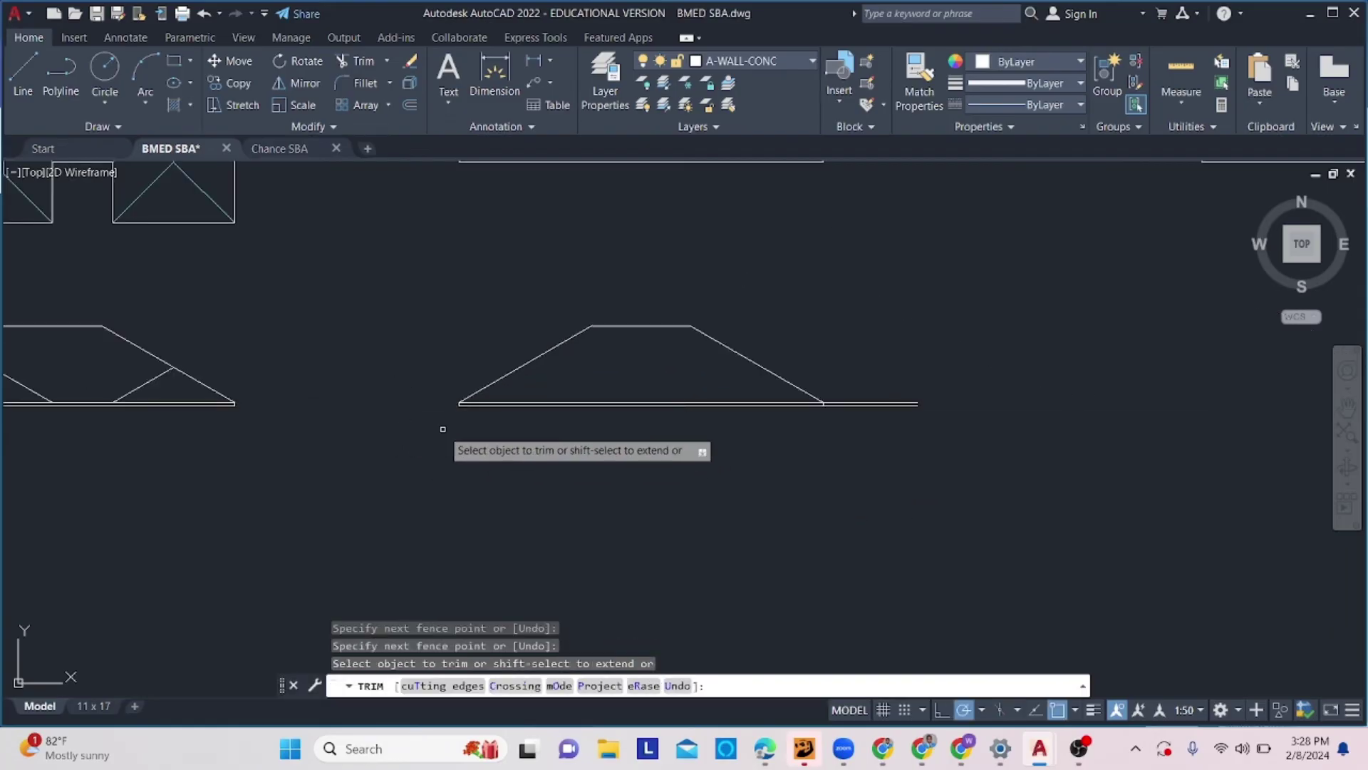
pyautogui.press('Escape')
pyautogui.scroll(-5, 724, 468)
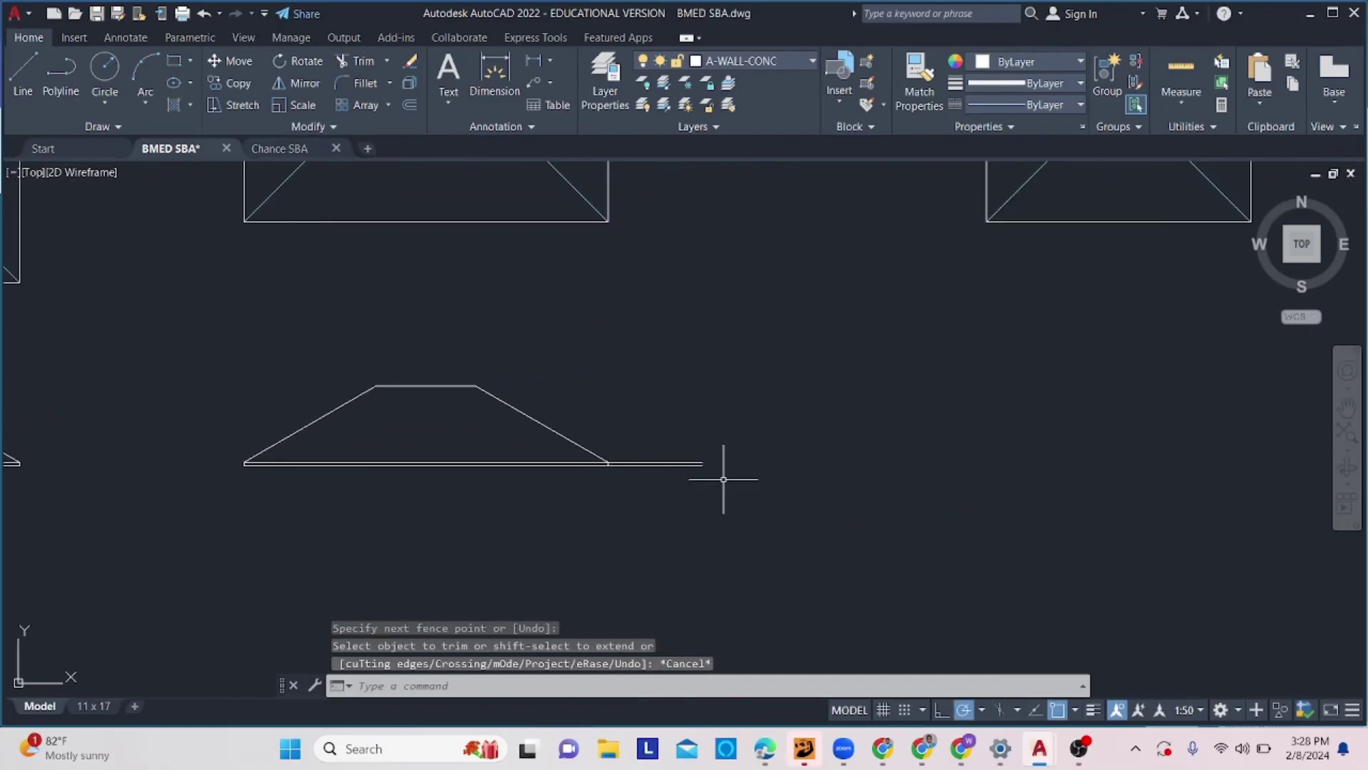
pyautogui.moveTo(772, 464)
pyautogui.mouseDown(button='middle')
pyautogui.moveTo(825, 458)
pyautogui.moveTo(538, 439)
pyautogui.mouseUp(button='middle')
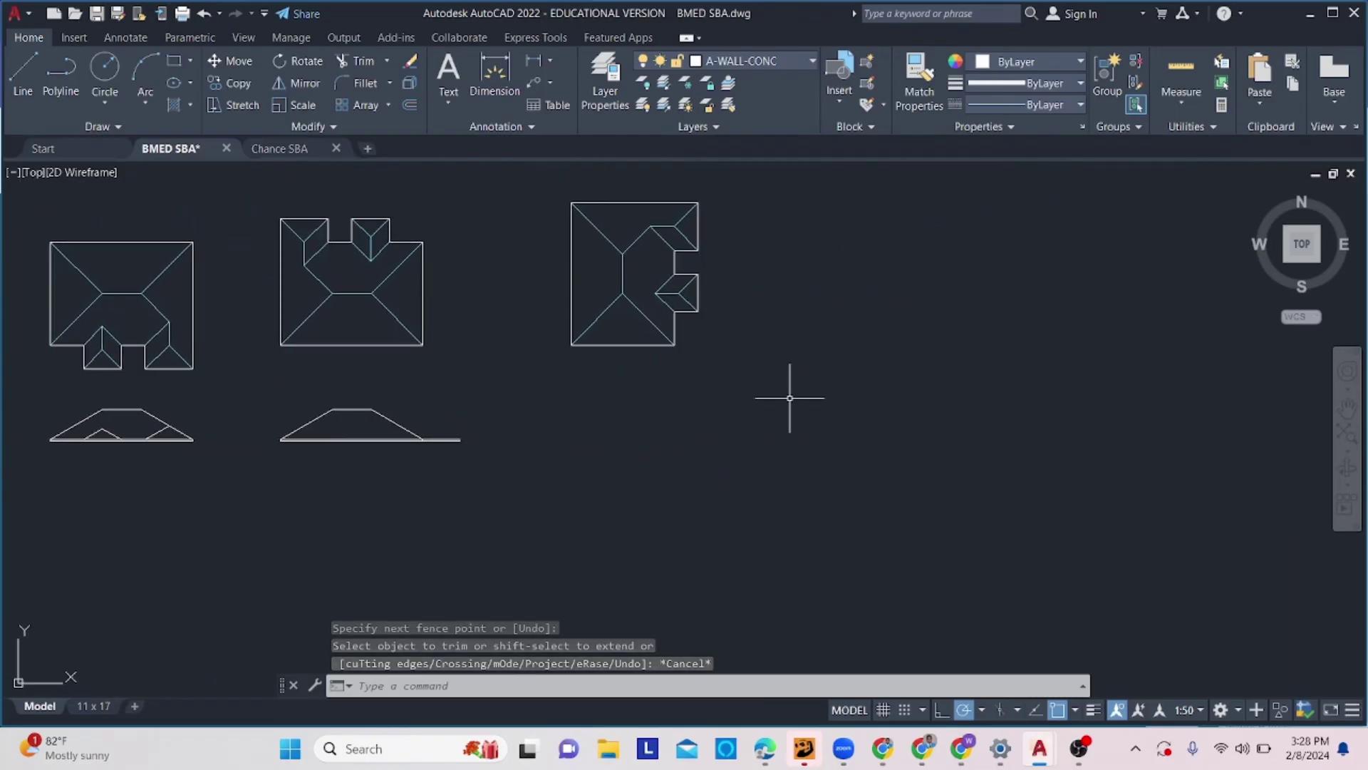
pyautogui.scroll(2, 458, 442)
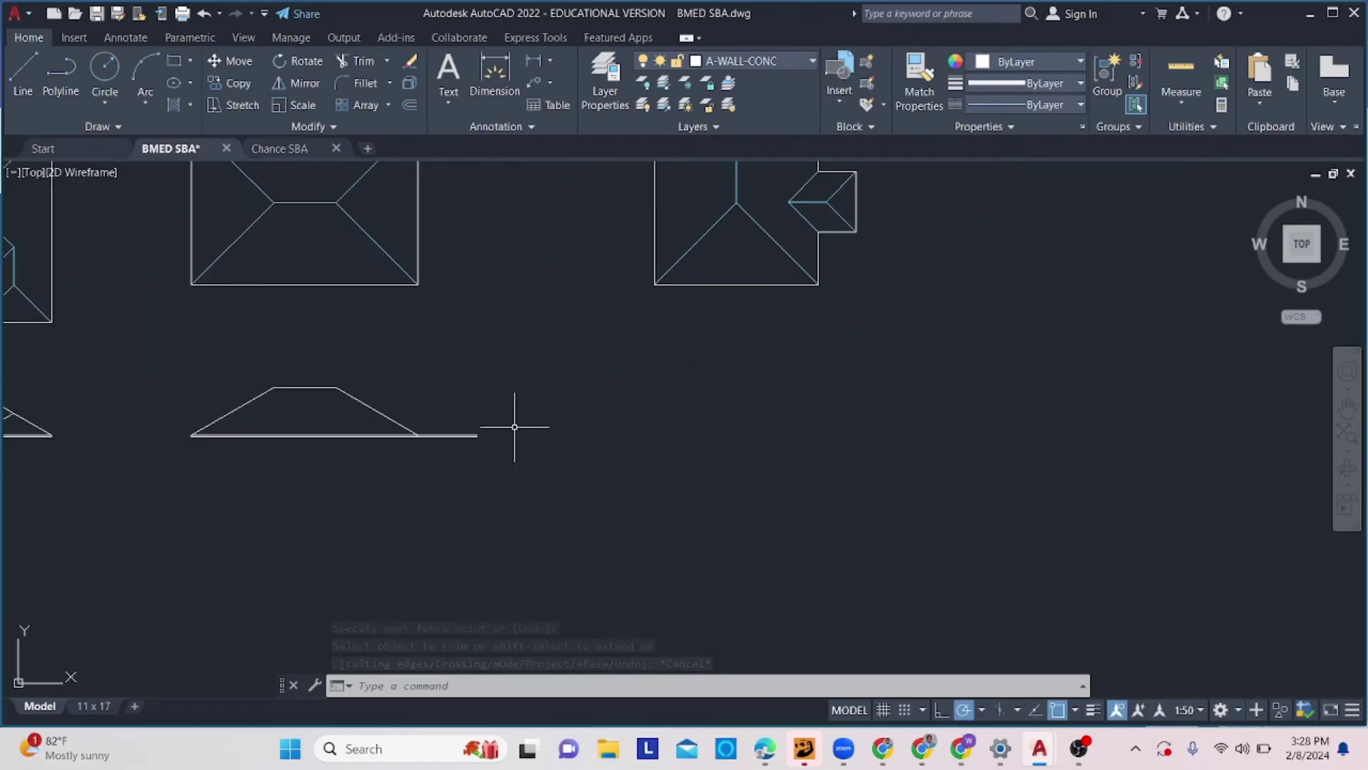
# Draw a vertical boundary line right of the fourth plan and extend the ground line to it.
pyautogui.press('l')
pyautogui.press('Return')
pyautogui.click(969, 324)
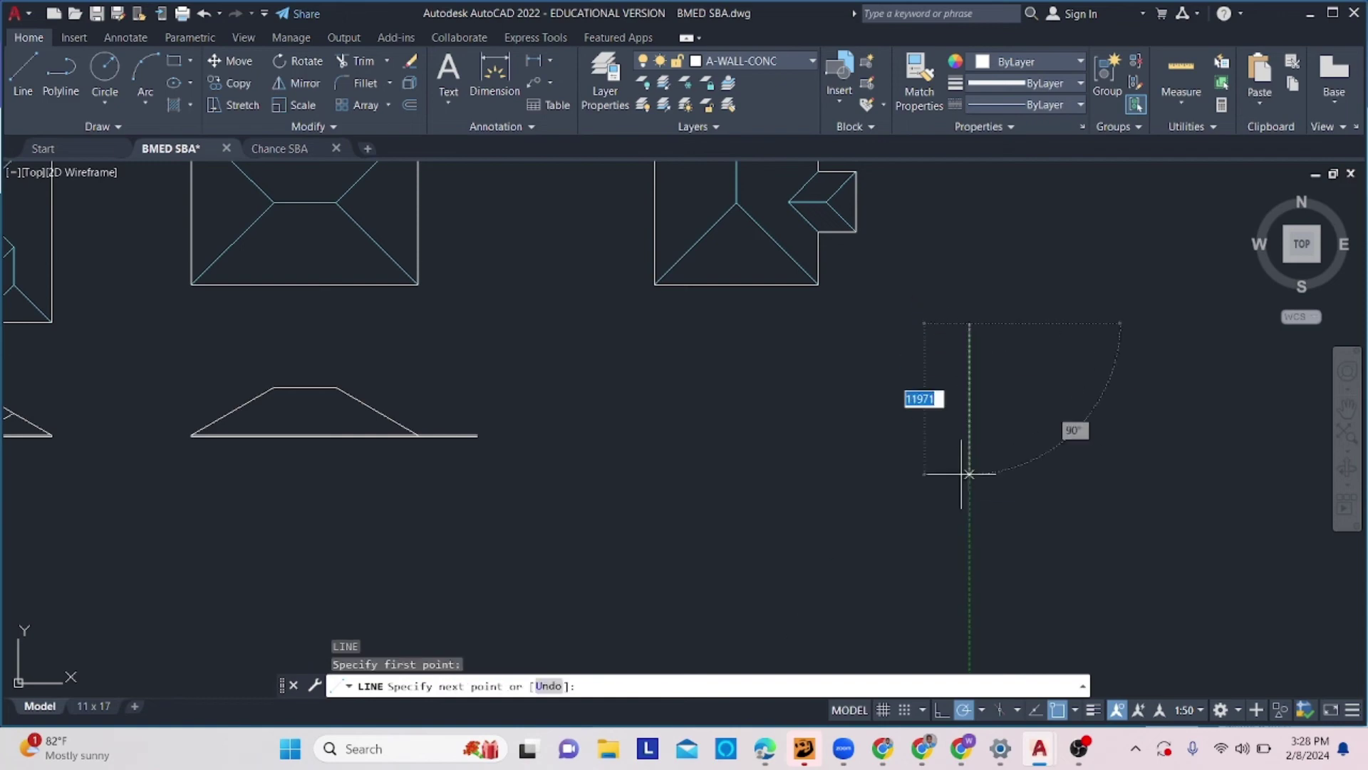
pyautogui.click(969, 527)
pyautogui.press('Return')
pyautogui.moveTo(993, 429); pyautogui.dragTo(881, 482)
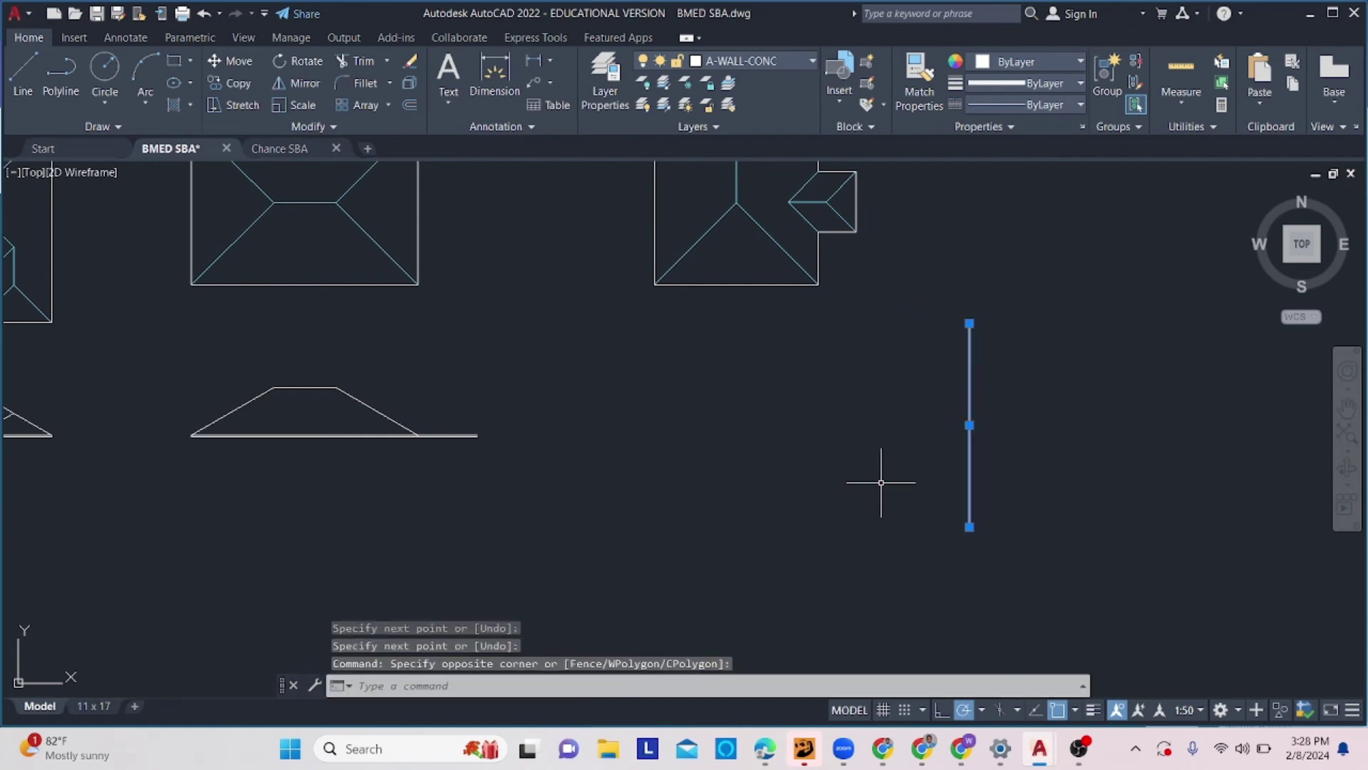
pyautogui.write('ex')
pyautogui.press('Return')
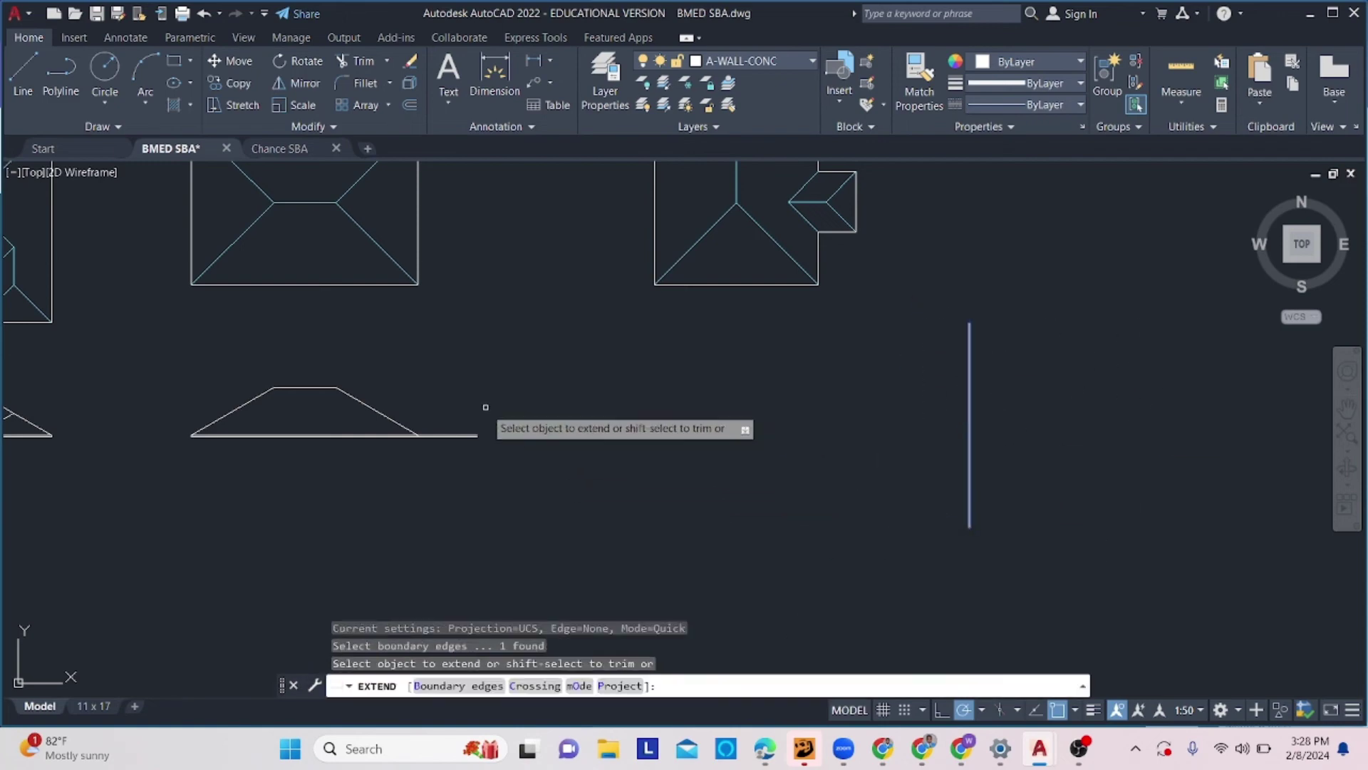
pyautogui.moveTo(452, 464); pyautogui.dragTo(454, 391)
pyautogui.press('Escape')
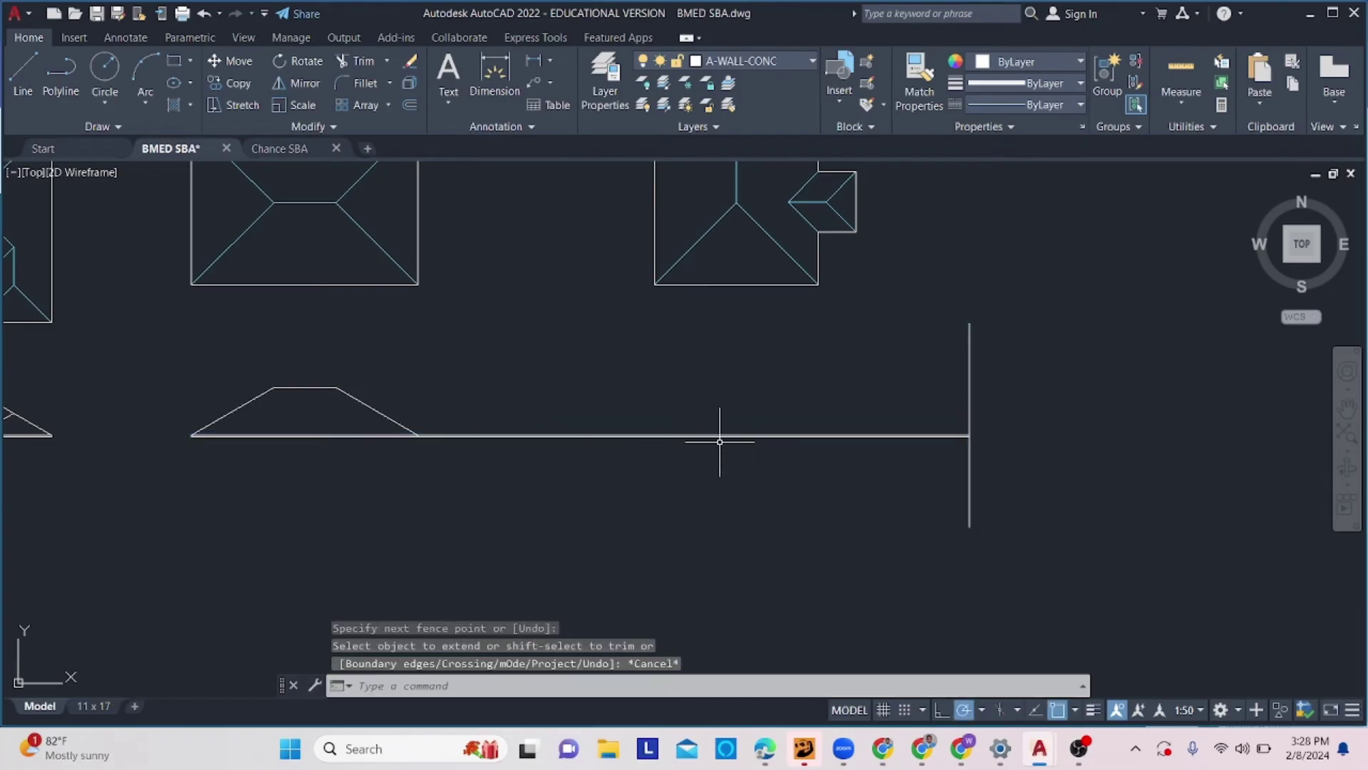
# Drop vertical projection lines from the fourth plan's lower-left and lower-right corners past the ground line.
pyautogui.write('l')
pyautogui.press('Return')
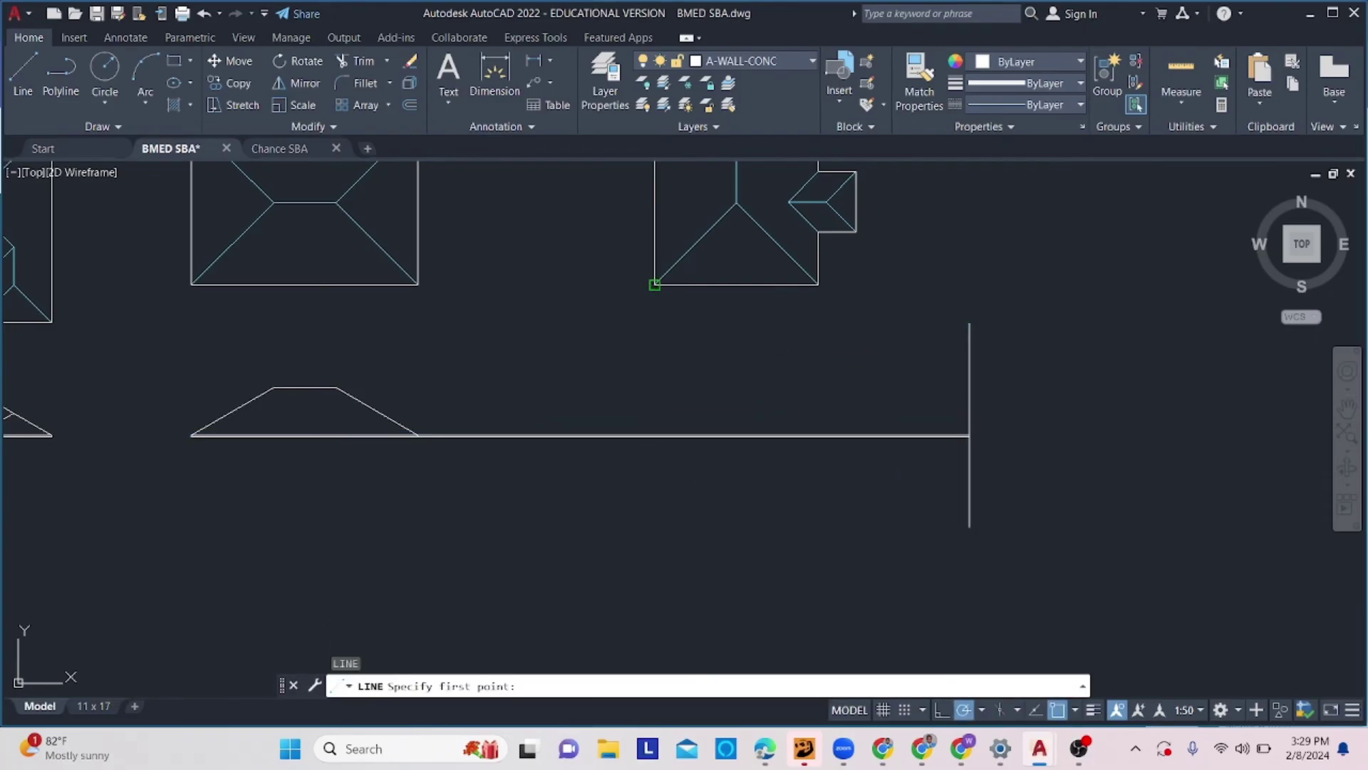
pyautogui.click(653, 285)
pyautogui.click(651, 490)
pyautogui.press('Return')
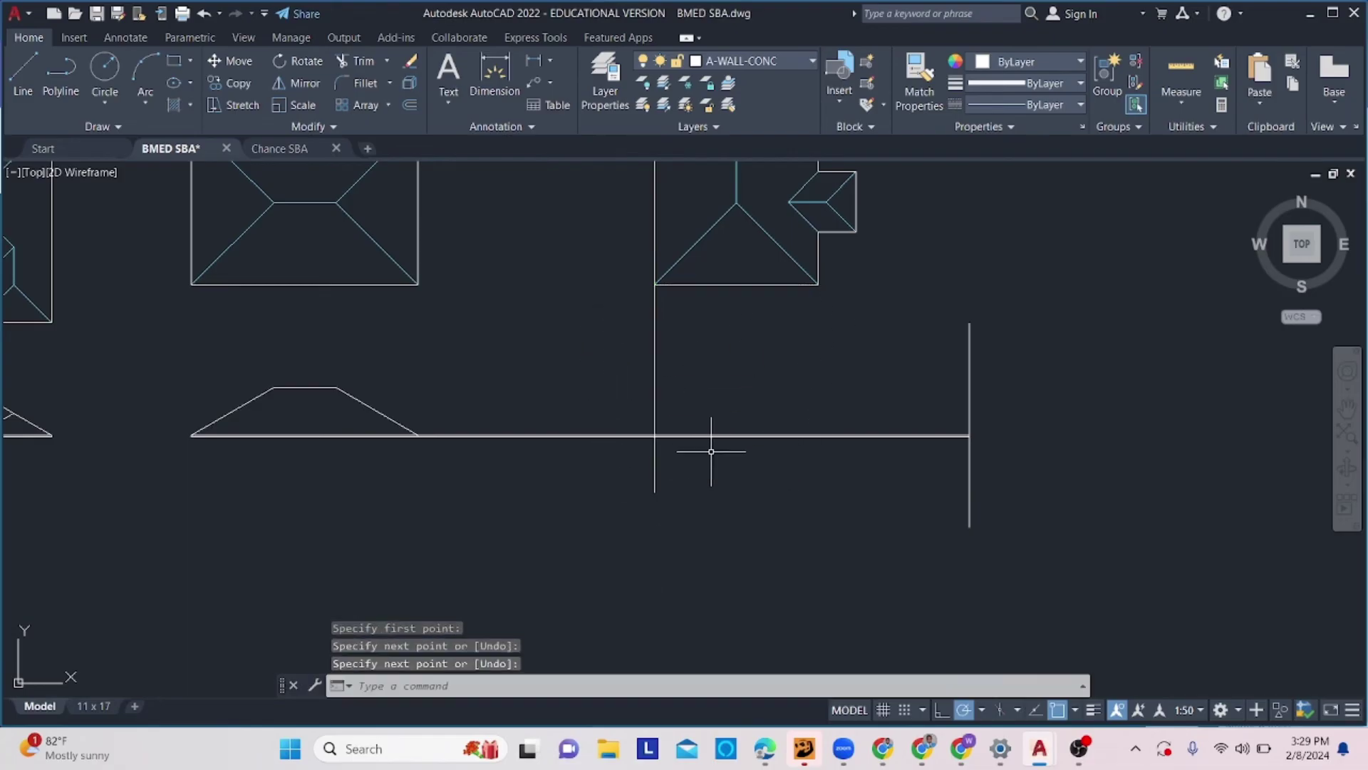
pyautogui.press('Return')
pyautogui.click(818, 285)
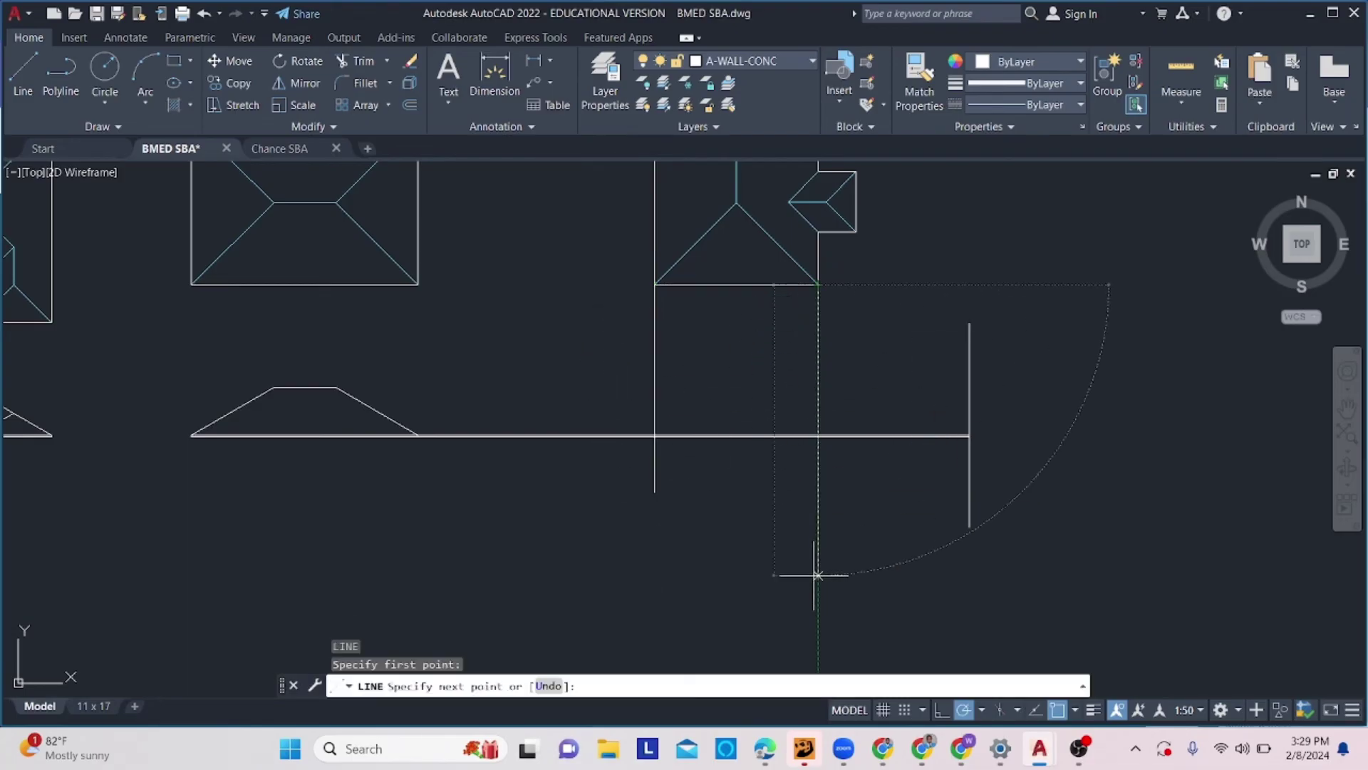
pyautogui.click(818, 574)
pyautogui.press('Return')
# Drop projection lines from the side bump's outer corner and the ridge point past the ground line.
pyautogui.press('Return')
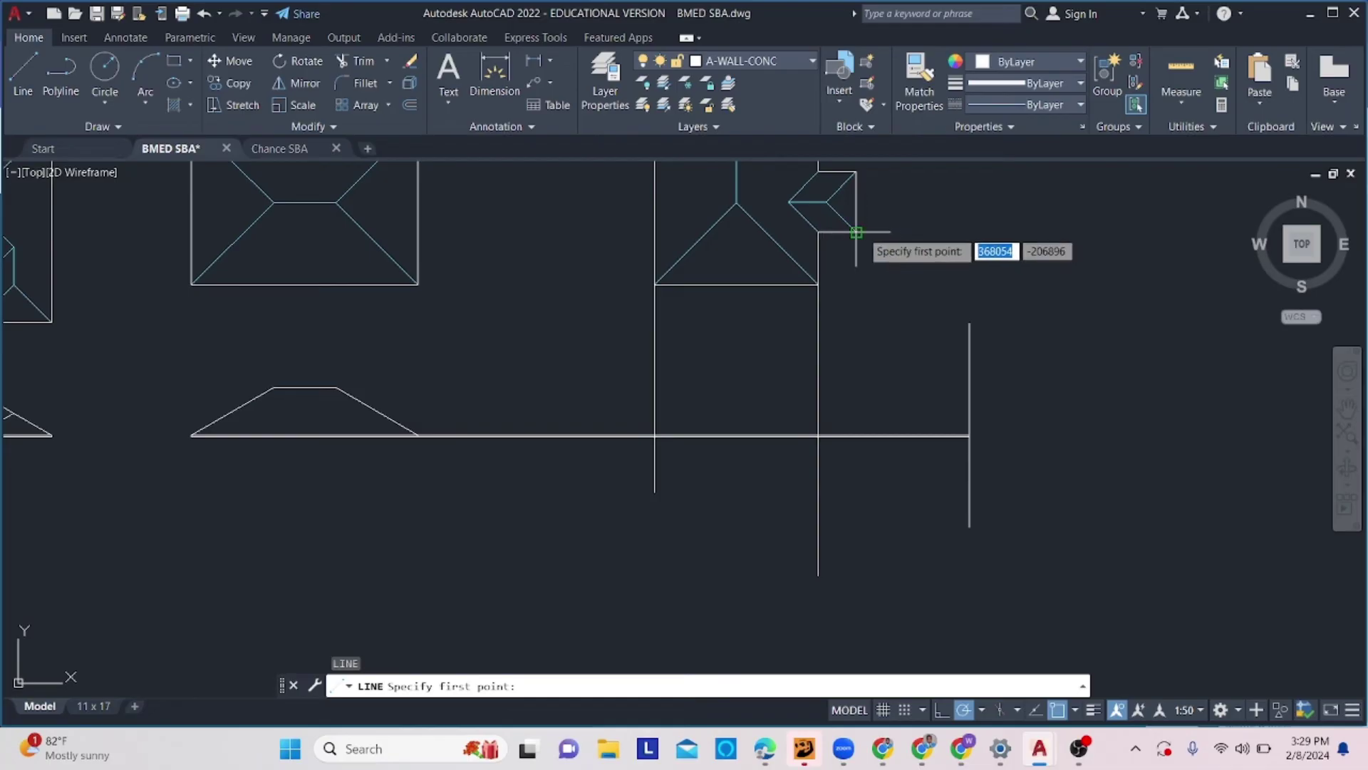
pyautogui.click(856, 231)
pyautogui.click(855, 561)
pyautogui.press('Return')
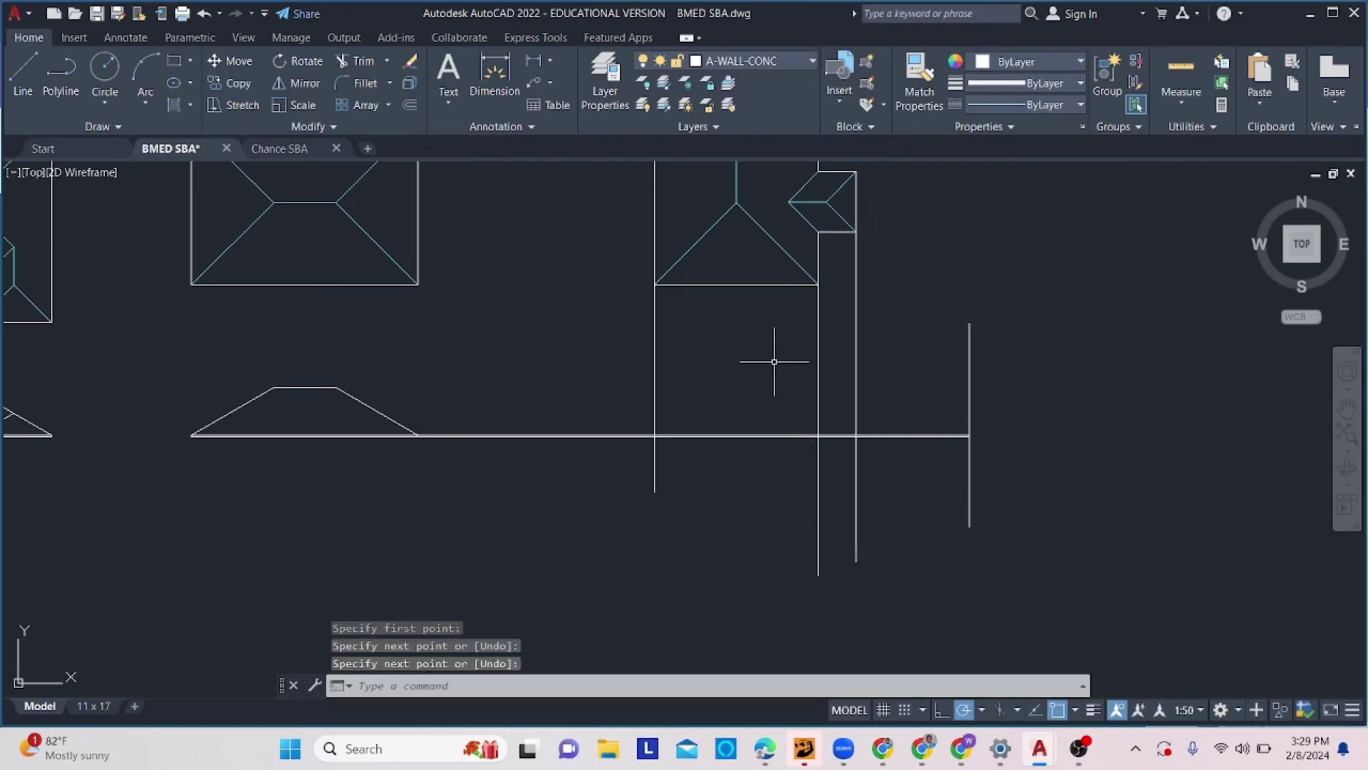
pyautogui.press('Return')
pyautogui.click(736, 202)
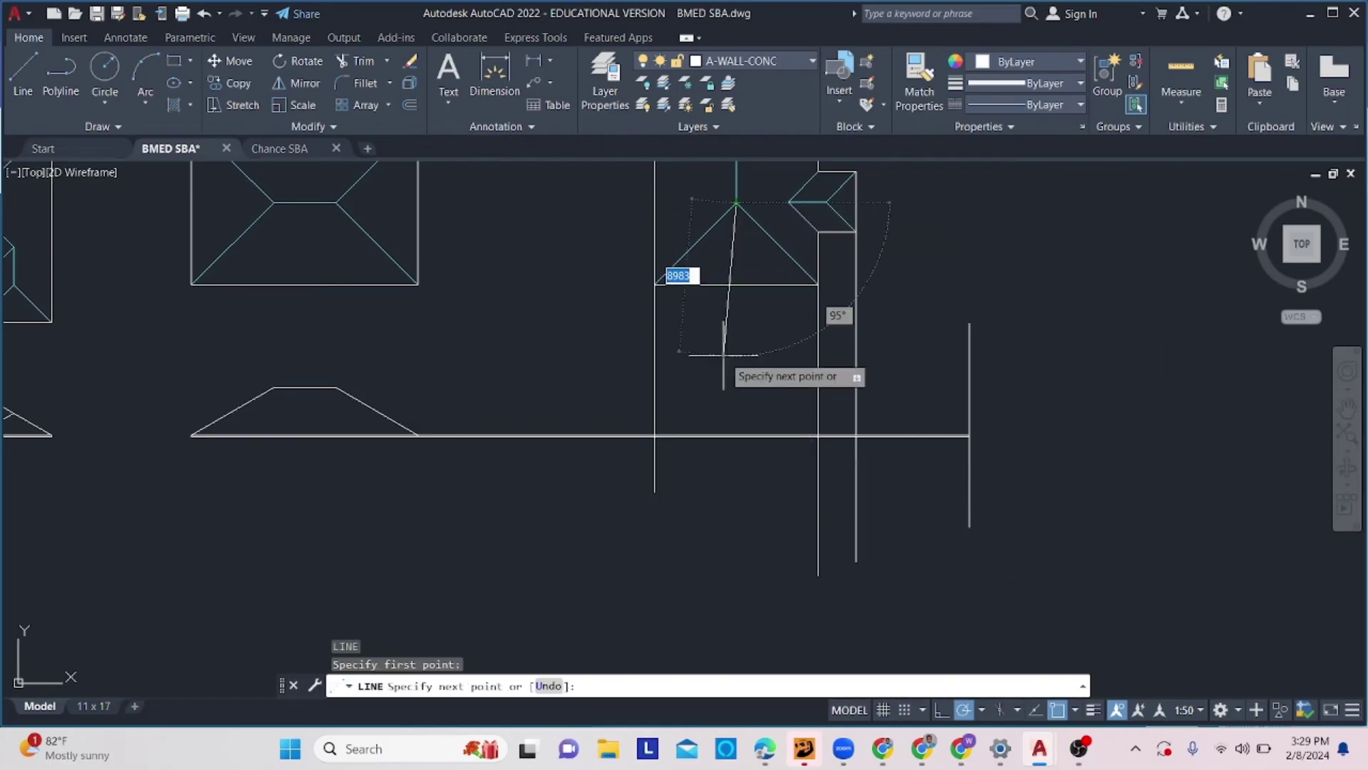
pyautogui.click(736, 538)
pyautogui.press('Return')
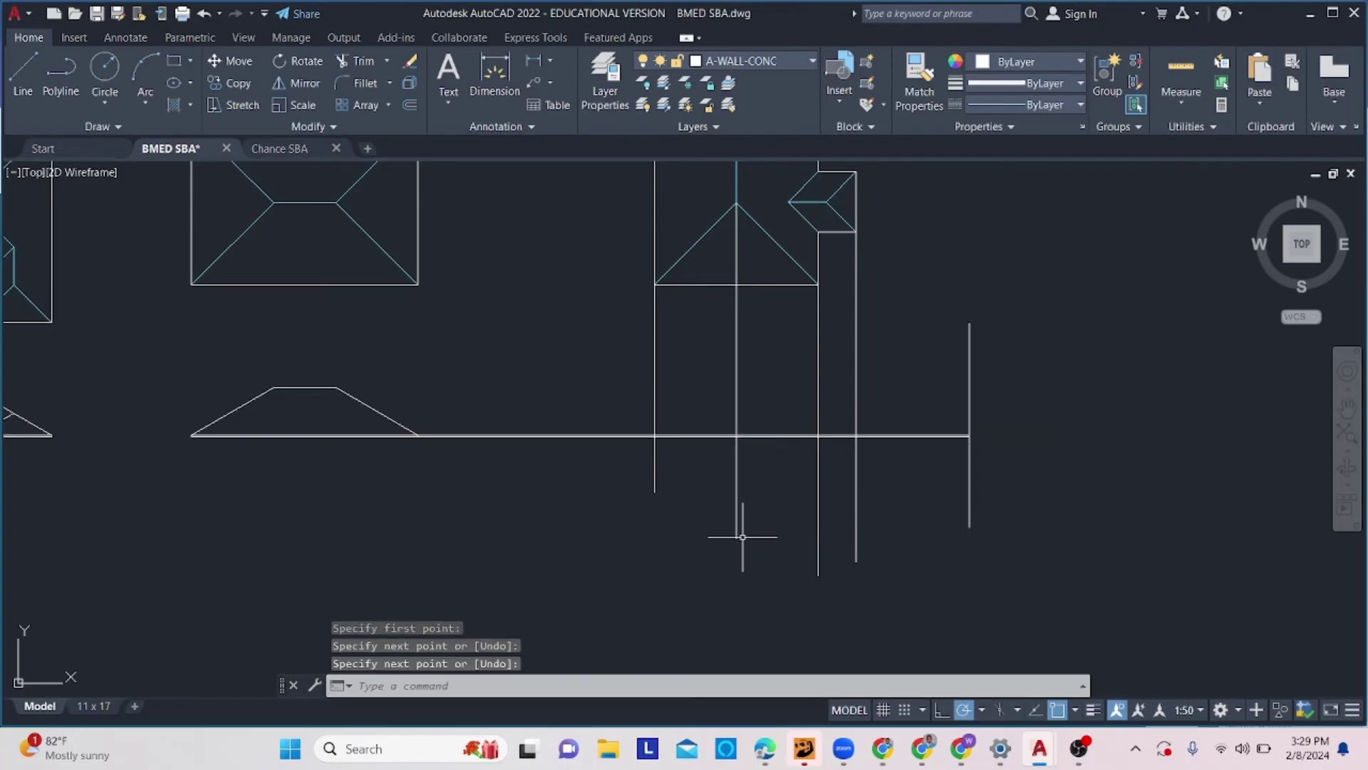
# Copy the third profile's left slope onto the fourth elevation's ground line.
pyautogui.click(298, 419)
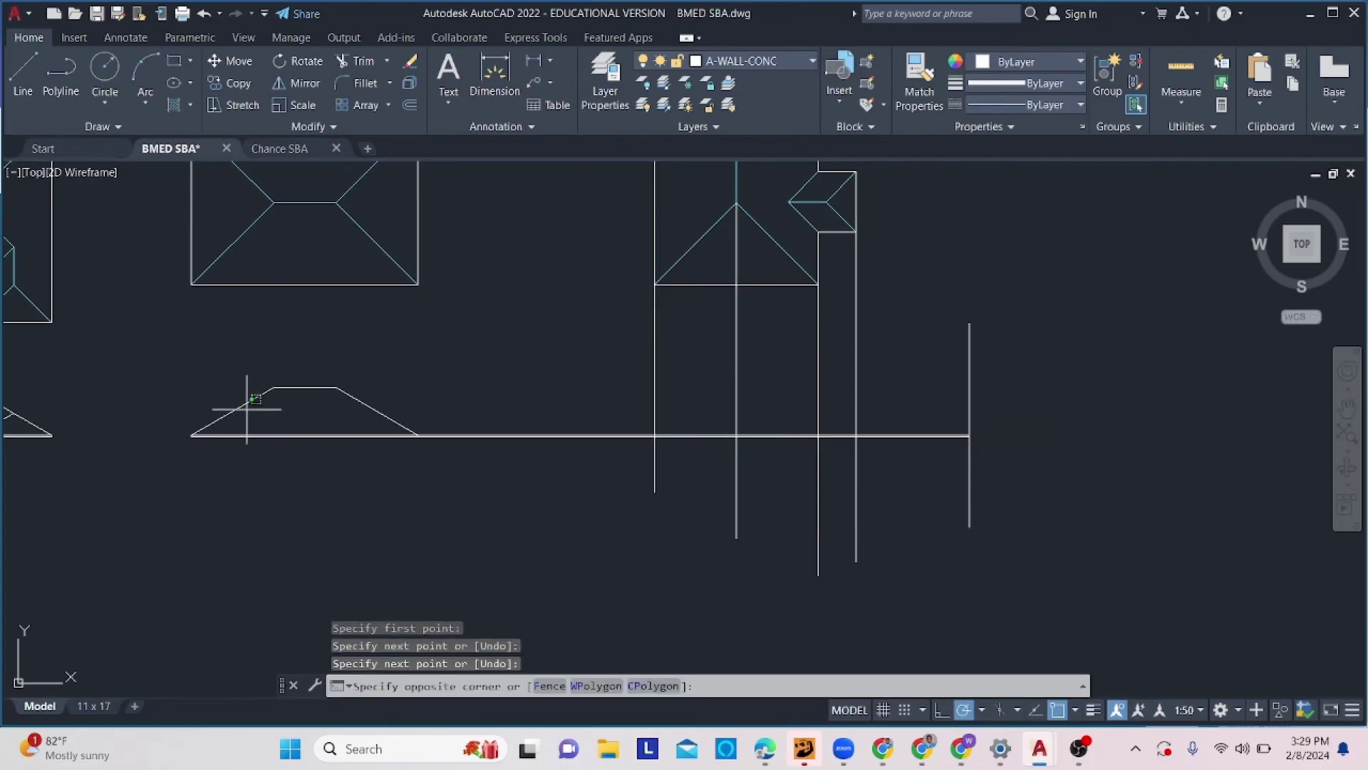
pyautogui.click(197, 410)
pyautogui.write('cp')
pyautogui.press('Return')
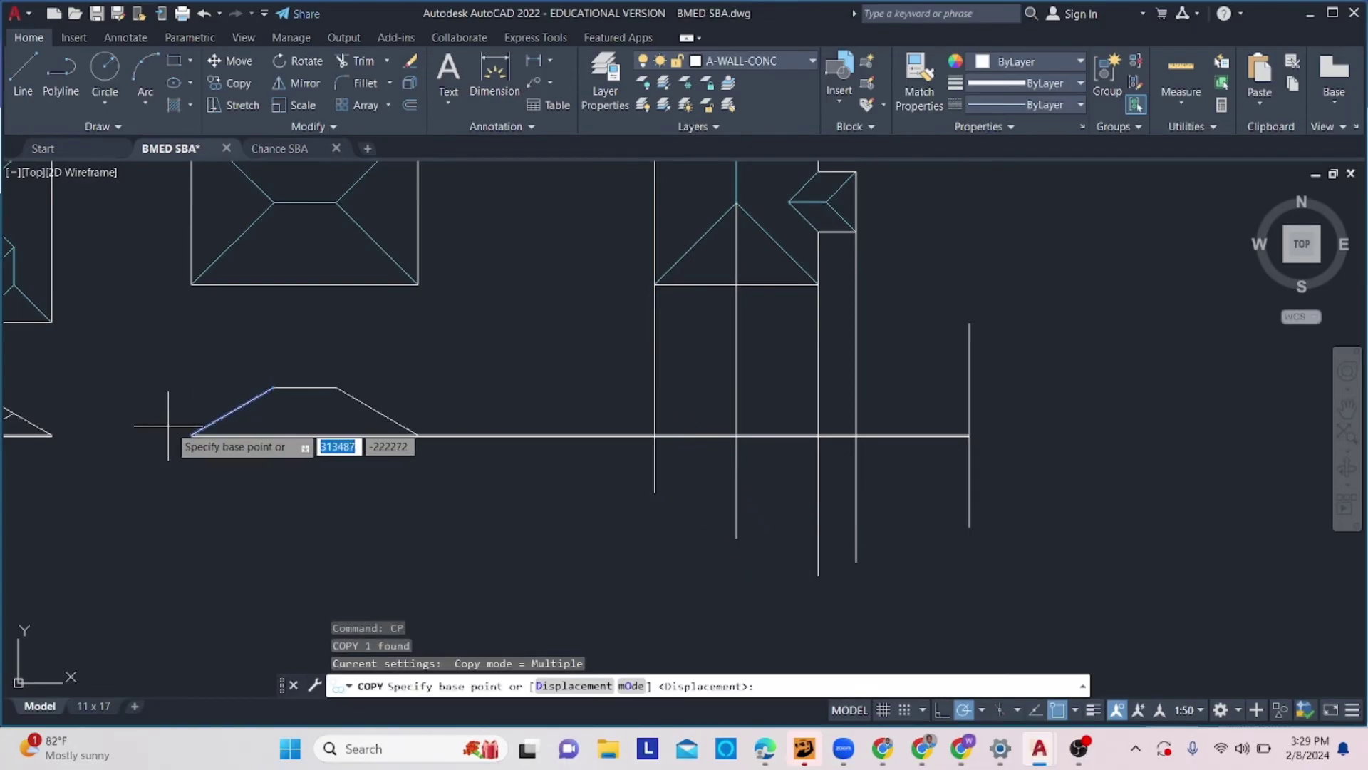
pyautogui.scroll(4, 181, 435)
pyautogui.click(217, 451)
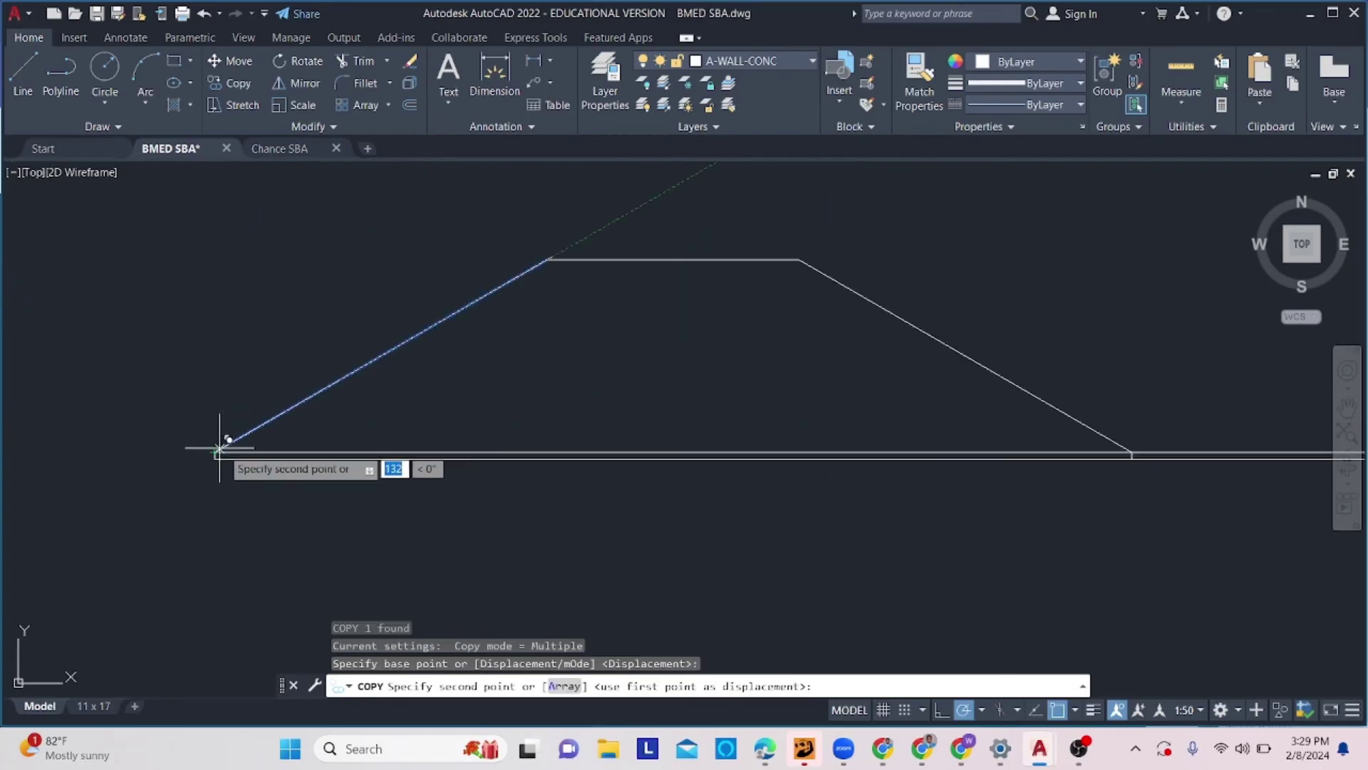
pyautogui.scroll(-4, 271, 441)
pyautogui.scroll(3, 757, 449)
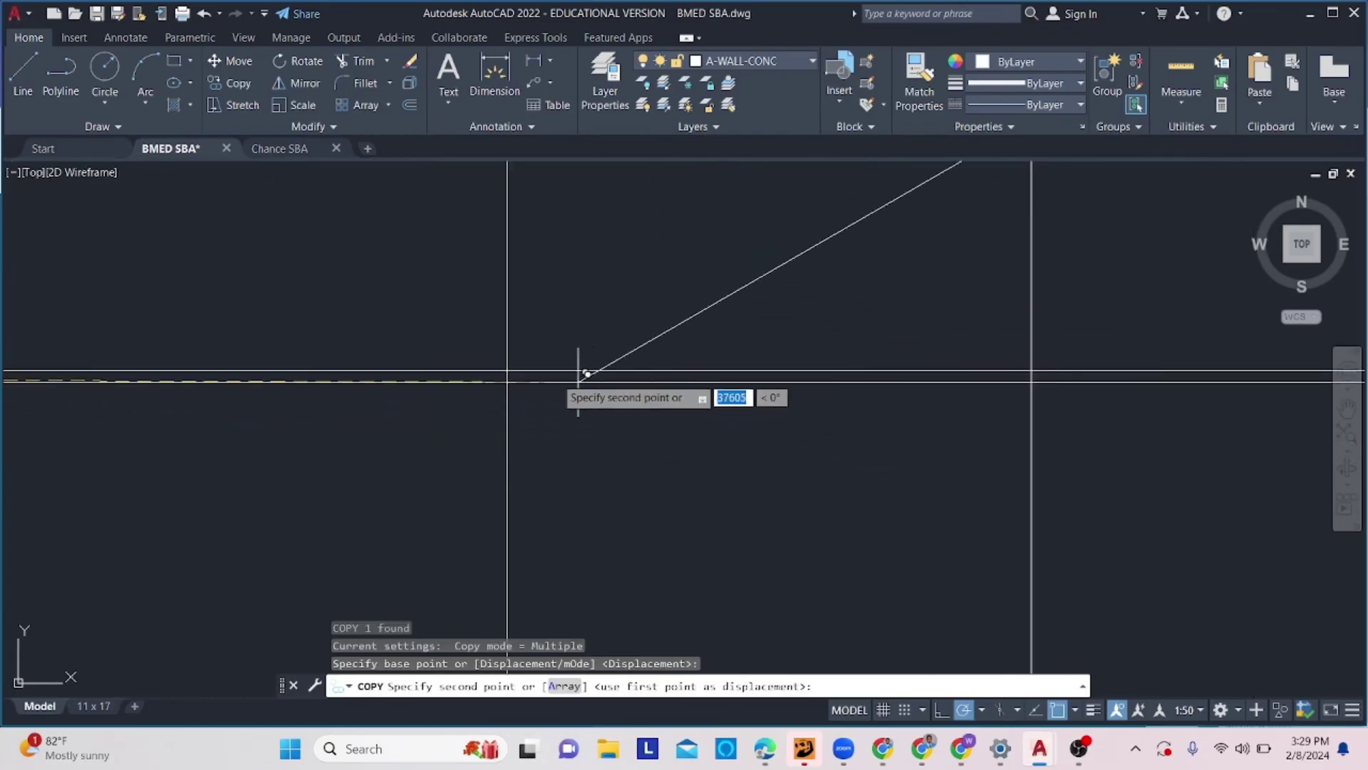
pyautogui.click(518, 370)
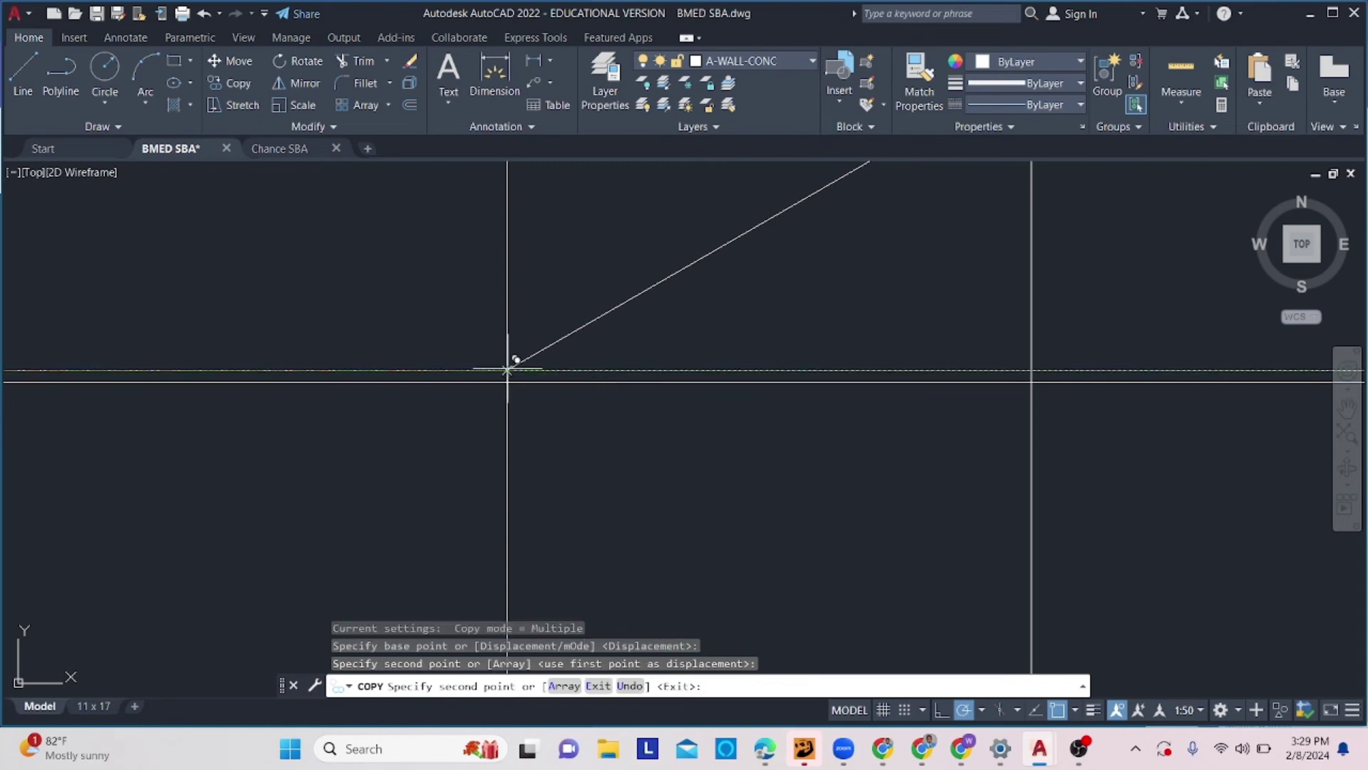
pyautogui.scroll(-3, 524, 378)
pyautogui.press('Escape')
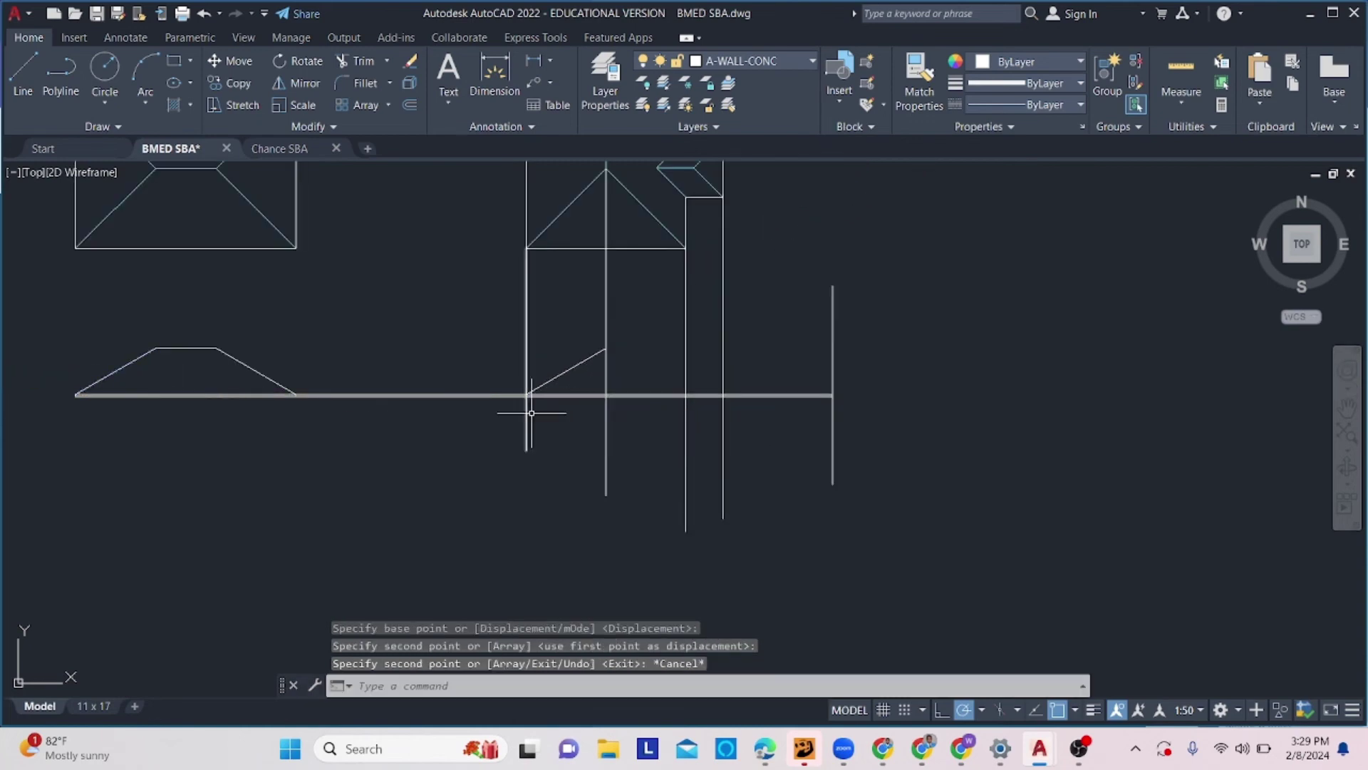
# Mirror the copied slope about the ridge vertical, keeping the original.
pyautogui.click(602, 371)
pyautogui.click(575, 368)
pyautogui.click(296, 83)
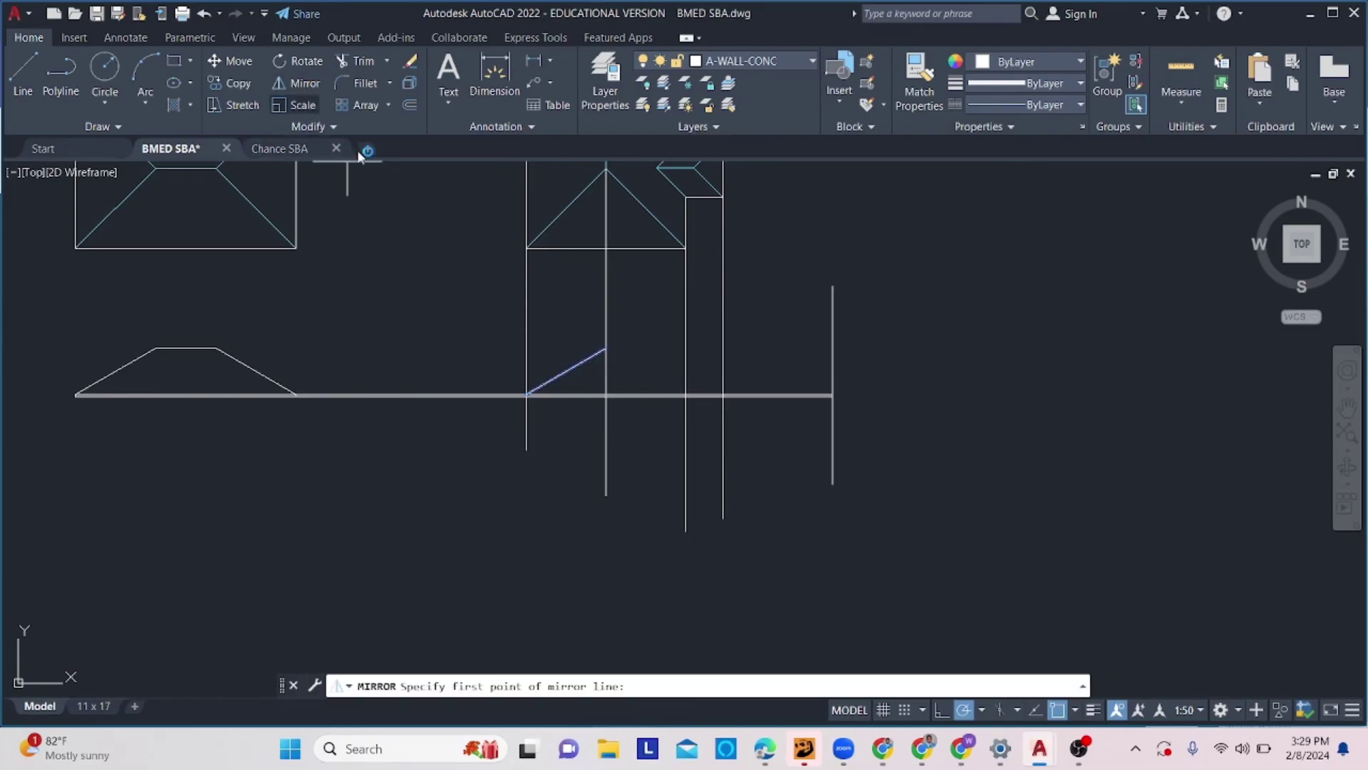
pyautogui.click(606, 349)
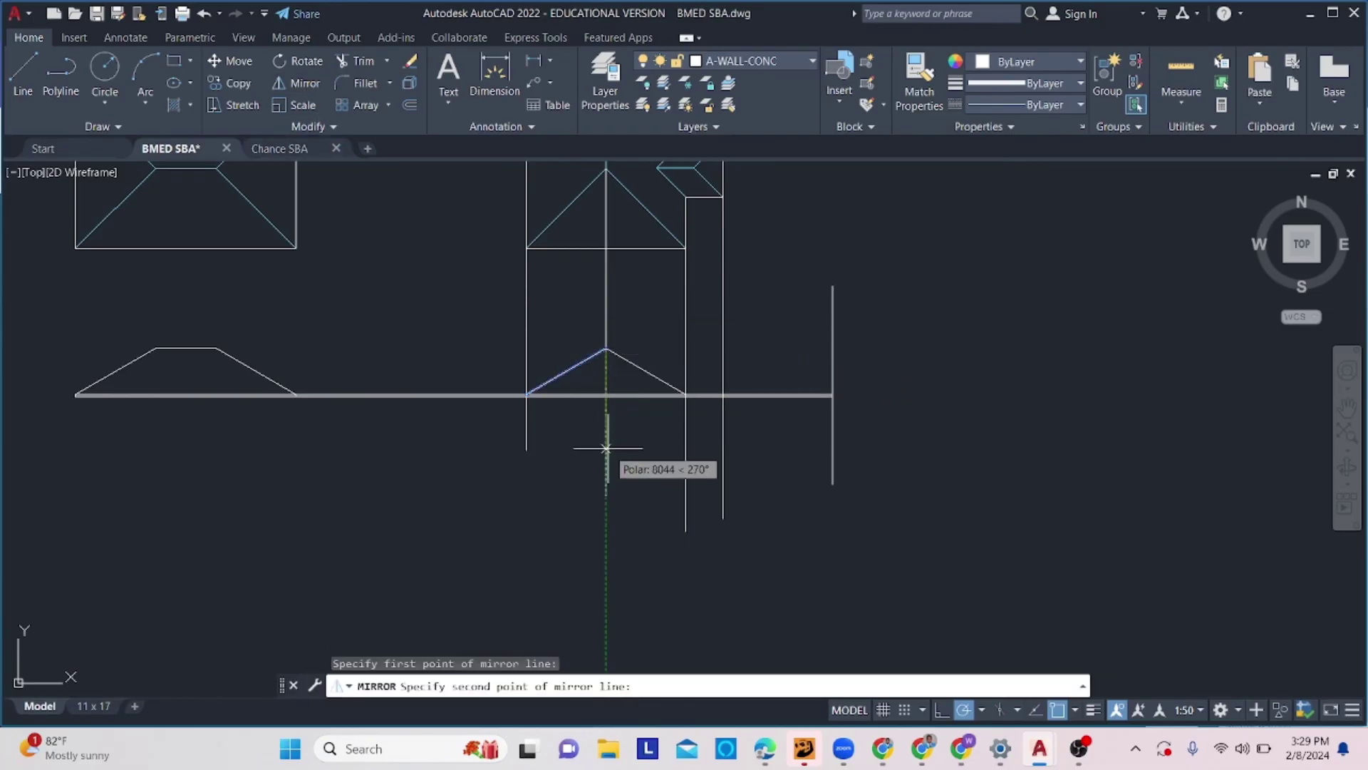
pyautogui.click(609, 494)
pyautogui.click(638, 554)
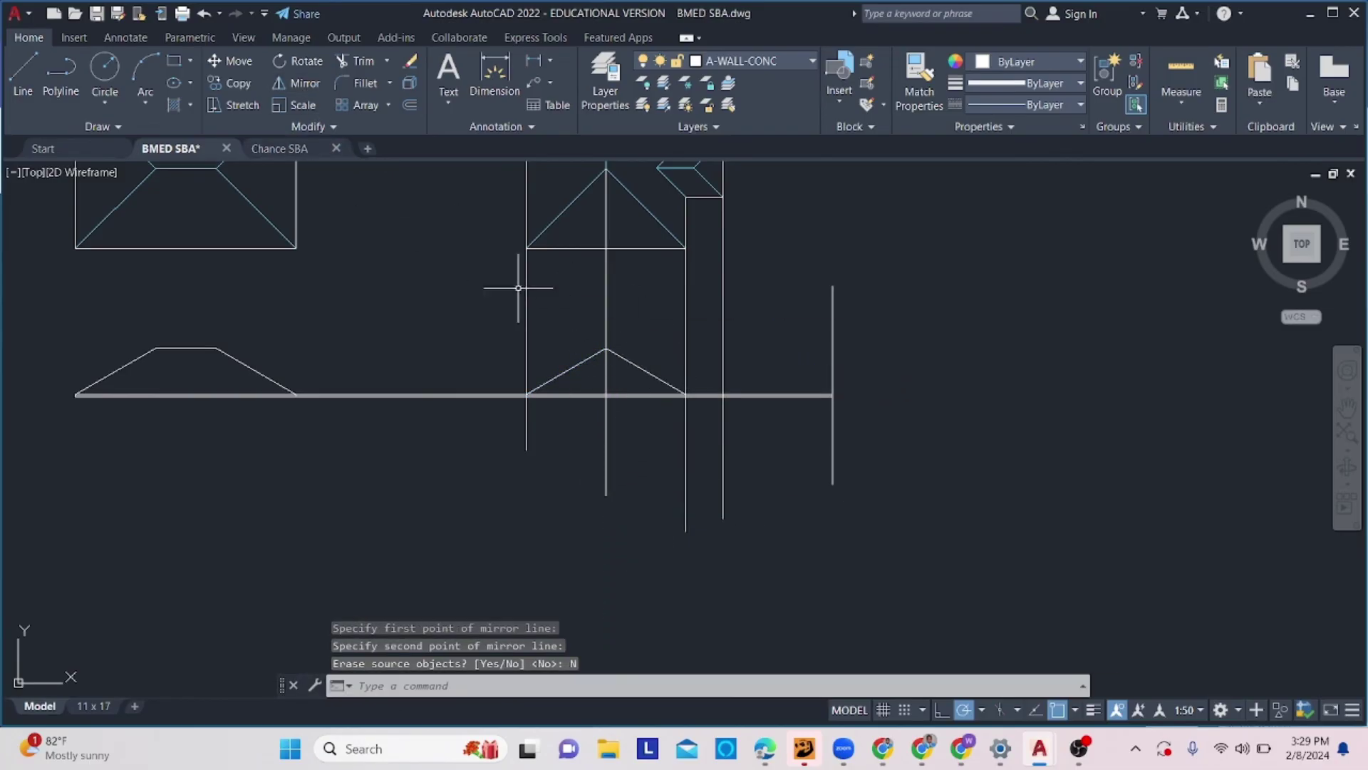
# Erase the centre vertical projection line.
pyautogui.click(614, 322)
pyautogui.click(602, 309)
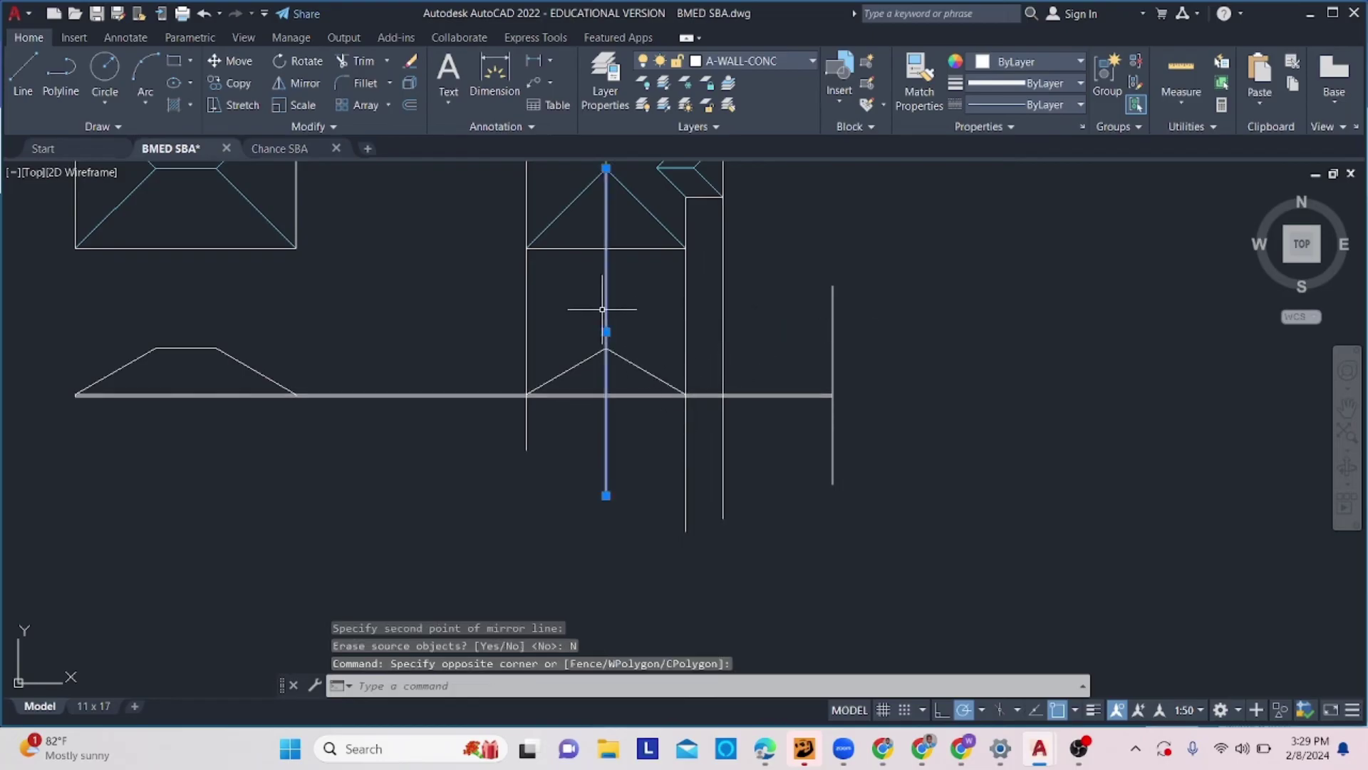
pyautogui.press('Delete')
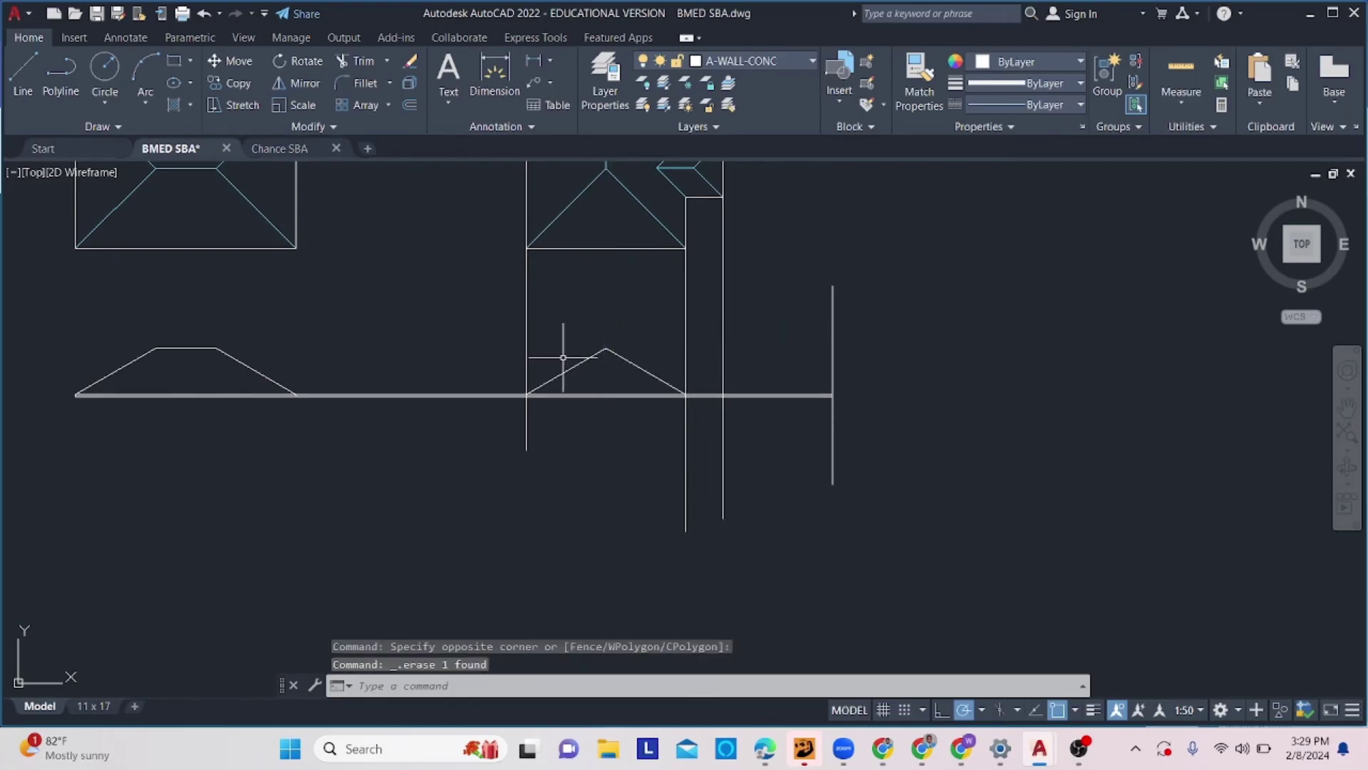
pyautogui.scroll(4, 540, 394)
pyautogui.click(489, 370)
# Trim the projection lines above and below the ground line using it as cutting edge.
pyautogui.click(447, 426)
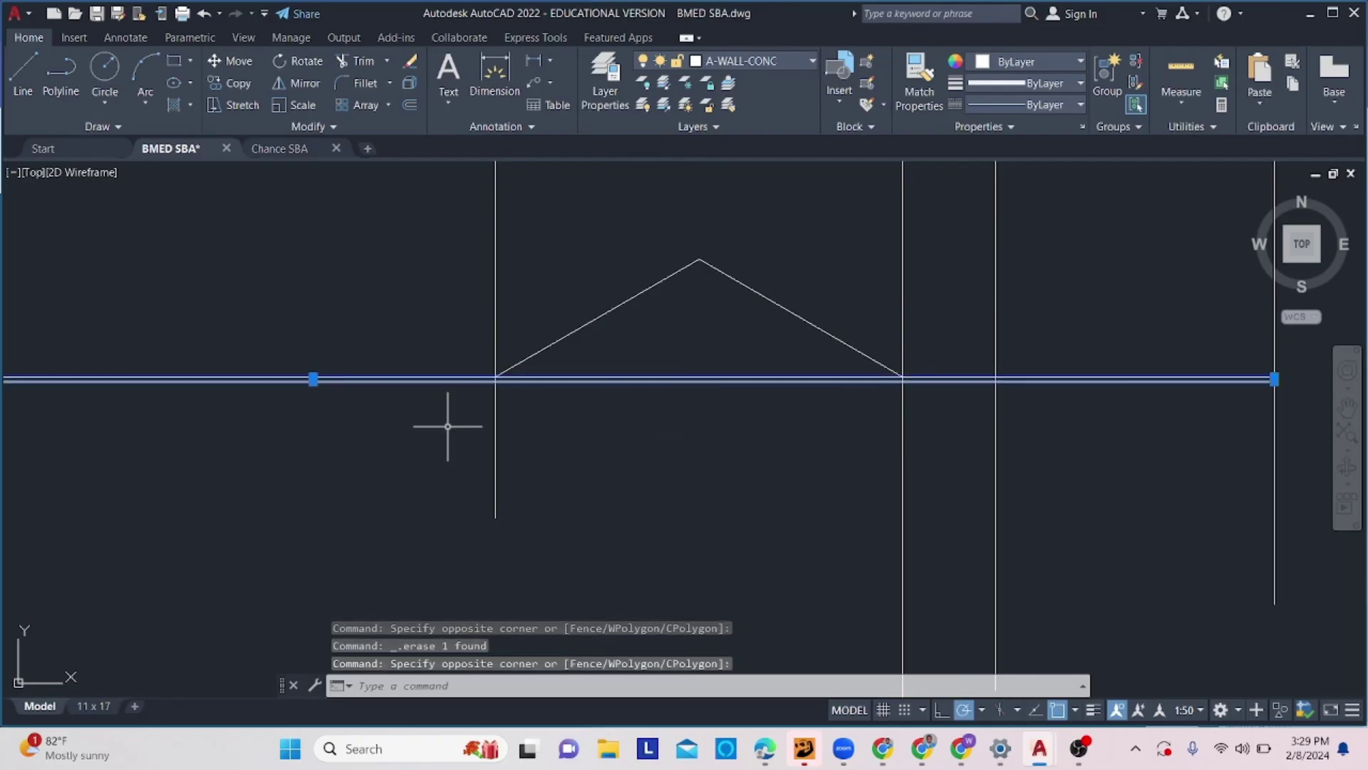
pyautogui.write('tr')
pyautogui.press('Return')
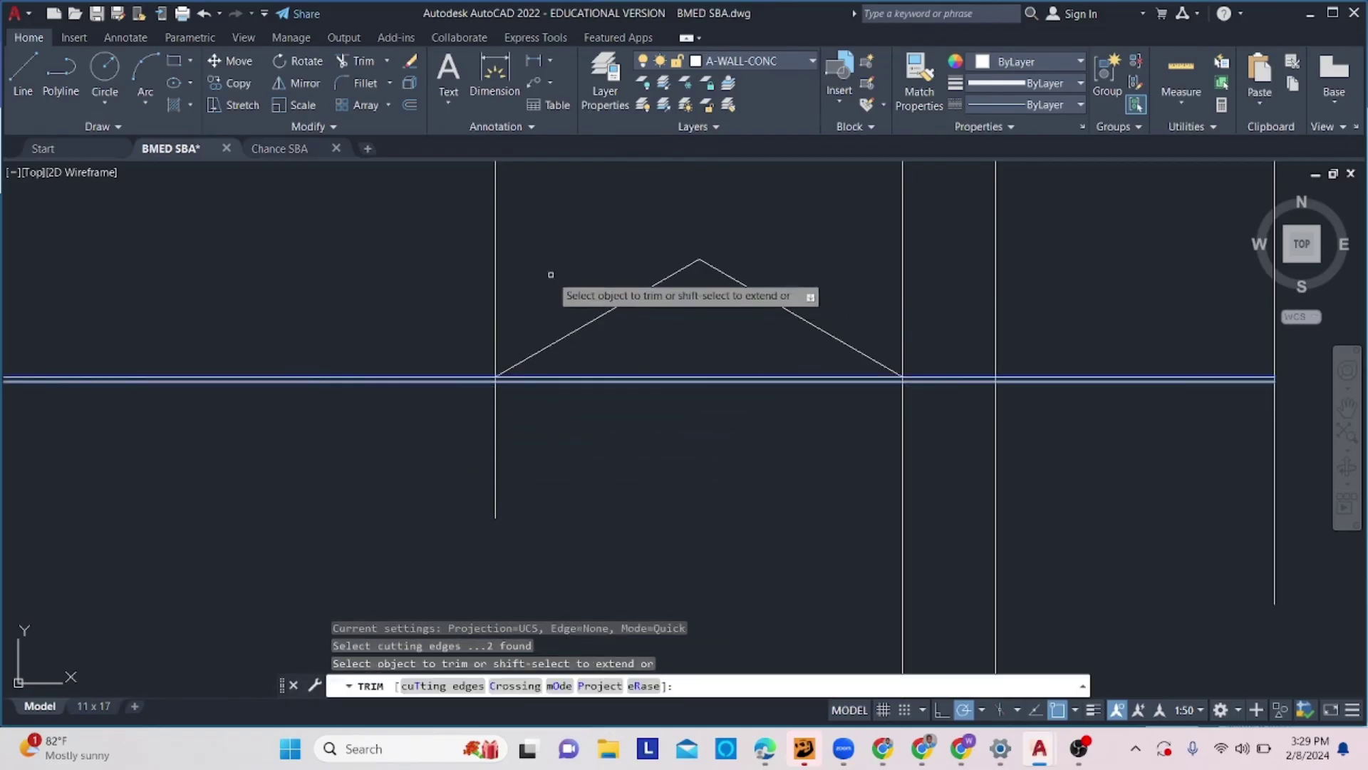
pyautogui.moveTo(553, 275)
pyautogui.mouseDown()
pyautogui.moveTo(356, 272)
pyautogui.moveTo(410, 335)
pyautogui.mouseUp()
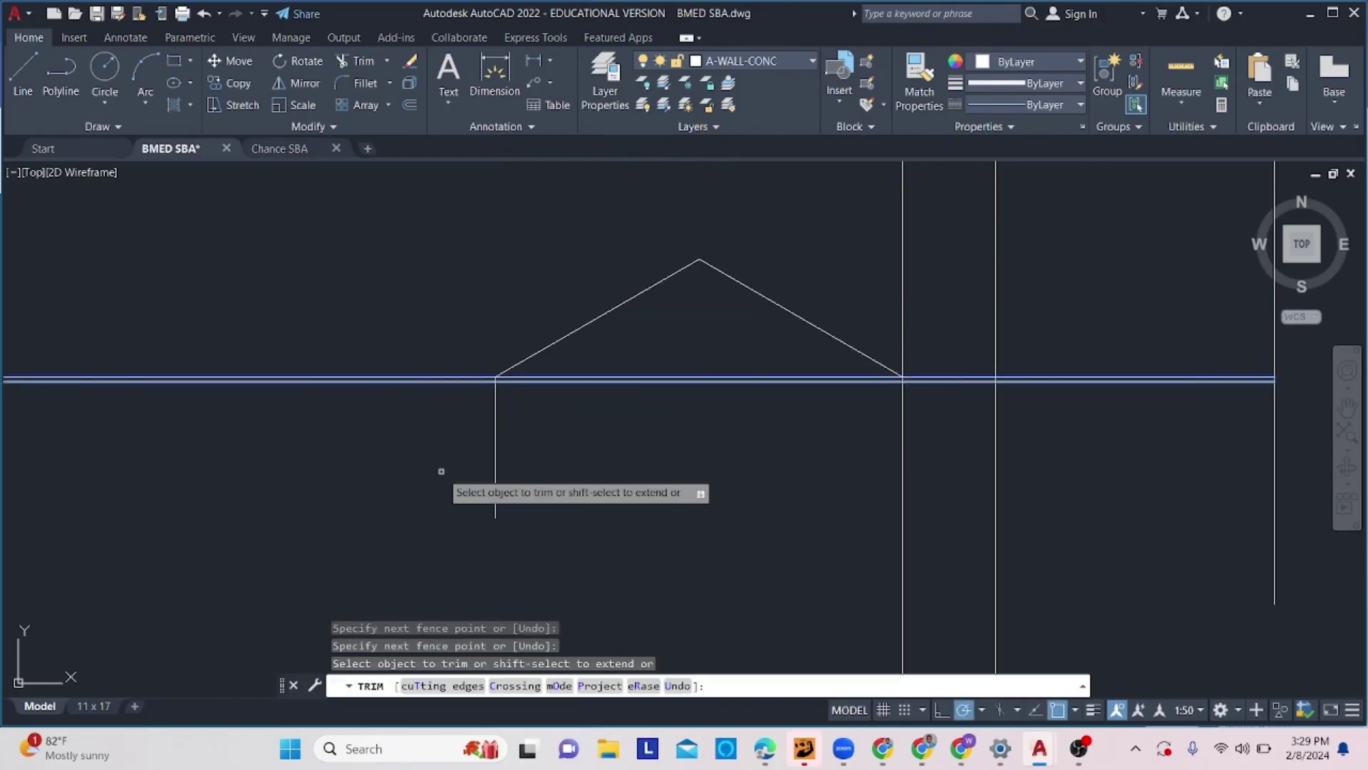
pyautogui.moveTo(421, 476); pyautogui.dragTo(553, 479)
pyautogui.press('Escape')
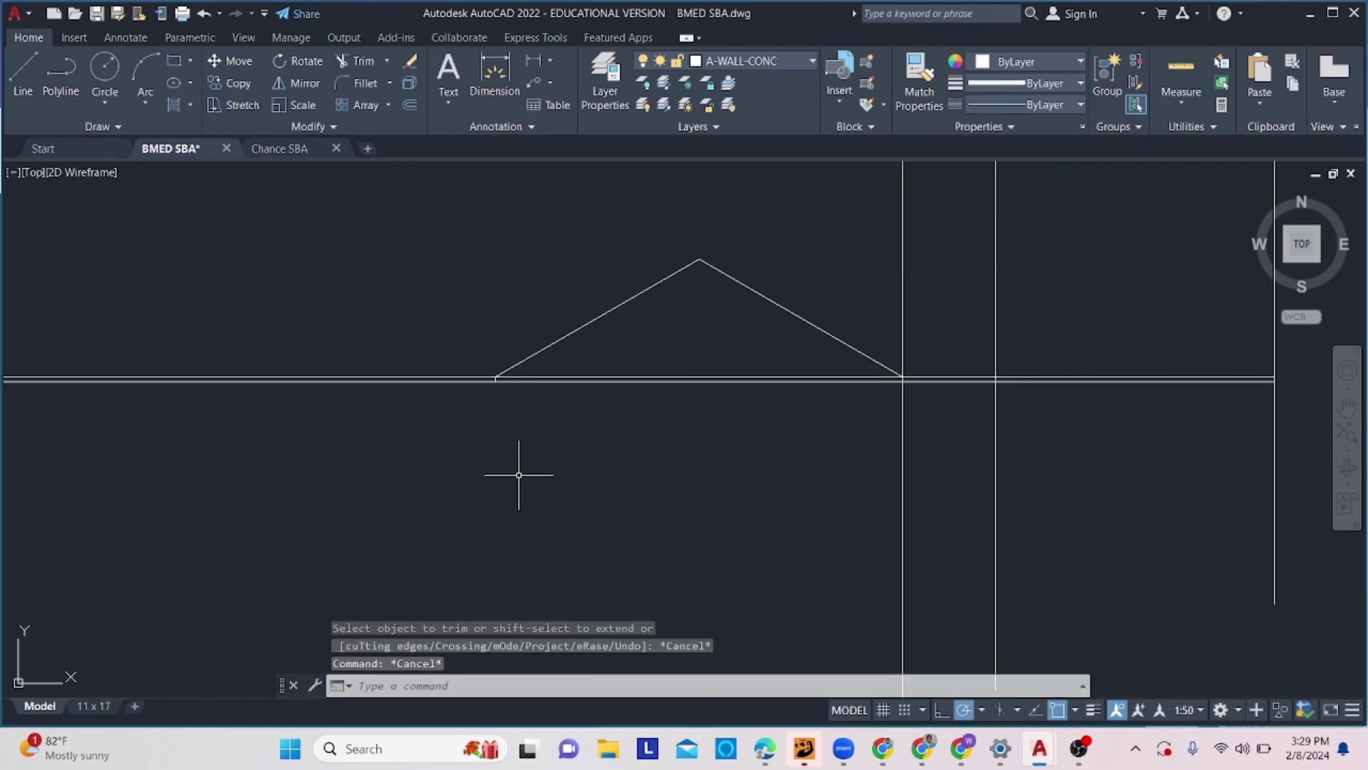
# Trim away the ground line between the third and fourth profiles.
pyautogui.press('Return')
pyautogui.moveTo(397, 327); pyautogui.dragTo(367, 406)
pyautogui.scroll(-5, 376, 420)
pyautogui.scroll(4, 376, 420)
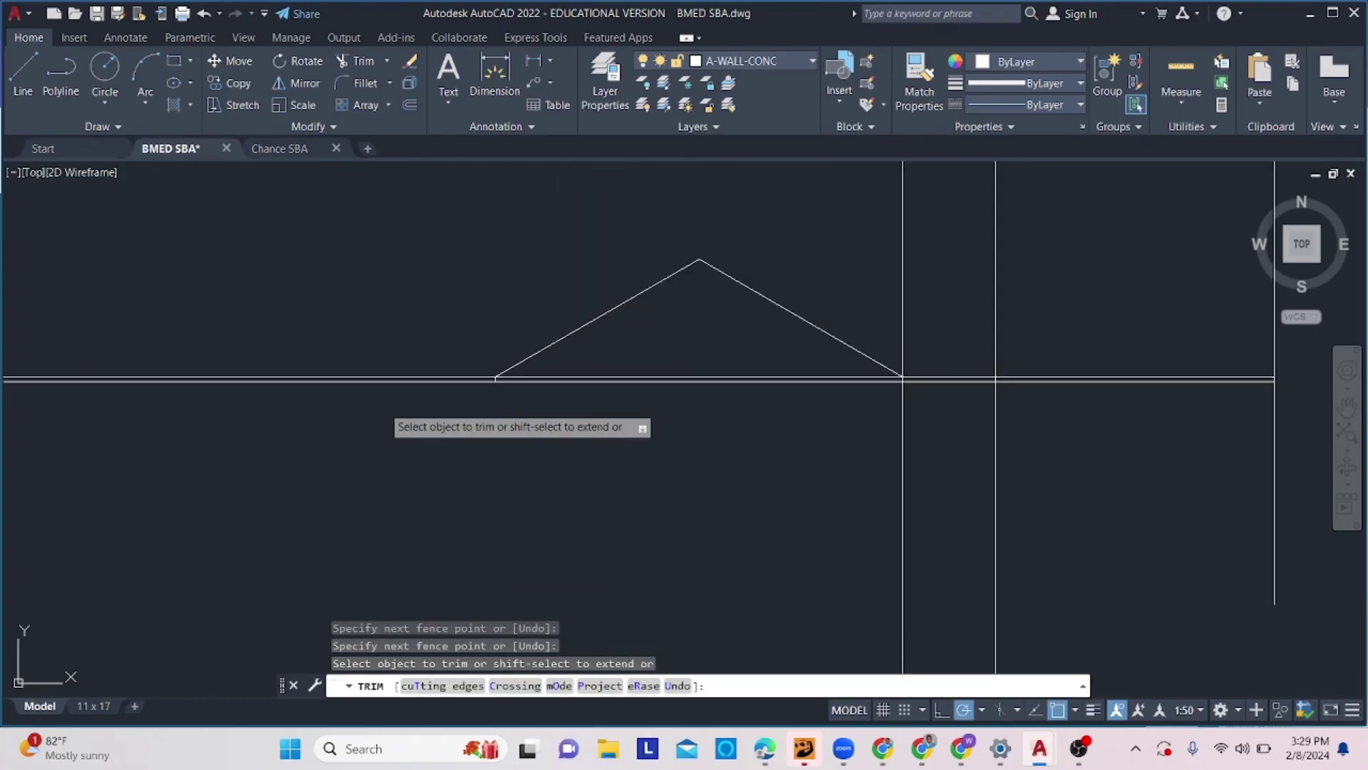
pyautogui.hotkey('ctrl', 'z')
pyautogui.press('Escape')
pyautogui.scroll(-4, 397, 411)
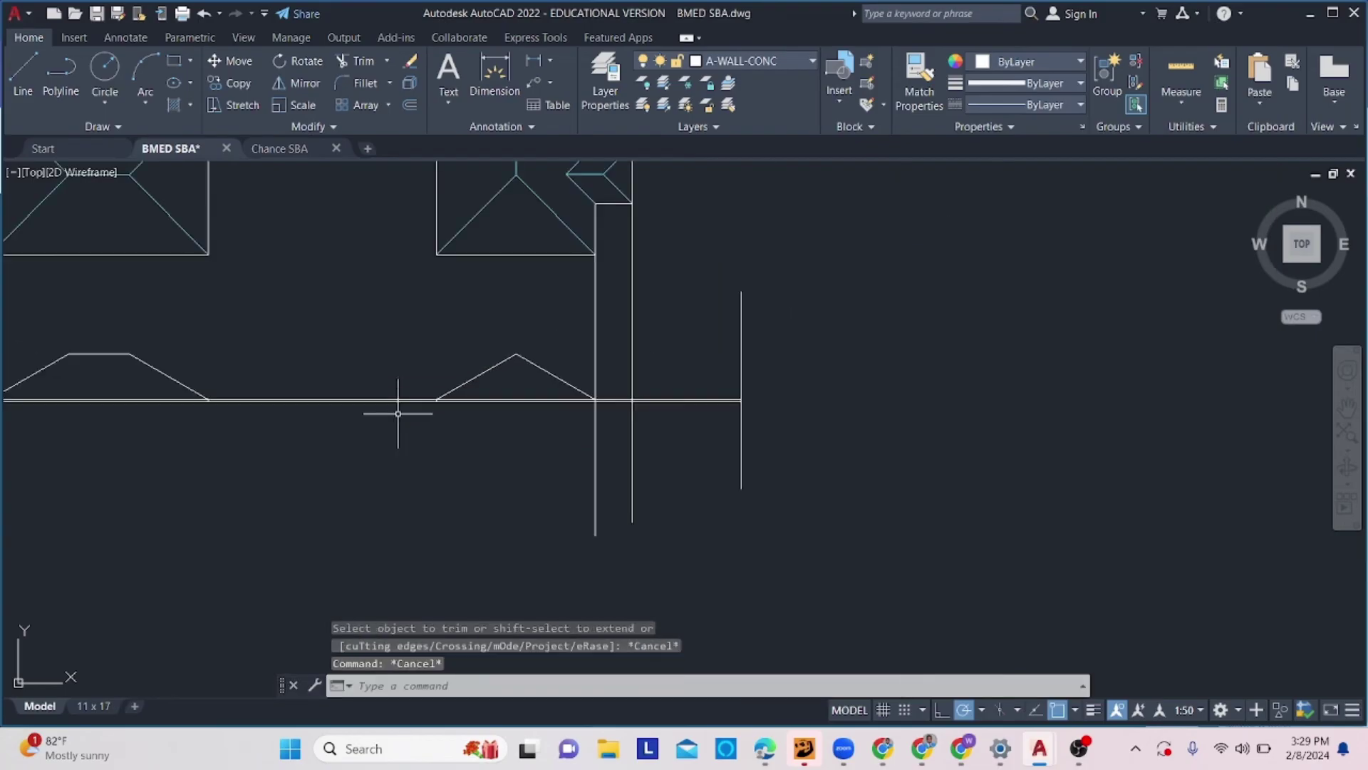
pyautogui.write('tr')
pyautogui.press('Return')
pyautogui.moveTo(365, 344)
pyautogui.mouseDown()
pyautogui.moveTo(341, 385)
pyautogui.moveTo(338, 431)
pyautogui.mouseUp()
pyautogui.press('Escape')
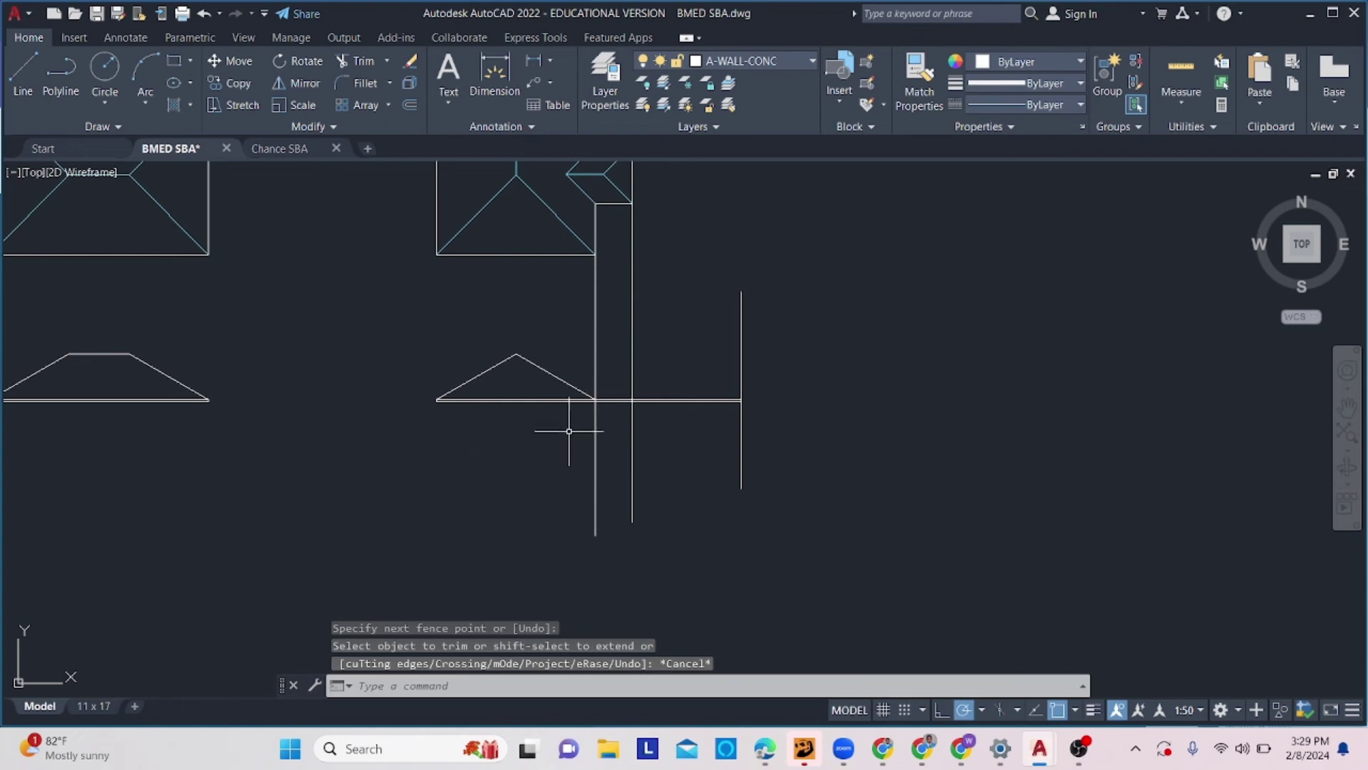
# Erase the leftover far-right vertical line.
pyautogui.scroll(3, 565, 427)
pyautogui.scroll(-1, 513, 449)
pyautogui.scroll(-3, 543, 455)
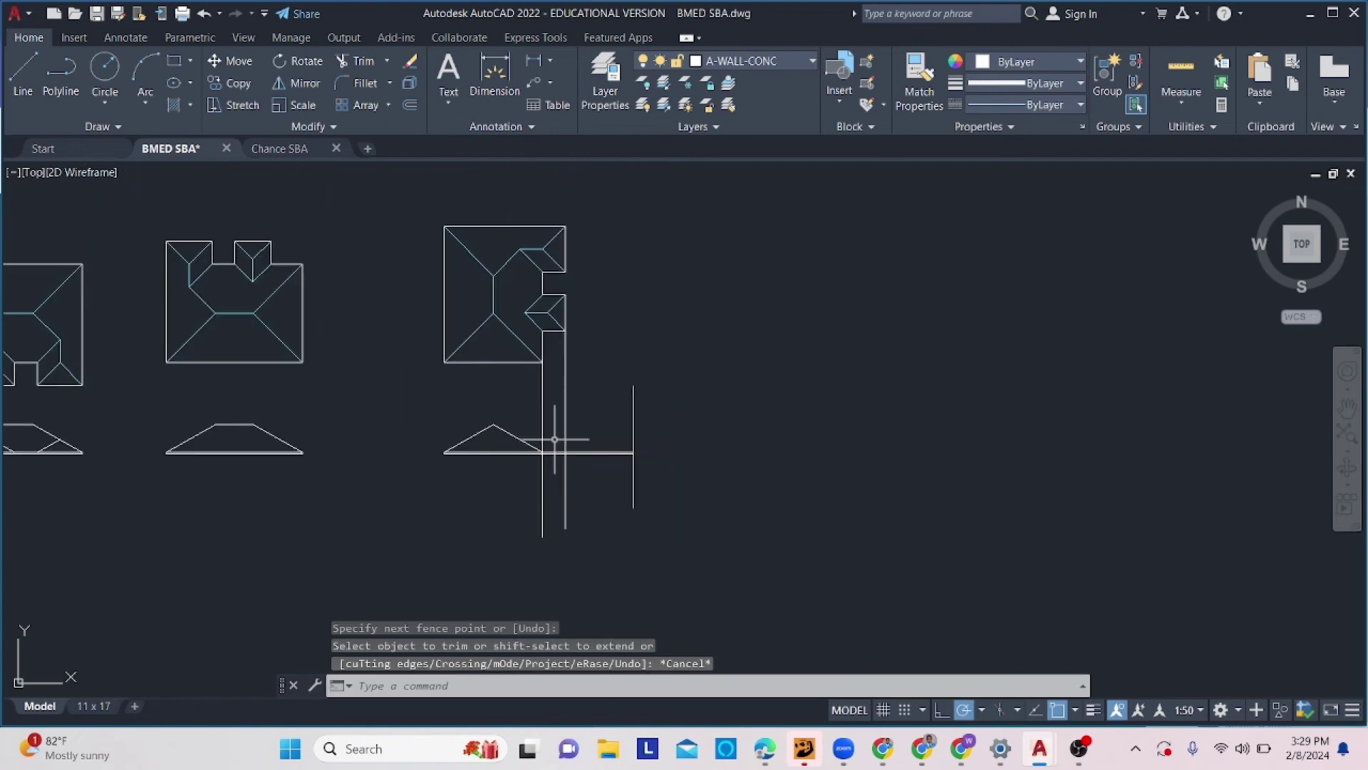
pyautogui.scroll(1, 658, 417)
pyautogui.click(659, 417)
pyautogui.click(616, 415)
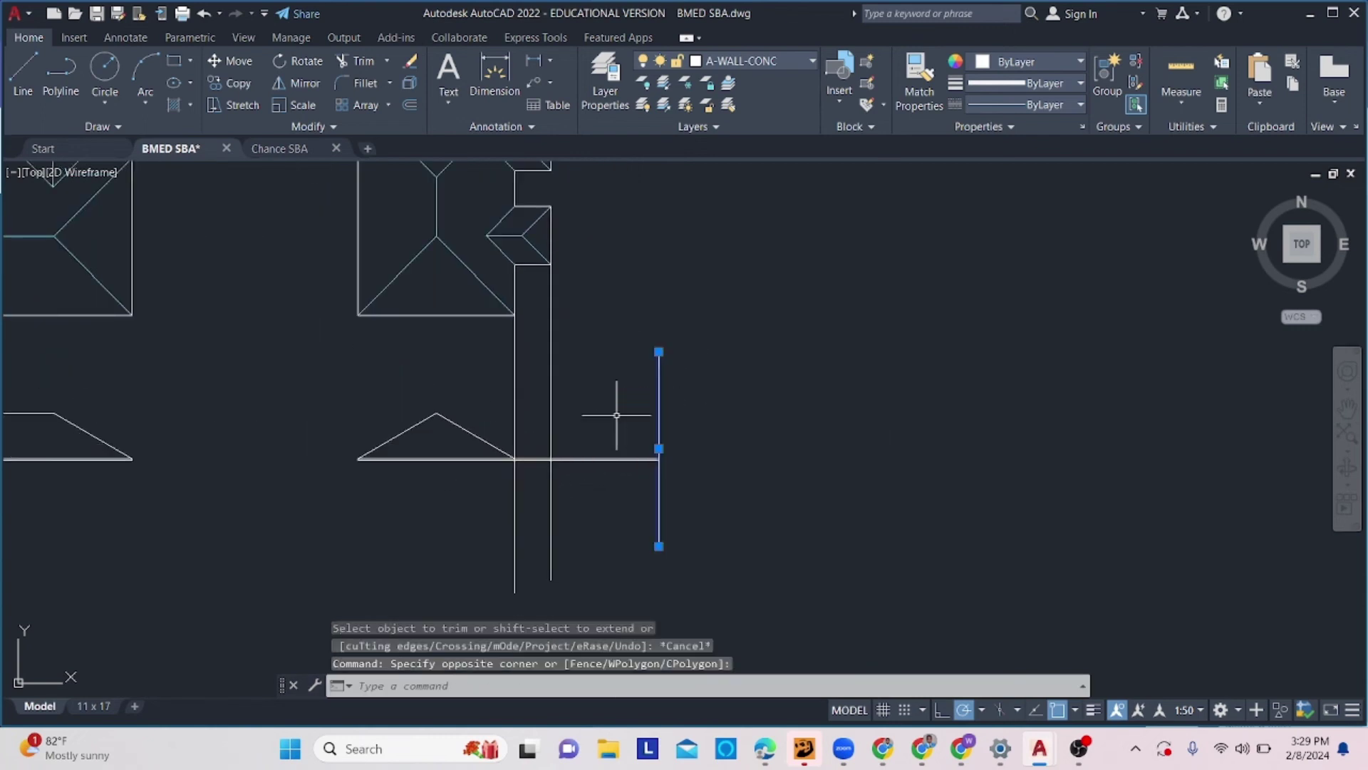
pyautogui.press('Delete')
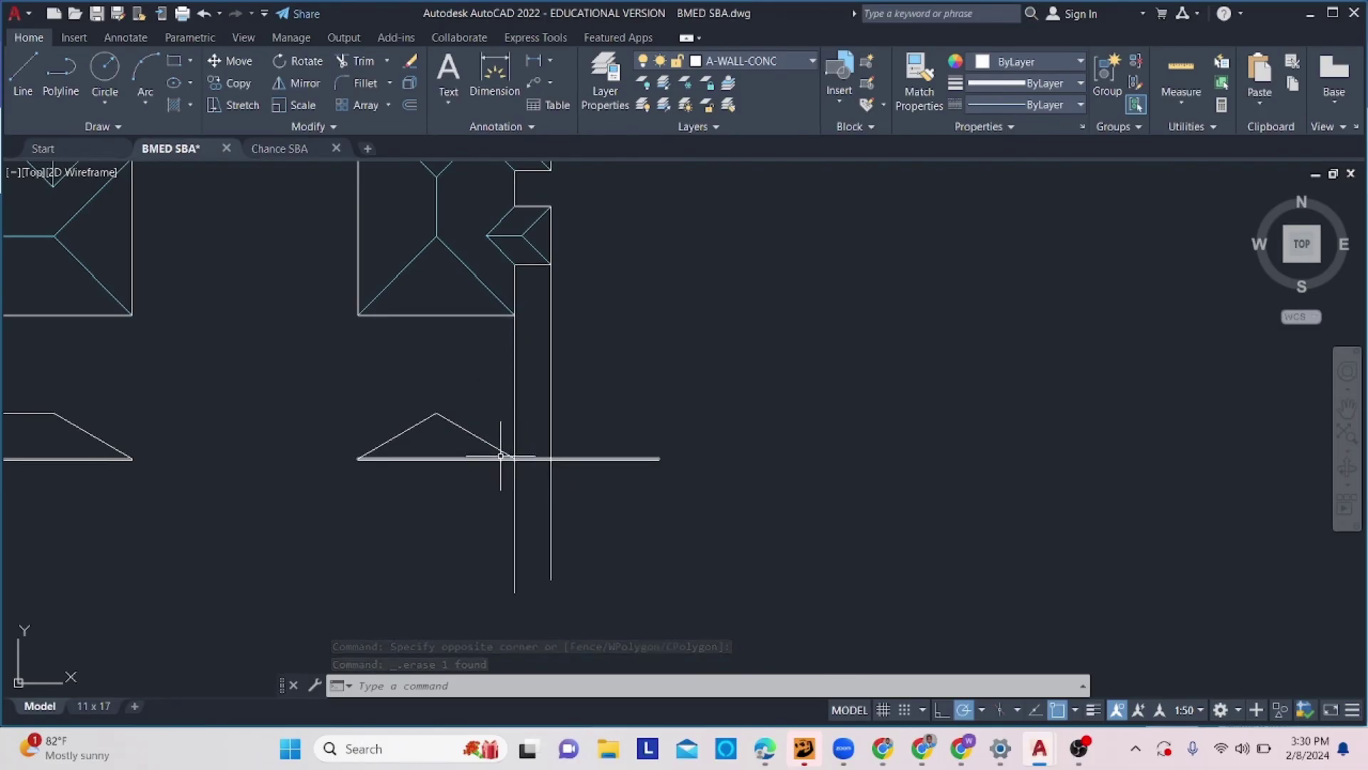
# Trim the projection line above the ground line, using the ground line as cutting edge.
pyautogui.write('l')
pyautogui.press('Return')
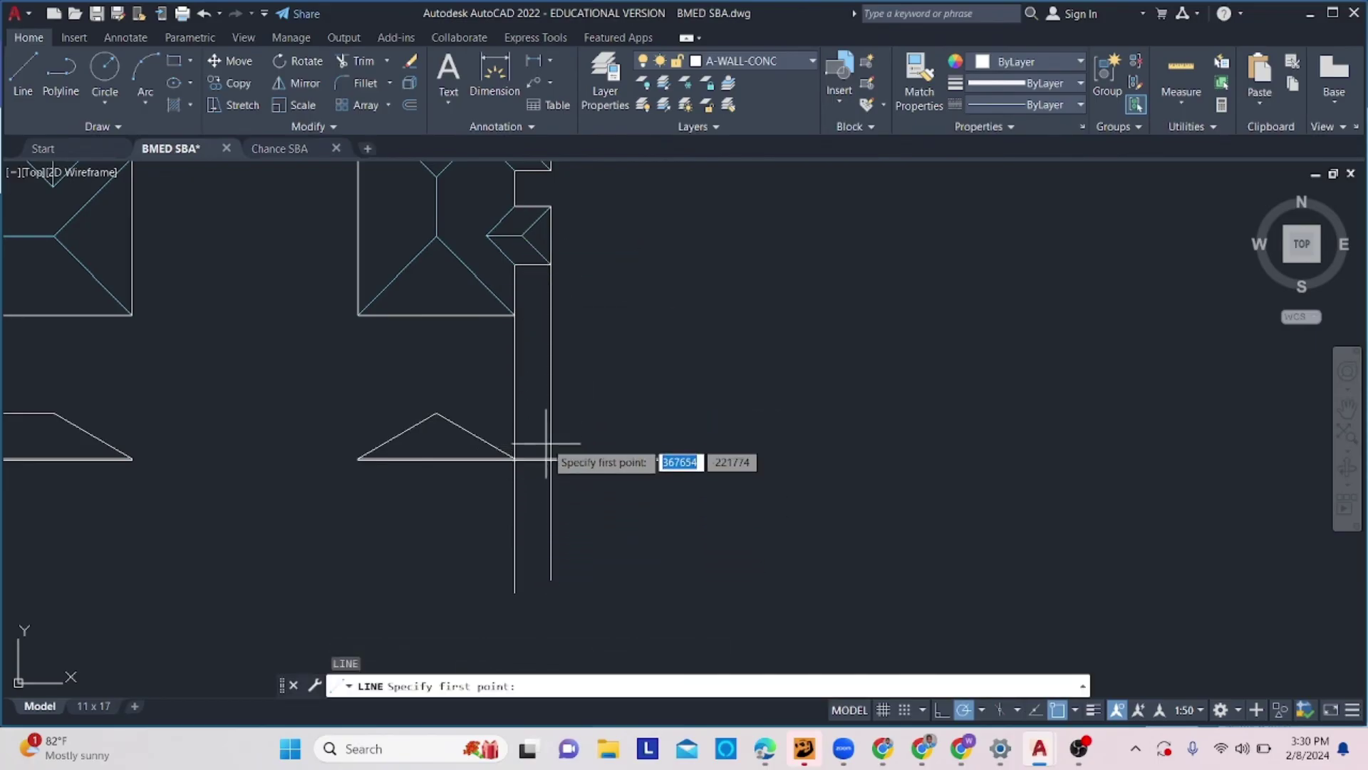
pyautogui.press('Escape')
pyautogui.press('Escape')
pyautogui.scroll(4, 524, 491)
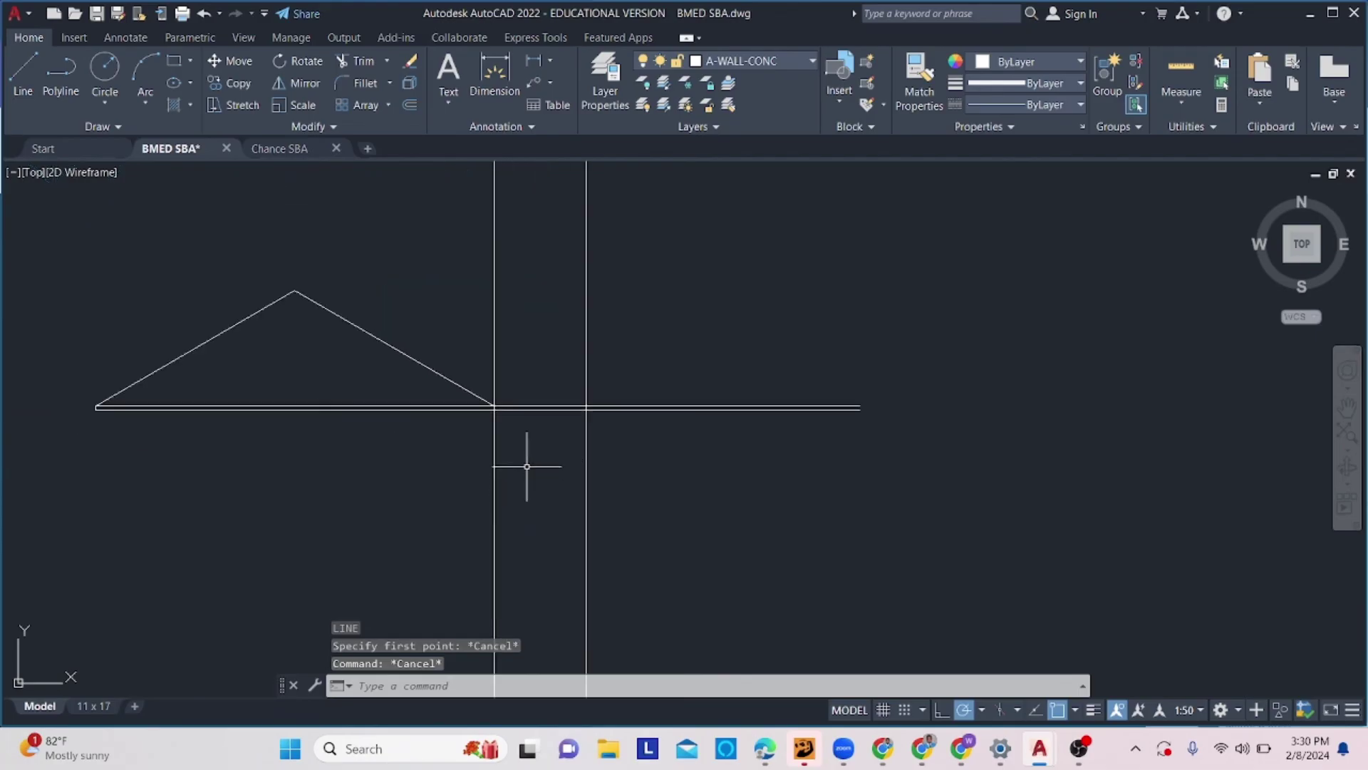
pyautogui.click(546, 370)
pyautogui.click(501, 469)
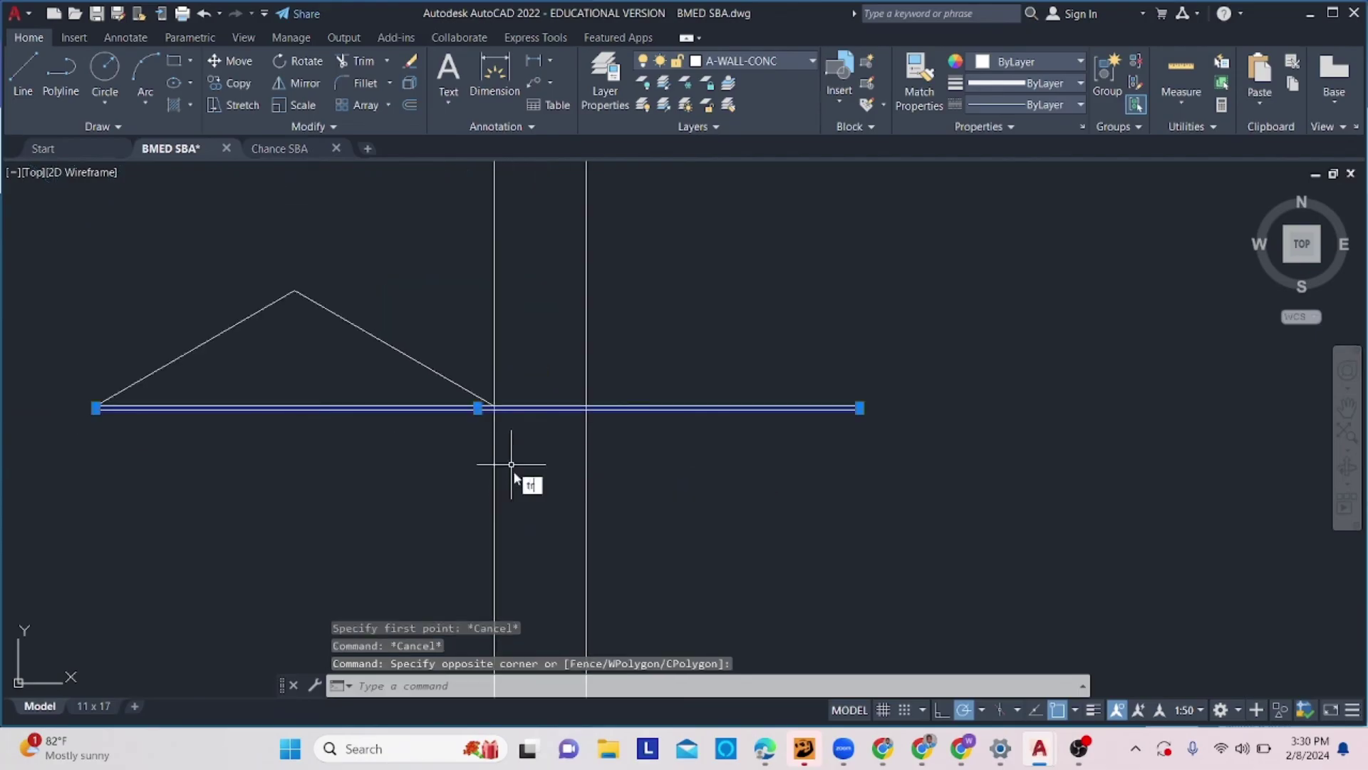
pyautogui.write('tr')
pyautogui.press('Return')
pyautogui.moveTo(543, 345); pyautogui.dragTo(483, 366)
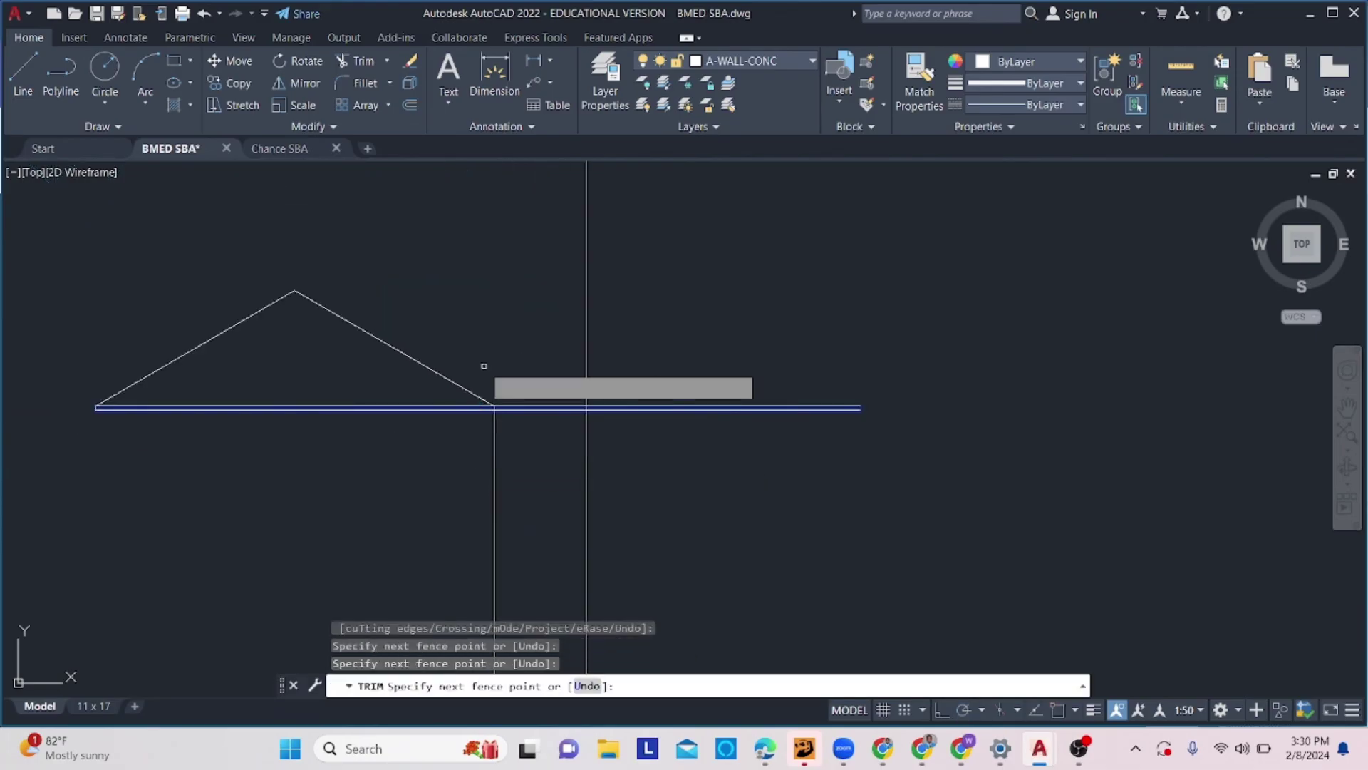
pyautogui.click(515, 454)
pyautogui.press('Escape')
pyautogui.scroll(-6, 520, 473)
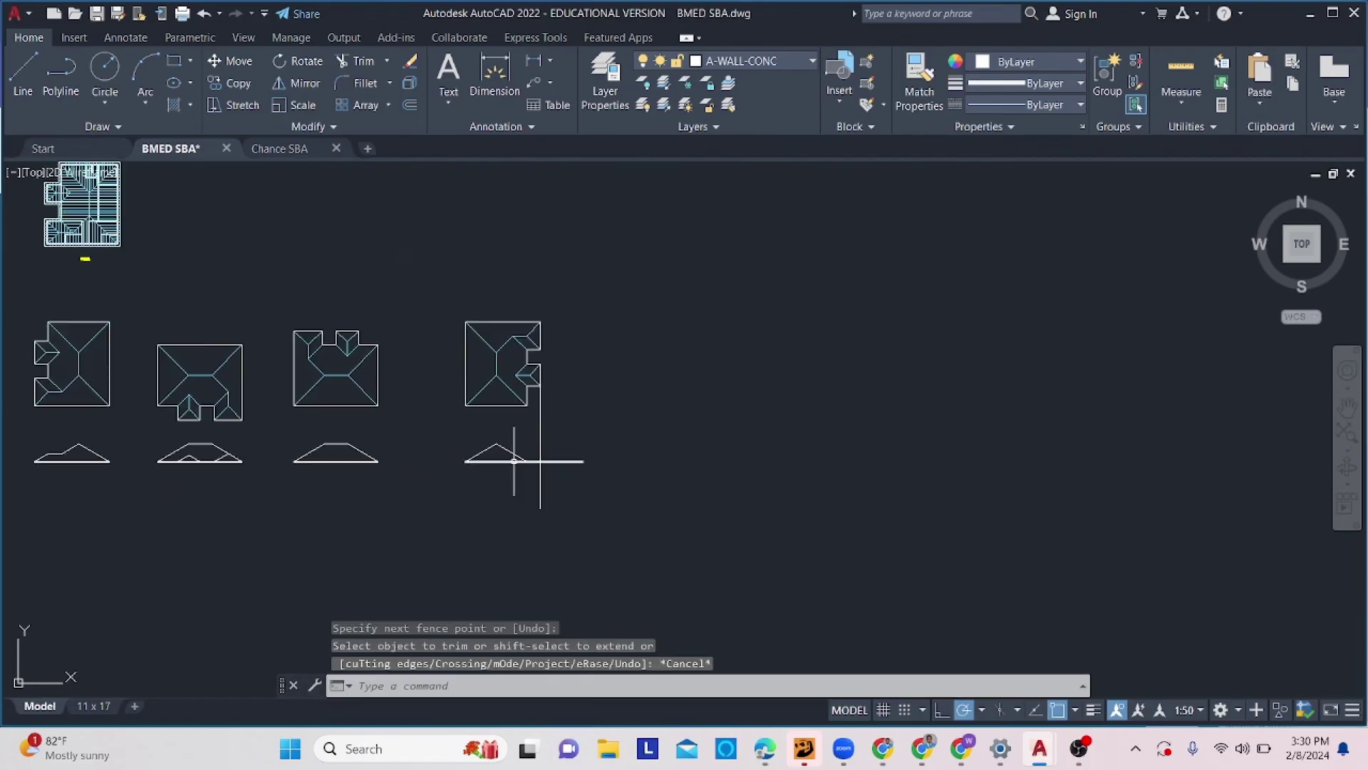
pyautogui.scroll(4, 520, 448)
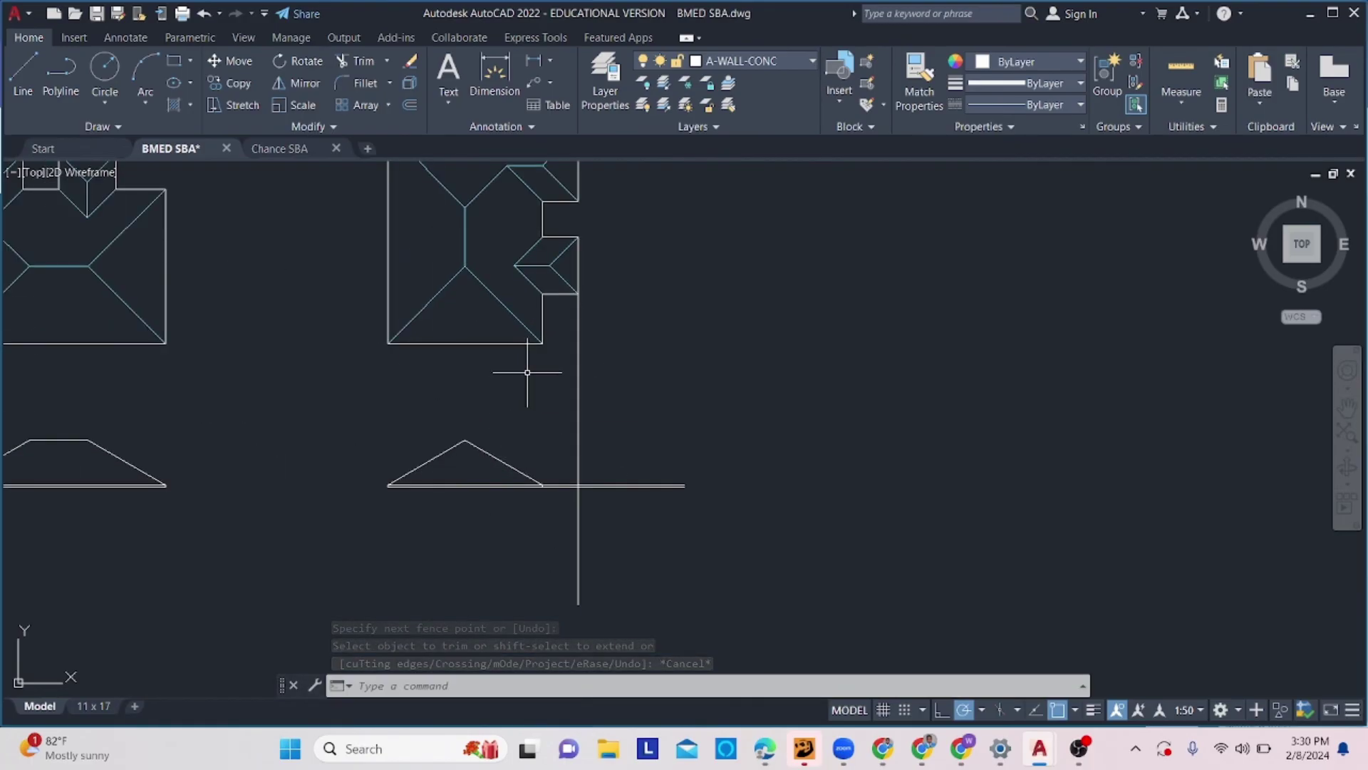
# Drop two vertical projection lines from the projecting bay's corners past the ground line.
pyautogui.write('l')
pyautogui.press('Return')
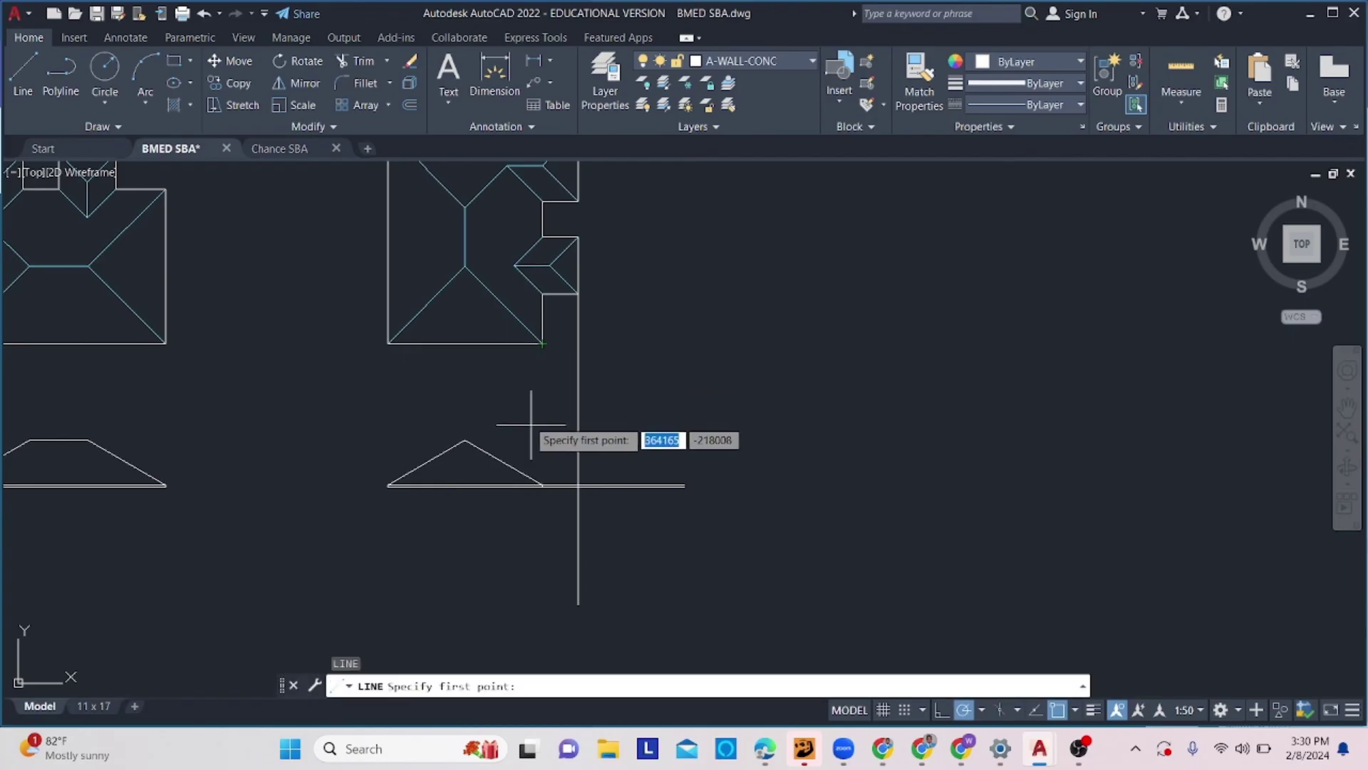
pyautogui.click(513, 265)
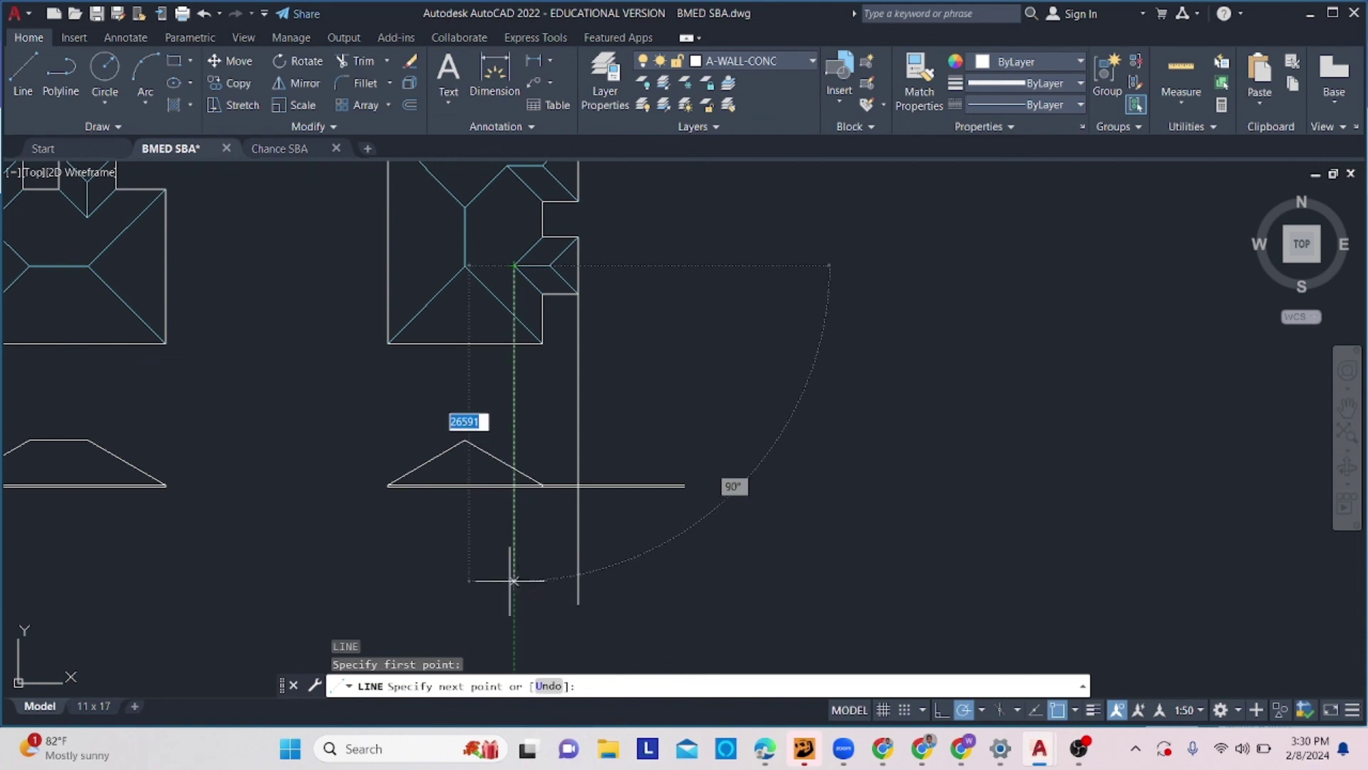
pyautogui.click(513, 580)
pyautogui.press('Return')
pyautogui.press('Return')
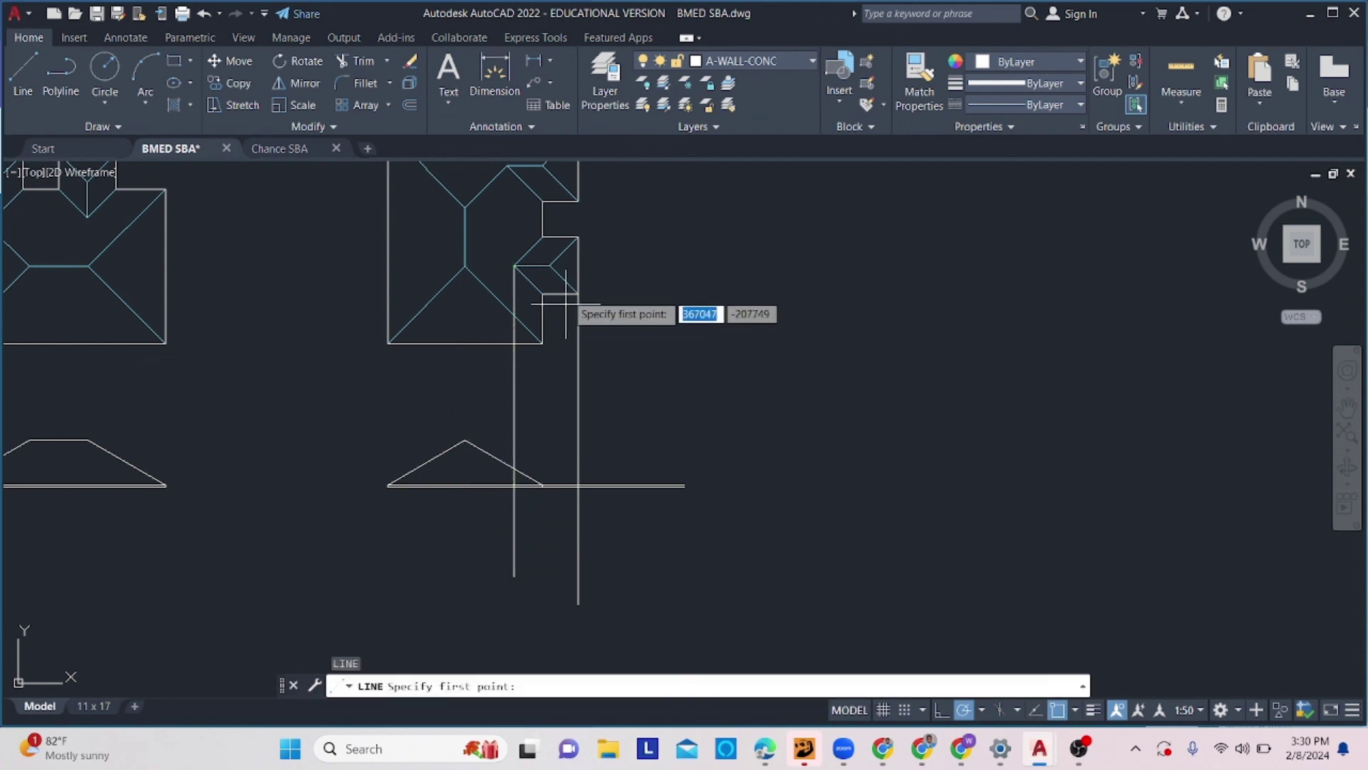
pyautogui.click(549, 265)
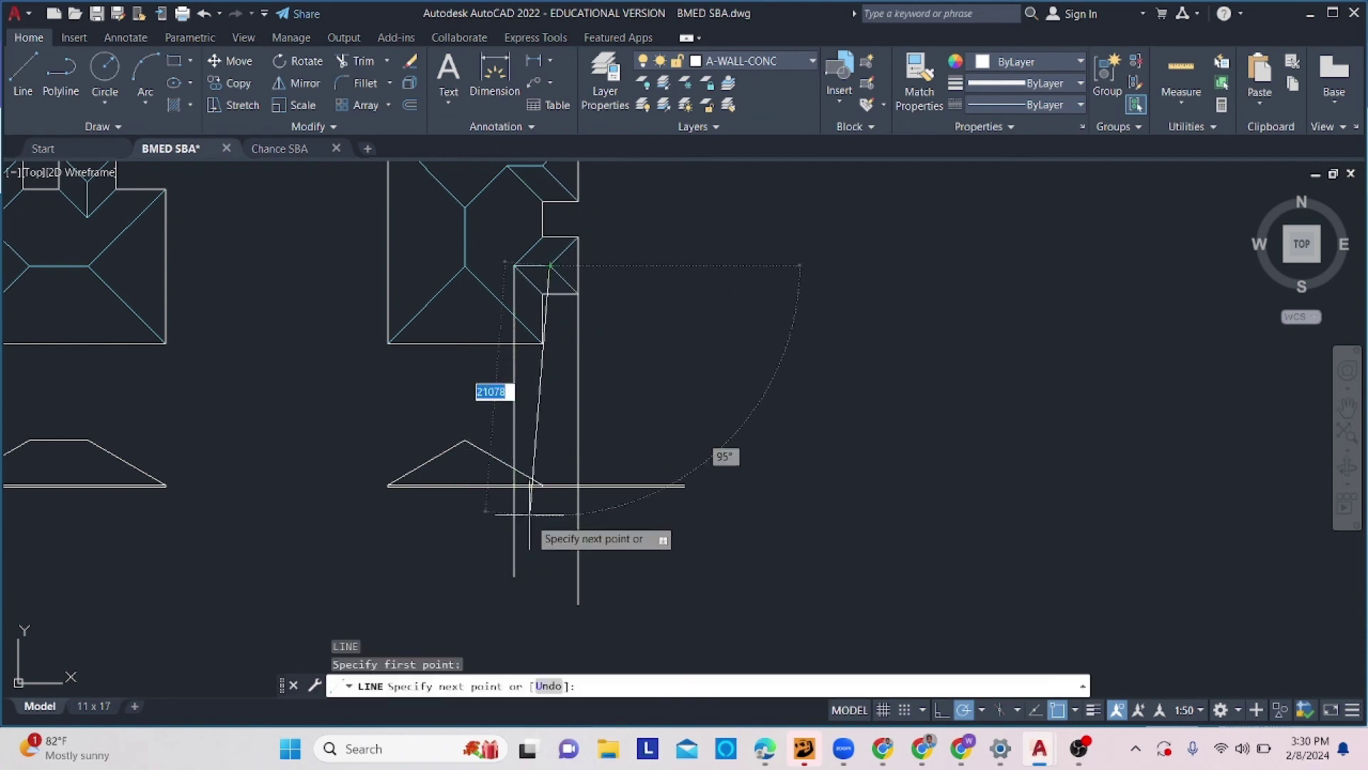
pyautogui.click(550, 606)
pyautogui.press('Return')
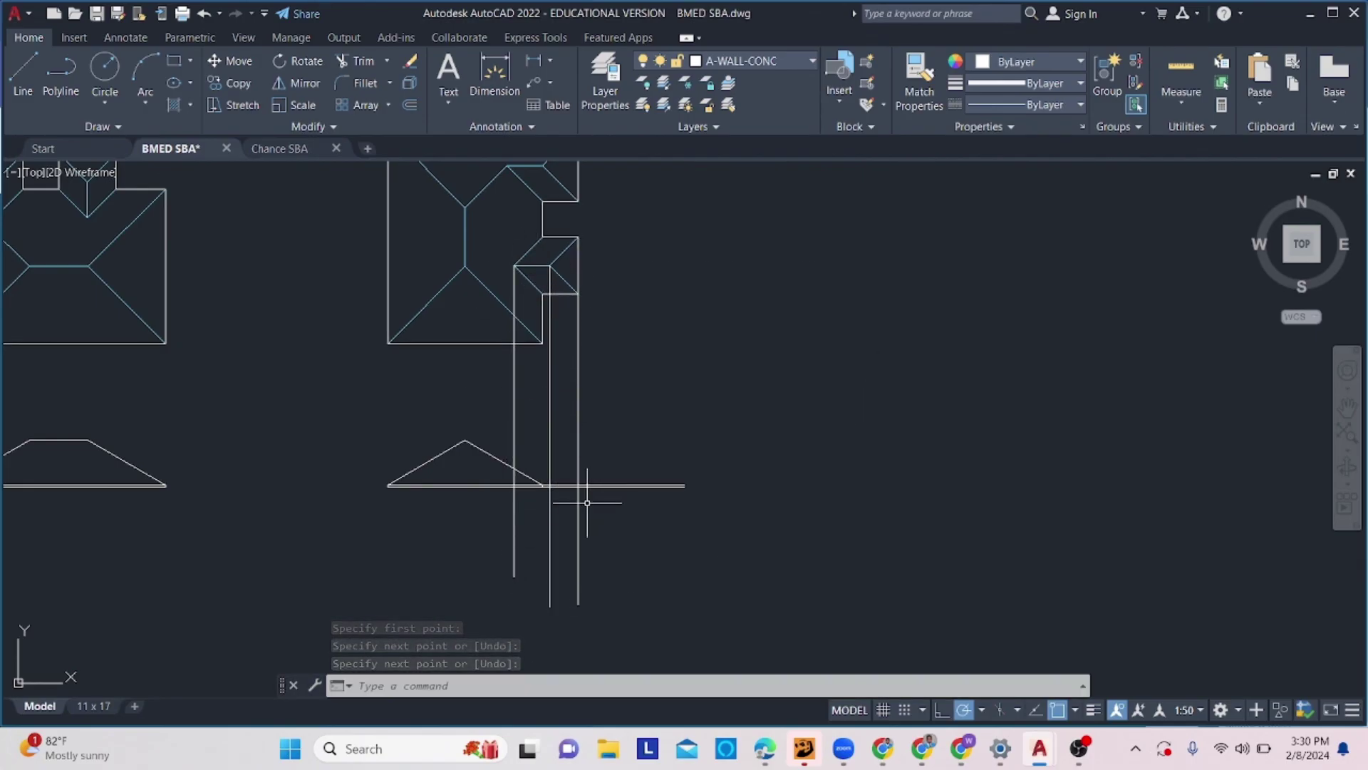
# Copy the sloped roof line onto the right end of the fourth elevation's ground line.
pyautogui.click(144, 470)
pyautogui.click(114, 456)
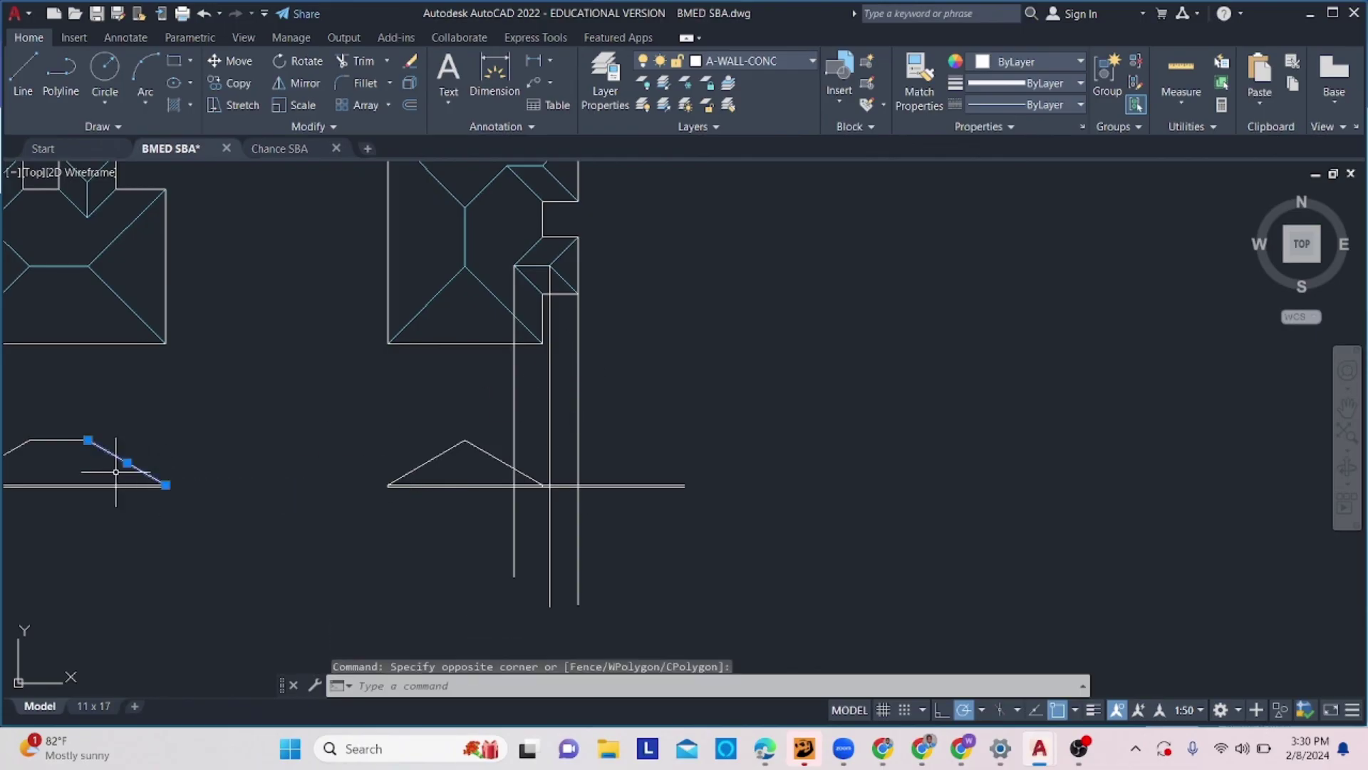
pyautogui.write('cp')
pyautogui.press('Return')
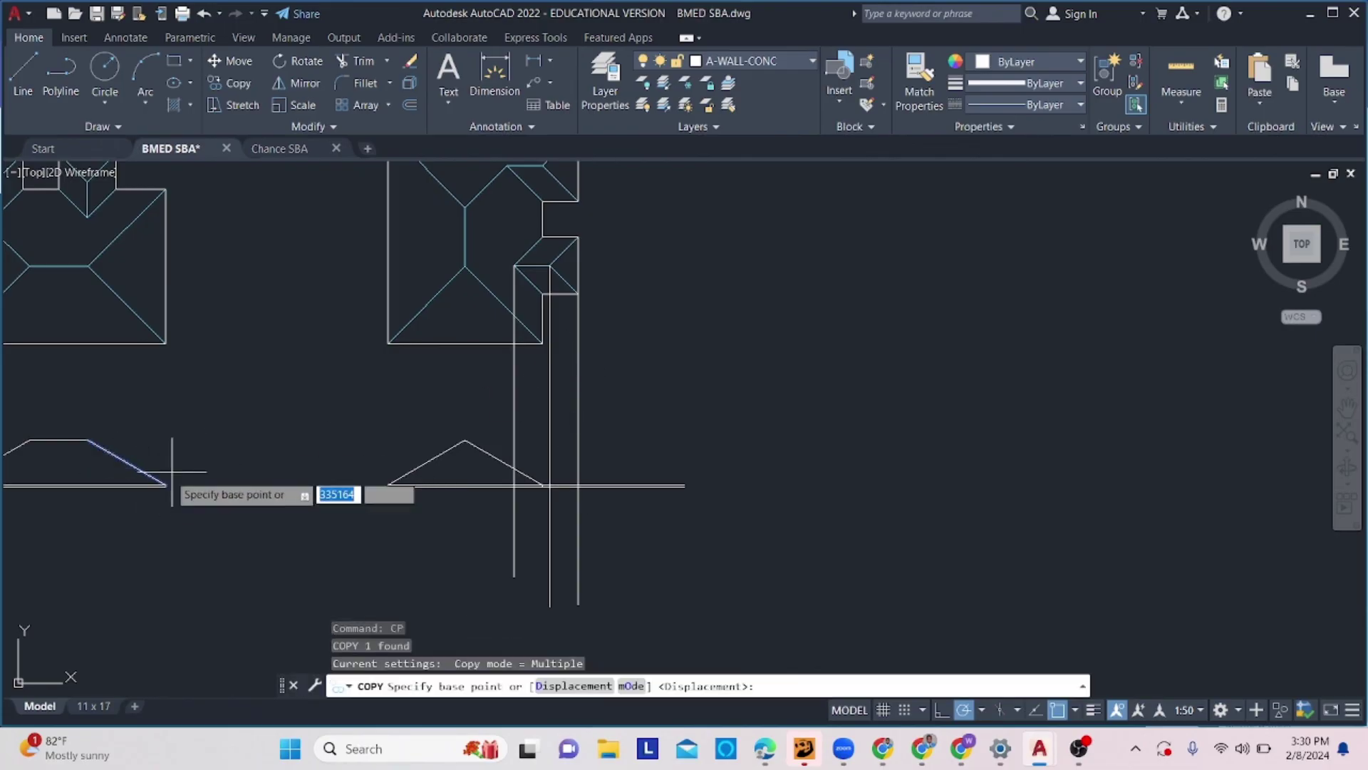
pyautogui.scroll(6, 159, 498)
pyautogui.click(161, 508)
pyautogui.scroll(-5, 285, 492)
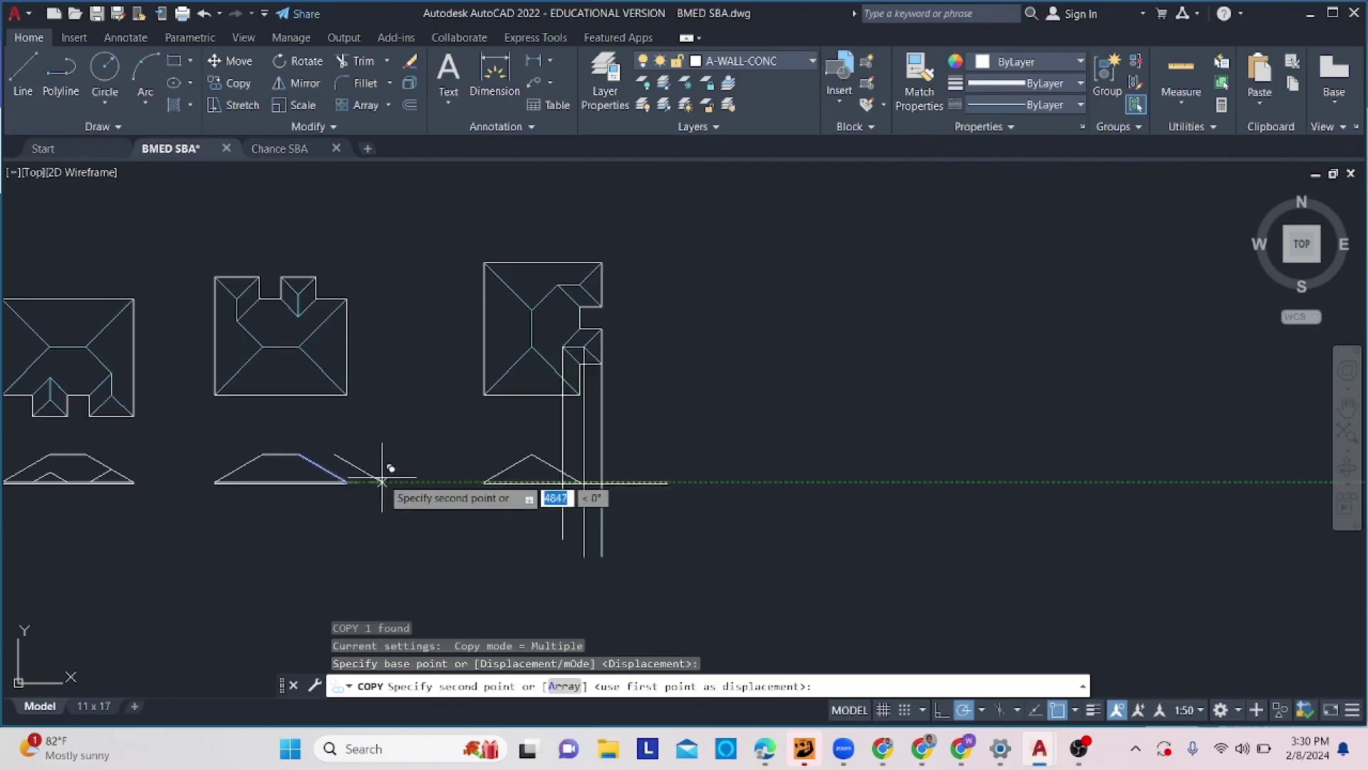
pyautogui.scroll(3, 591, 476)
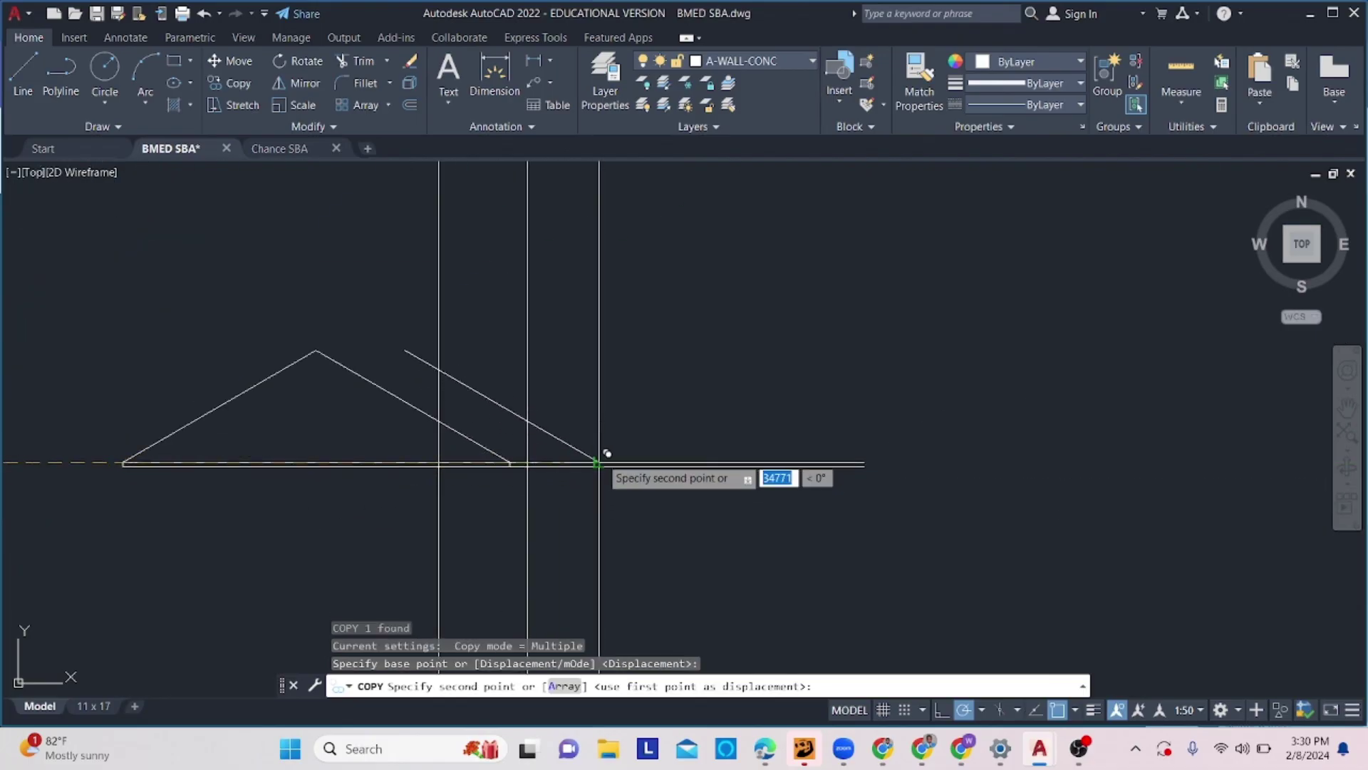
pyautogui.scroll(4, 601, 451)
pyautogui.click(576, 478)
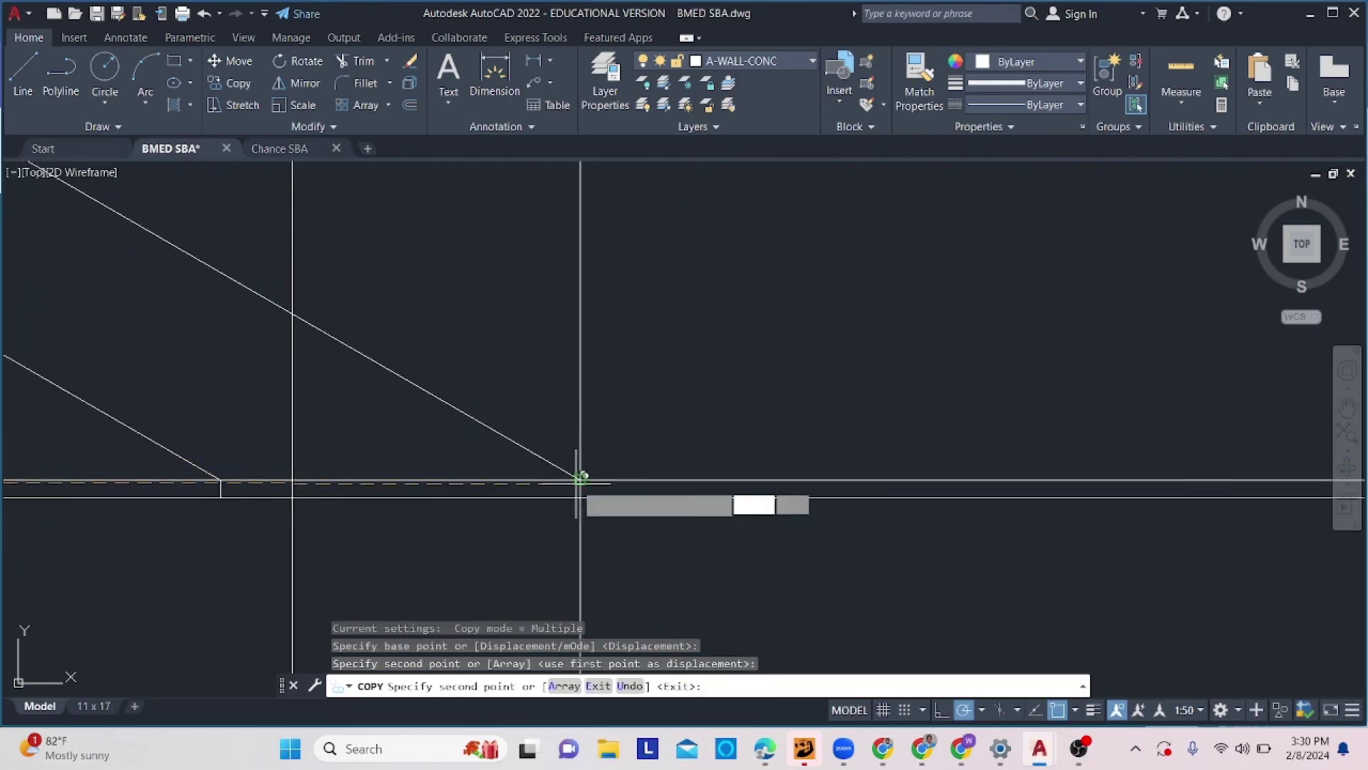
pyautogui.scroll(-2, 581, 485)
pyautogui.press('Escape')
# Trim the copied slope's overhang back to the bay's outer projection line.
pyautogui.scroll(-3, 553, 468)
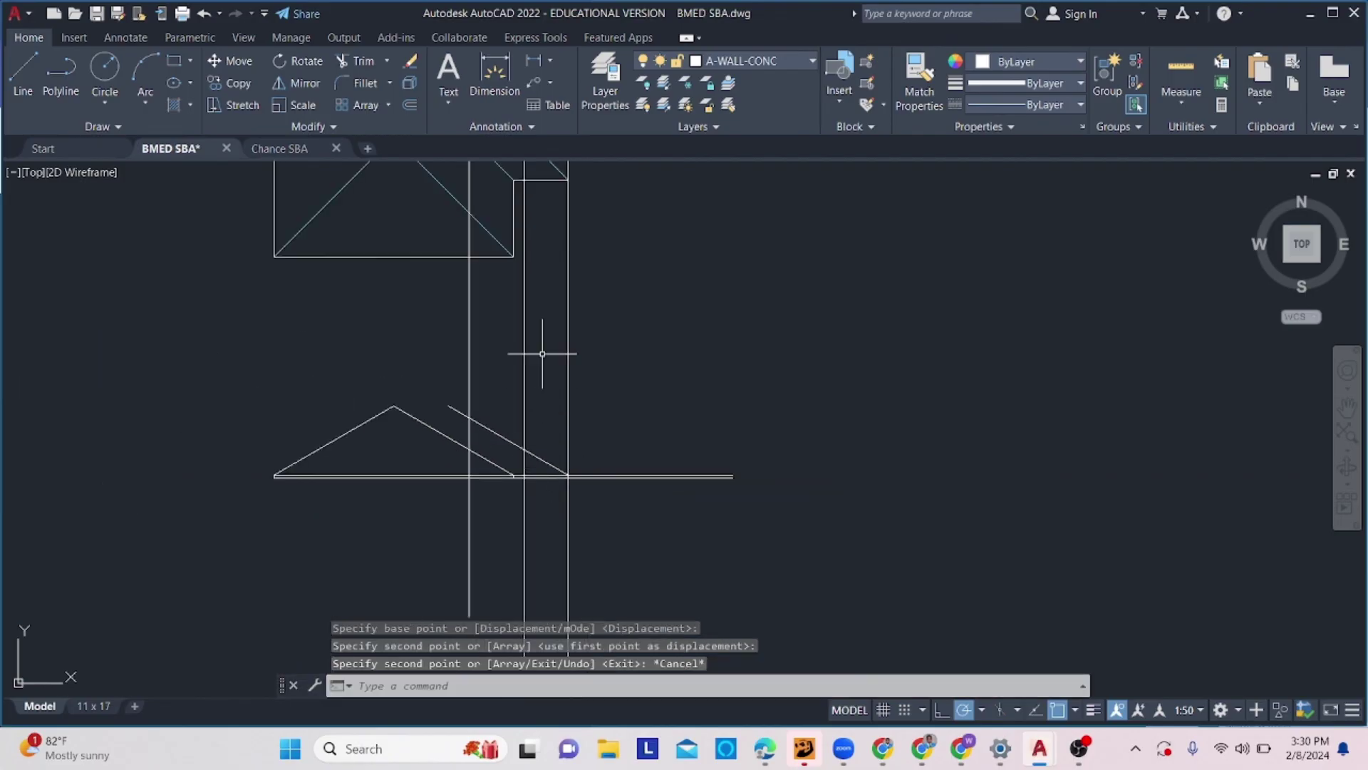
pyautogui.scroll(-3, 521, 347)
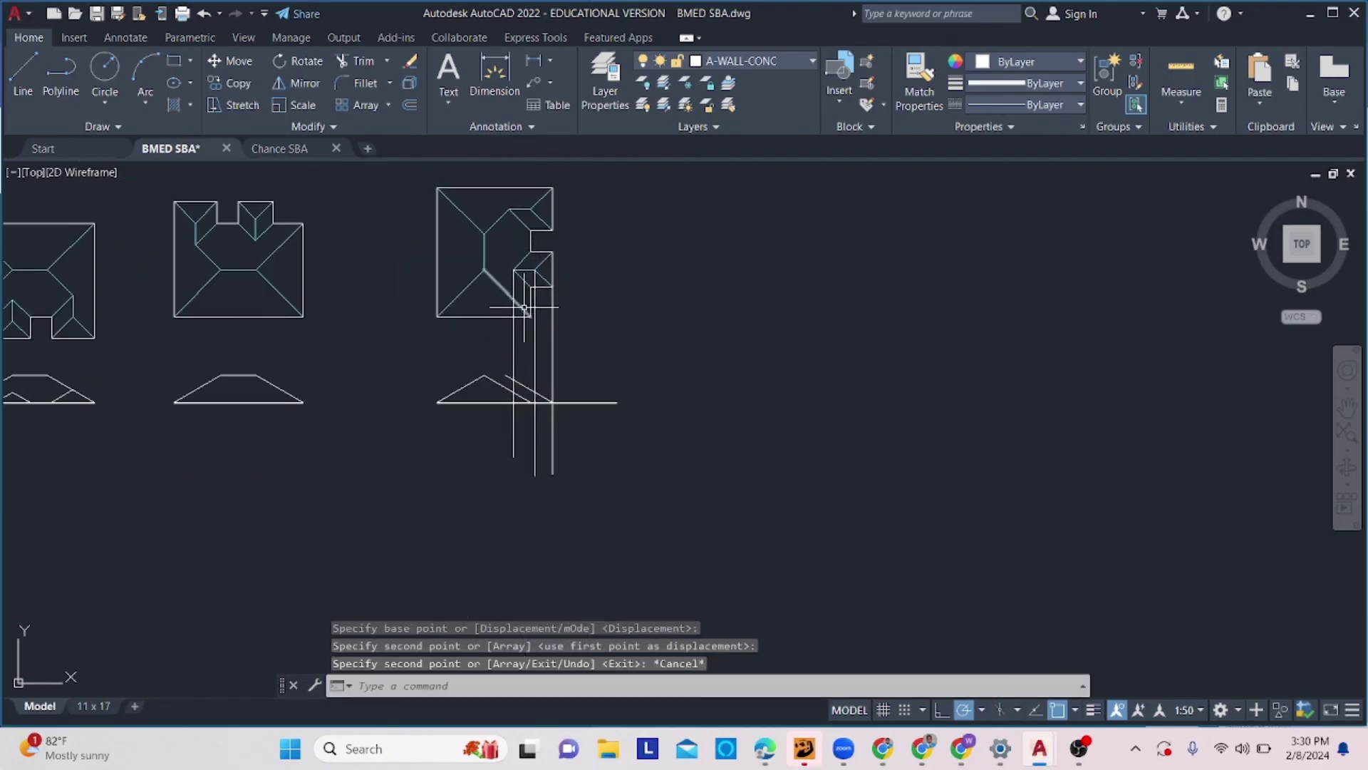
pyautogui.scroll(3, 525, 385)
pyautogui.click(550, 341)
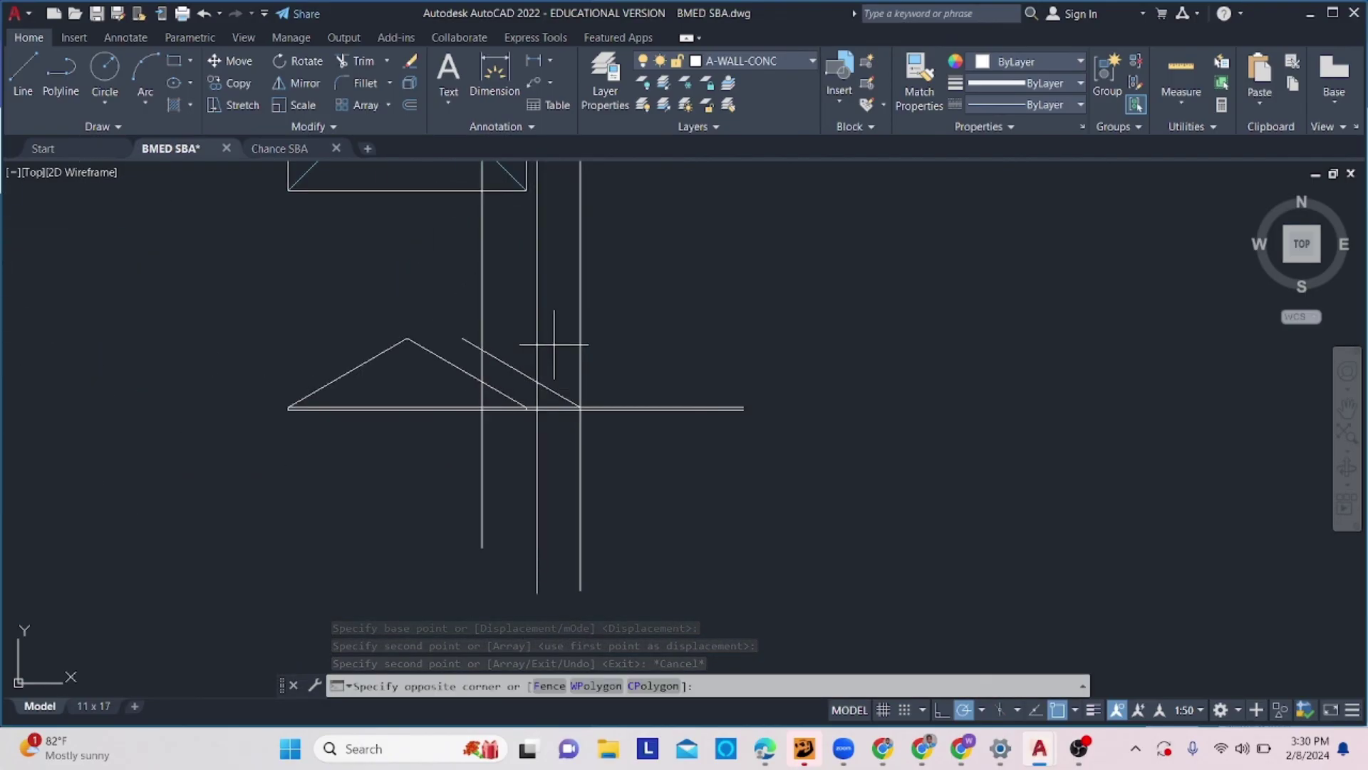
pyautogui.click(533, 353)
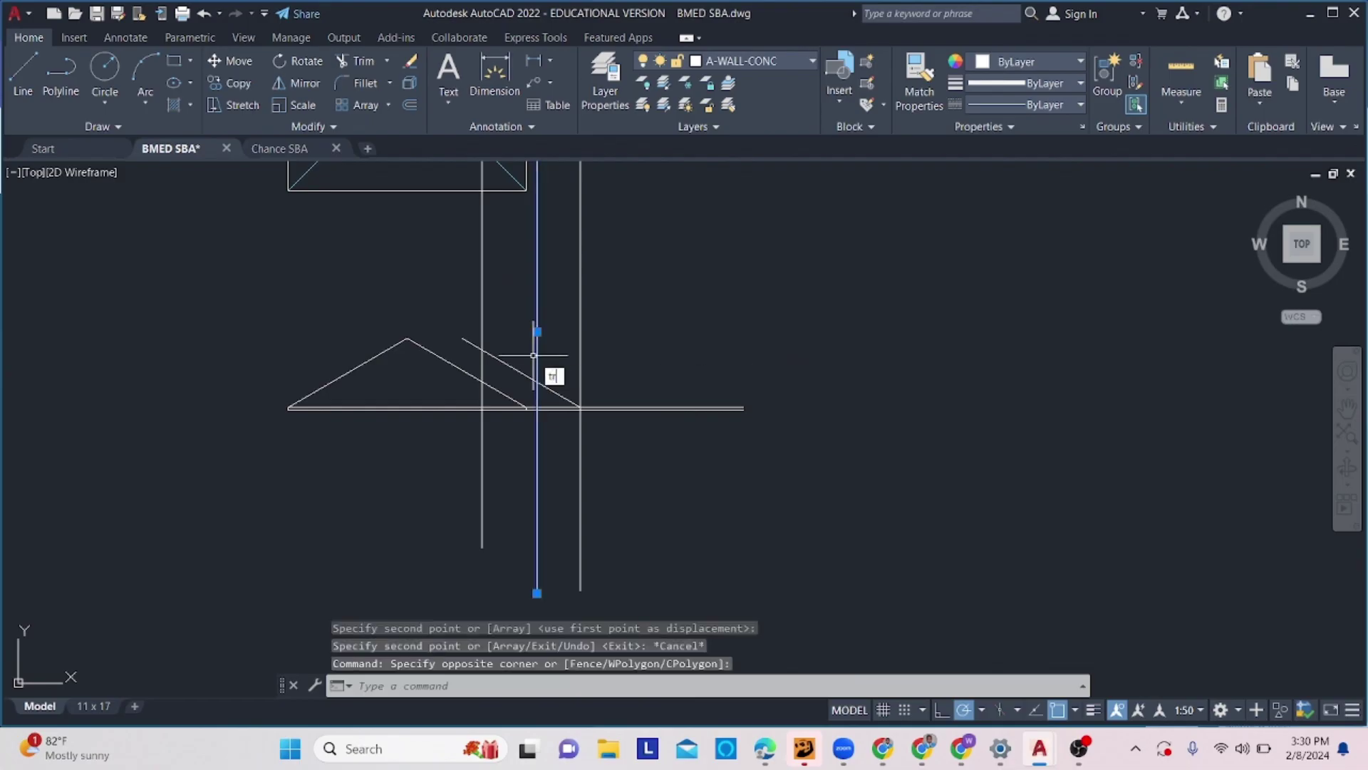
pyautogui.press('Return')
pyautogui.moveTo(507, 356); pyautogui.dragTo(516, 372)
pyautogui.press('Escape')
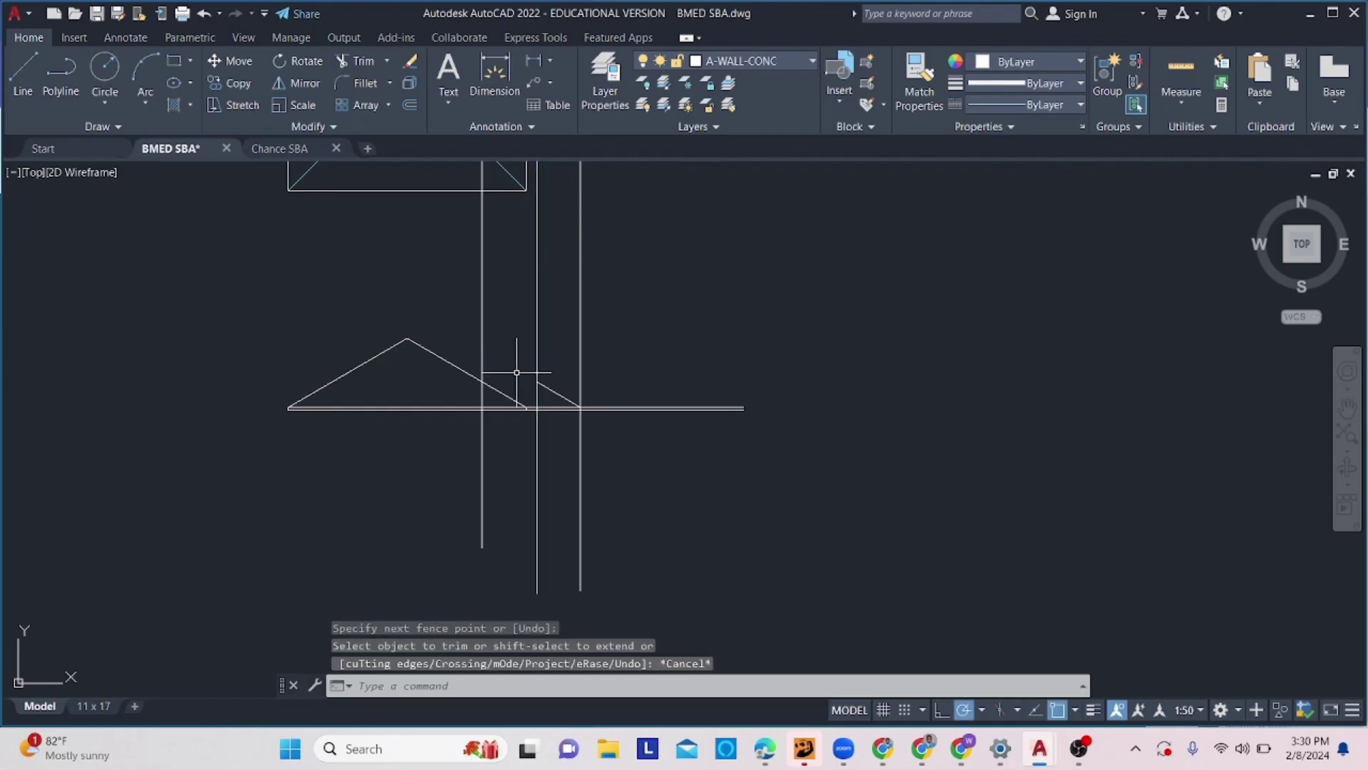
# Draw the wing's flat top line from the projection intersection to the roof slope.
pyautogui.write('l')
pyautogui.press('Return')
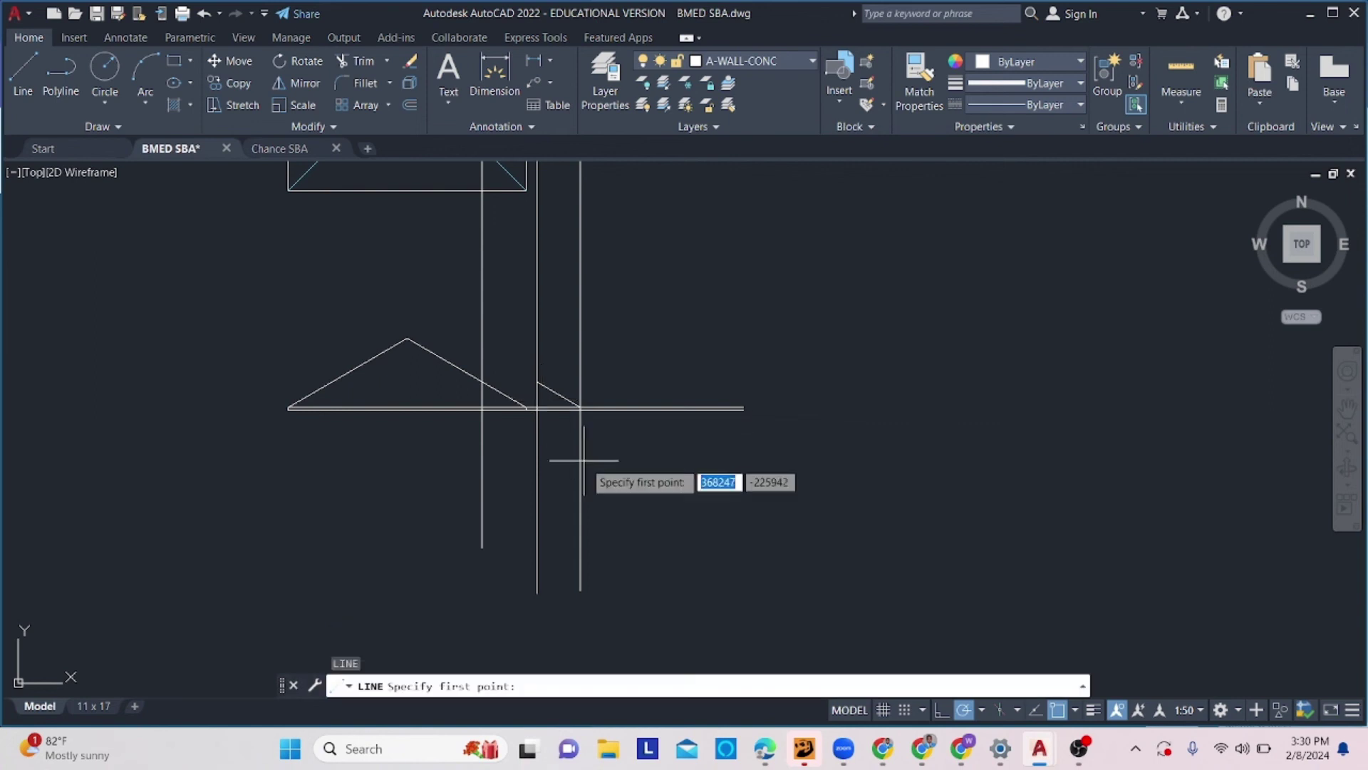
pyautogui.click(537, 382)
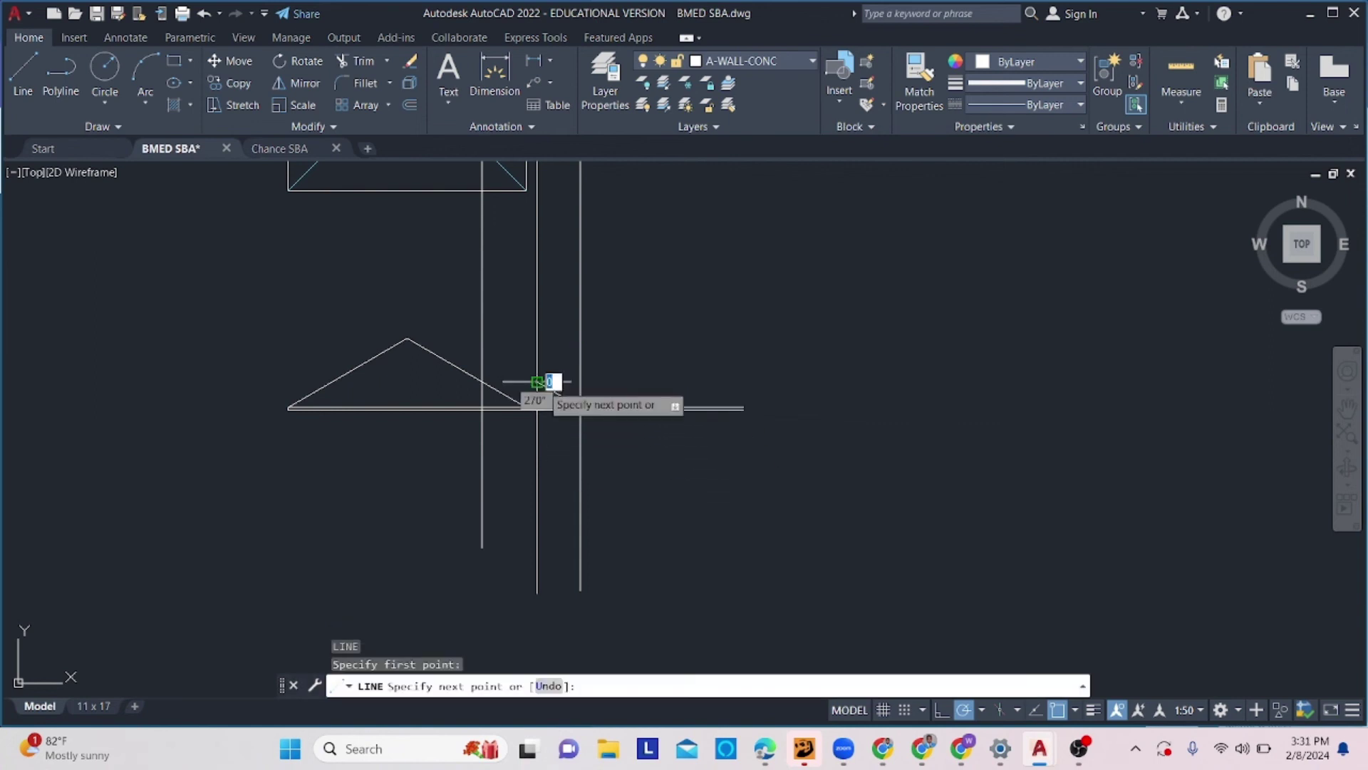
pyautogui.click(487, 383)
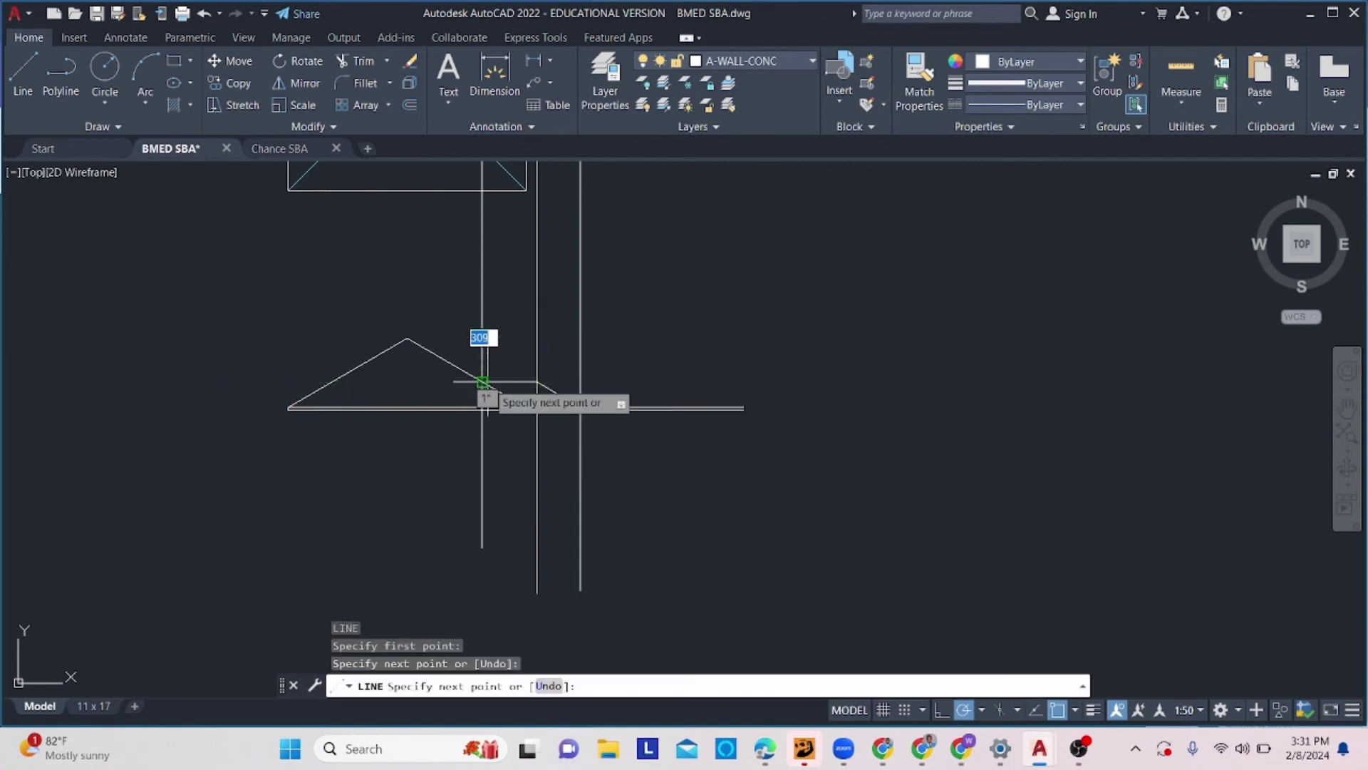
pyautogui.press('Escape')
# Trim the vertical projection line where it extends above the roof.
pyautogui.scroll(-2, 490, 399)
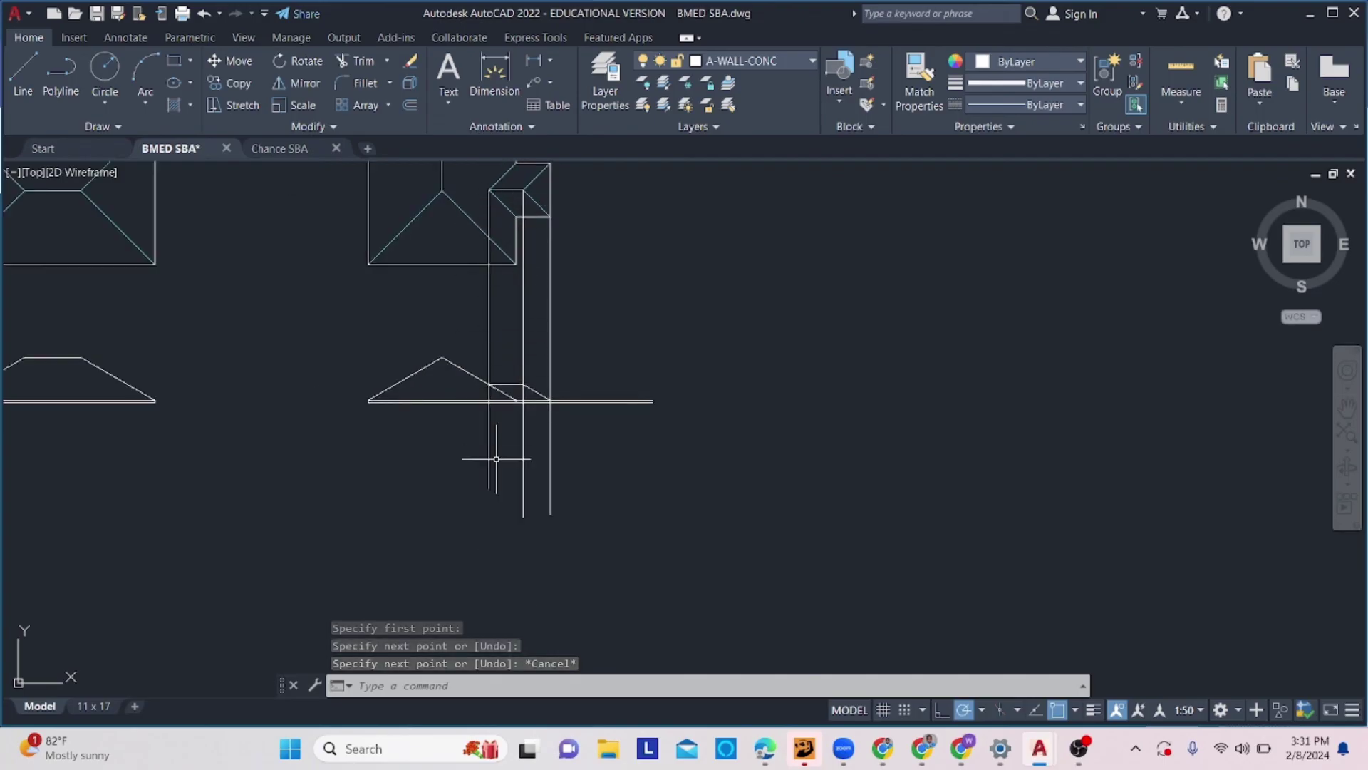
pyautogui.click(575, 323)
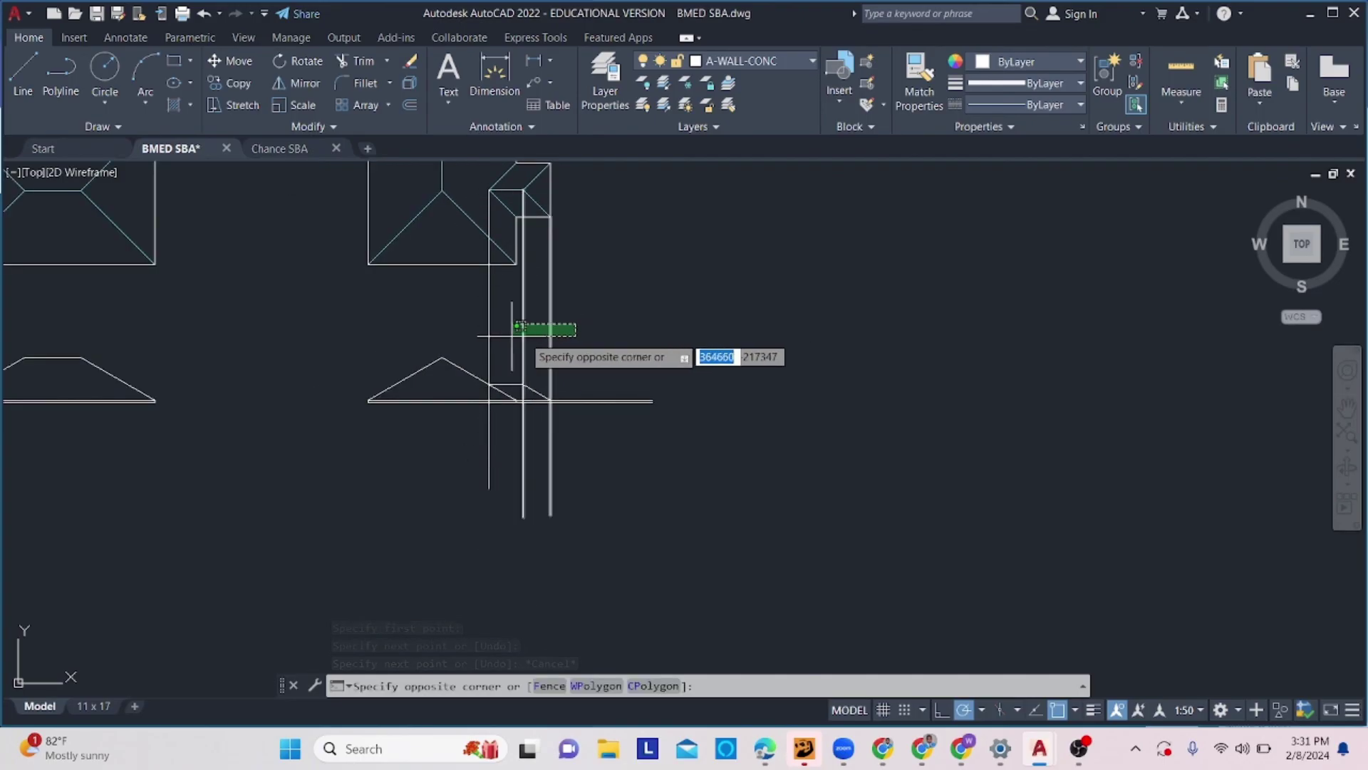
pyautogui.click(568, 336)
pyautogui.scroll(2, 606, 396)
pyautogui.click(620, 375)
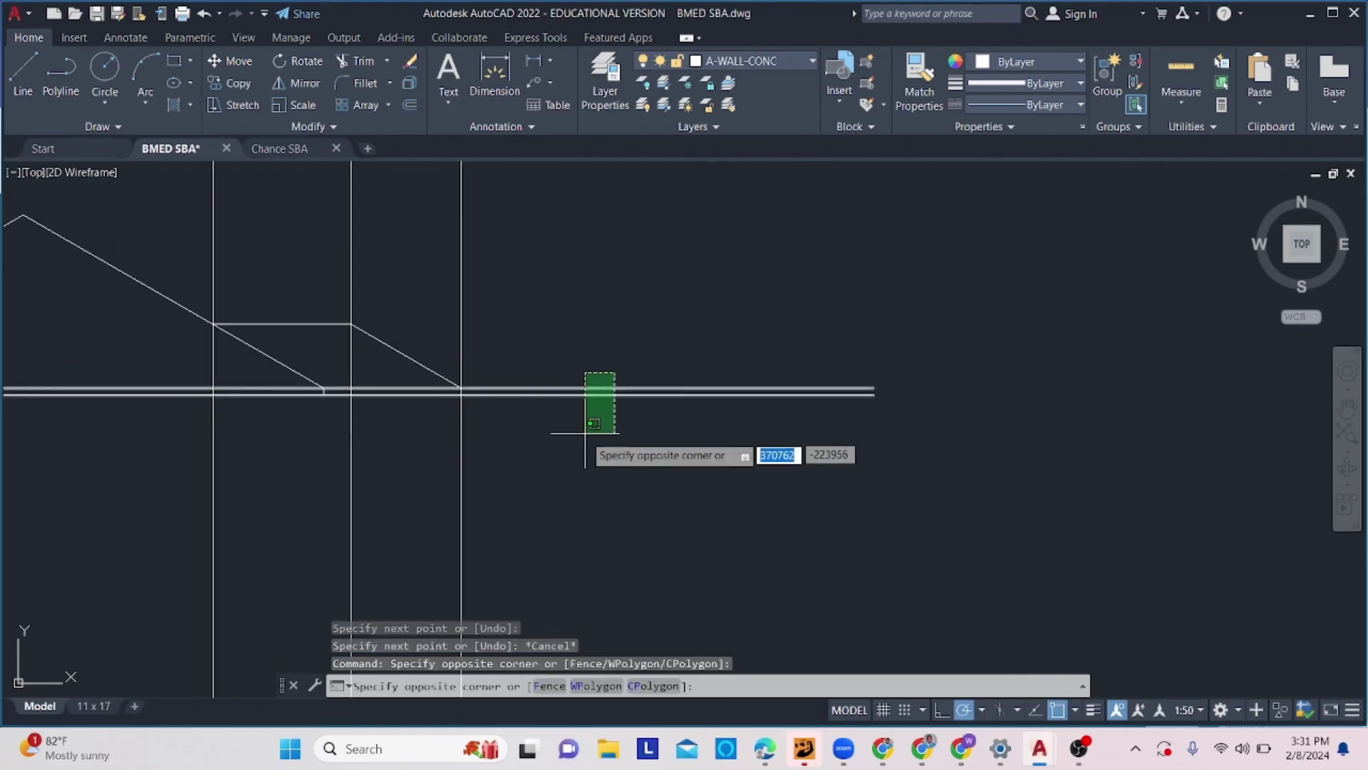
pyautogui.click(584, 435)
pyautogui.write('tr')
pyautogui.press('Return')
pyautogui.click(488, 298)
pyautogui.click(425, 326)
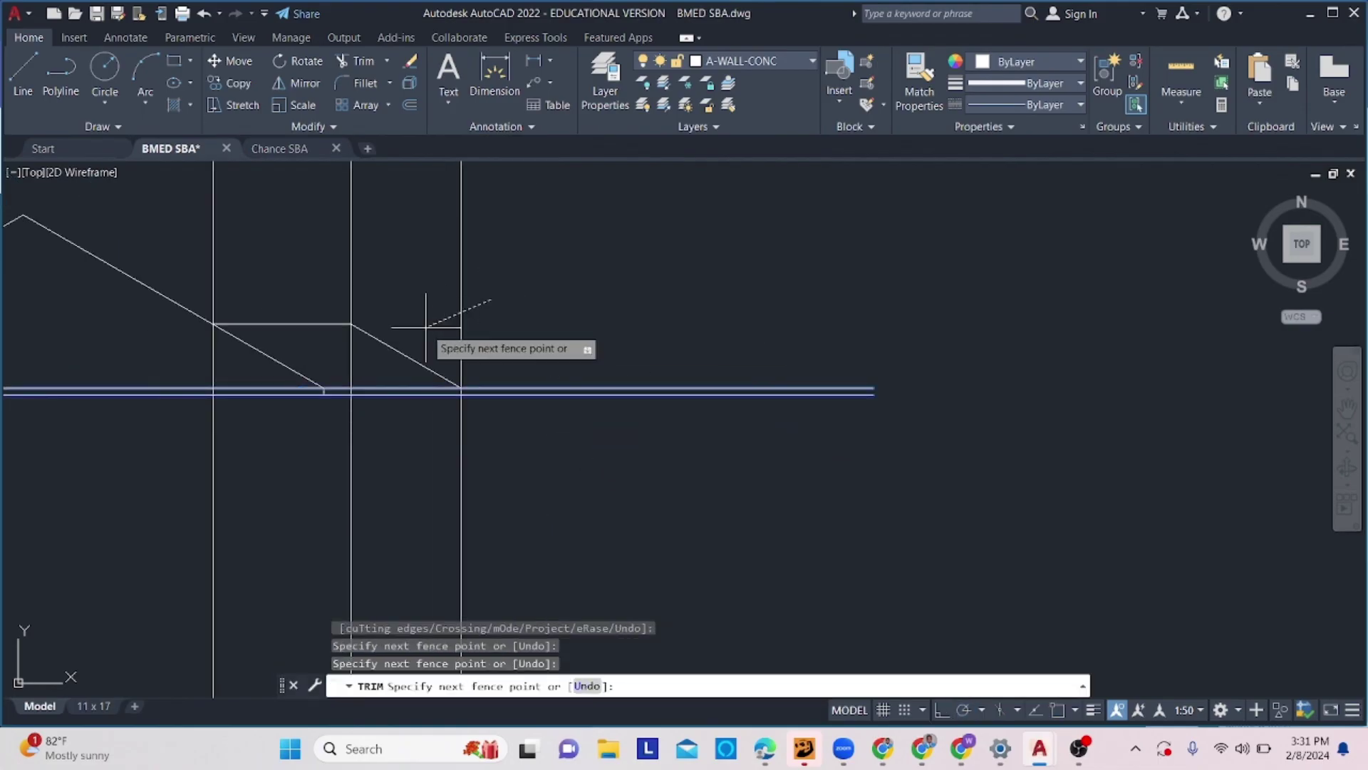
pyautogui.press('Return')
# Trim the projection line where it extends below the ground line.
pyautogui.click(464, 474)
pyautogui.click(459, 464)
pyautogui.press('Return')
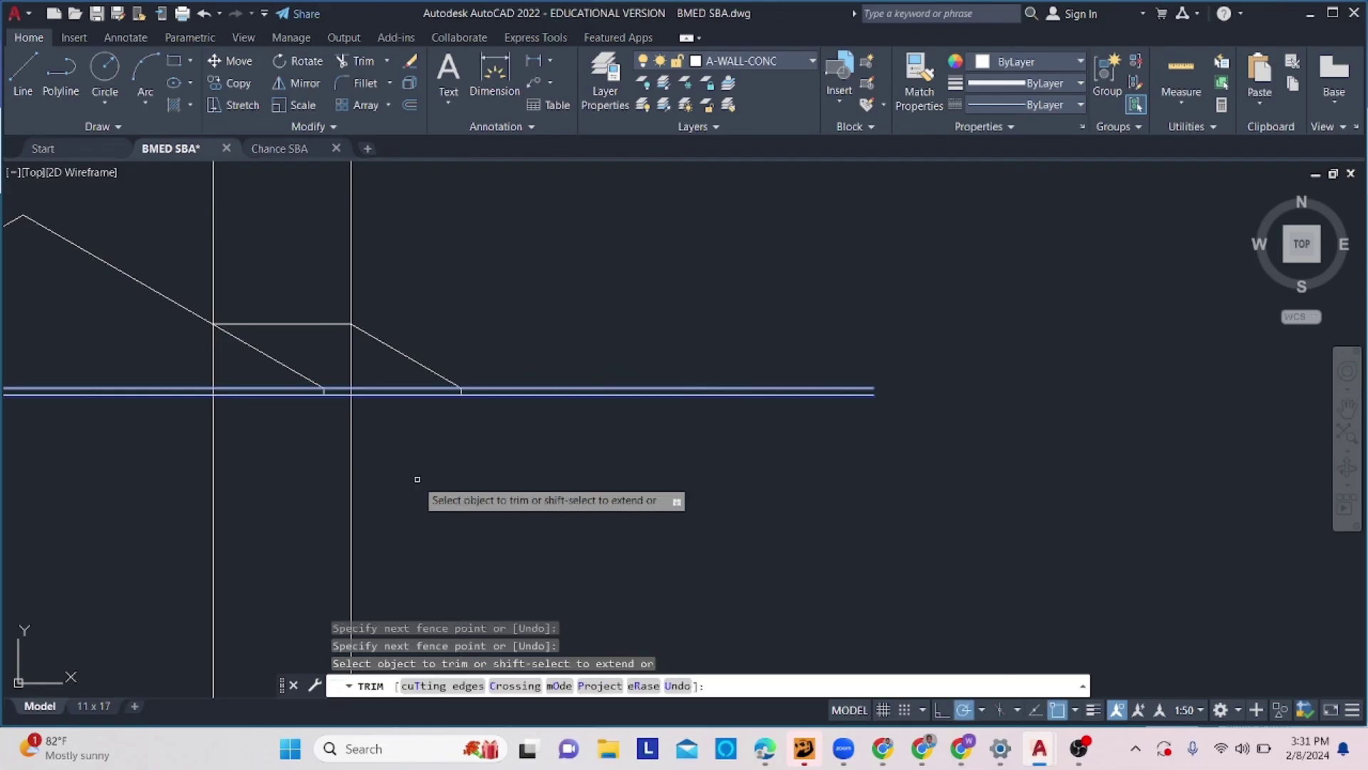
pyautogui.press('Escape')
# Erase the two remaining vertical projection lines.
pyautogui.click(433, 225)
pyautogui.click(168, 275)
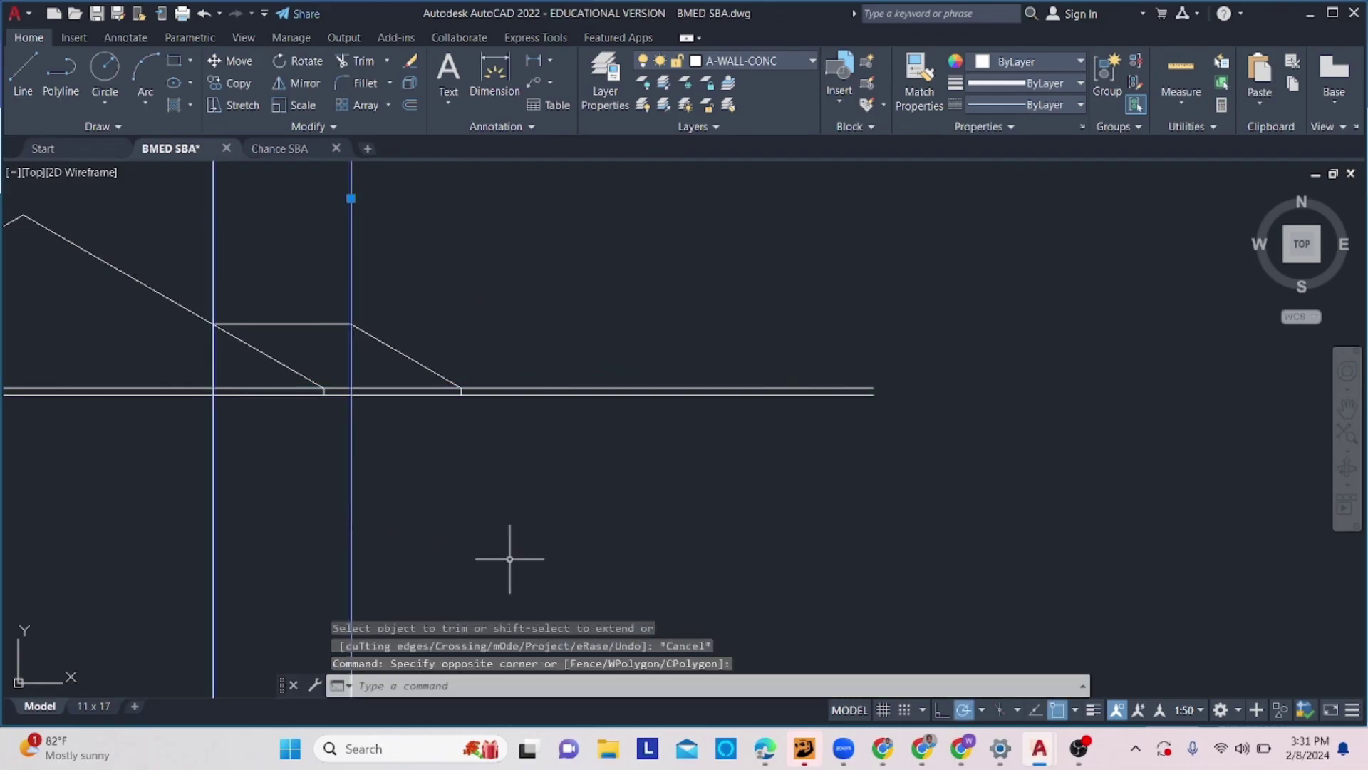
pyautogui.press('Delete')
# Trim away the excess ground line to the right of the elevation.
pyautogui.scroll(-2, 552, 561)
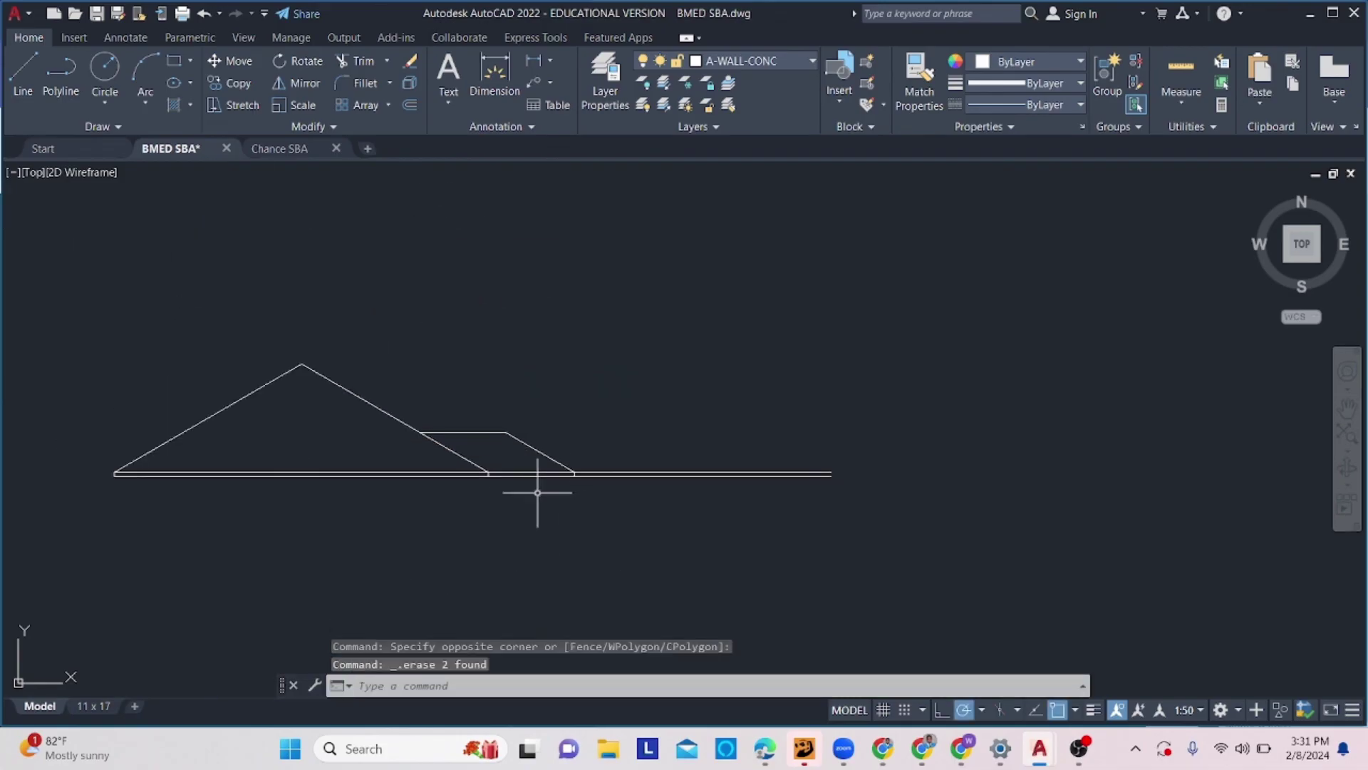
pyautogui.press('Return')
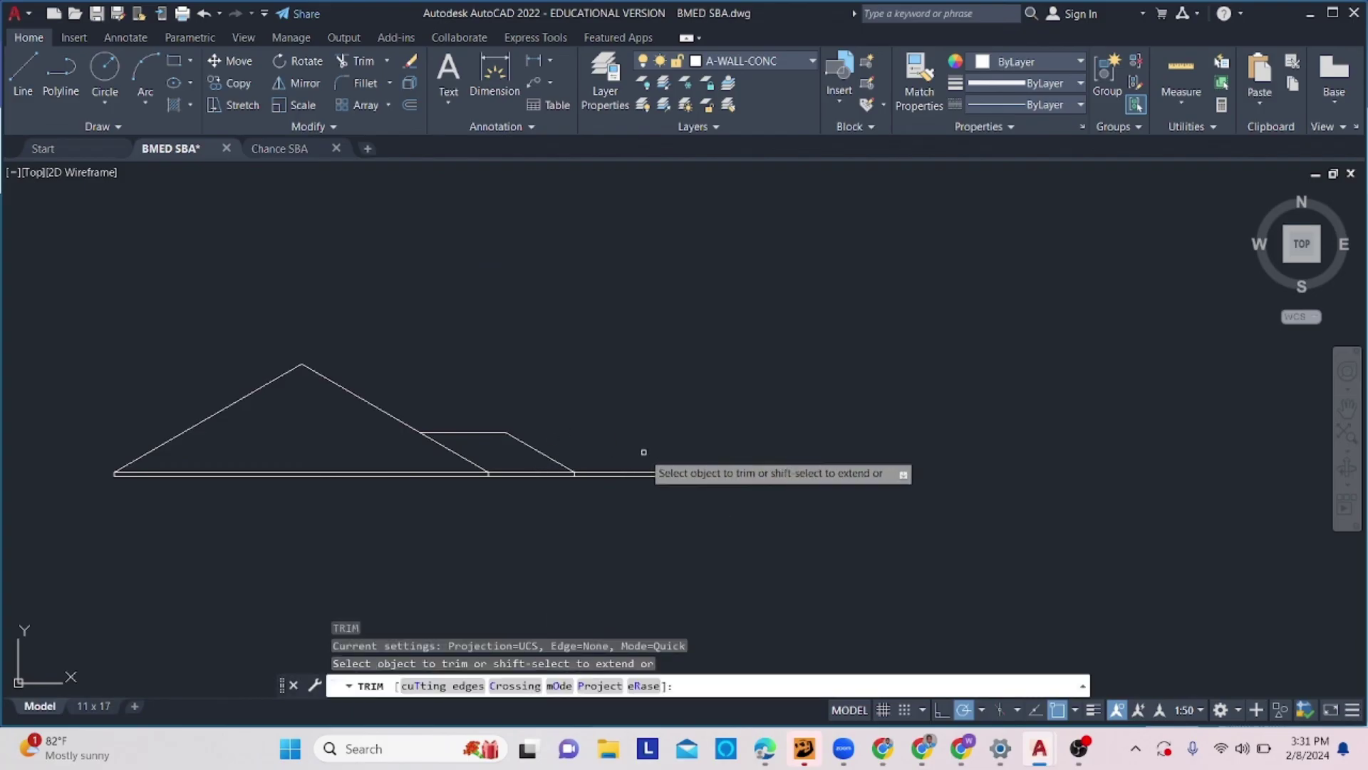
pyautogui.moveTo(641, 467); pyautogui.dragTo(637, 495)
pyautogui.press('Escape')
pyautogui.scroll(-5, 620, 459)
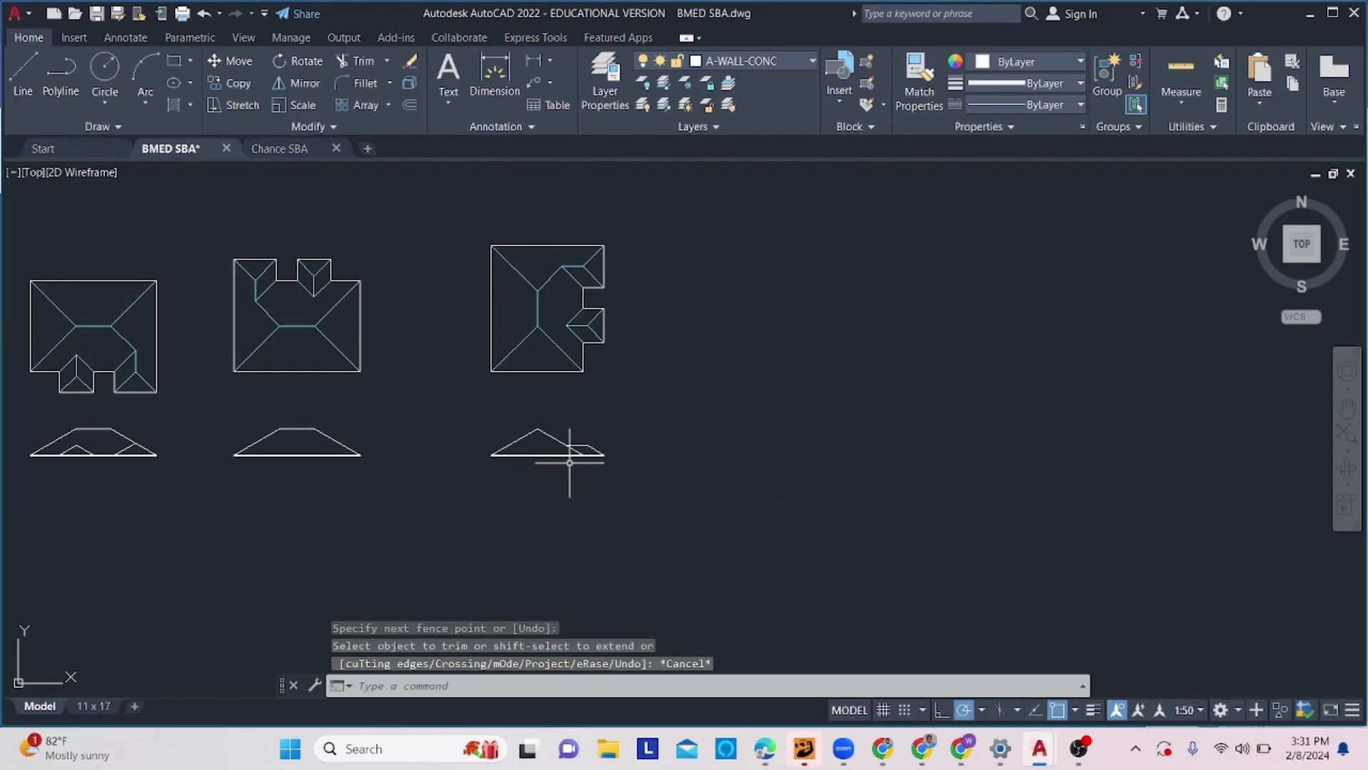
pyautogui.moveTo(491, 479); pyautogui.dragTo(772, 454, button='middle')
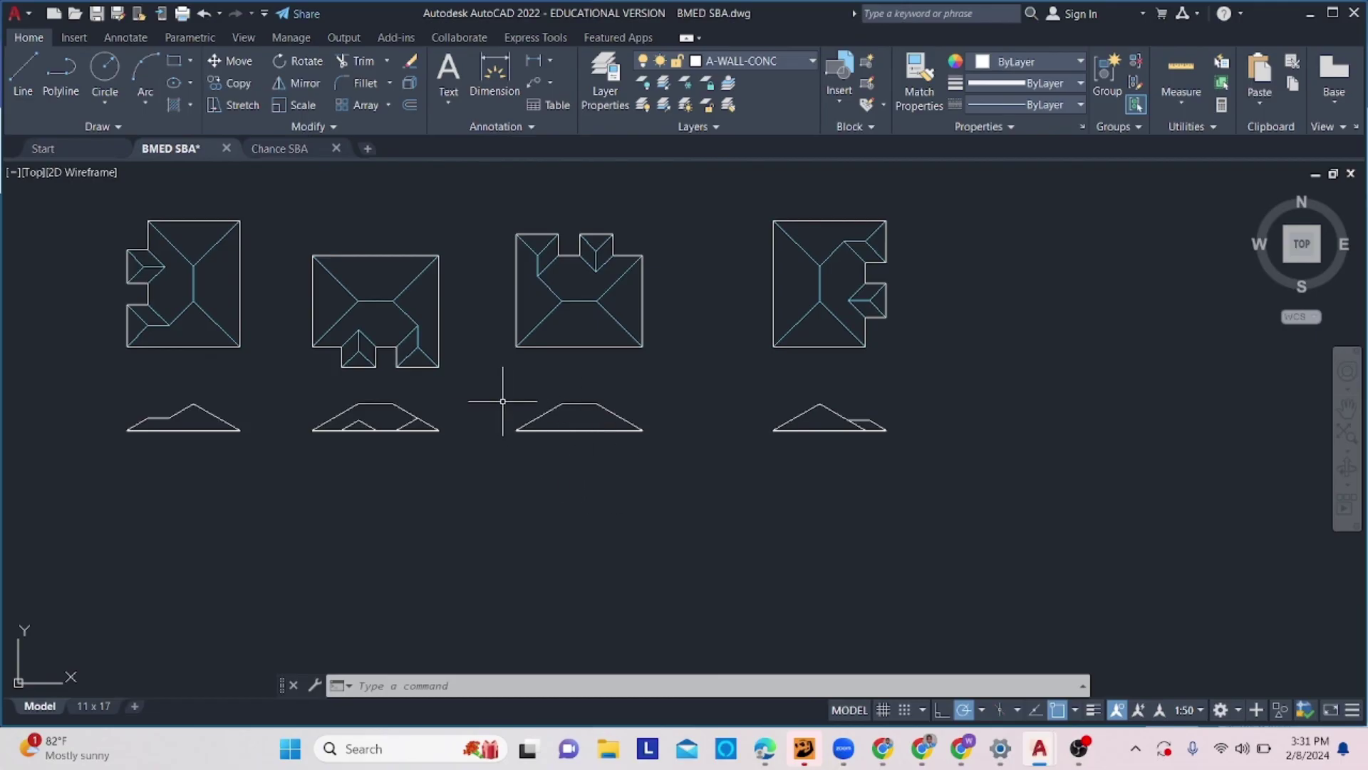
pyautogui.moveTo(502, 401); pyautogui.dragTo(594, 394, button='middle')
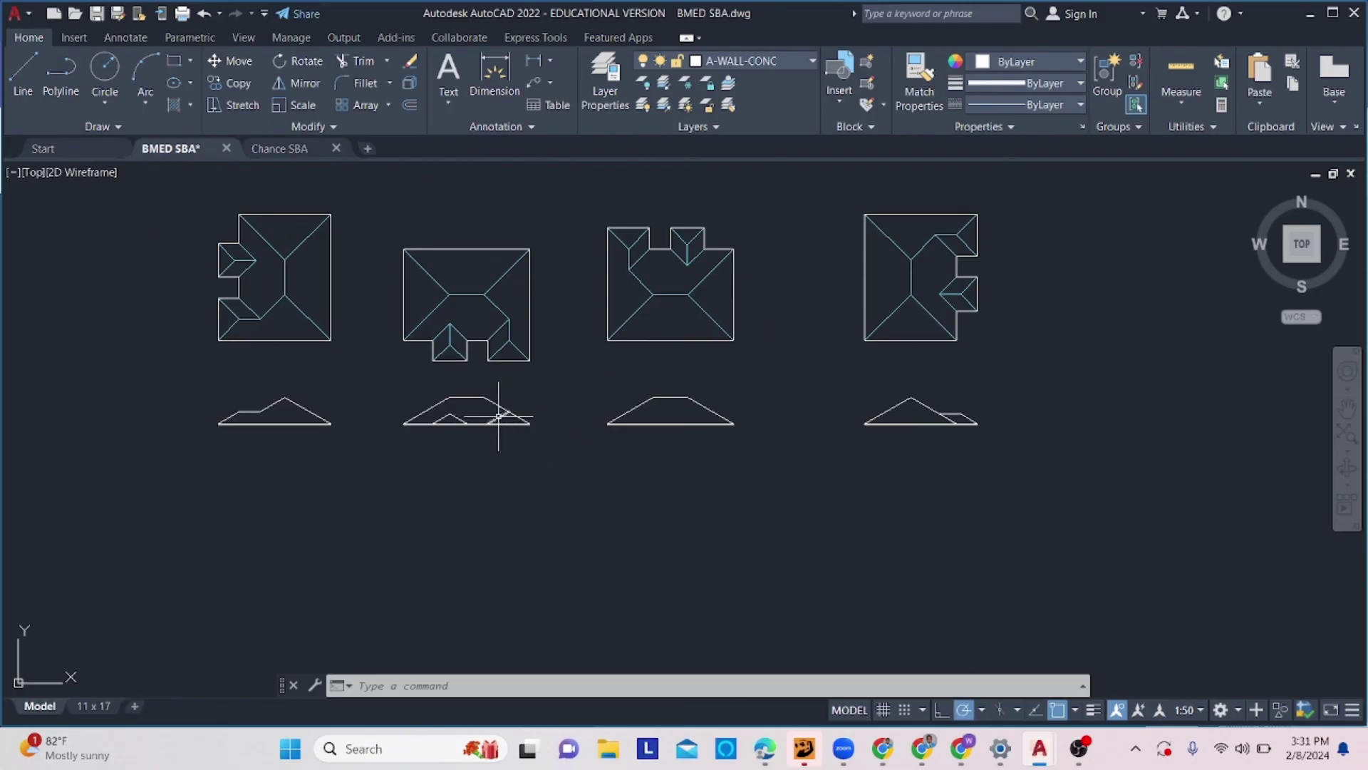